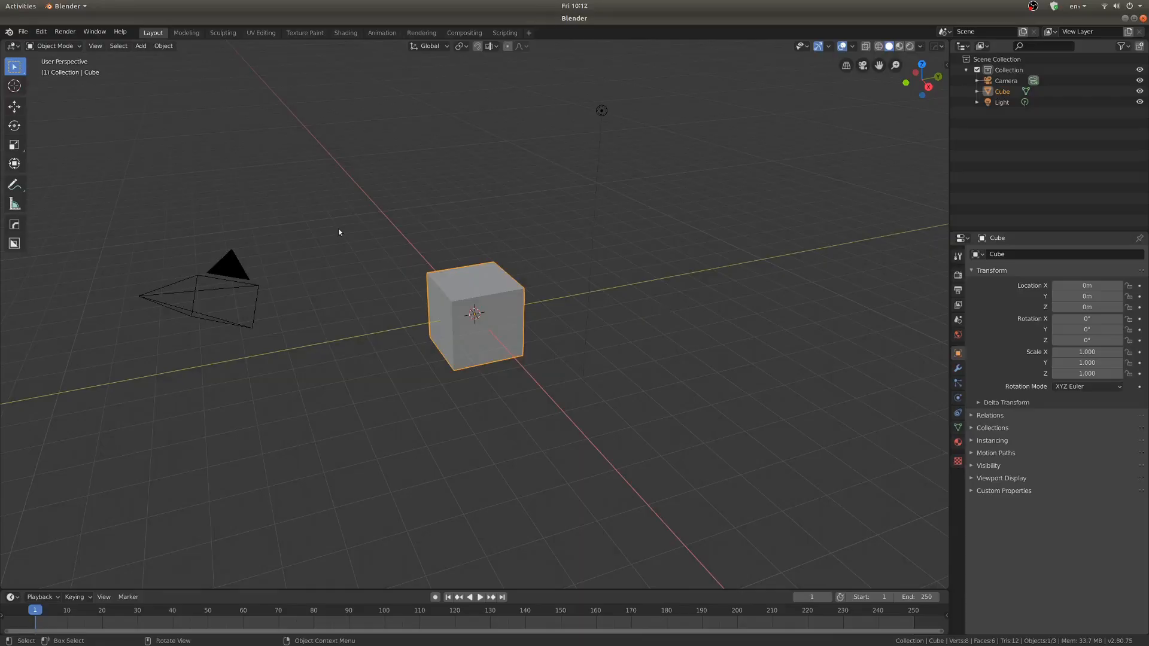
Step: In the compositor, move Render Layers aside and feed a Movie Clip node into the Composite and Viewer nodes
{"action": "left_click", "coordinate": [464, 33]}
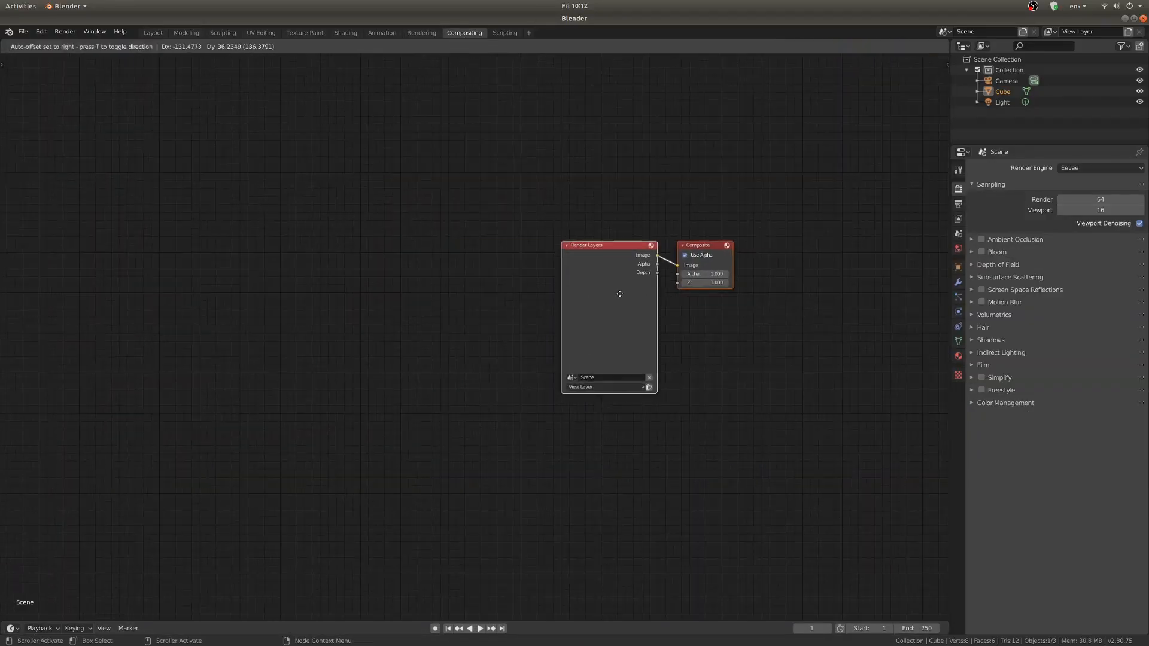
{"action": "left_click_drag", "start_coordinate": [608, 248], "coordinate": [78, 89]}
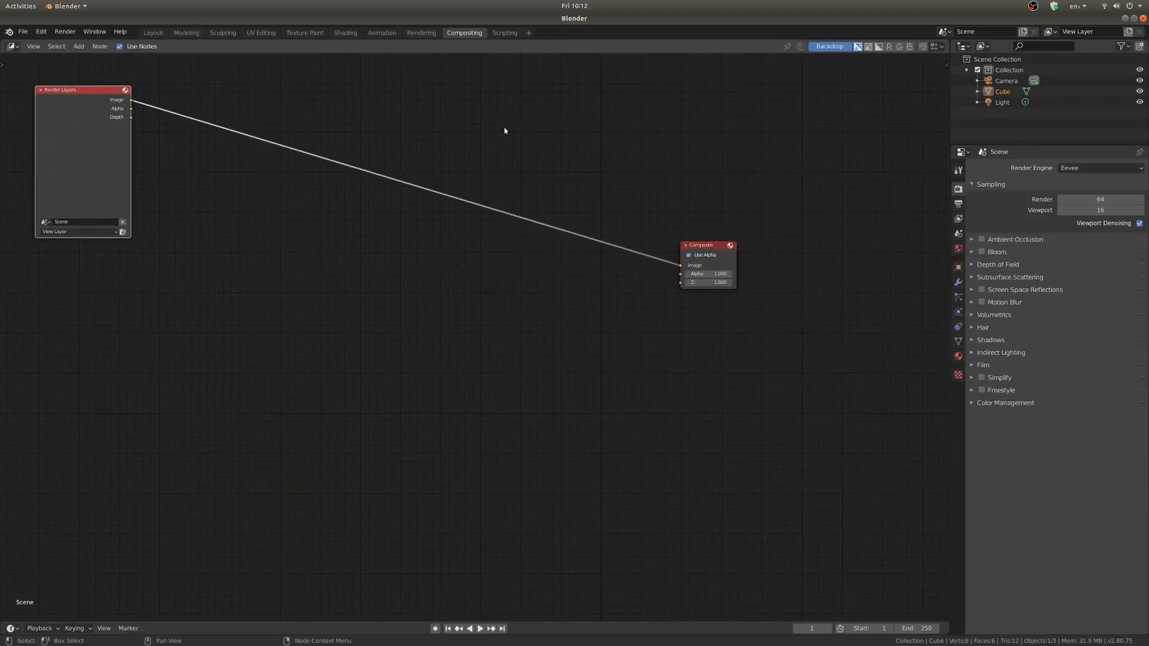
{"action": "left_click", "coordinate": [333, 331]}
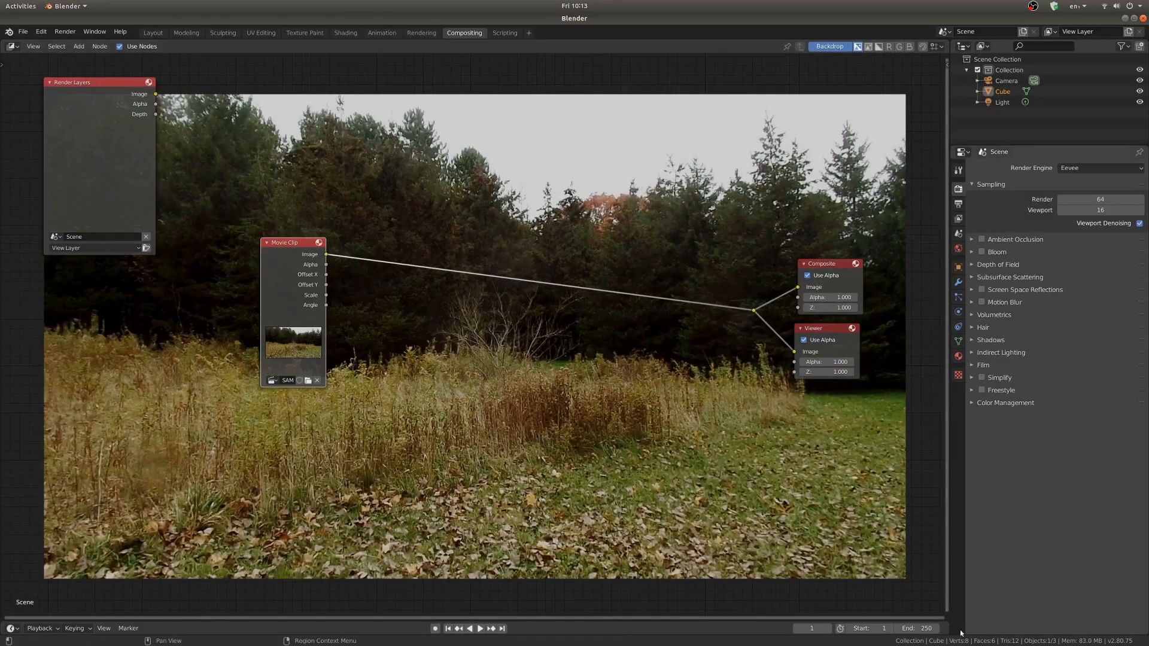
Step: Scrub the clip to frame 373, where the man faces away, and save the rendered frame as back.png in the reference folder
{"action": "left_click_drag", "start_coordinate": [24, 621], "coordinate": [29, 571]}
{"action": "left_click_drag", "start_coordinate": [190, 618], "coordinate": [791, 616]}
{"action": "middle_click_drag", "start_coordinate": [790, 616], "coordinate": [528, 613]}
{"action": "scroll", "coordinate": [386, 613], "scroll_direction": "down", "scroll_amount": 14}
{"action": "left_click_drag", "start_coordinate": [386, 613], "coordinate": [574, 613]}
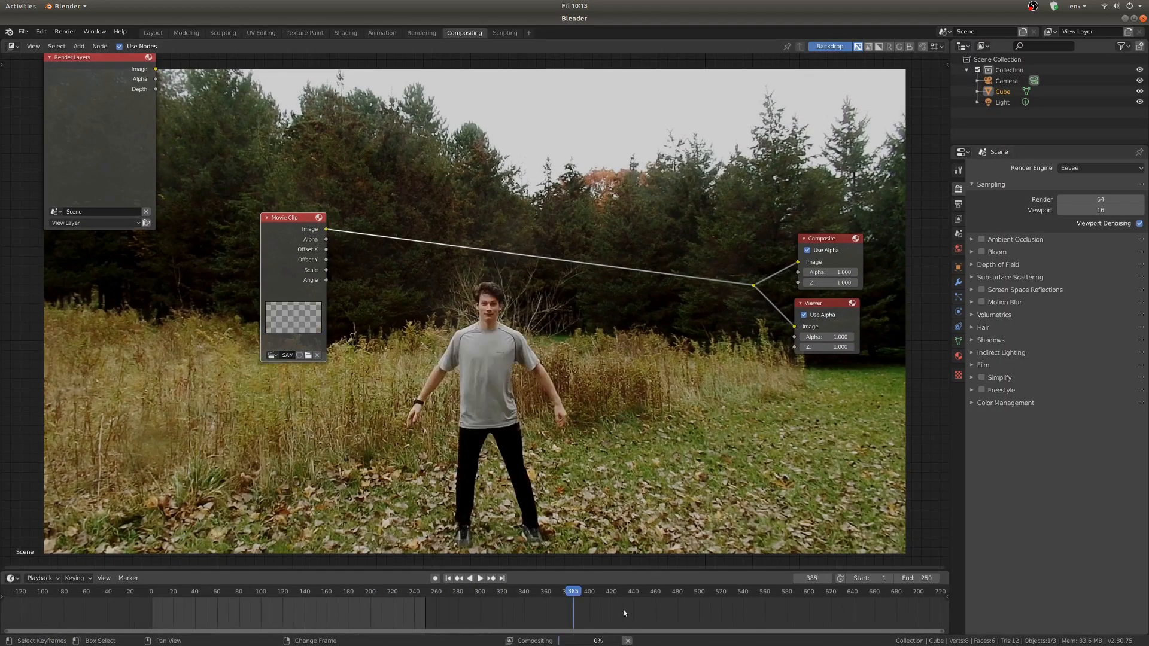
{"action": "middle_click_drag", "start_coordinate": [623, 613], "coordinate": [570, 613]}
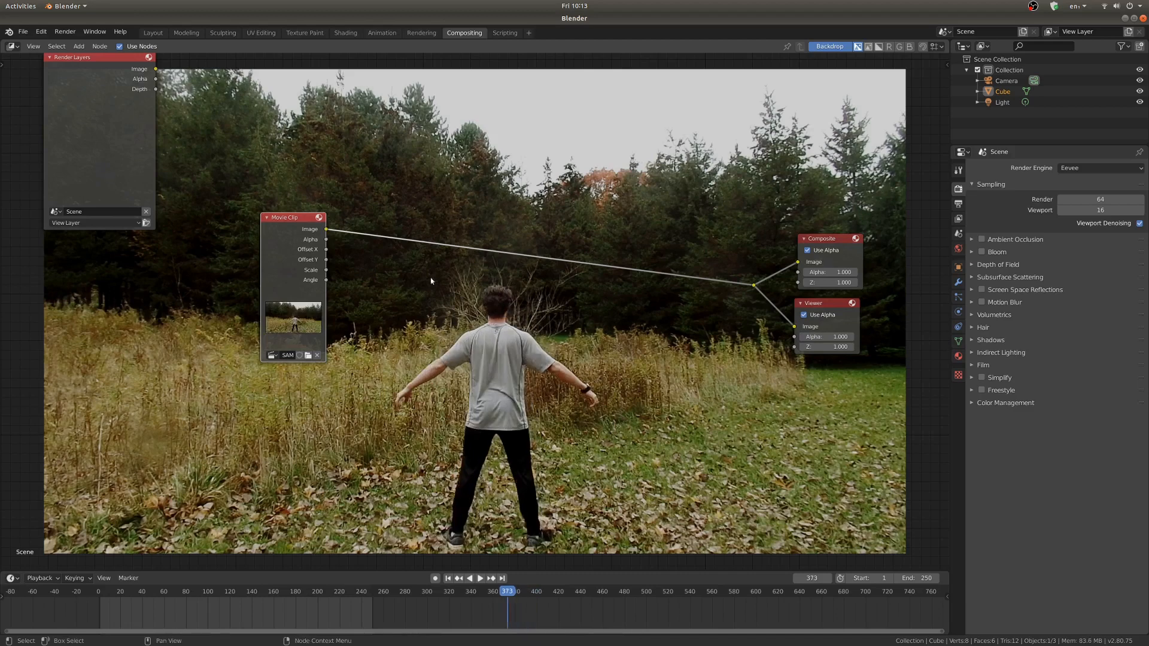
{"action": "key", "text": "F12"}
{"action": "key", "text": "shift+alt+s"}
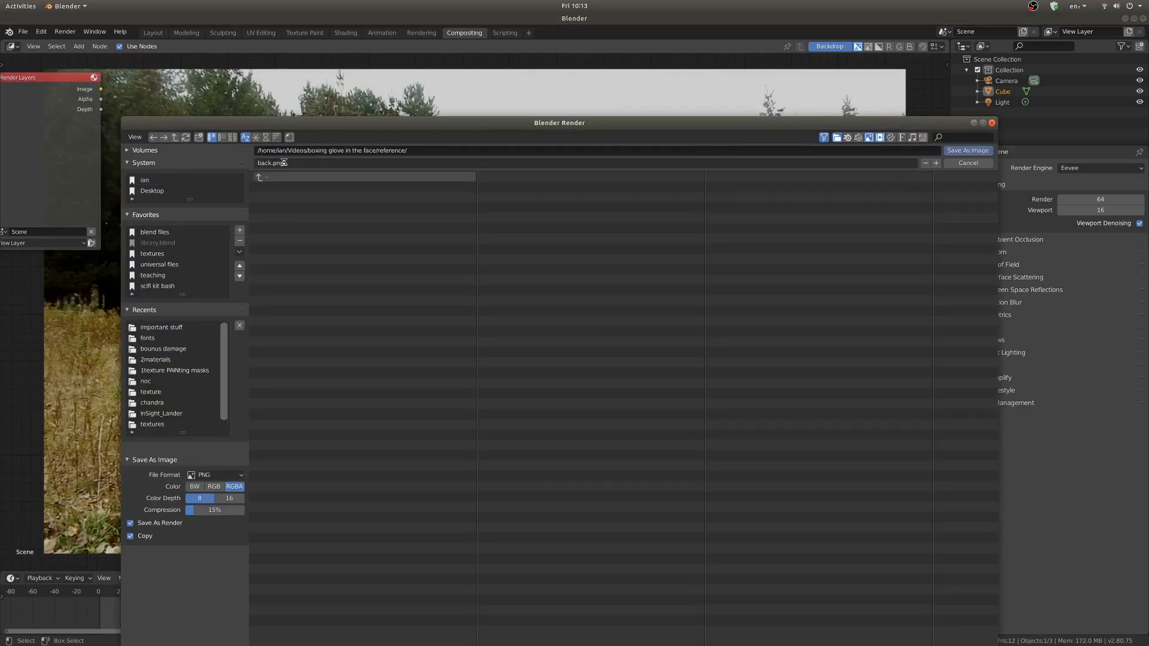
Step: Go to frame 486, where the man faces the camera, and save the rendered frame as front.png
{"action": "left_click", "coordinate": [718, 615]}
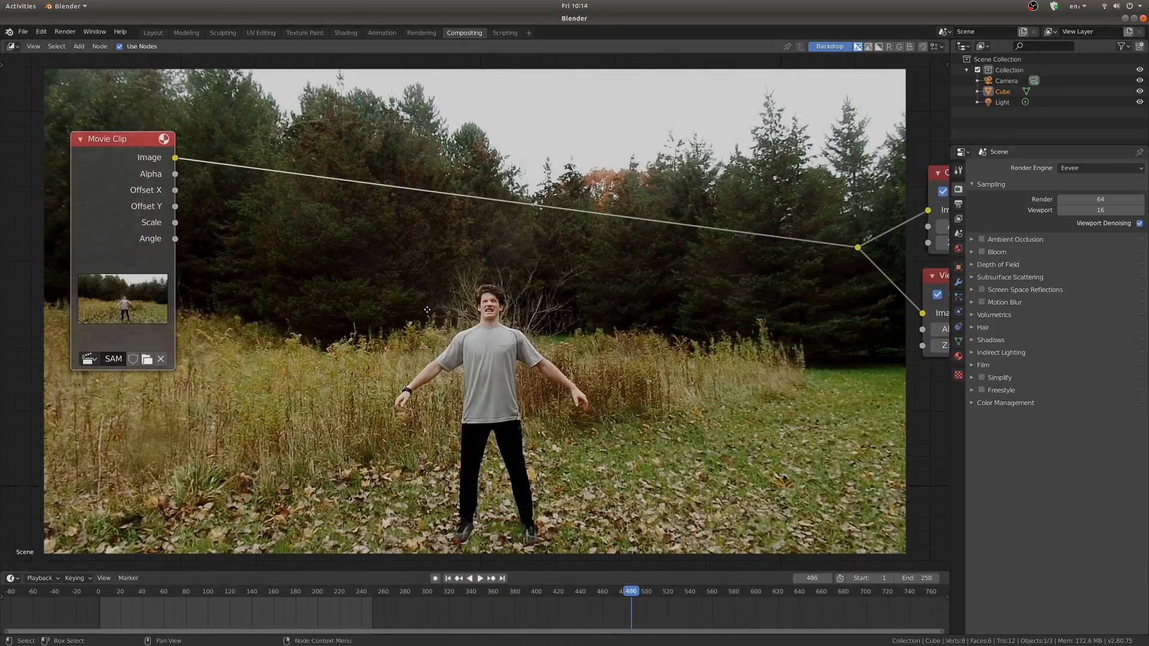
{"action": "key", "text": "F12"}
{"action": "key", "text": "shift+alt+s"}
{"action": "type", "text": "fro"}
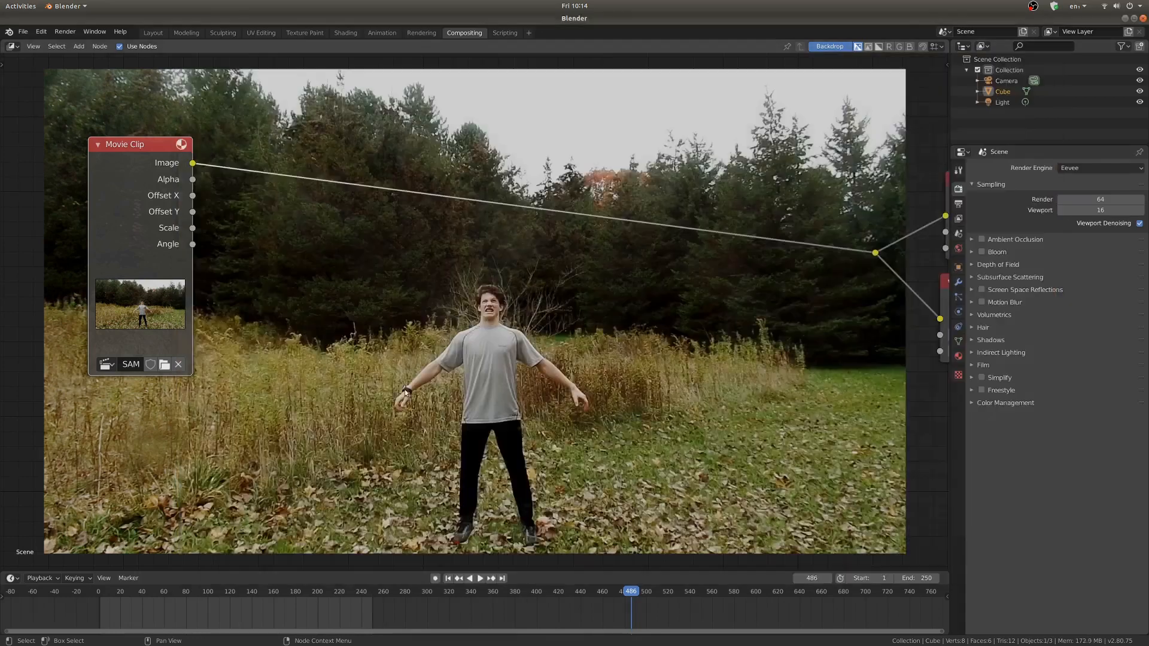
Step: Replace the default cube in the 3D layout with front.png as a reference image, upright in front view
{"action": "left_click", "coordinate": [153, 32]}
{"action": "key", "text": "Delete"}
{"action": "key", "text": "shift+a"}
{"action": "left_click", "coordinate": [629, 463]}
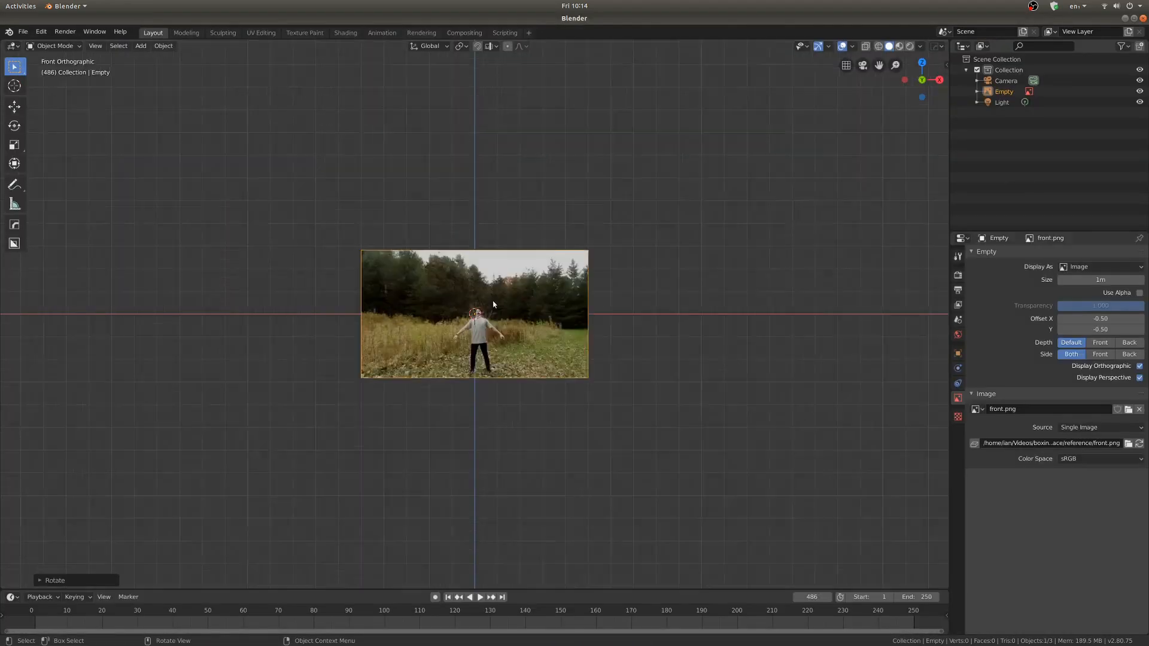
Step: Enable alpha on the front image with transparency 0.439 and move it so the man's feet stand at the origin
{"action": "key", "text": "KP_Decimal"}
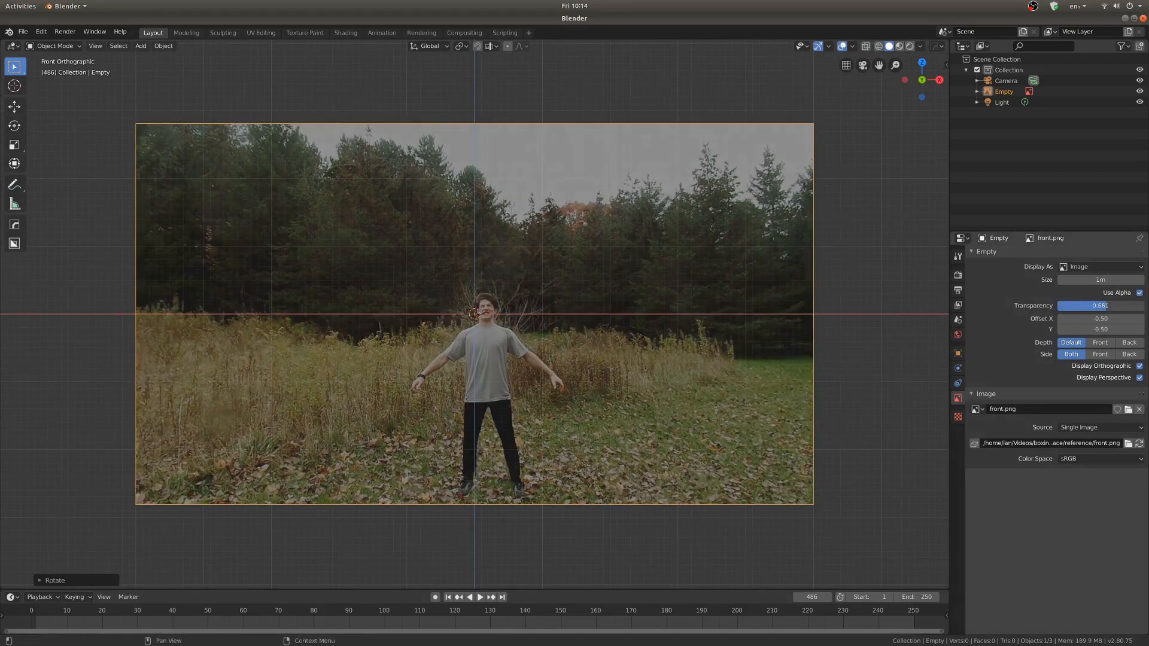
{"action": "key", "text": "g"}
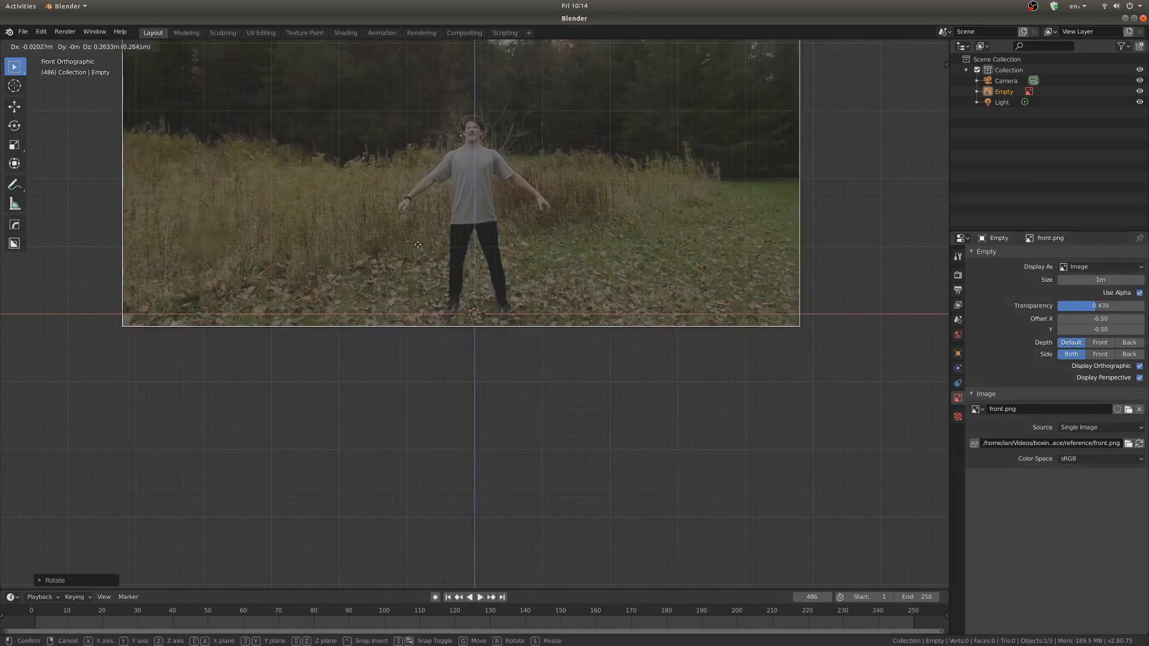
{"action": "scroll", "coordinate": [659, 171], "scroll_direction": "up", "scroll_amount": 2}
{"action": "key", "text": "r"}
{"action": "key", "text": "Escape"}
{"action": "scroll", "coordinate": [659, 171], "scroll_direction": "down", "scroll_amount": 3}
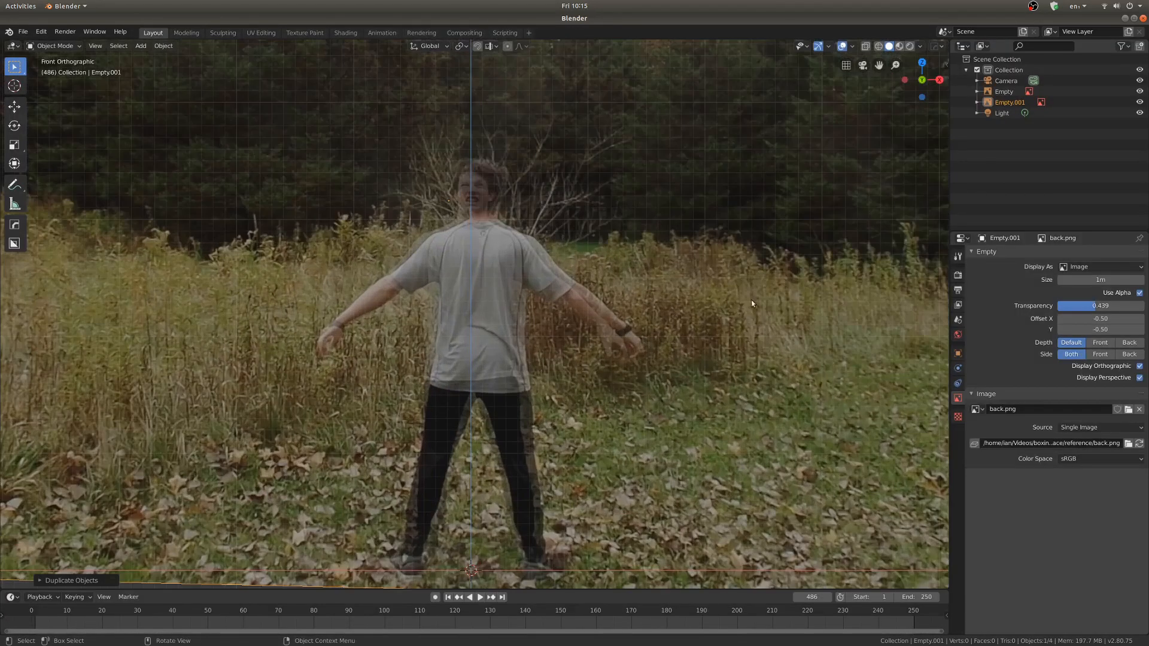
Step: Rotate and move the duplicated back.png image until its silhouette matches the front image in both front and back views
{"action": "key", "text": "r"}
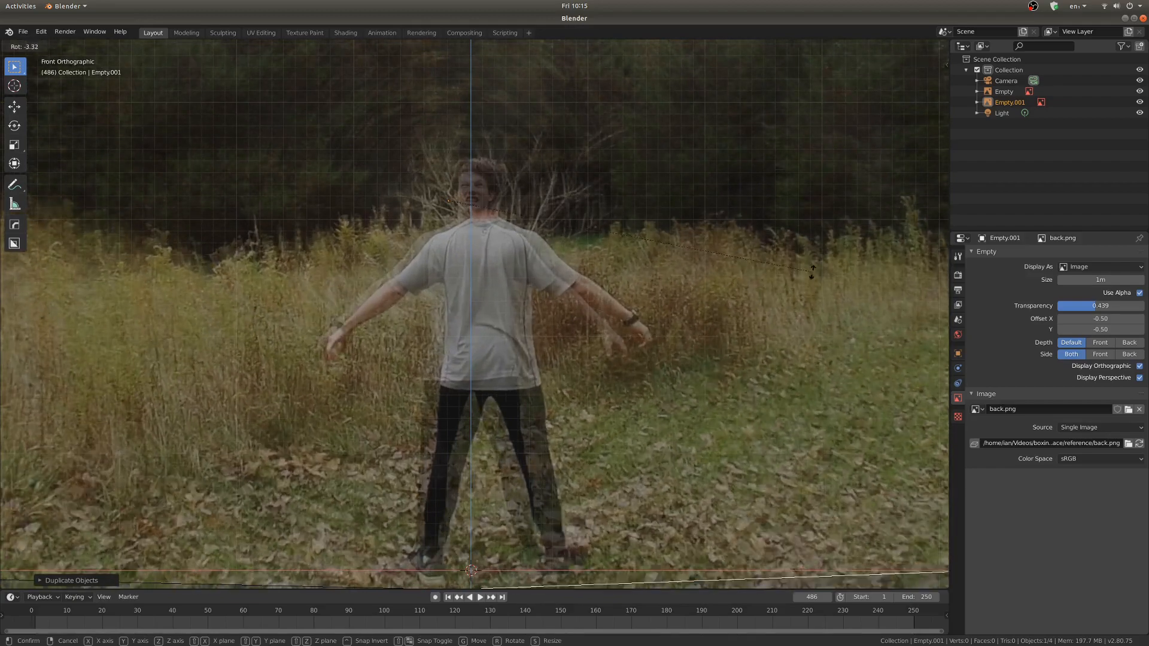
{"action": "left_click", "coordinate": [756, 271]}
{"action": "key", "text": "g"}
{"action": "left_click", "coordinate": [742, 271]}
{"action": "middle_click_drag", "start_coordinate": [742, 271], "coordinate": [654, 341]}
{"action": "key", "text": "KP_1"}
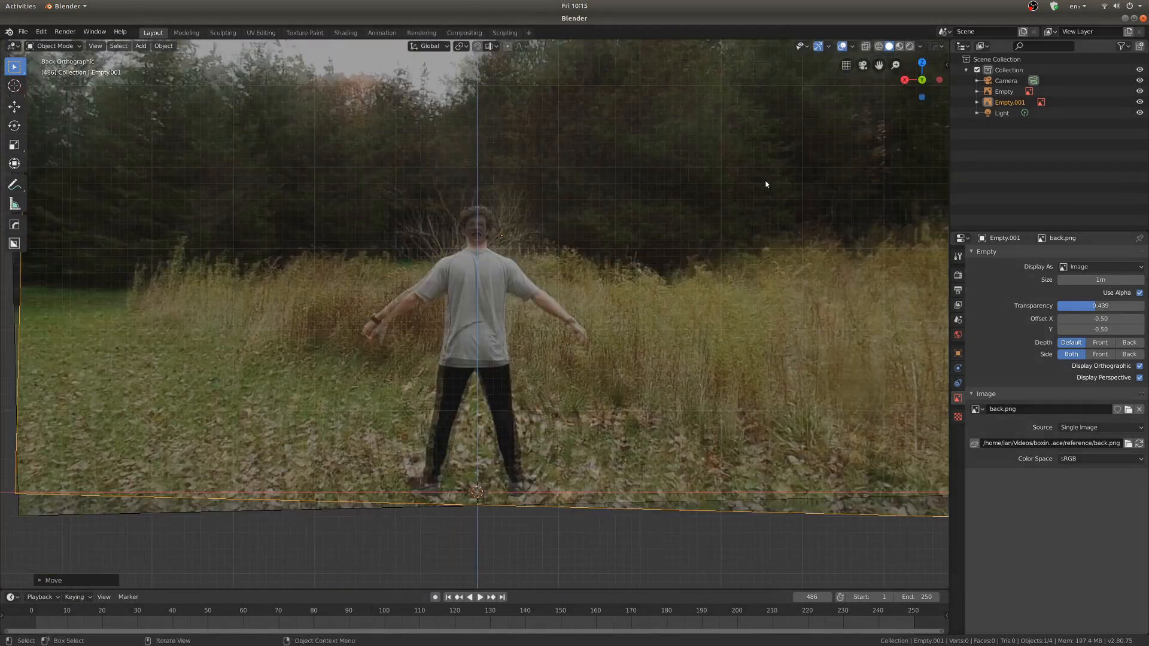
{"action": "key", "text": "ctrl+KP_1"}
{"action": "key", "text": "KP_1"}
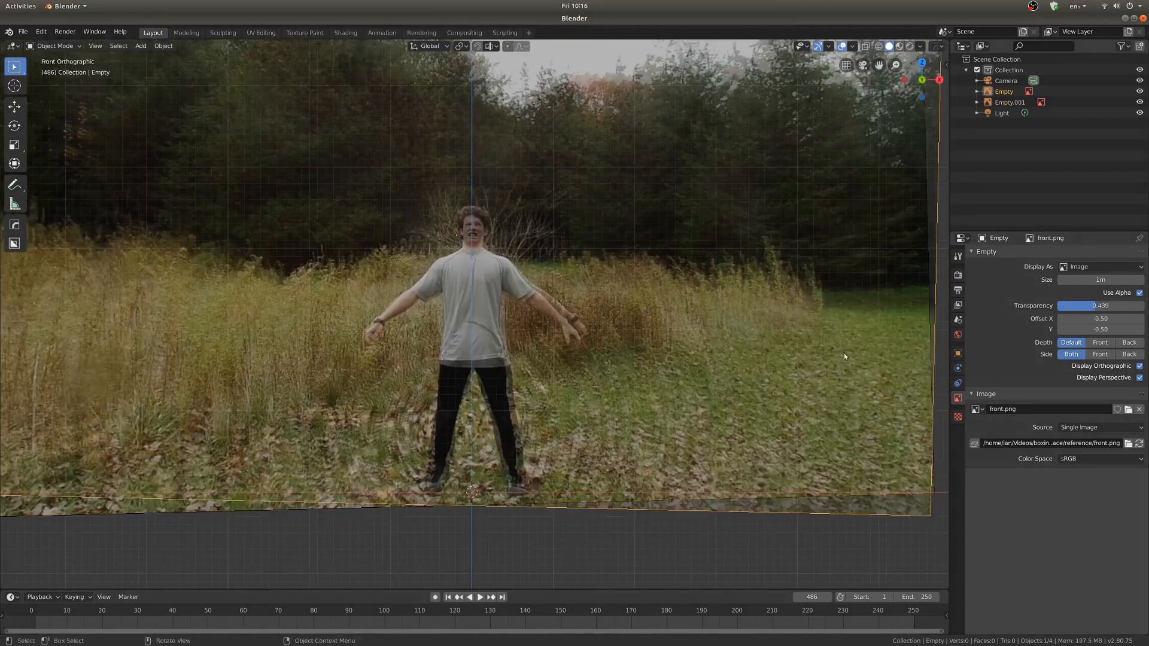
{"action": "left_click", "coordinate": [590, 309]}
{"action": "key", "text": "ctrl+KP_1"}
{"action": "scroll", "coordinate": [590, 310], "scroll_direction": "down", "scroll_amount": 3}
{"action": "key", "text": "KP_1"}
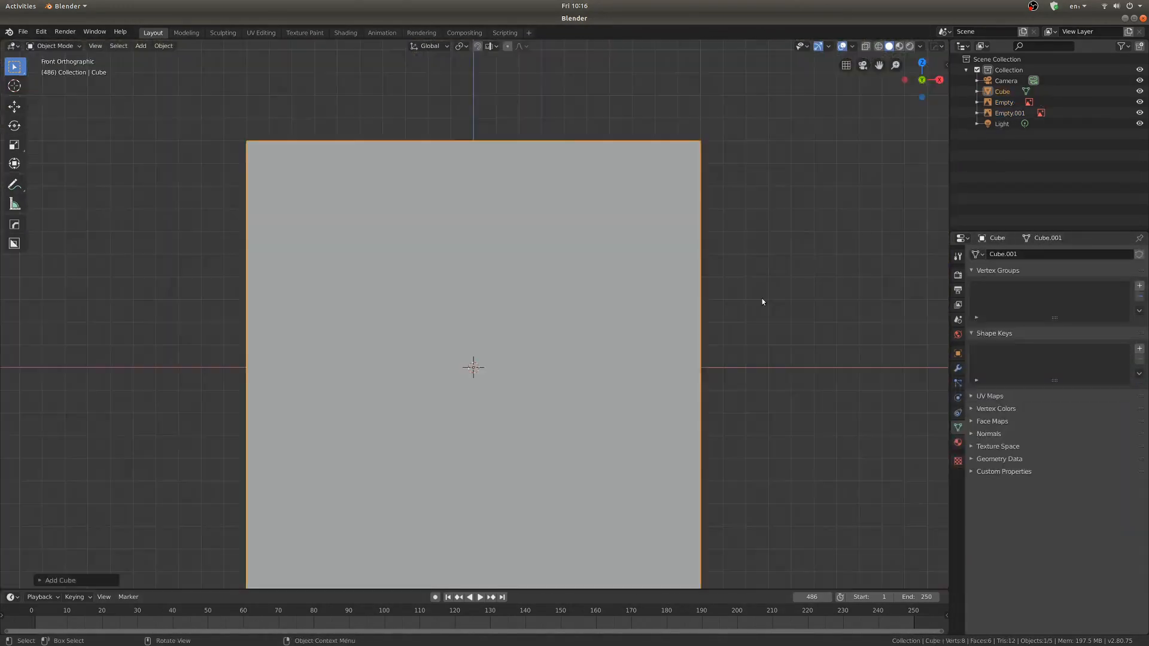
Step: Enlarge and reposition both reference images relative to the newly added cube, and put them in a collection named reference
{"action": "scroll", "coordinate": [594, 219], "scroll_direction": "down", "scroll_amount": 5}
{"action": "scroll", "coordinate": [595, 219], "scroll_direction": "up", "scroll_amount": 5}
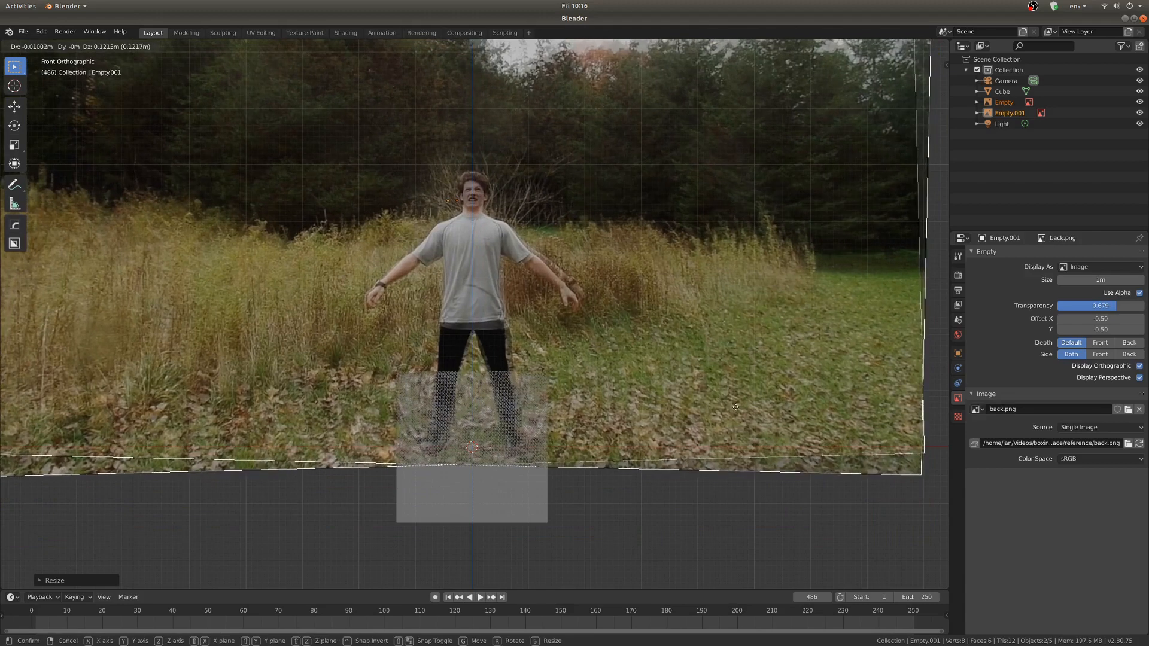
{"action": "left_click", "coordinate": [523, 503]}
{"action": "left_click", "coordinate": [523, 503]}
{"action": "middle_click_drag", "start_coordinate": [523, 502], "coordinate": [700, 185]}
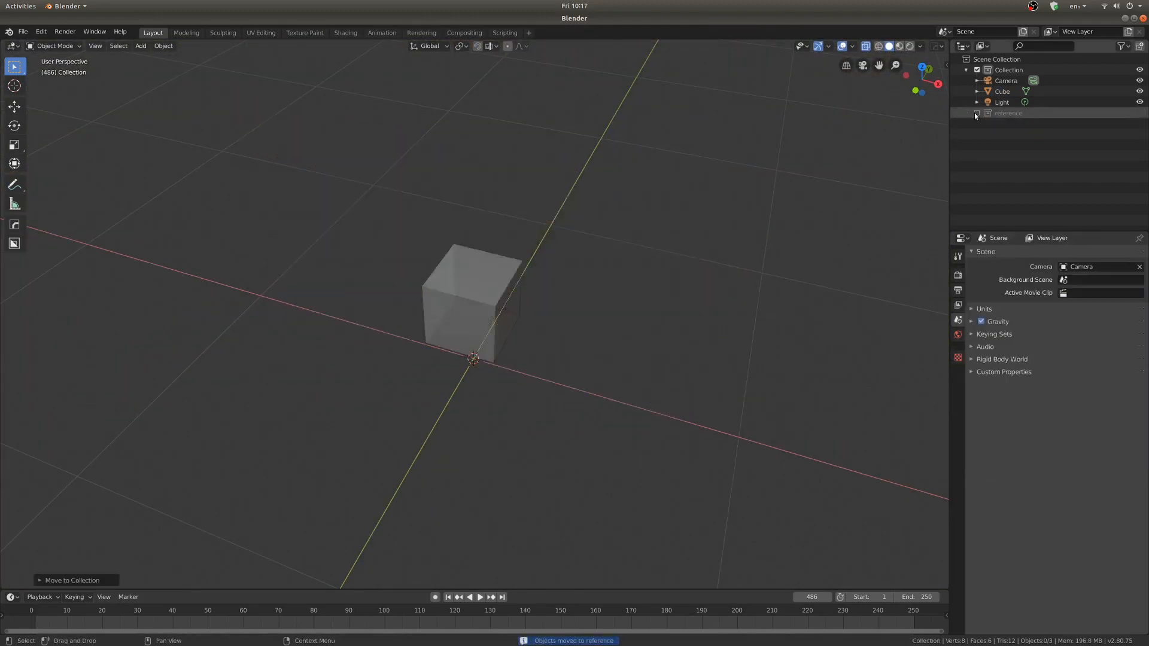
Step: Edit the cube placed on the man's torso and delete its bottom face
{"action": "scroll", "coordinate": [467, 281], "scroll_direction": "up", "scroll_amount": 5}
{"action": "left_click", "coordinate": [1002, 91]}
{"action": "scroll", "coordinate": [524, 311], "scroll_direction": "up", "scroll_amount": 3}
{"action": "key", "text": "Tab"}
{"action": "middle_click_drag", "start_coordinate": [525, 311], "coordinate": [557, 215]}
{"action": "key", "text": "alt+z"}
{"action": "key", "text": "3"}
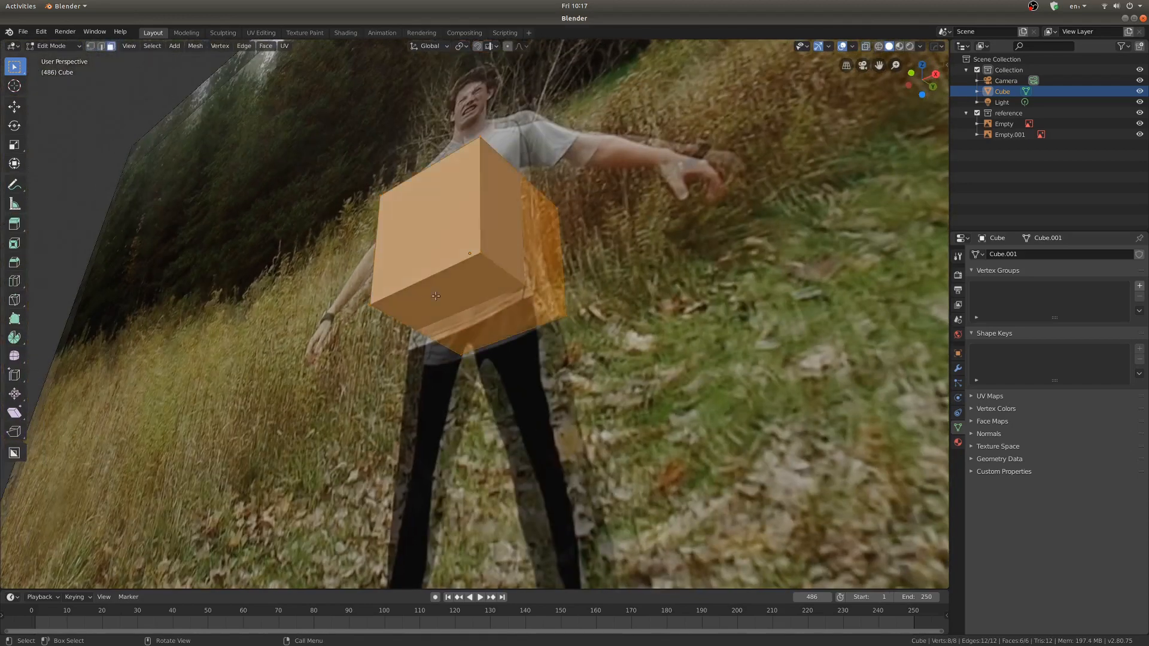
{"action": "left_click", "coordinate": [485, 320]}
{"action": "key", "text": "x"}
{"action": "middle_click_drag", "start_coordinate": [488, 324], "coordinate": [473, 419]}
{"action": "left_click", "coordinate": [476, 329]}
{"action": "middle_click_drag", "start_coordinate": [478, 352], "coordinate": [419, 323]}
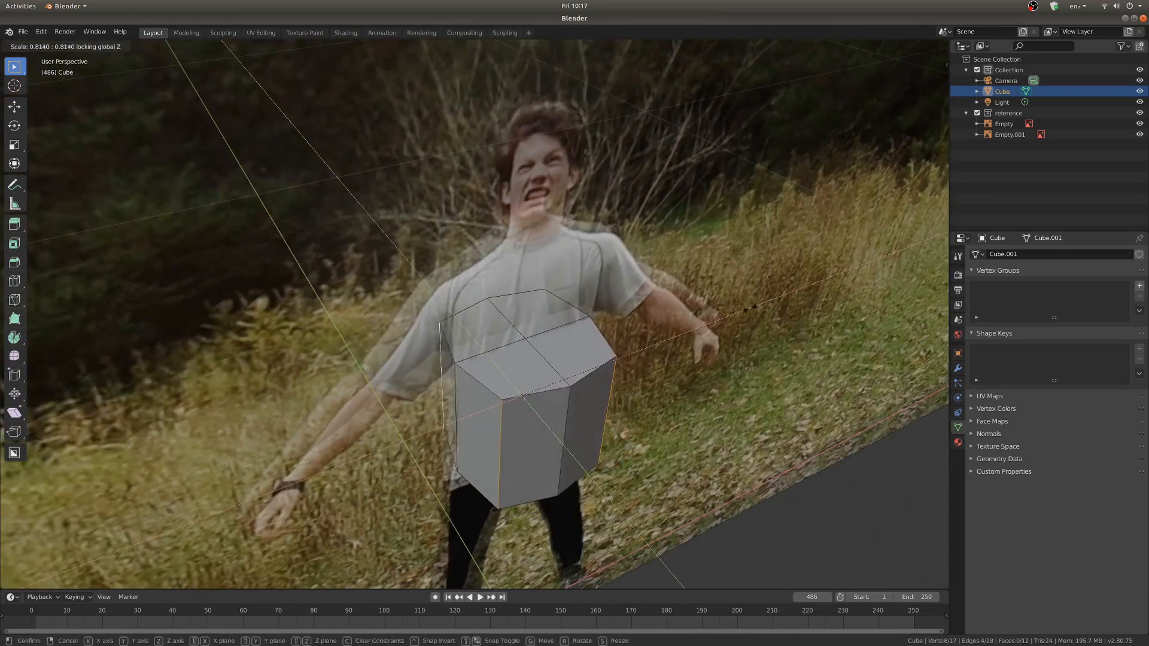
Step: Round the subdivided torso block's cross-section by scaling its corner edges inward and adjusting its depth along Y
{"action": "middle_click_drag", "start_coordinate": [539, 311], "coordinate": [599, 299]}
{"action": "key", "text": "s"}
{"action": "key", "text": "y"}
{"action": "left_click", "coordinate": [622, 293]}
{"action": "key", "text": "KP_1"}
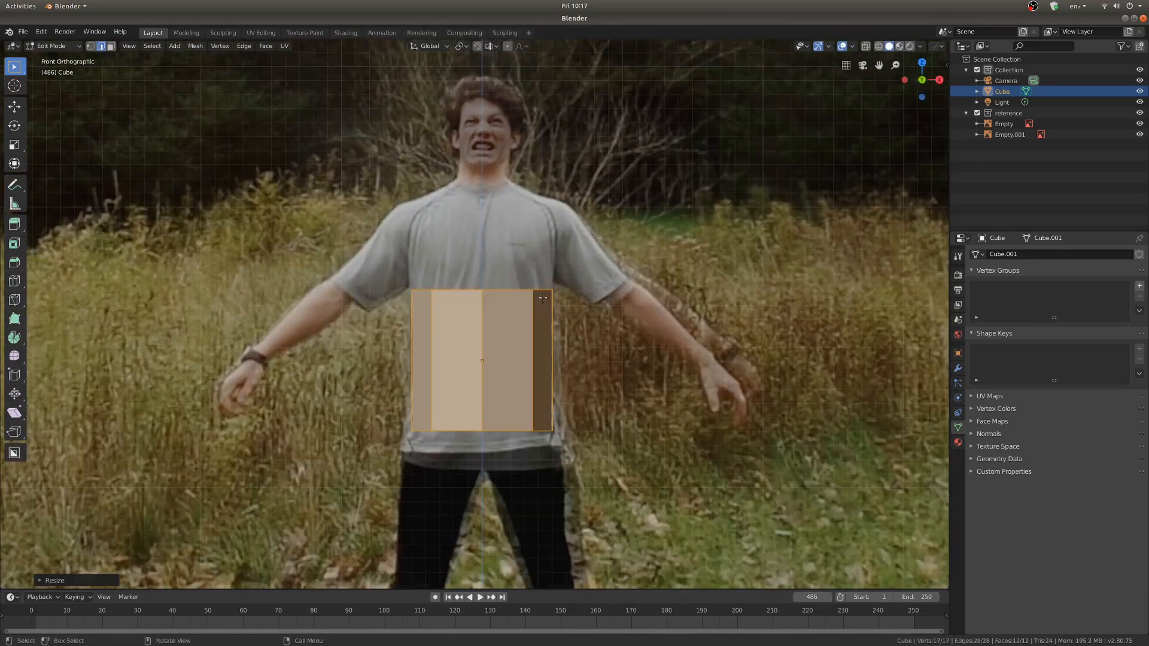
Step: Move the torso's bottom ring of vertices down to the shirt hem and scale and rotate it to fit
{"action": "key", "text": "1"}
{"action": "key", "text": "alt+z"}
{"action": "key", "text": "alt+a"}
{"action": "key", "text": "b"}
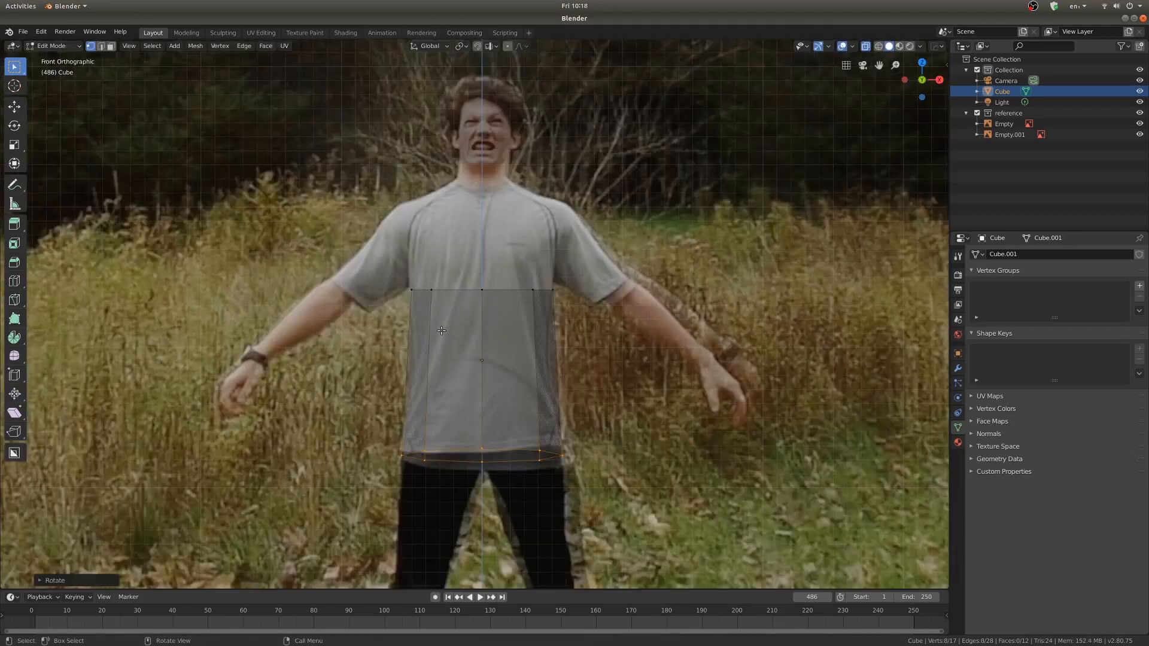
{"action": "scroll", "coordinate": [519, 299], "scroll_direction": "up", "scroll_amount": 2}
{"action": "scroll", "coordinate": [519, 300], "scroll_direction": "up", "scroll_amount": 2}
Step: Delete one half of the torso mesh and add a Mirror modifier on the X axis
{"action": "key", "text": "KP_1"}
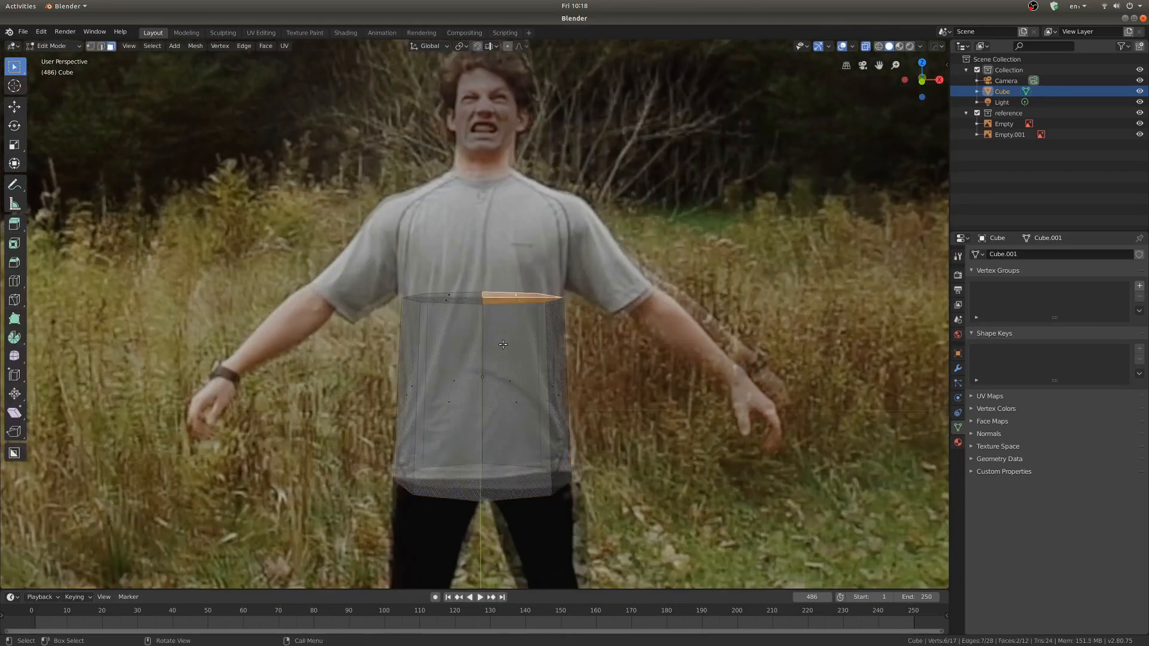
{"action": "key", "text": "1"}
{"action": "key", "text": "alt+a"}
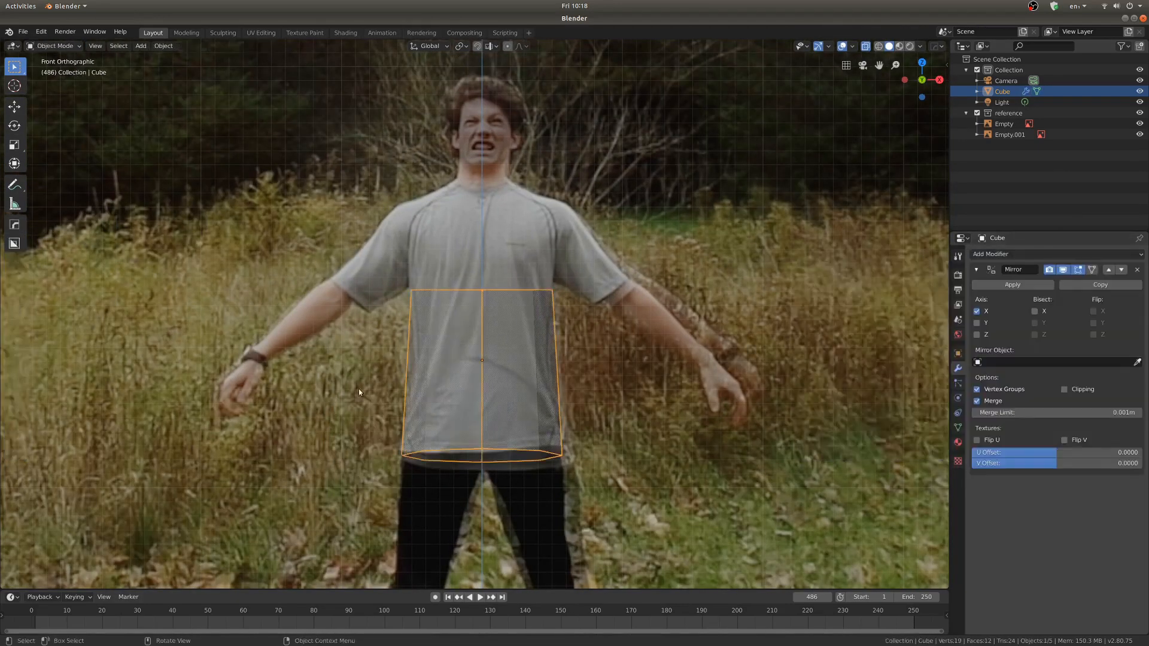
Step: With mirror clipping enabled, extrude the torso up to the shoulders and out along the sleeve to match the shirt
{"action": "scroll", "coordinate": [358, 389], "scroll_direction": "up", "scroll_amount": 2}
{"action": "key", "text": "Tab"}
{"action": "key", "text": "alt+z"}
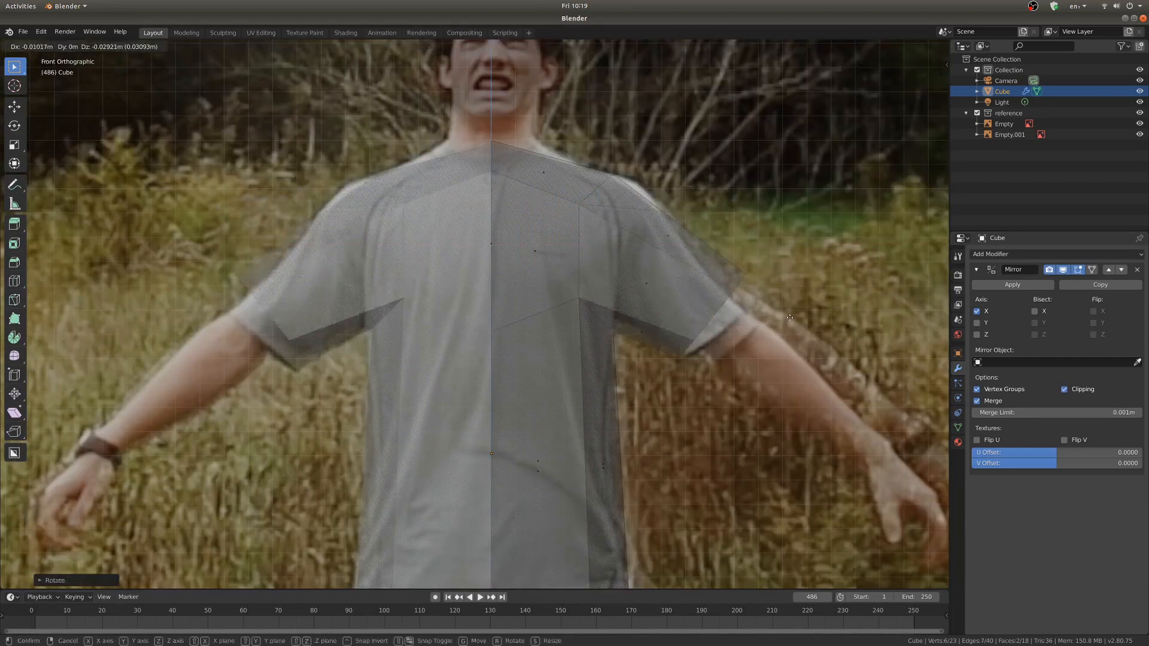
{"action": "left_click", "coordinate": [780, 300]}
{"action": "scroll", "coordinate": [566, 268], "scroll_direction": "down", "scroll_amount": 1}
{"action": "middle_click_drag", "start_coordinate": [566, 269], "coordinate": [572, 325], "text": "shift"}
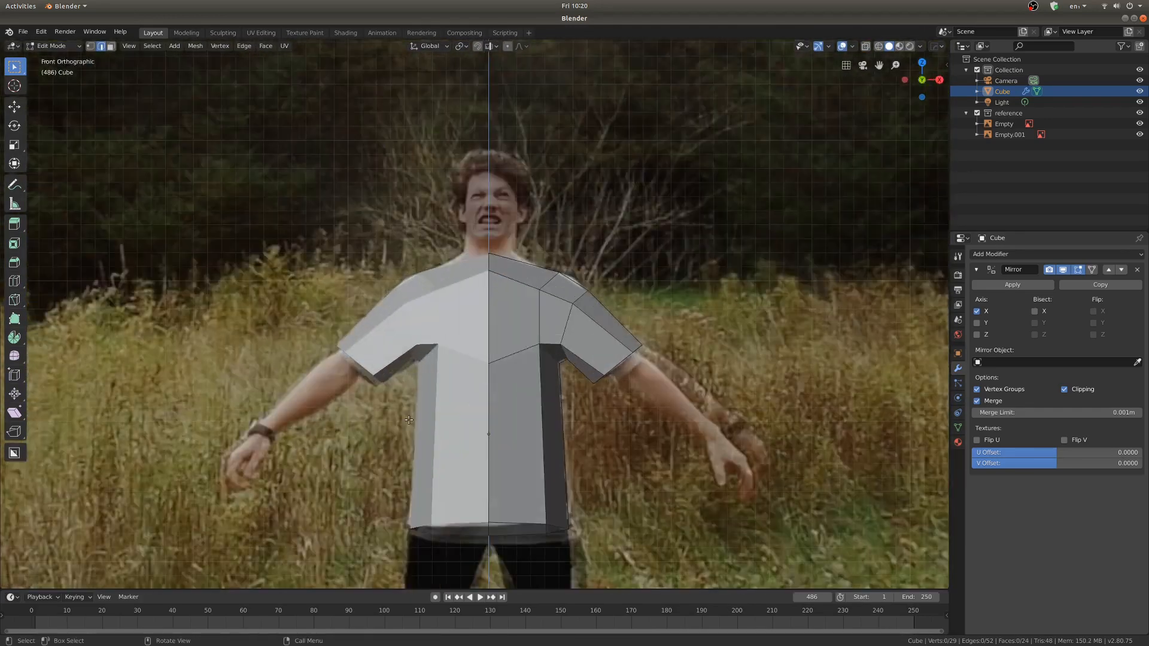
Step: Add two horizontal edge loops across the lower torso, flatten them along Z and scale them to fit the waist
{"action": "key", "text": "s"}
{"action": "key", "text": "z"}
{"action": "key", "text": "0"}
{"action": "key", "text": "Return"}
{"action": "key", "text": "alt+z"}
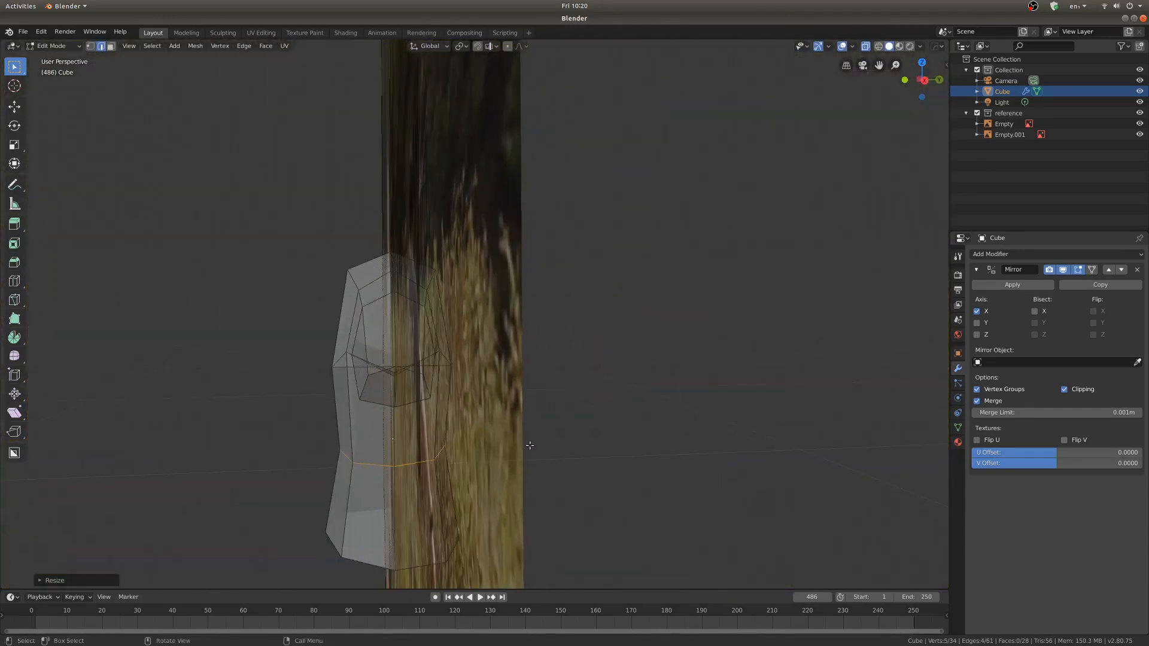
{"action": "scroll", "coordinate": [416, 409], "scroll_direction": "up", "scroll_amount": 2}
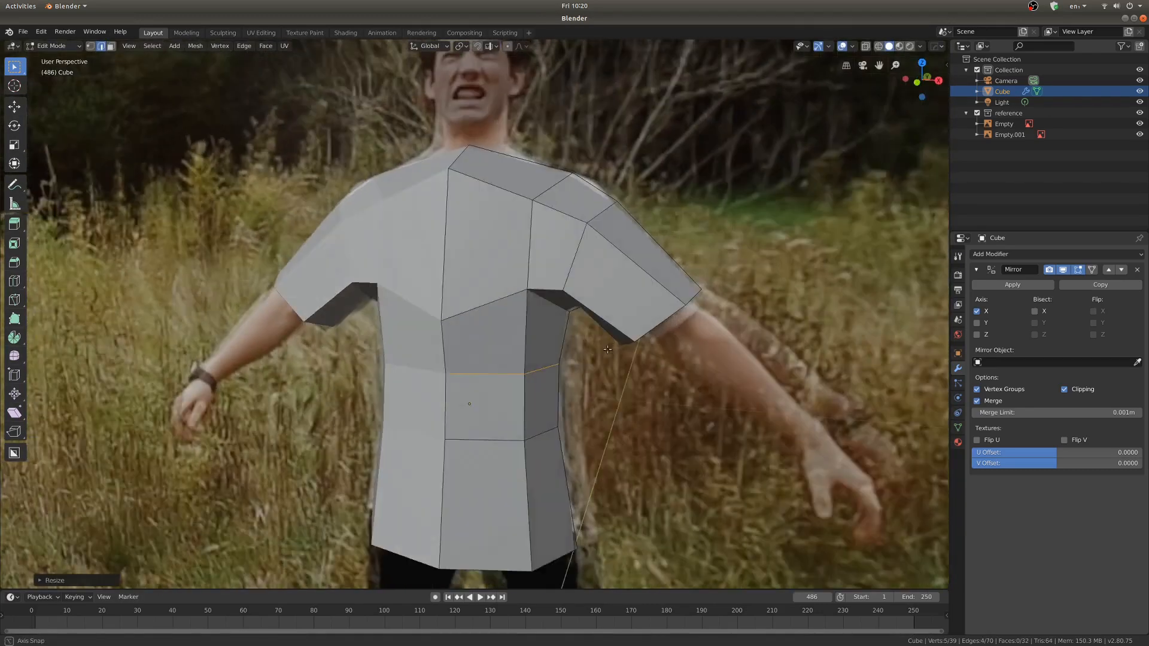
{"action": "middle_click_drag", "start_coordinate": [383, 299], "coordinate": [449, 278]}
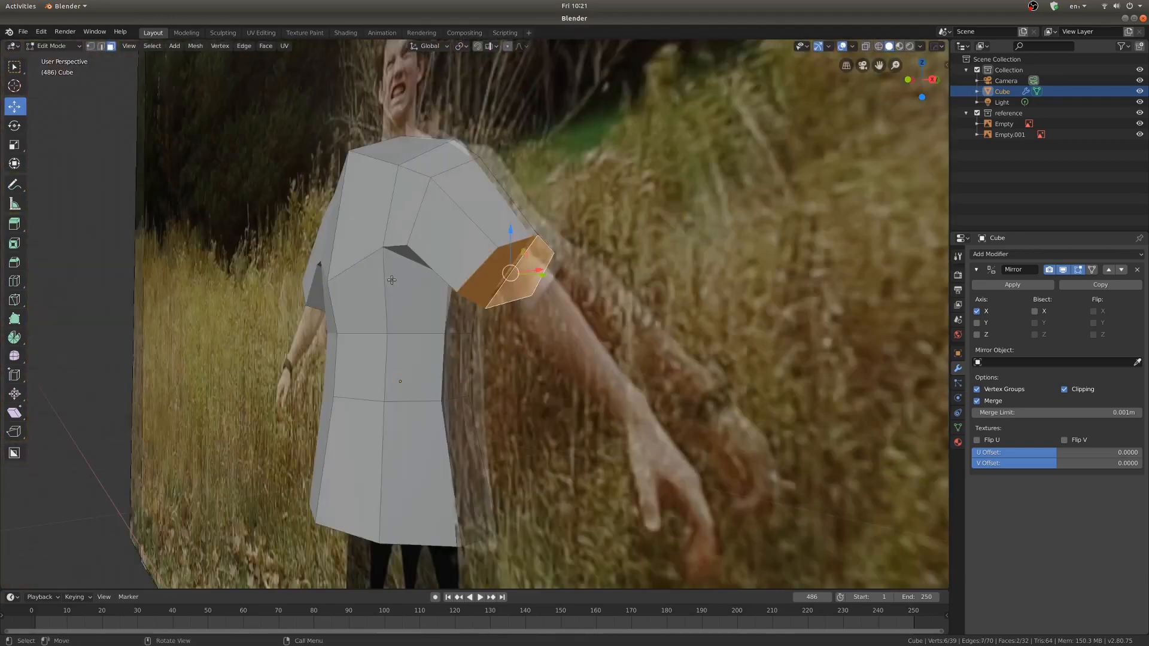
Step: Split the sleeve's end faces from the mesh and scale them down to arm thickness
{"action": "key", "text": "KP_1"}
{"action": "key", "text": "v"}
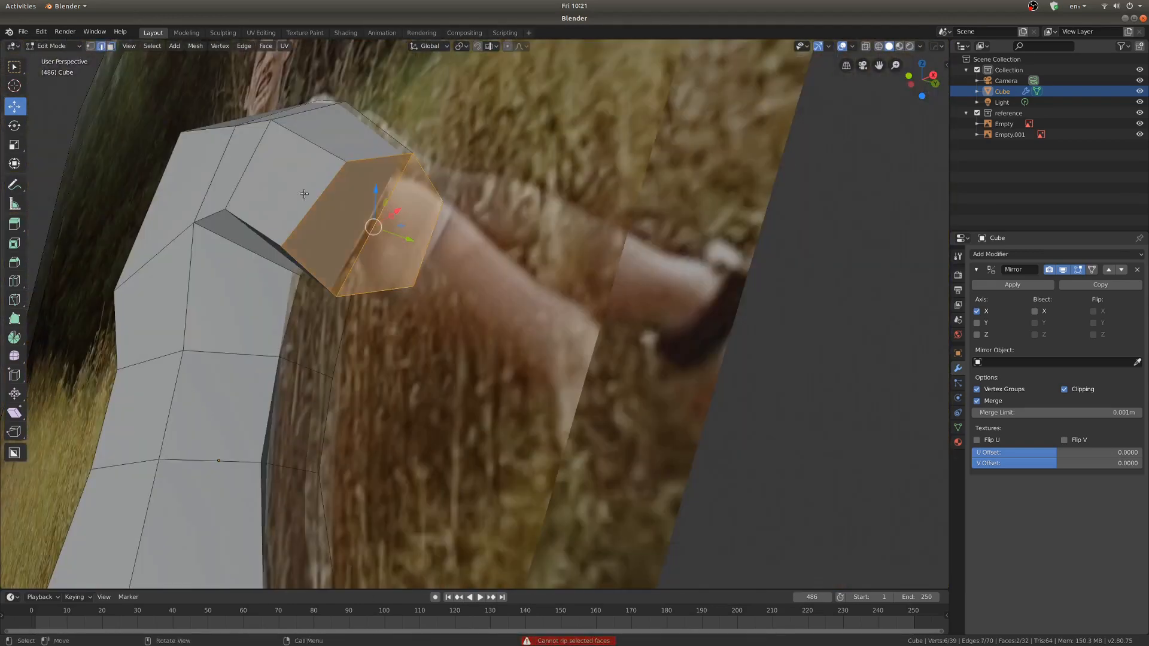
{"action": "key", "text": "s"}
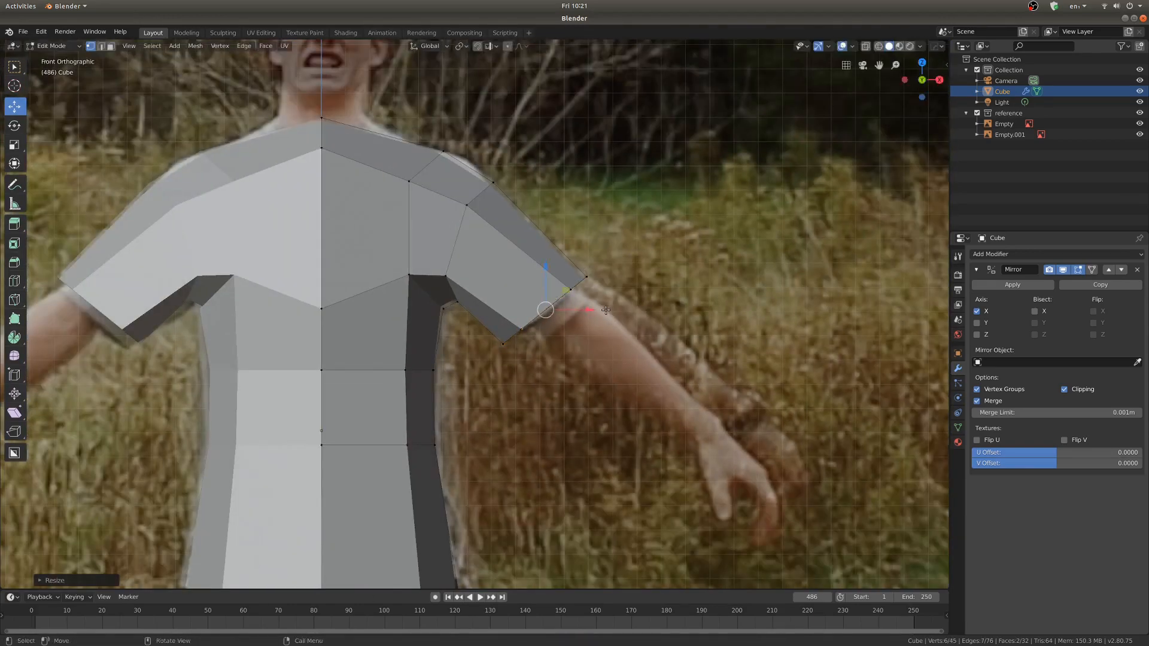
Step: Extrude the arm from the sleeve opening through the elbow and wrist to the fingertips, following the reference image
{"action": "key", "text": "alt+z"}
{"action": "key", "text": "e"}
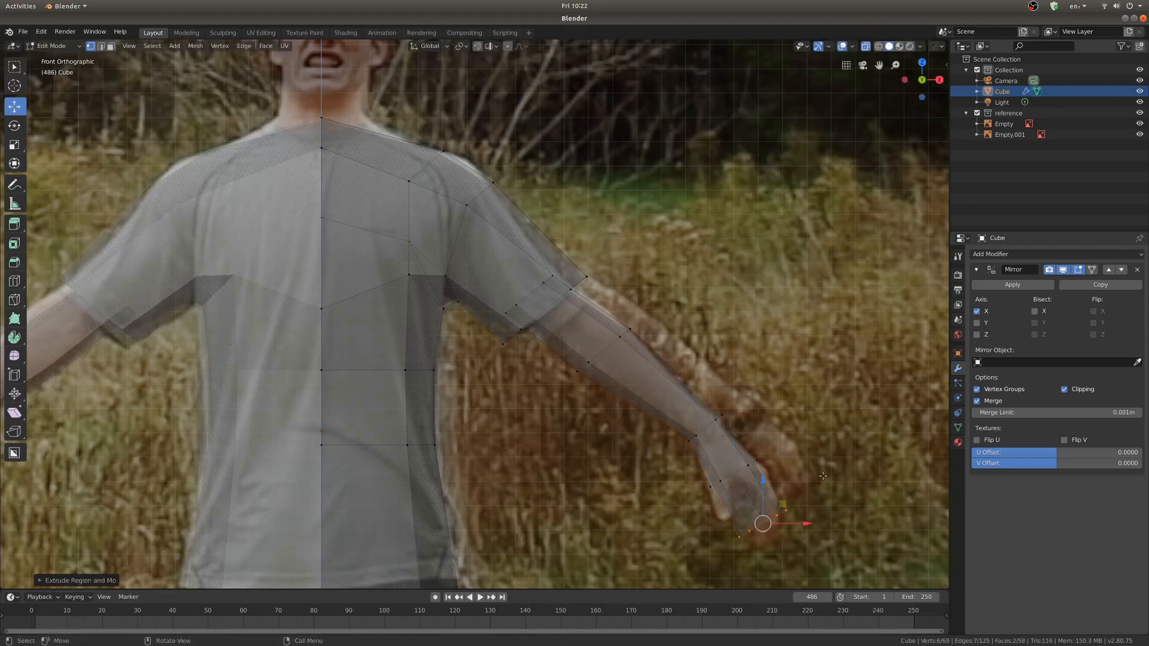
{"action": "scroll", "coordinate": [720, 527], "scroll_direction": "up", "scroll_amount": 4}
{"action": "middle_click_drag", "start_coordinate": [721, 527], "coordinate": [594, 470], "text": "shift"}
{"action": "key", "text": "g"}
{"action": "left_click", "coordinate": [619, 446]}
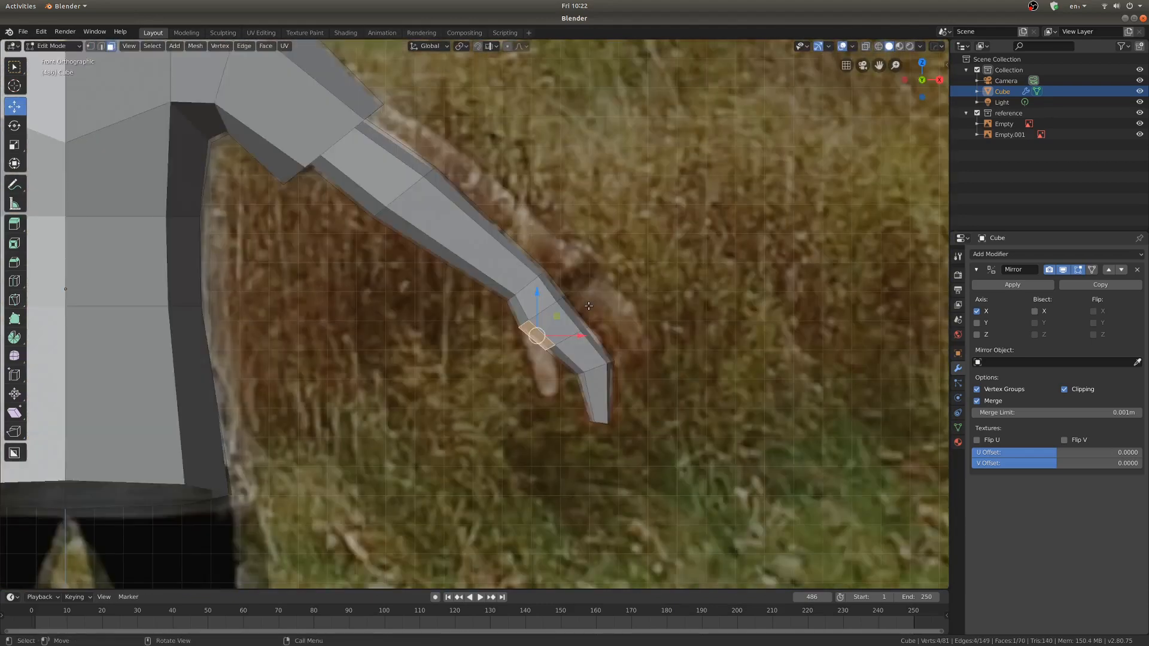
Step: Scale down the face on the inner side of the hand and extrude a thumb from it
{"action": "key", "text": "s"}
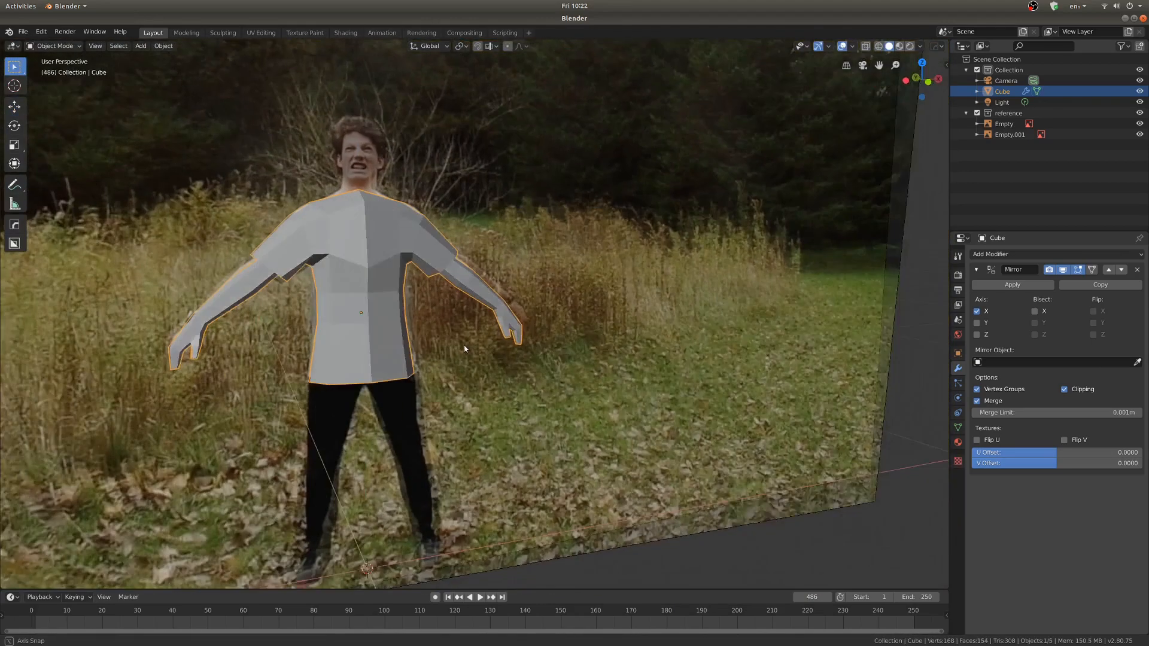
{"action": "scroll", "coordinate": [441, 317], "scroll_direction": "up", "scroll_amount": 3}
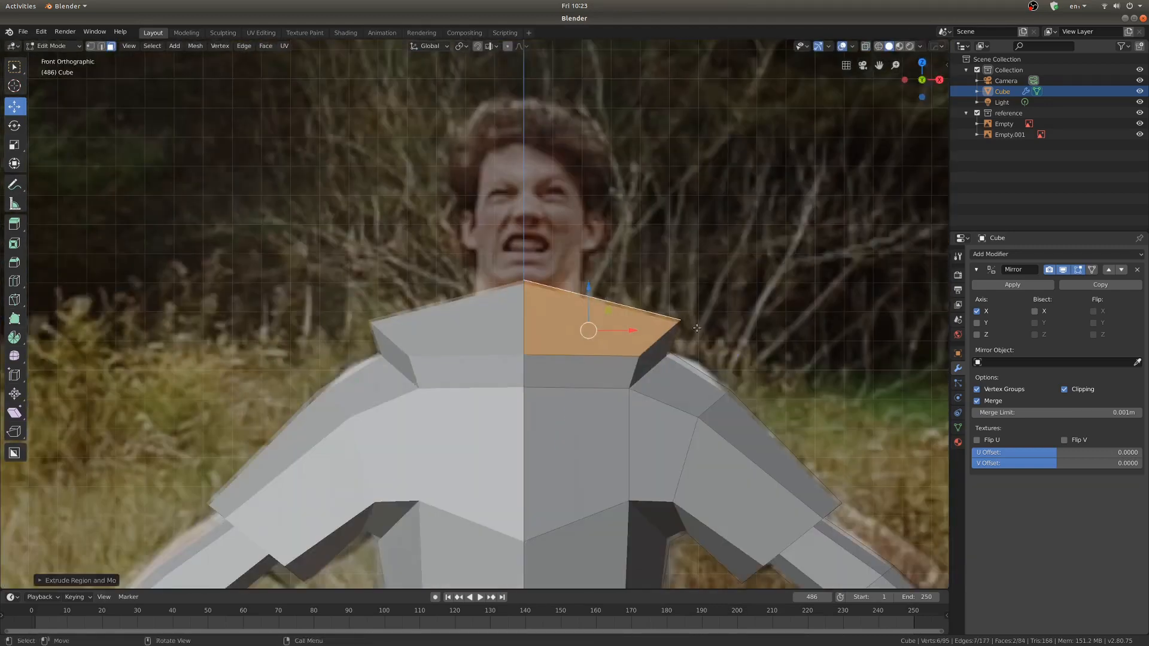
Step: Move the extruded faces down to the neckline and scale the linked neck piece in the isolated view of the body
{"action": "key", "text": "g"}
{"action": "left_click_drag", "start_coordinate": [551, 282], "coordinate": [552, 283]}
{"action": "middle_click_drag", "start_coordinate": [551, 284], "coordinate": [428, 437]}
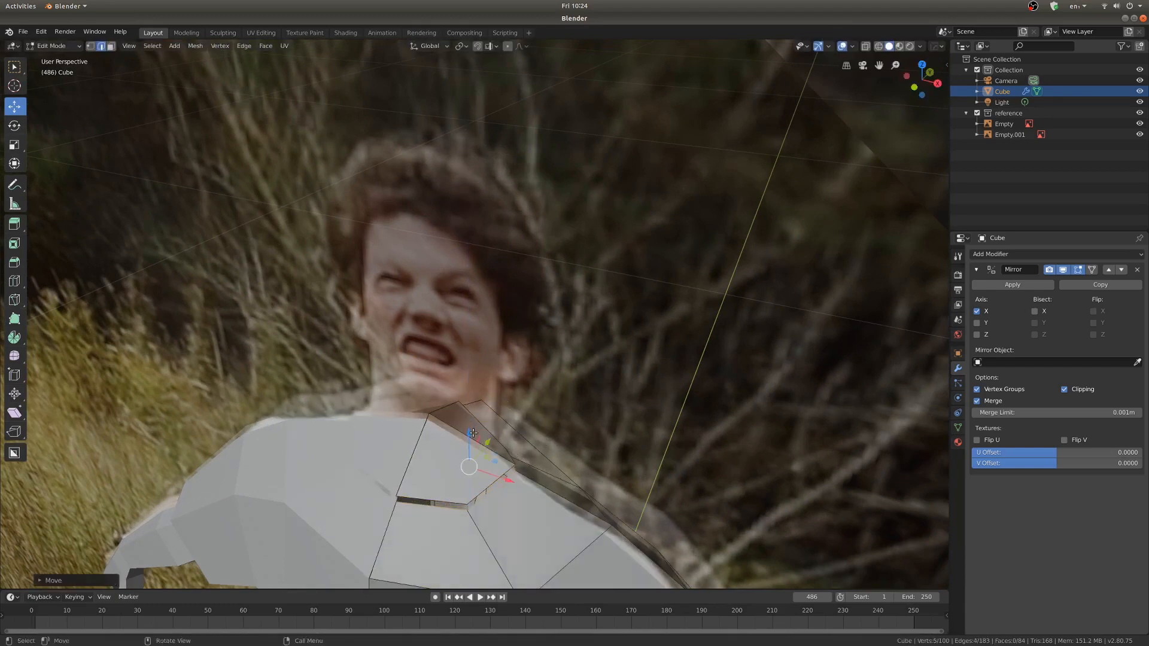
{"action": "key", "text": "KP_Divide"}
{"action": "middle_click_drag", "start_coordinate": [472, 432], "coordinate": [513, 393]}
{"action": "key", "text": "3"}
{"action": "key", "text": "l"}
{"action": "key", "text": "KP_1"}
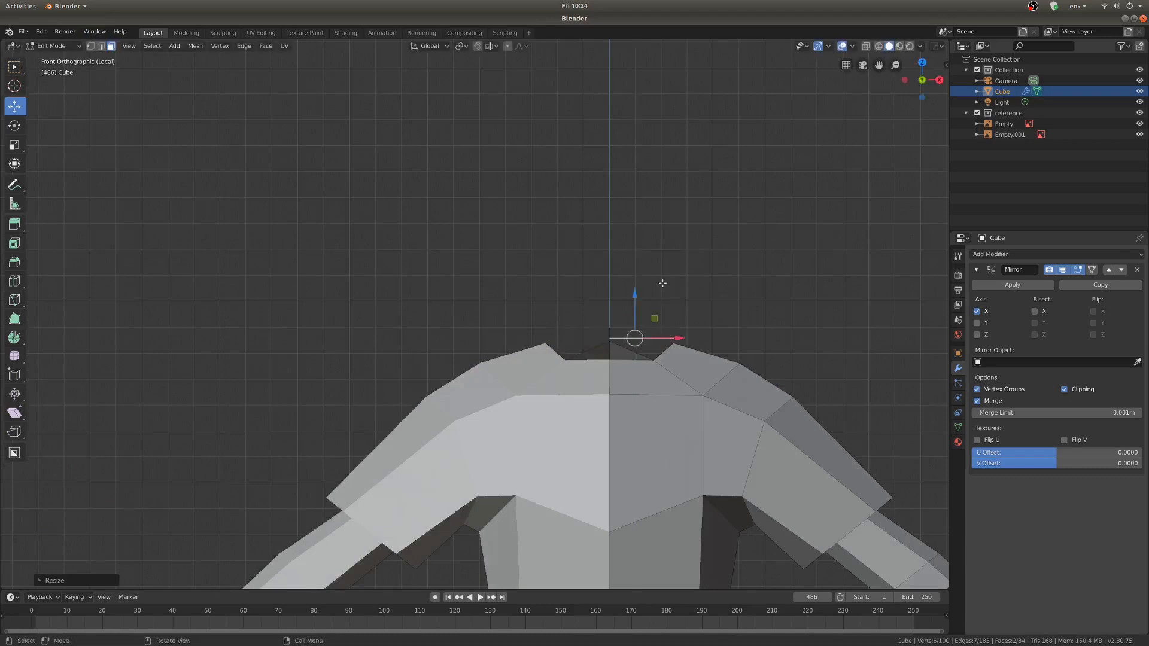
Step: Turn off the mirrored half's display and delete the surplus faces at the neck opening
{"action": "middle_click_drag", "start_coordinate": [662, 284], "coordinate": [347, 226]}
{"action": "key", "text": "x"}
{"action": "left_click", "coordinate": [576, 343]}
{"action": "middle_click_drag", "start_coordinate": [576, 343], "coordinate": [616, 365]}
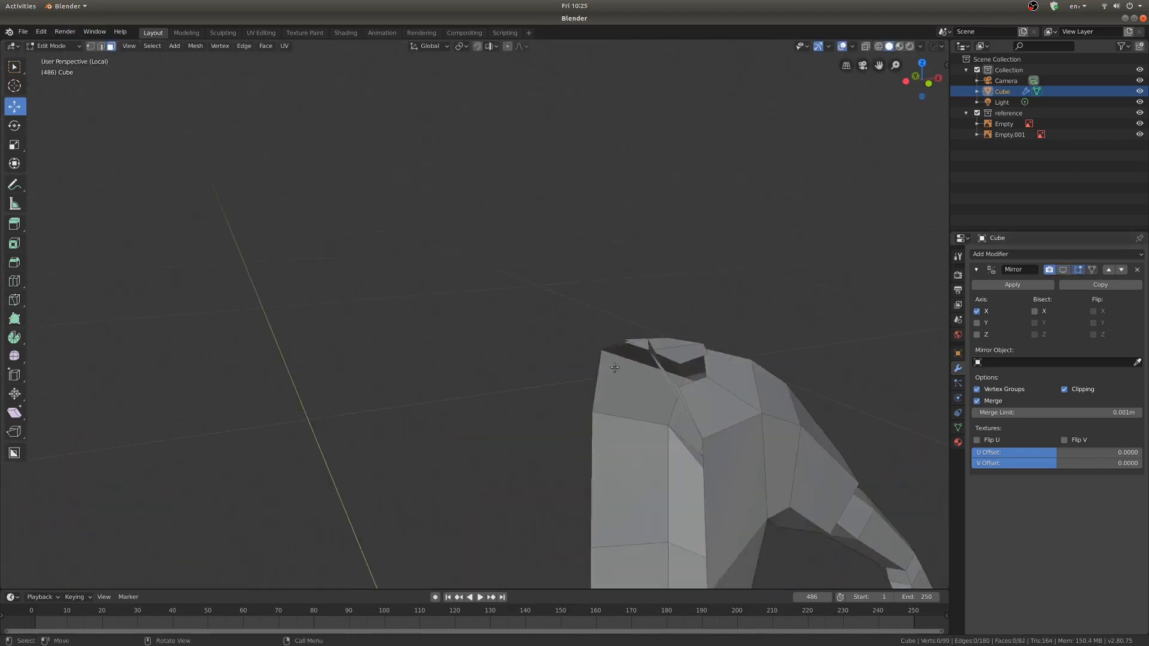
{"action": "scroll", "coordinate": [689, 366], "scroll_direction": "up", "scroll_amount": 3}
{"action": "key", "text": "x"}
{"action": "key", "text": "l"}
{"action": "scroll", "coordinate": [793, 384], "scroll_direction": "down", "scroll_amount": 3}
{"action": "middle_click_drag", "start_coordinate": [727, 410], "coordinate": [666, 413]}
{"action": "scroll", "coordinate": [666, 413], "scroll_direction": "up", "scroll_amount": 2}
{"action": "key", "text": "KP_1"}
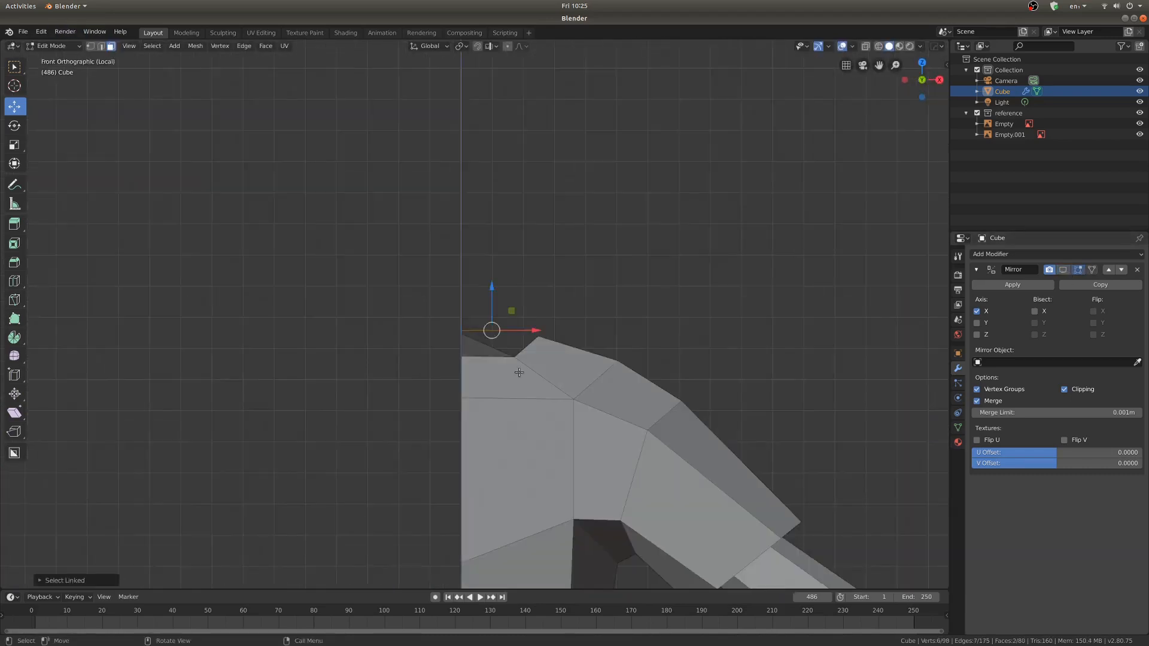
Step: Scale and move the edge loop around the neckline to fit the shirt collar in the reference image
{"action": "key", "text": "KP_Divide"}
{"action": "key", "text": "KP_Divide"}
{"action": "middle_click_drag", "start_coordinate": [683, 317], "coordinate": [659, 339]}
{"action": "scroll", "coordinate": [560, 355], "scroll_direction": "up", "scroll_amount": 3}
{"action": "middle_click_drag", "start_coordinate": [371, 171], "coordinate": [336, 329], "text": "shift"}
{"action": "left_click", "coordinate": [519, 357], "text": "alt"}
{"action": "key", "text": "s"}
{"action": "key", "text": "KP_1"}
{"action": "key", "text": "g"}
{"action": "key", "text": "KP_Divide"}
{"action": "key", "text": "KP_Divide"}
Step: Raise a corner vertex of the neckline by about 0.01 m along Z
{"action": "middle_click_drag", "start_coordinate": [371, 231], "coordinate": [838, 263]}
{"action": "key", "text": "l"}
{"action": "left_click_drag", "start_coordinate": [347, 172], "coordinate": [347, 184]}
{"action": "middle_click_drag", "start_coordinate": [347, 184], "coordinate": [367, 238]}
{"action": "key", "text": "1"}
{"action": "left_click", "coordinate": [609, 362]}
{"action": "left_click_drag", "start_coordinate": [616, 318], "coordinate": [616, 312]}
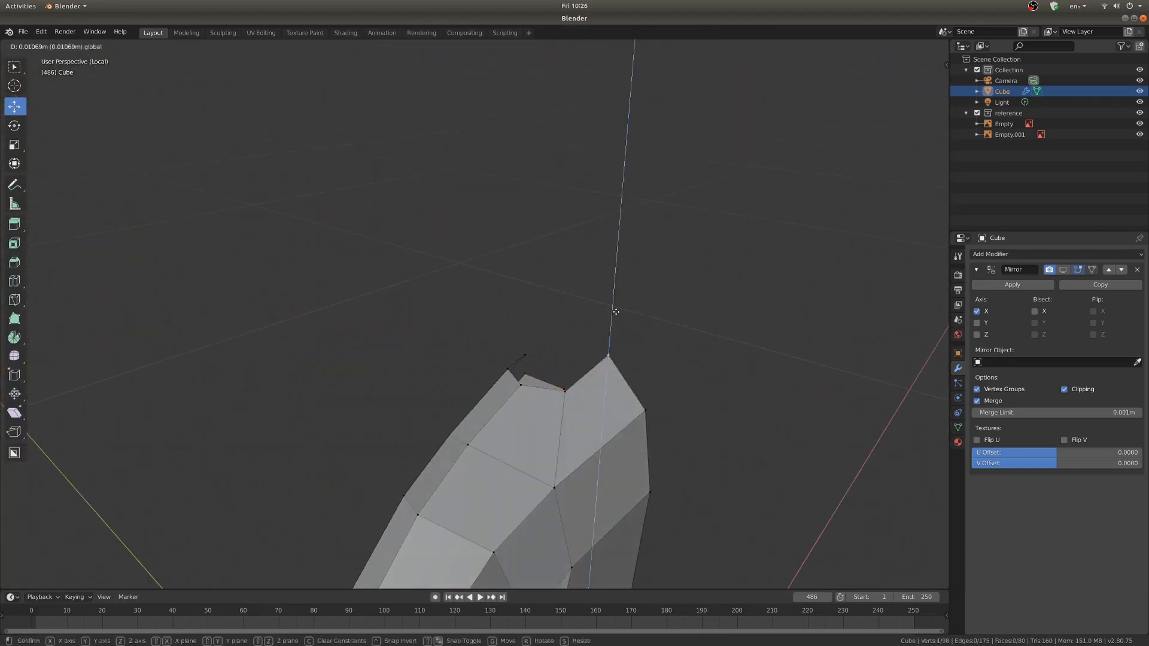
{"action": "left_click", "coordinate": [616, 312]}
Step: Return to Object Mode and turn the Mirror modifier's viewport display back on
{"action": "middle_click_drag", "start_coordinate": [616, 312], "coordinate": [677, 368]}
{"action": "scroll", "coordinate": [672, 438], "scroll_direction": "down", "scroll_amount": 7}
{"action": "middle_click_drag", "start_coordinate": [672, 437], "coordinate": [832, 413]}
{"action": "key", "text": "Tab"}
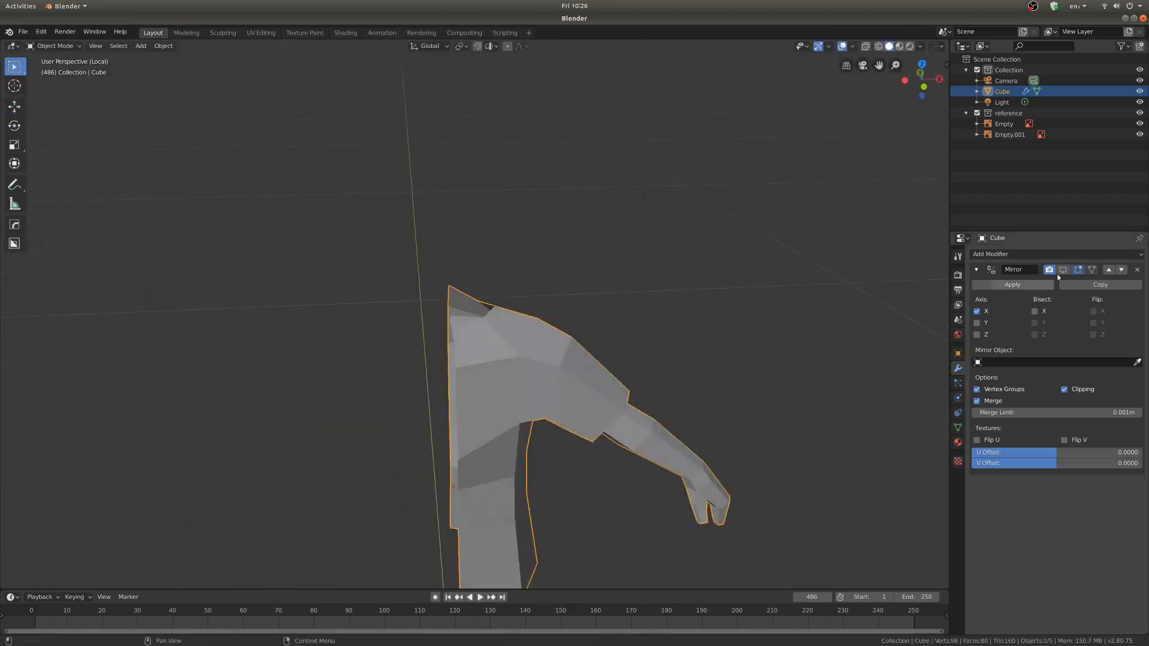
{"action": "left_click", "coordinate": [1063, 270]}
Step: Raise the front centre vertex of the neckline slightly in Edit Mode
{"action": "key", "text": "Tab"}
{"action": "scroll", "coordinate": [479, 311], "scroll_direction": "up", "scroll_amount": 5}
{"action": "middle_click_drag", "start_coordinate": [239, 312], "coordinate": [362, 369]}
{"action": "key", "text": "l"}
{"action": "key", "text": "KP_1"}
{"action": "scroll", "coordinate": [450, 368], "scroll_direction": "up", "scroll_amount": 4}
{"action": "left_click", "coordinate": [416, 380]}
{"action": "left_click_drag", "start_coordinate": [415, 341], "coordinate": [415, 336]}
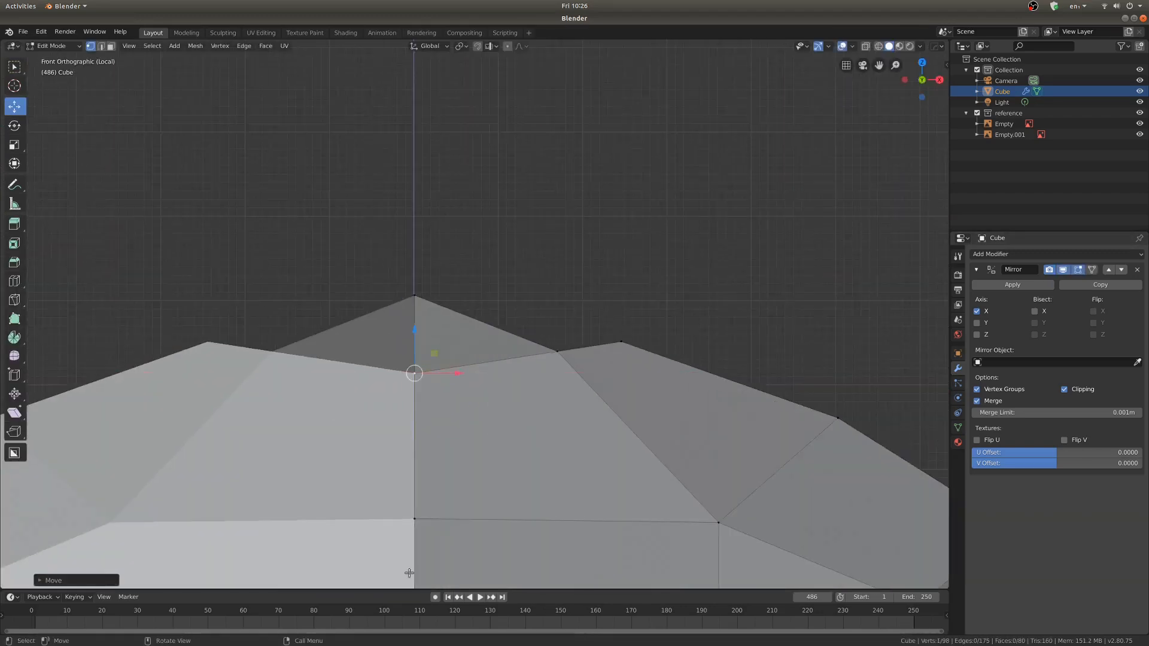
Step: Select the linked neck base piece and view it from the front
{"action": "middle_click_drag", "start_coordinate": [410, 572], "coordinate": [477, 215]}
{"action": "key", "text": "l"}
{"action": "key", "text": "KP_1"}
{"action": "key", "text": "e"}
{"action": "left_click", "coordinate": [418, 311]}
{"action": "middle_click_drag", "start_coordinate": [418, 312], "coordinate": [431, 371]}
{"action": "key", "text": "ctrl+z"}
Step: Extrude the neck base upward in X-ray through the neck and jaw to nose level, following the front reference image
{"action": "key", "text": "KP_Divide"}
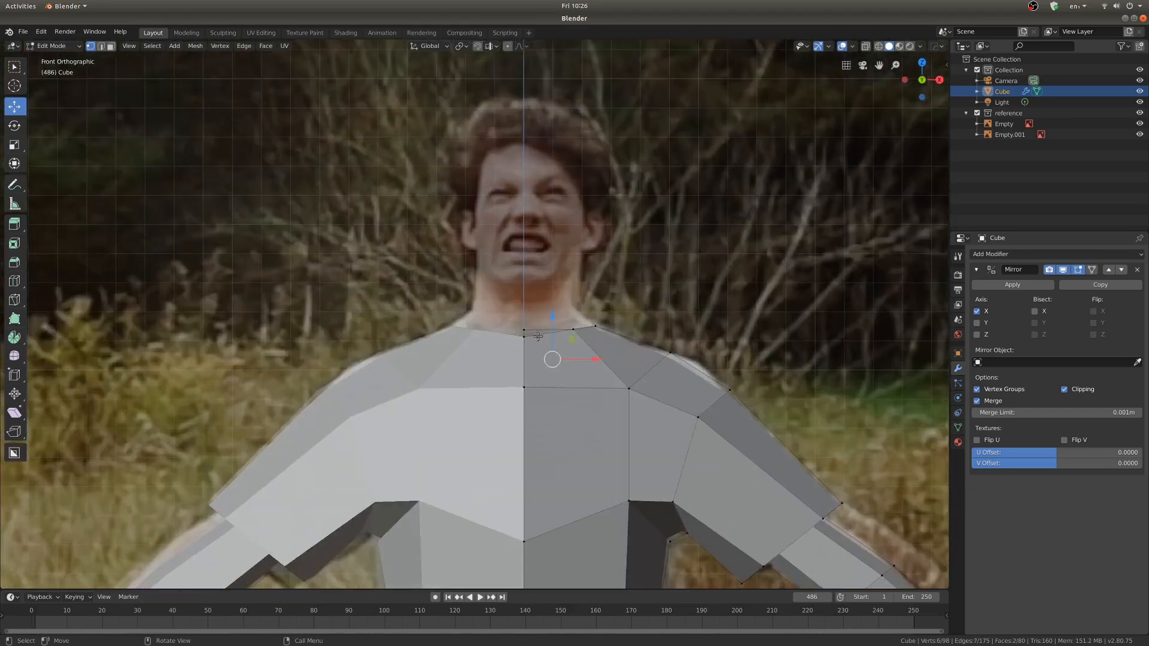
{"action": "key", "text": "alt+z"}
{"action": "key", "text": "e"}
{"action": "left_click", "coordinate": [756, 261]}
{"action": "scroll", "coordinate": [596, 328], "scroll_direction": "up", "scroll_amount": 3}
{"action": "middle_click_drag", "start_coordinate": [597, 327], "coordinate": [532, 463], "text": "shift"}
{"action": "key", "text": "e"}
{"action": "left_click", "coordinate": [536, 371]}
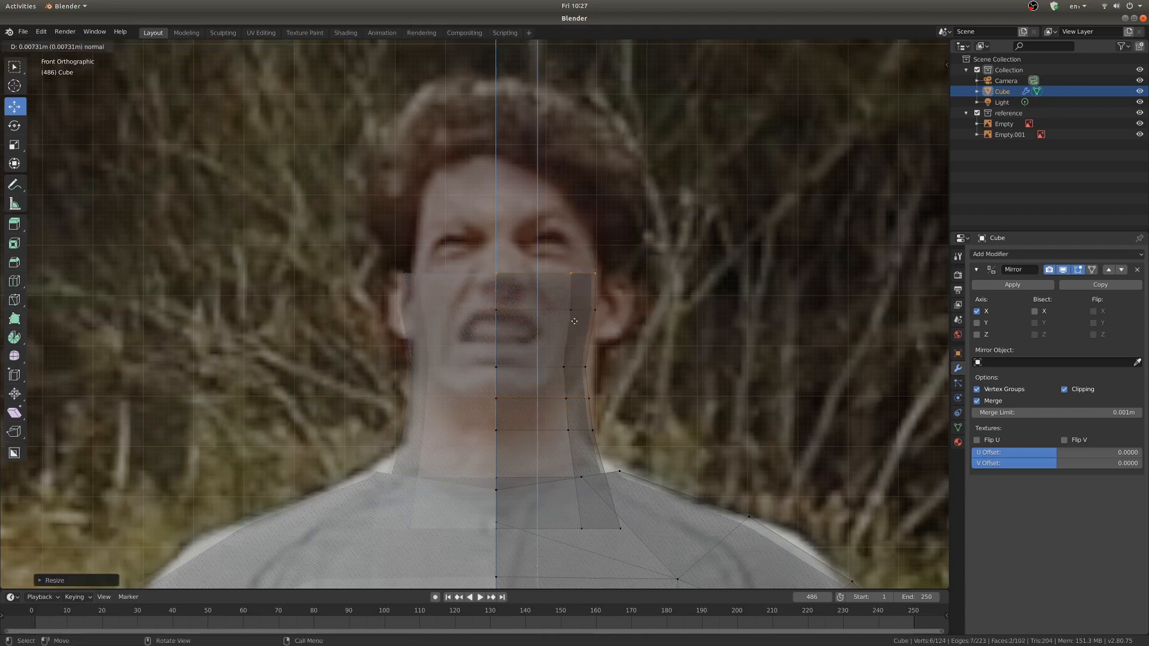
Step: Extrude the head up to the crown and scale its top to follow the reference
{"action": "key", "text": "e"}
{"action": "left_click", "coordinate": [581, 173]}
{"action": "key", "text": "s"}
{"action": "left_click", "coordinate": [672, 204]}
Step: Isolate the body and scale an edge loop around the head to shape the skull
{"action": "key", "text": "KP_Divide"}
{"action": "middle_click_drag", "start_coordinate": [672, 205], "coordinate": [539, 239]}
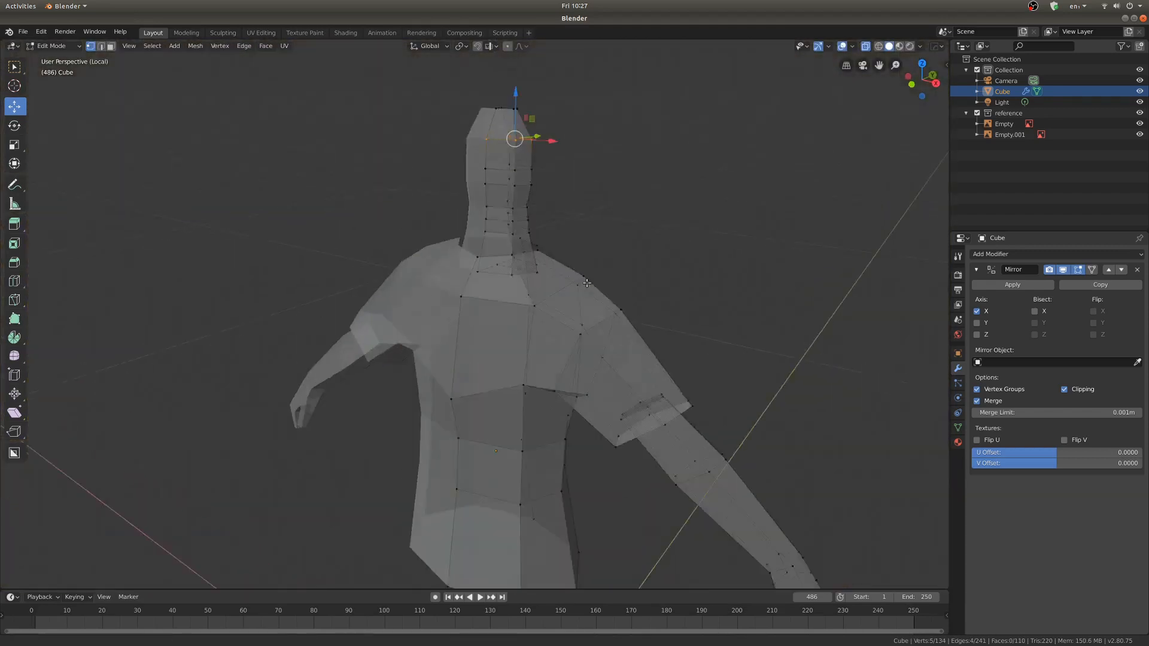
{"action": "scroll", "coordinate": [479, 287], "scroll_direction": "up", "scroll_amount": 4}
{"action": "left_click", "coordinate": [461, 352], "text": "alt"}
{"action": "key", "text": "s"}
{"action": "left_click", "coordinate": [539, 290]}
Step: Move the faces on top of the head along Y and resize them to round off the crown
{"action": "mouse_move", "coordinate": [538, 290]}
{"action": "middle_mouse_down"}
{"action": "mouse_move", "coordinate": [580, 284]}
{"action": "mouse_move", "coordinate": [527, 283]}
{"action": "middle_mouse_up"}
{"action": "left_click", "coordinate": [580, 284]}
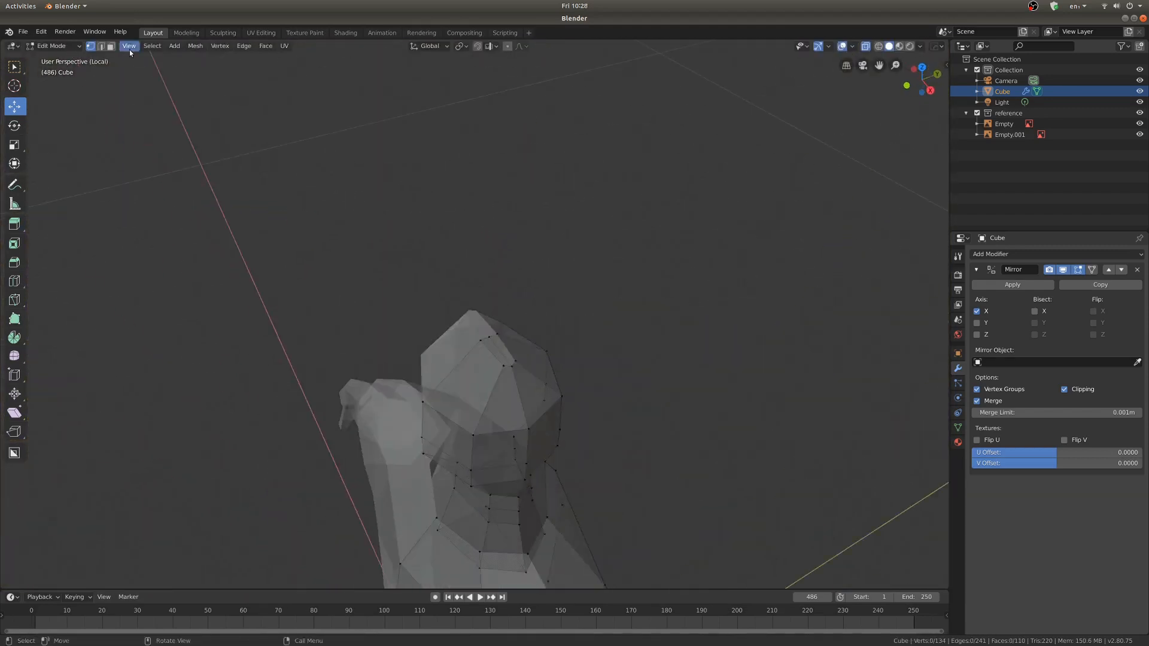
{"action": "left_click", "coordinate": [511, 358], "text": "shift"}
{"action": "scroll", "coordinate": [495, 340], "scroll_direction": "down", "scroll_amount": 1}
{"action": "left_click_drag", "start_coordinate": [532, 329], "coordinate": [550, 323]}
{"action": "key", "text": "KP_1"}
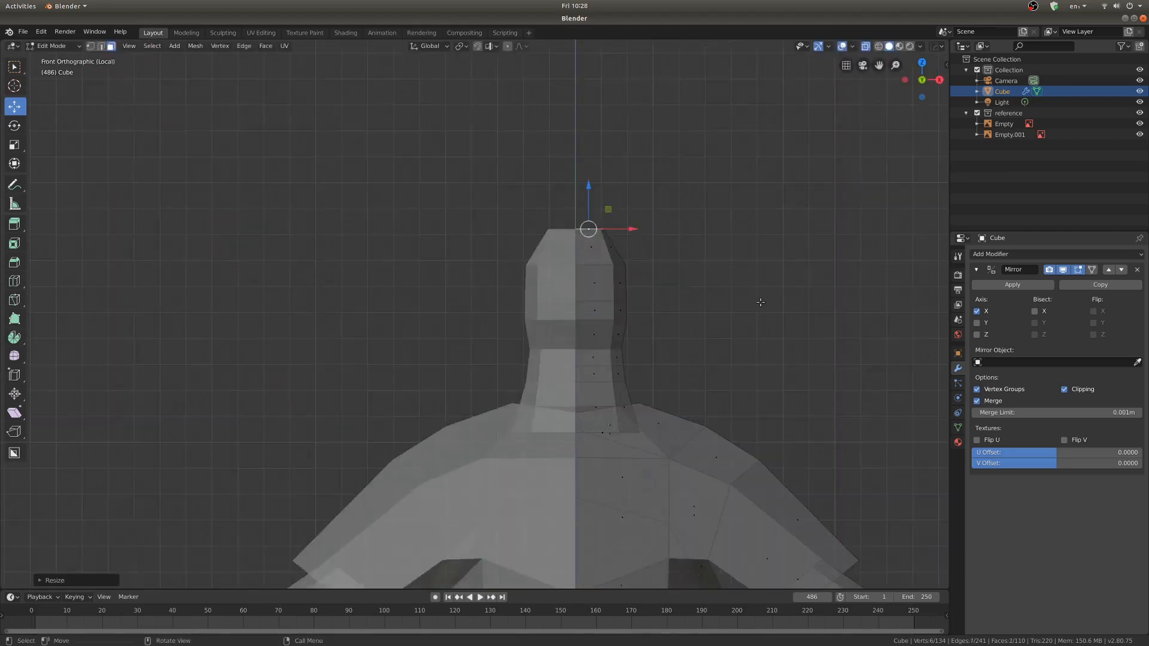
Step: Reposition the faces of the head's eye-level section to match the front reference image
{"action": "key", "text": "KP_Divide"}
{"action": "key", "text": "KP_1"}
{"action": "scroll", "coordinate": [495, 308], "scroll_direction": "up", "scroll_amount": 4}
{"action": "key", "text": "Tab"}
{"action": "key", "text": "Tab"}
{"action": "key", "text": "alt+a"}
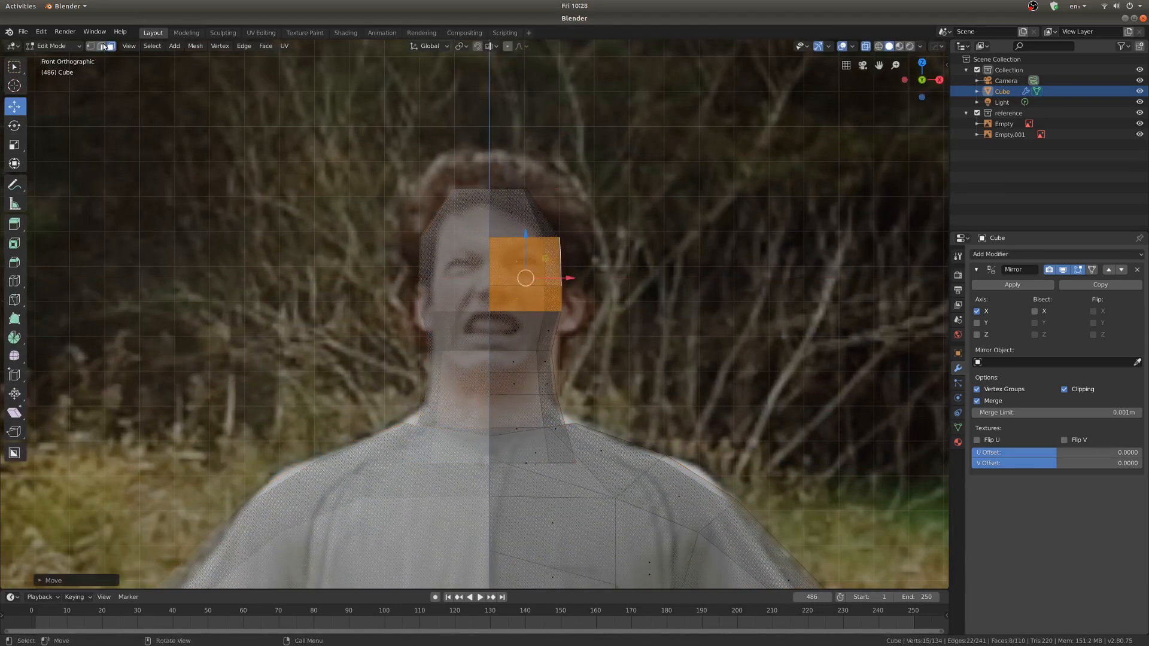
Step: Move a single face on the side of the head slightly inward in solid view
{"action": "scroll", "coordinate": [597, 228], "scroll_direction": "up", "scroll_amount": 2}
{"action": "middle_click_drag", "start_coordinate": [597, 228], "coordinate": [502, 233]}
{"action": "middle_click_drag", "start_coordinate": [395, 299], "coordinate": [542, 303], "text": "shift"}
{"action": "scroll", "coordinate": [527, 323], "scroll_direction": "up", "scroll_amount": 3}
{"action": "middle_click_drag", "start_coordinate": [509, 335], "coordinate": [539, 359]}
{"action": "key", "text": "alt+z"}
{"action": "left_click", "coordinate": [452, 432]}
{"action": "key", "text": "3"}
{"action": "left_click", "coordinate": [458, 370]}
{"action": "left_click_drag", "start_coordinate": [464, 349], "coordinate": [457, 352]}
{"action": "scroll", "coordinate": [467, 354], "scroll_direction": "down", "scroll_amount": 4}
{"action": "middle_click_drag", "start_coordinate": [431, 353], "coordinate": [509, 353]}
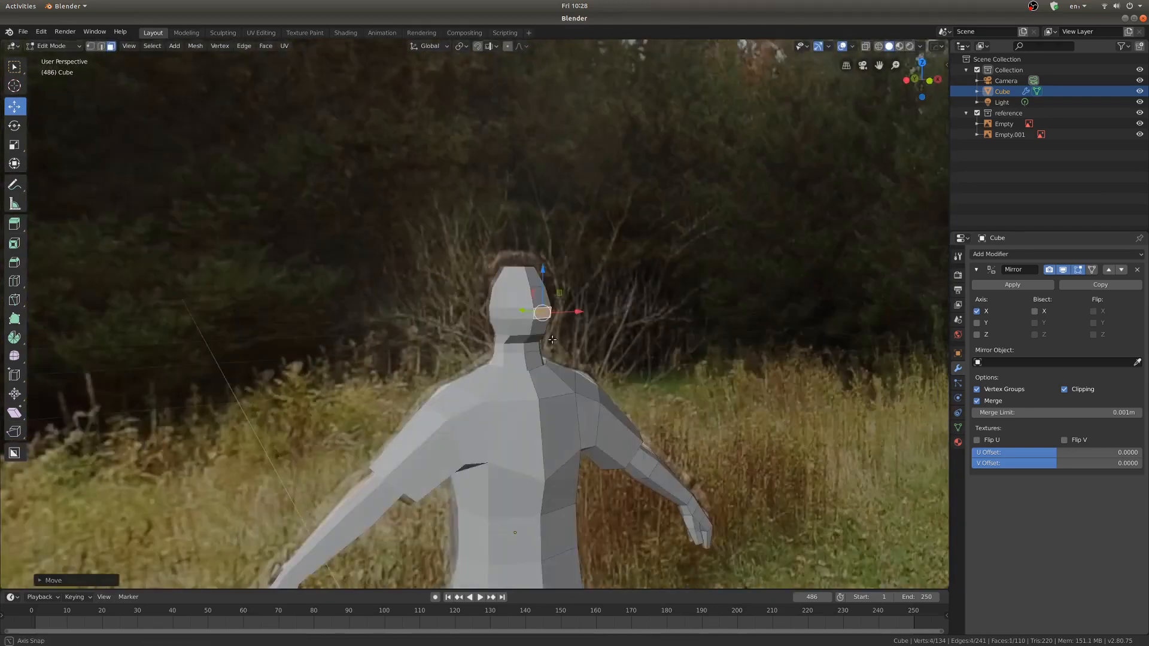
Step: Snap the 3D cursor to the upper part of the head and add a UV sphere there for the hair
{"action": "scroll", "coordinate": [482, 359], "scroll_direction": "up", "scroll_amount": 4}
{"action": "key", "text": "KP_1"}
{"action": "key", "text": "z"}
{"action": "left_click", "coordinate": [479, 416]}
{"action": "middle_click_drag", "start_coordinate": [478, 416], "coordinate": [530, 310]}
{"action": "key", "text": "alt+a"}
{"action": "key", "text": "alt+z"}
{"action": "key", "text": "KP_Divide"}
{"action": "key", "text": "shift+s"}
{"action": "left_click", "coordinate": [620, 359]}
{"action": "key", "text": "shift+a"}
{"action": "left_click", "coordinate": [650, 392]}
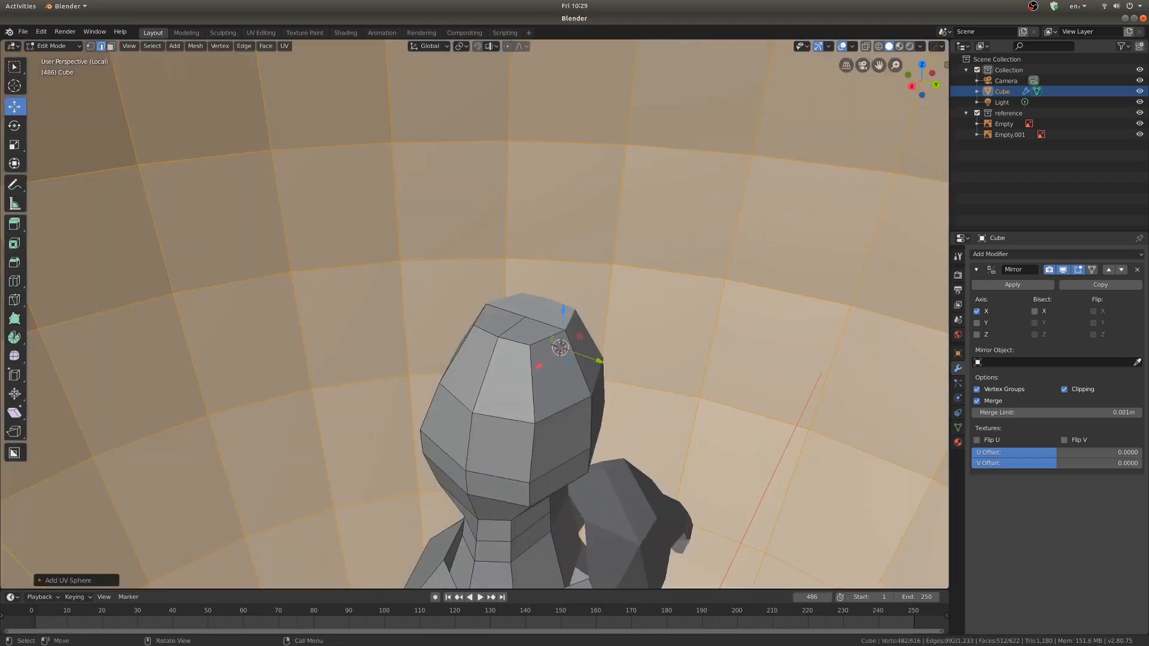
Step: Reduce the UV sphere's segments and rings and scale it to 0.070
{"action": "left_click", "coordinate": [75, 579]}
{"action": "double_click", "coordinate": [152, 465]}
{"action": "key", "text": "s"}
{"action": "left_click", "coordinate": [564, 344]}
{"action": "scroll", "coordinate": [539, 323], "scroll_direction": "down", "scroll_amount": 4}
{"action": "middle_click_drag", "start_coordinate": [478, 306], "coordinate": [526, 293]}
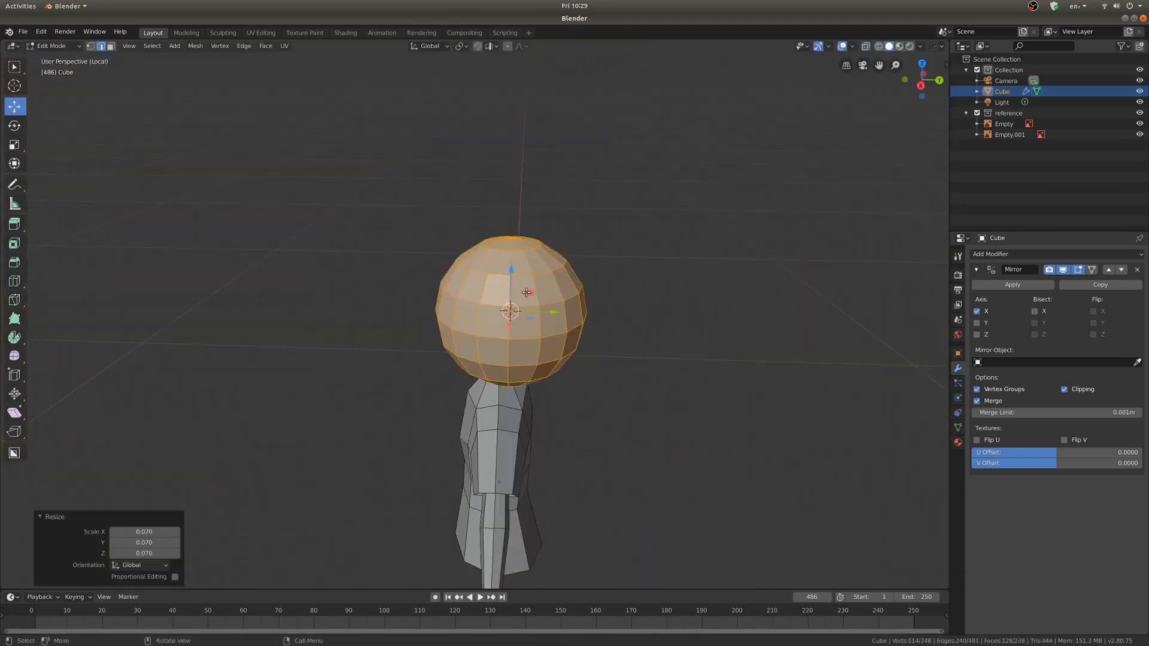
Step: Scale the body and both reference images together by 2.045, and enlarge them once more
{"action": "key", "text": "Tab"}
{"action": "key", "text": "KP_Divide"}
{"action": "key", "text": "KP_1"}
{"action": "key", "text": "s"}
{"action": "right_click", "coordinate": [432, 229]}
{"action": "scroll", "coordinate": [433, 229], "scroll_direction": "down", "scroll_amount": 11}
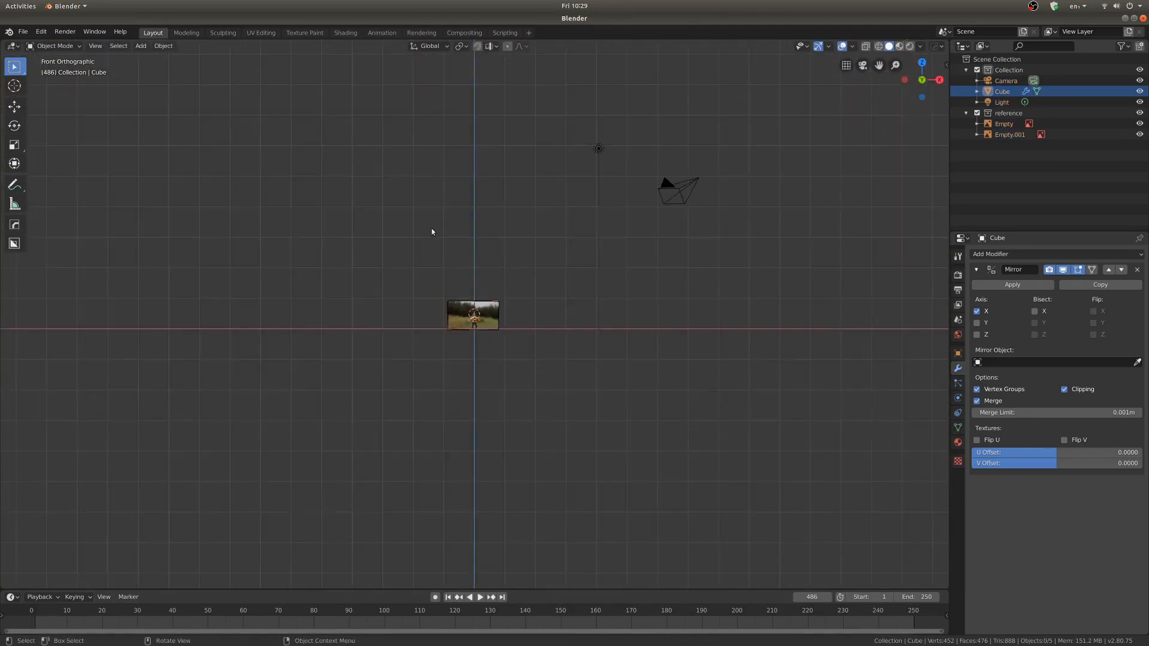
{"action": "scroll", "coordinate": [544, 384], "scroll_direction": "up", "scroll_amount": 10}
{"action": "left_click", "coordinate": [533, 441]}
{"action": "key", "text": "period"}
{"action": "key", "text": "s"}
{"action": "left_click", "coordinate": [512, 286]}
{"action": "key", "text": "s"}
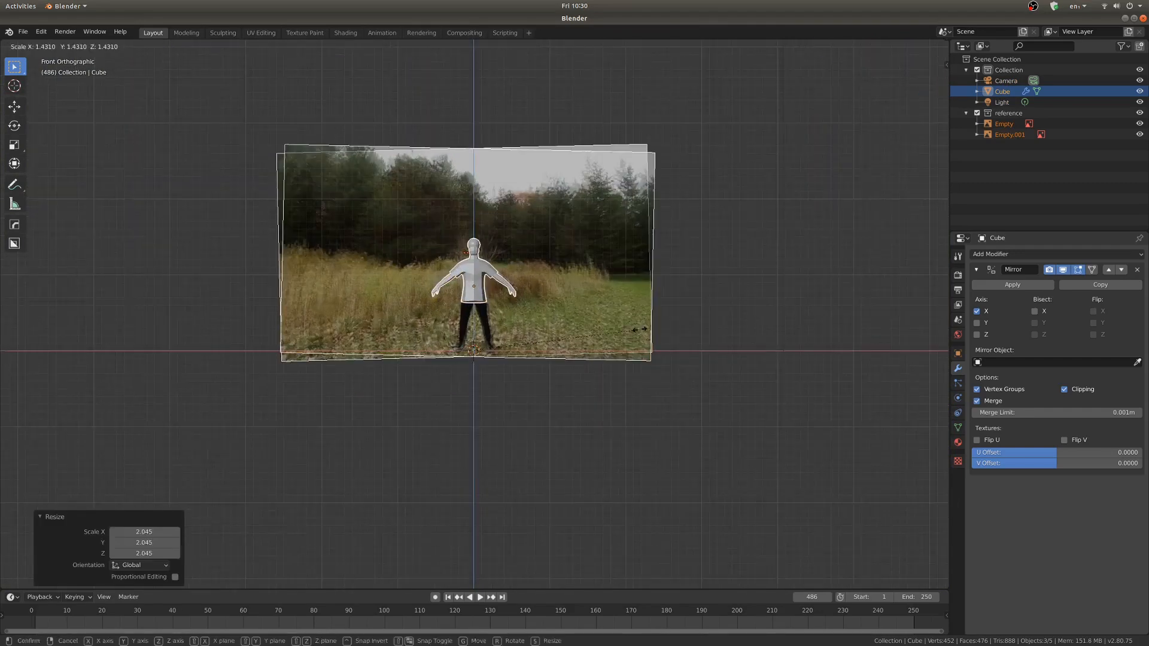
{"action": "left_click", "coordinate": [524, 277]}
Step: Stretch the hair sphere along Z and move it down about 0.059 m over the head in the reference
{"action": "scroll", "coordinate": [486, 206], "scroll_direction": "up", "scroll_amount": 6}
{"action": "key", "text": "alt+a"}
{"action": "key", "text": "Tab"}
{"action": "key", "text": "KP_Decimal"}
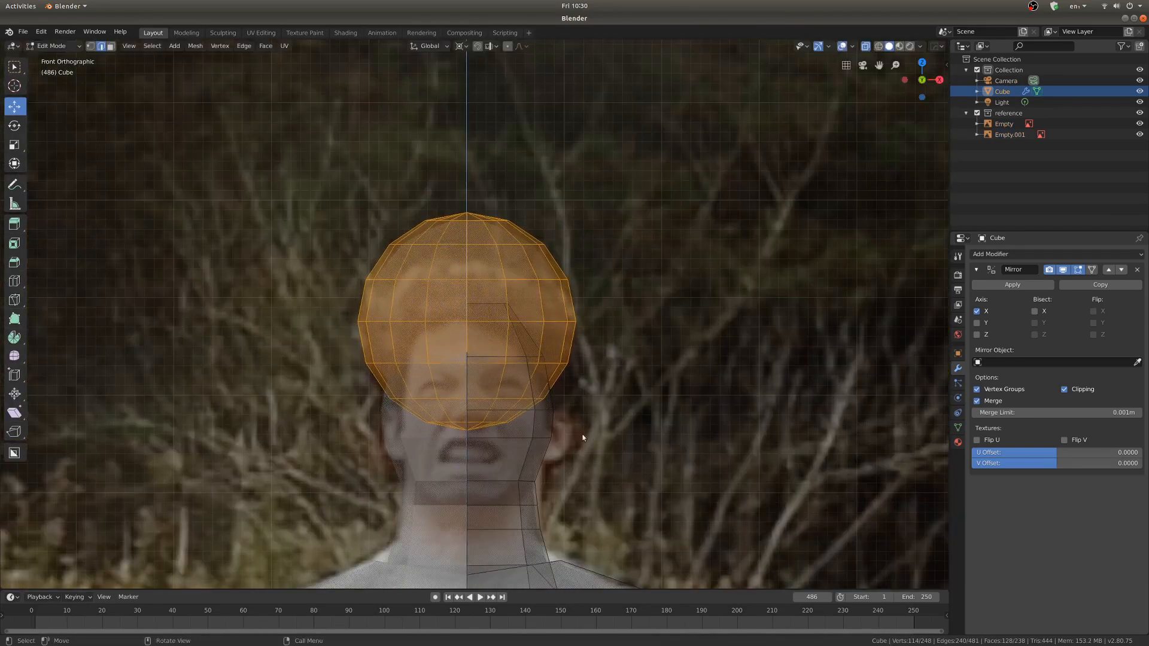
{"action": "key", "text": "s"}
{"action": "key", "text": "z"}
{"action": "left_click", "coordinate": [590, 345]}
{"action": "key", "text": "g"}
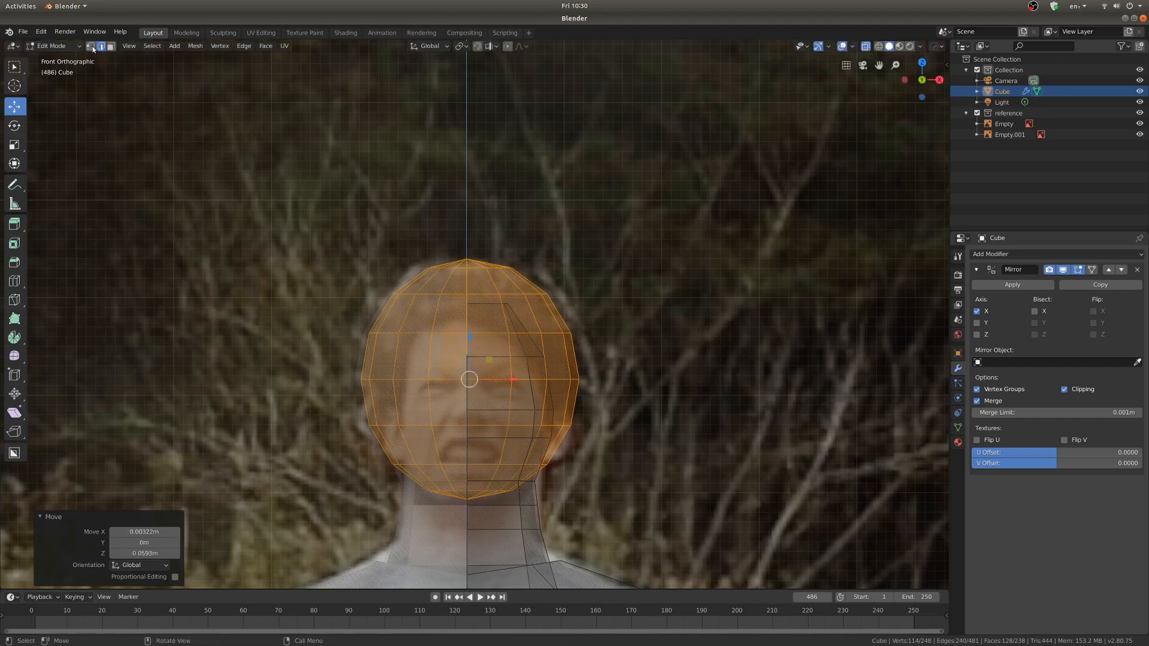
Step: Box-select and delete the half of the hair sphere on the mirrored side of the body
{"action": "left_click", "coordinate": [92, 47]}
{"action": "key", "text": "alt+a"}
{"action": "key", "text": "b"}
{"action": "key", "text": "KP_Divide"}
{"action": "key", "text": "alt+z"}
{"action": "middle_click_drag", "start_coordinate": [402, 186], "coordinate": [433, 299]}
{"action": "scroll", "coordinate": [432, 331], "scroll_direction": "up", "scroll_amount": 3}
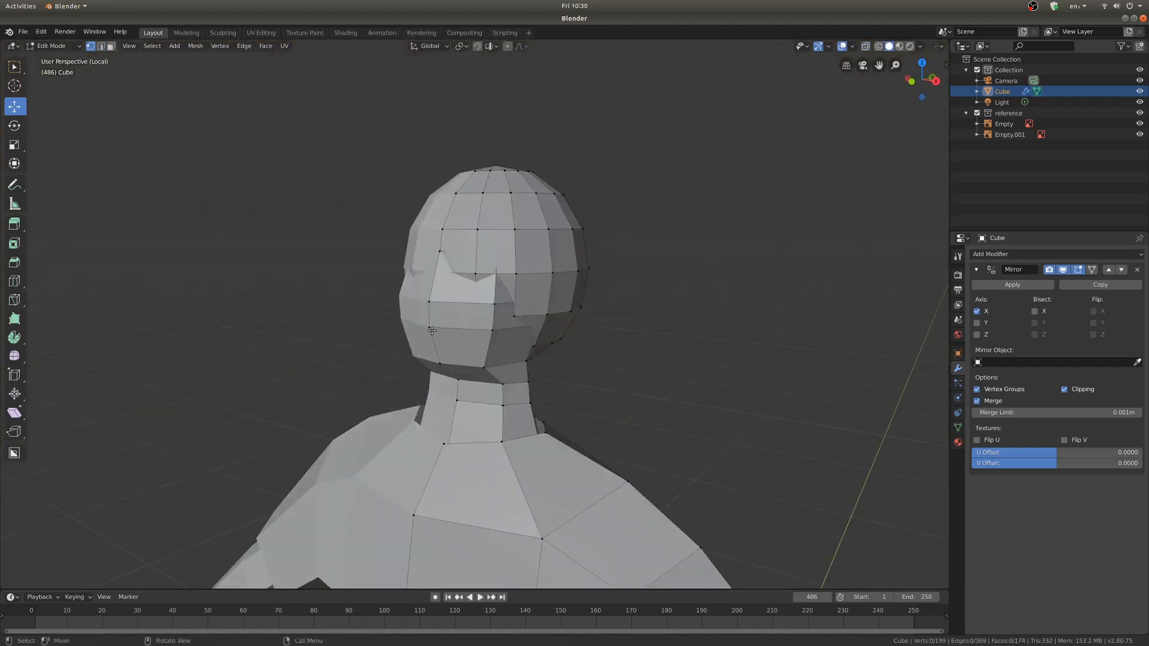
Step: Adjust the front of the hair shell around the face by moving one of its vertices
{"action": "key", "text": "l"}
{"action": "key", "text": "h"}
{"action": "left_click", "coordinate": [437, 272]}
{"action": "key", "text": "g"}
{"action": "left_click", "coordinate": [514, 329]}
Step: Stretch the edge loop running around the head and neck profile along Y, with smooth proportional editing
{"action": "key", "text": "Tab"}
{"action": "middle_click_drag", "start_coordinate": [514, 329], "coordinate": [426, 322]}
{"action": "key", "text": "Tab"}
{"action": "left_click", "coordinate": [395, 462], "text": "alt"}
{"action": "key", "text": "KP_1"}
{"action": "key", "text": "alt+z"}
{"action": "key", "text": "KP_3"}
{"action": "key", "text": "s"}
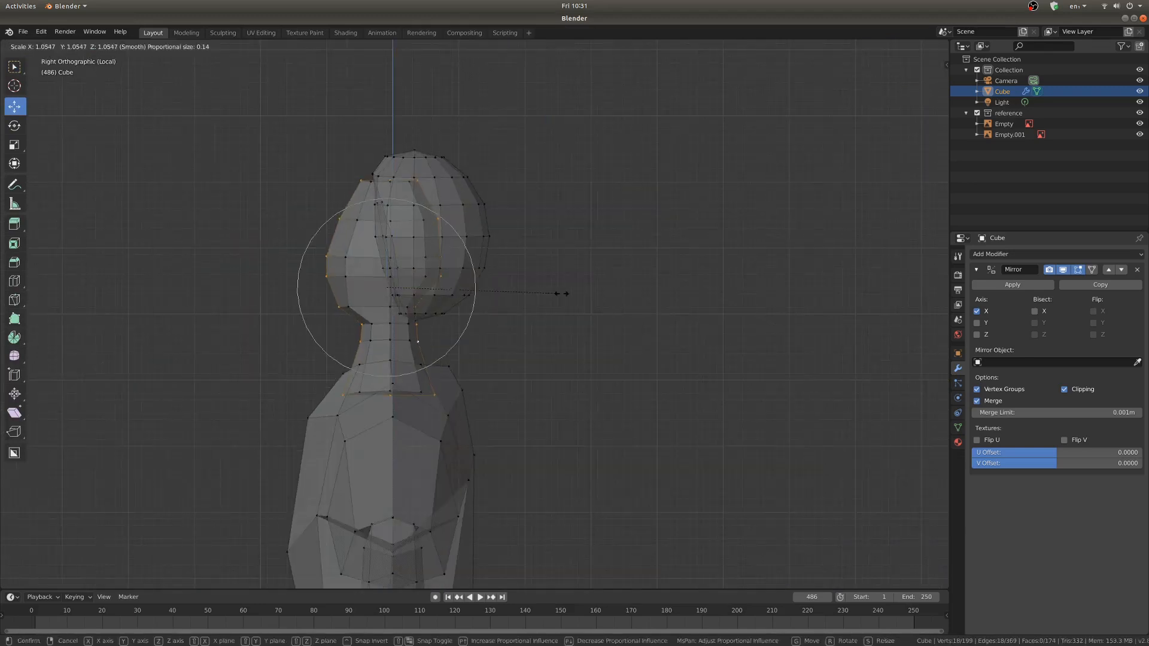
{"action": "key", "text": "y"}
{"action": "left_click", "coordinate": [602, 318]}
{"action": "key", "text": "alt+z"}
{"action": "middle_click_drag", "start_coordinate": [575, 372], "coordinate": [559, 311]}
{"action": "key", "text": "Tab"}
{"action": "scroll", "coordinate": [671, 275], "scroll_direction": "down", "scroll_amount": 3}
{"action": "scroll", "coordinate": [542, 280], "scroll_direction": "up", "scroll_amount": 5}
{"action": "key", "text": "Tab"}
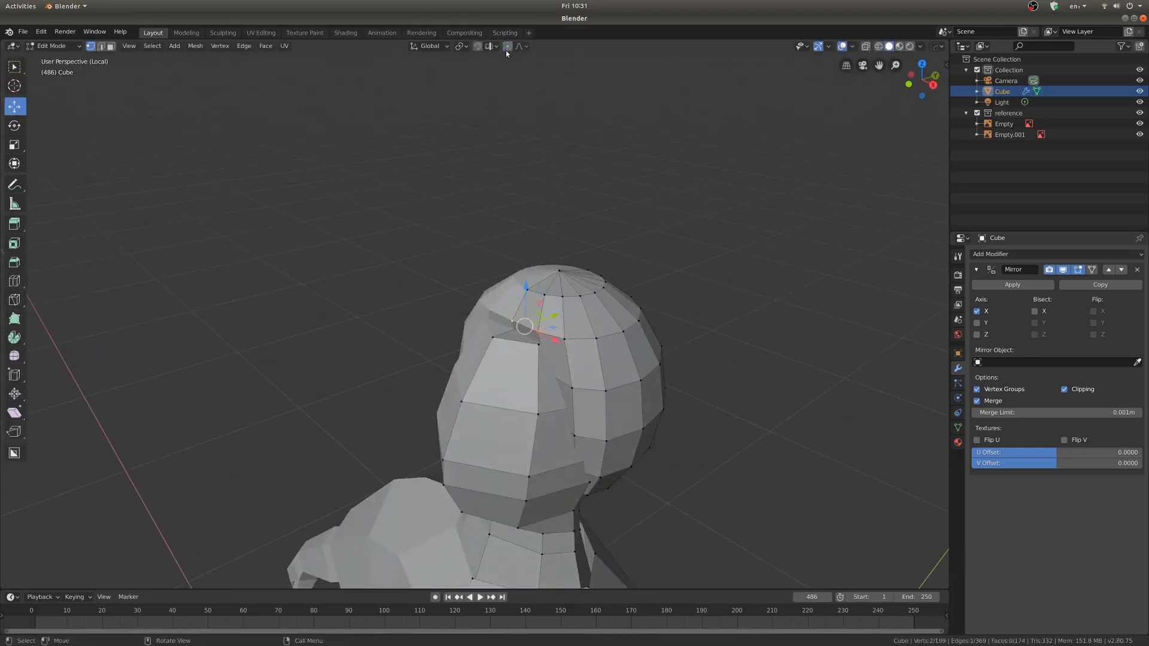
Step: Snap the 3D cursor to the centre of the shirt's lower edge loop and add an 8-vertex circle there
{"action": "key", "text": "KP_1"}
{"action": "key", "text": "Tab"}
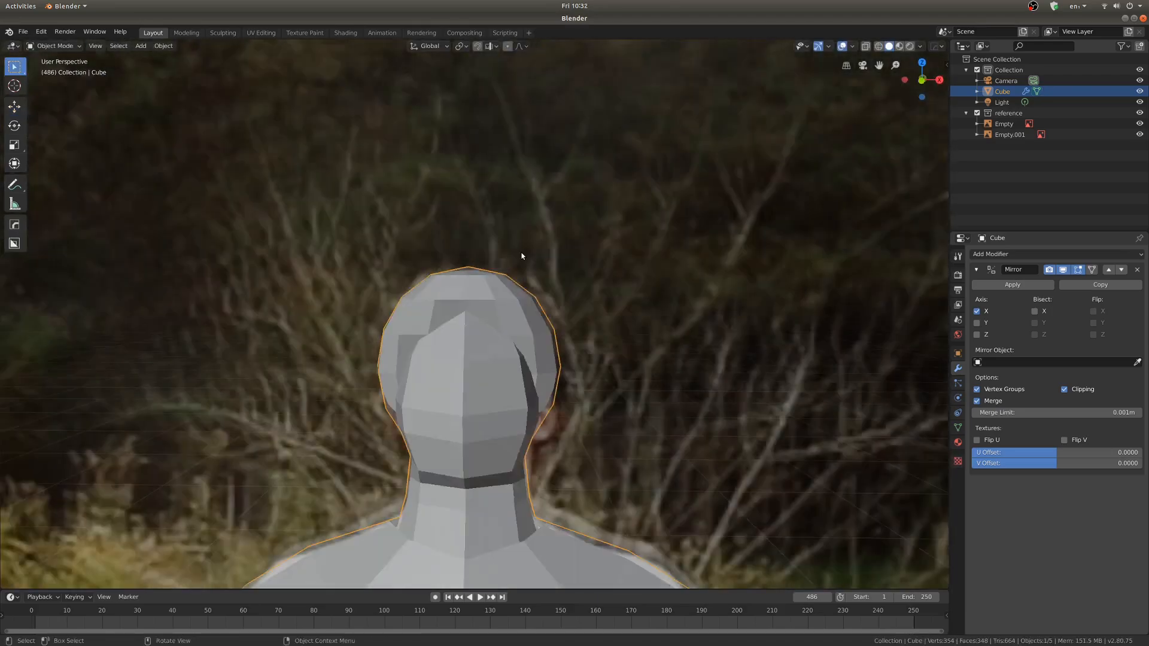
{"action": "key", "text": "alt+z"}
{"action": "scroll", "coordinate": [506, 390], "scroll_direction": "down", "scroll_amount": 8}
{"action": "middle_click_drag", "start_coordinate": [506, 389], "coordinate": [500, 321], "text": "shift"}
{"action": "scroll", "coordinate": [468, 393], "scroll_direction": "up", "scroll_amount": 3}
{"action": "middle_click_drag", "start_coordinate": [468, 393], "coordinate": [465, 254], "text": "shift"}
{"action": "key", "text": "Tab"}
{"action": "scroll", "coordinate": [464, 251], "scroll_direction": "up", "scroll_amount": 4}
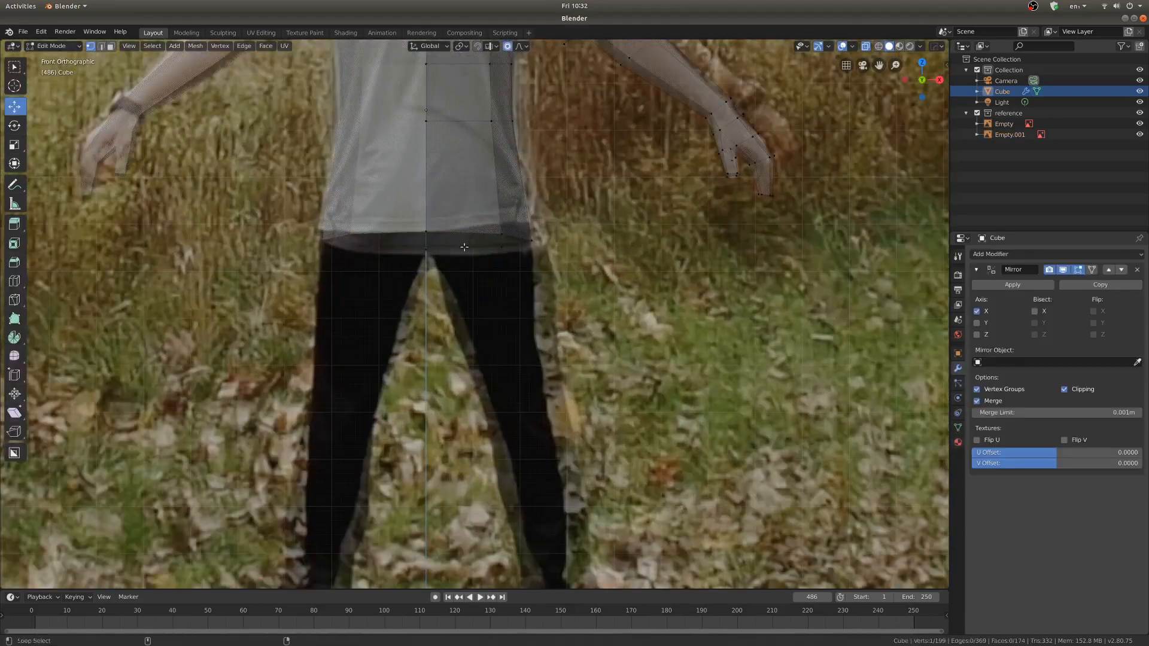
{"action": "left_click", "coordinate": [482, 254], "text": "alt+shift"}
{"action": "scroll", "coordinate": [527, 272], "scroll_direction": "down", "scroll_amount": 4}
{"action": "scroll", "coordinate": [558, 283], "scroll_direction": "up", "scroll_amount": 1}
{"action": "key", "text": "shift+s"}
{"action": "left_click", "coordinate": [563, 333]}
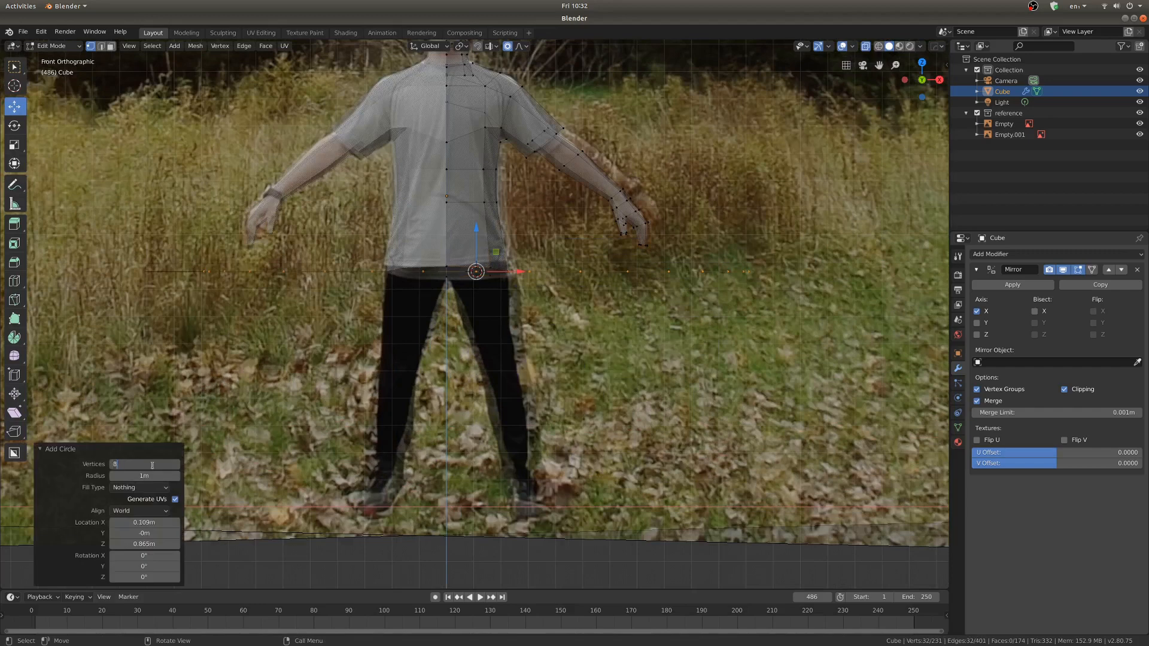
Step: Scale the new circle by 0.115 and move it to the top of the trouser leg in the front reference
{"action": "middle_click_drag", "start_coordinate": [719, 281], "coordinate": [825, 278]}
{"action": "left_click", "coordinate": [522, 272]}
{"action": "scroll", "coordinate": [522, 272], "scroll_direction": "up", "scroll_amount": 4}
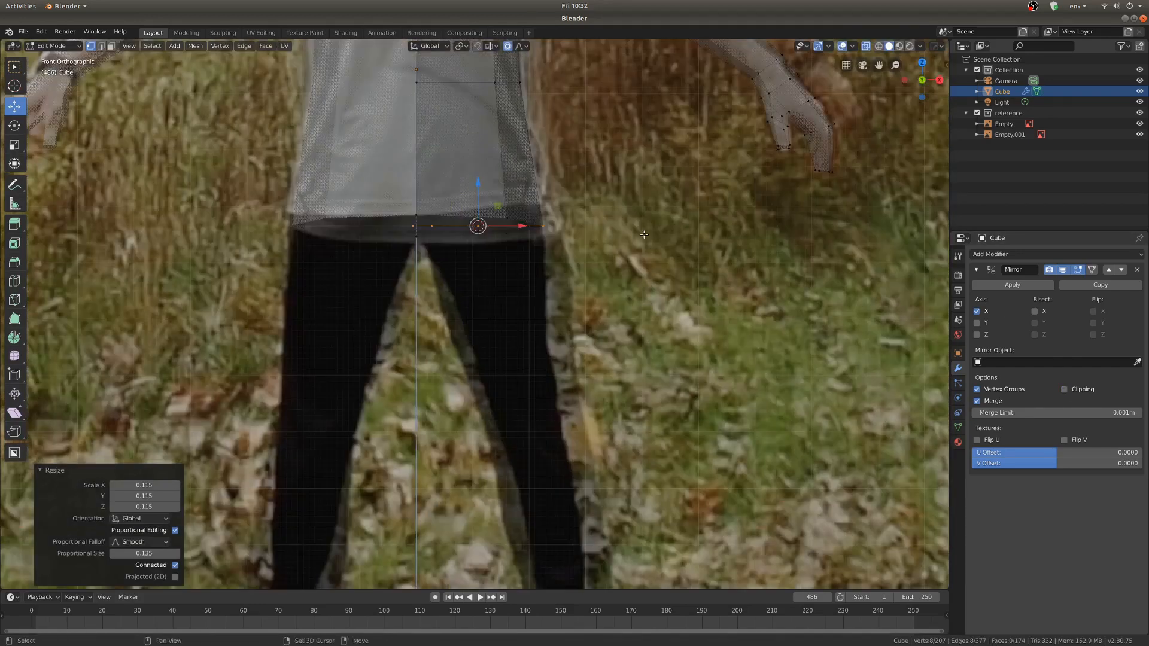
{"action": "key", "text": "g"}
{"action": "left_click", "coordinate": [599, 281]}
Step: Extrude the leg circle down to mid-thigh along the reference and scale the new loop by 0.823
{"action": "scroll", "coordinate": [622, 269], "scroll_direction": "down", "scroll_amount": 4}
{"action": "key", "text": "e"}
{"action": "left_click", "coordinate": [673, 358]}
{"action": "key", "text": "s"}
{"action": "left_click", "coordinate": [646, 364]}
{"action": "scroll", "coordinate": [527, 428], "scroll_direction": "down", "scroll_amount": 1}
{"action": "middle_click_drag", "start_coordinate": [527, 428], "coordinate": [509, 275], "text": "shift"}
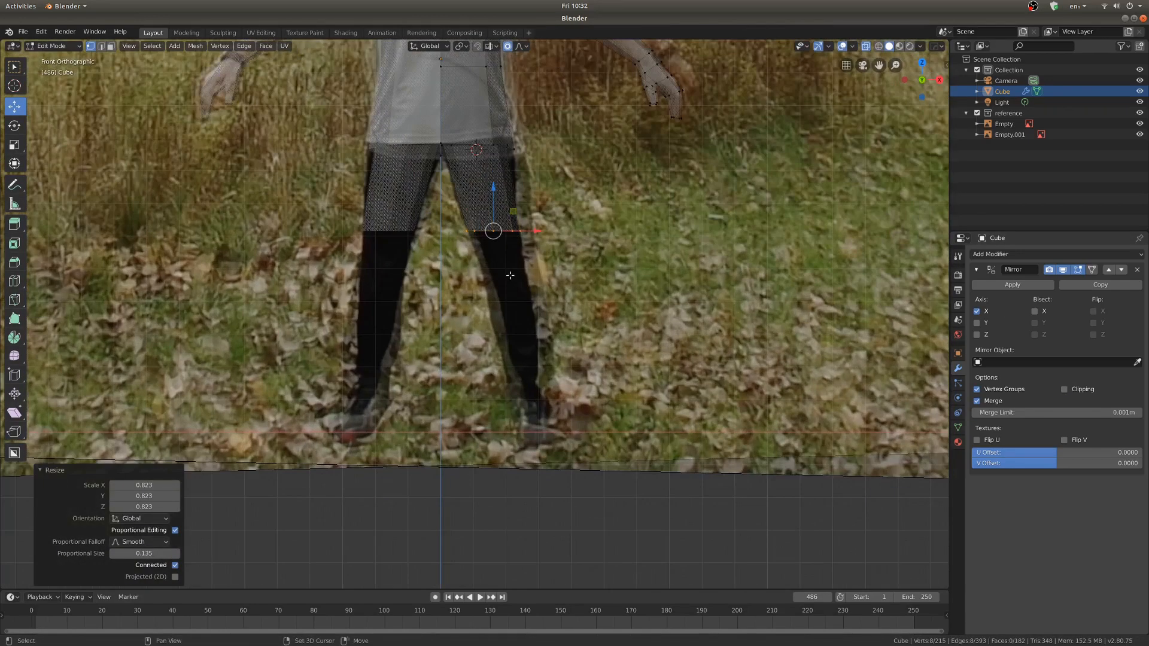
Step: Extrude the leg further down through the knee to the ankle and narrow the ankle loop to match the trousers
{"action": "right_click", "coordinate": [511, 273], "text": "shift"}
{"action": "scroll", "coordinate": [512, 260], "scroll_direction": "up", "scroll_amount": 2}
{"action": "key", "text": "e"}
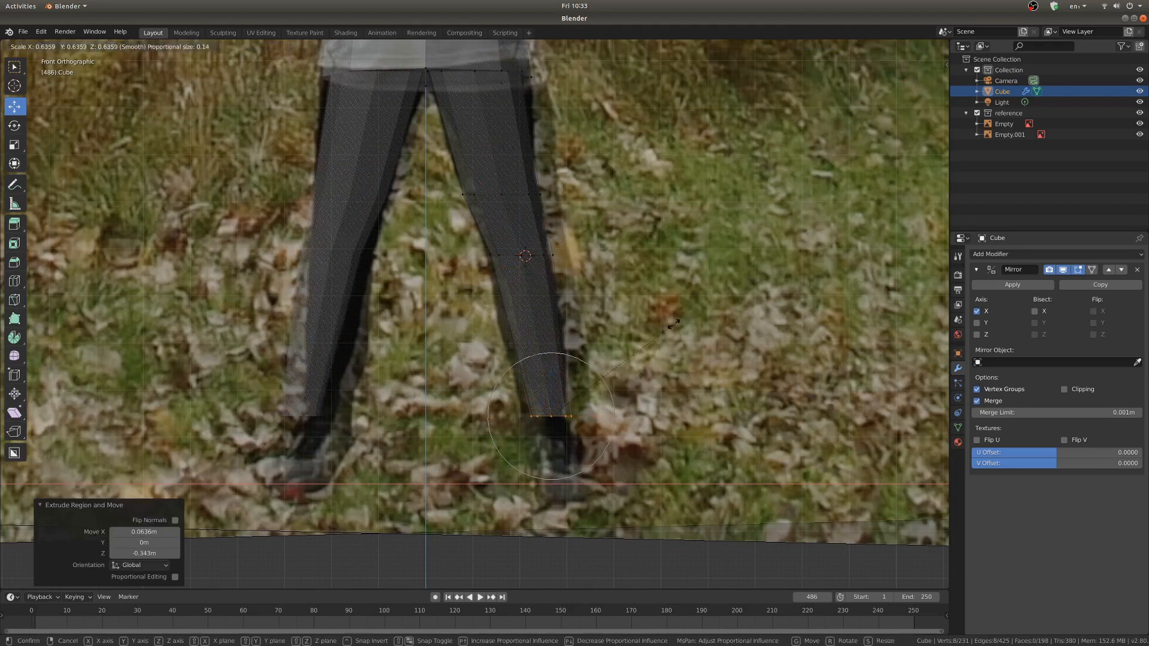
{"action": "left_click", "coordinate": [613, 453]}
Step: Isolate the body in local view and add an edge loop around the calf between knee and ankle
{"action": "middle_click_drag", "start_coordinate": [613, 453], "coordinate": [570, 395]}
{"action": "key", "text": "KP_Divide"}
{"action": "key", "text": "alt+z"}
{"action": "key", "text": "alt+a"}
{"action": "left_click", "coordinate": [585, 394], "text": "shift"}
{"action": "scroll", "coordinate": [585, 395], "scroll_direction": "up", "scroll_amount": 3}
{"action": "key", "text": "shift+s"}
{"action": "left_click", "coordinate": [587, 477]}
{"action": "scroll", "coordinate": [583, 434], "scroll_direction": "up", "scroll_amount": 2}
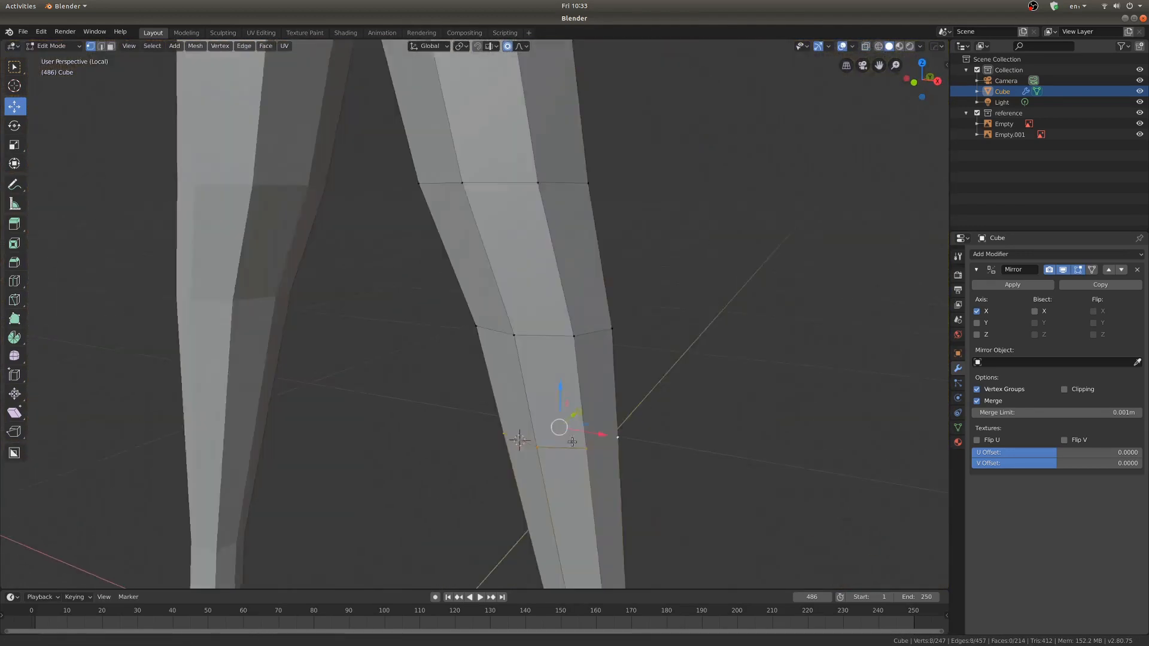
Step: Shrink the calf's edge loop in two passes, scaling it by 0.889 in the second
{"action": "middle_click_drag", "start_coordinate": [689, 443], "coordinate": [604, 439]}
{"action": "left_click", "coordinate": [537, 468], "text": "alt"}
{"action": "key", "text": "s"}
{"action": "left_click", "coordinate": [682, 442]}
{"action": "middle_click_drag", "start_coordinate": [683, 441], "coordinate": [721, 413]}
{"action": "key", "text": "s"}
{"action": "left_click", "coordinate": [729, 411]}
Step: Adjust the lower leg's shape in front view by moving one of its edge loops
{"action": "key", "text": "KP_1"}
{"action": "scroll", "coordinate": [598, 299], "scroll_direction": "down", "scroll_amount": 5}
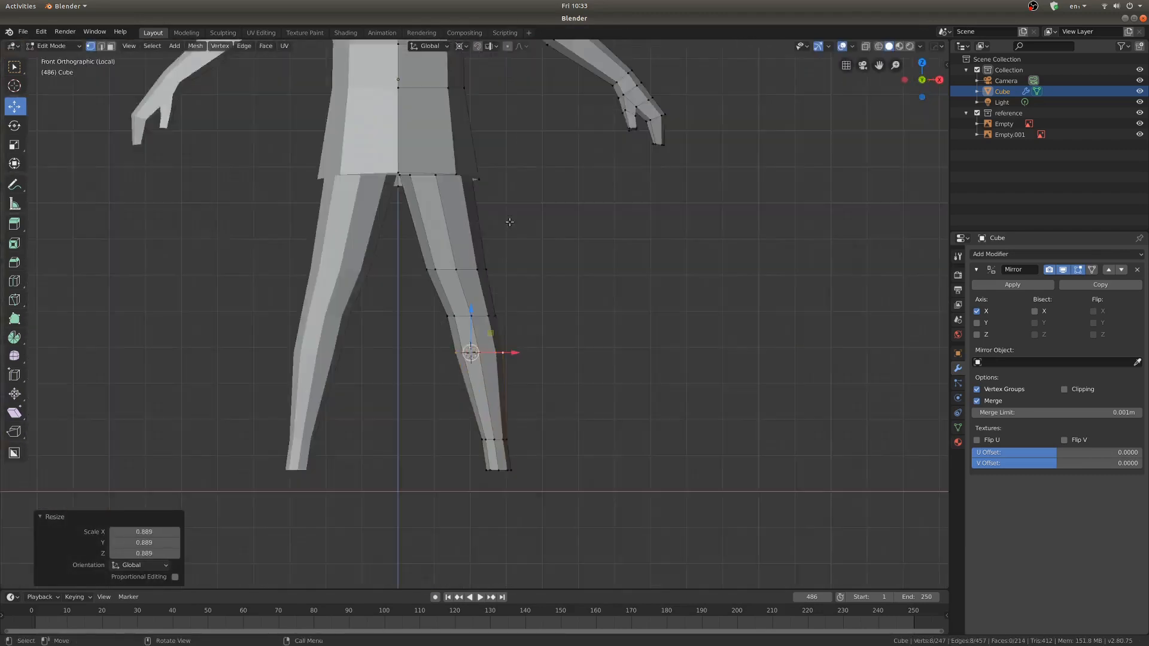
{"action": "left_click", "coordinate": [526, 408], "text": "alt"}
{"action": "key", "text": "g"}
{"action": "scroll", "coordinate": [590, 378], "scroll_direction": "up", "scroll_amount": 6}
{"action": "left_click", "coordinate": [516, 293], "text": "alt"}
{"action": "middle_click_drag", "start_coordinate": [599, 395], "coordinate": [527, 228]}
Step: Compare the legs with the reference, isolate the body again and close the leg's open lower end with Grid Fill
{"action": "key", "text": "KP_1"}
{"action": "key", "text": "alt+z"}
{"action": "key", "text": "Tab"}
{"action": "scroll", "coordinate": [541, 375], "scroll_direction": "down", "scroll_amount": 6}
{"action": "key", "text": "KP_Divide"}
{"action": "left_click", "coordinate": [551, 391]}
{"action": "left_click", "coordinate": [491, 293]}
{"action": "key", "text": "KP_Divide"}
{"action": "key", "text": "Tab"}
{"action": "scroll", "coordinate": [555, 274], "scroll_direction": "up", "scroll_amount": 4}
{"action": "key", "text": "ctrl+f"}
{"action": "left_click", "coordinate": [525, 501]}
Step: Select the four front faces at the leg's lower end and extrude them forward 0.131 m to form the foot
{"action": "middle_click_drag", "start_coordinate": [525, 455], "coordinate": [479, 497]}
{"action": "left_click", "coordinate": [112, 46]}
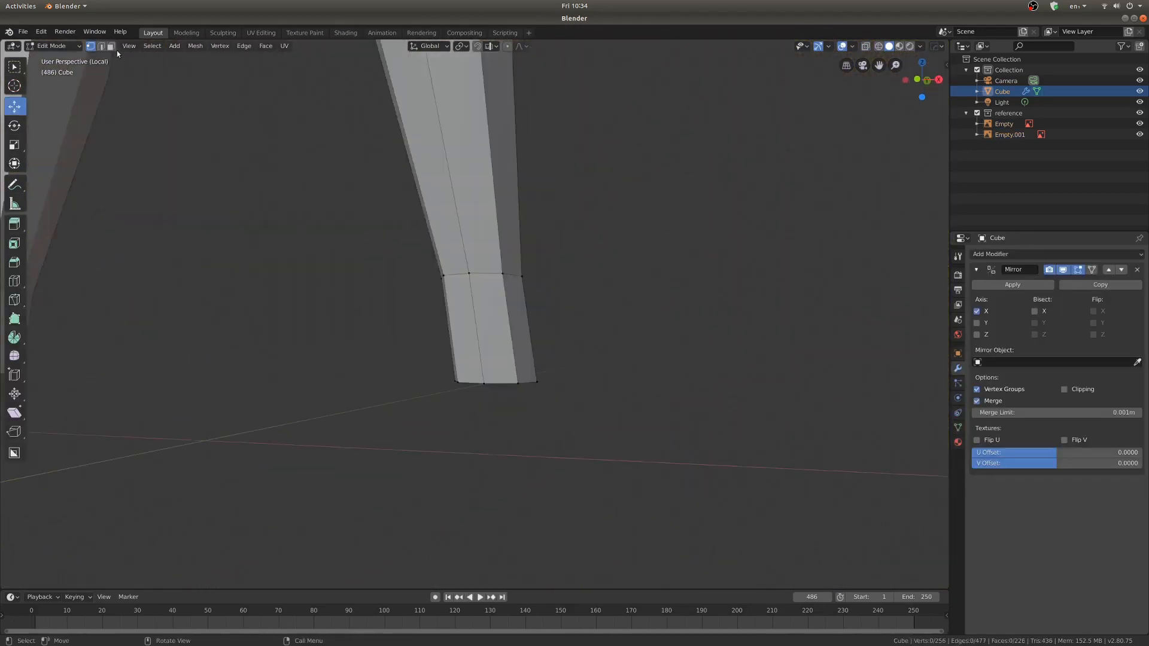
{"action": "left_click", "coordinate": [510, 324]}
{"action": "right_click", "coordinate": [439, 302], "text": "ctrl"}
{"action": "key", "text": "ctrl+z"}
{"action": "left_click", "coordinate": [441, 326], "text": "ctrl"}
{"action": "scroll", "coordinate": [479, 312], "scroll_direction": "down", "scroll_amount": 4}
{"action": "key", "text": "e"}
{"action": "left_click", "coordinate": [479, 311]}
Step: Slope the foot's upper side down toward the toes and cut an edge loop across it with factor -0.194
{"action": "middle_click_drag", "start_coordinate": [441, 326], "coordinate": [483, 281]}
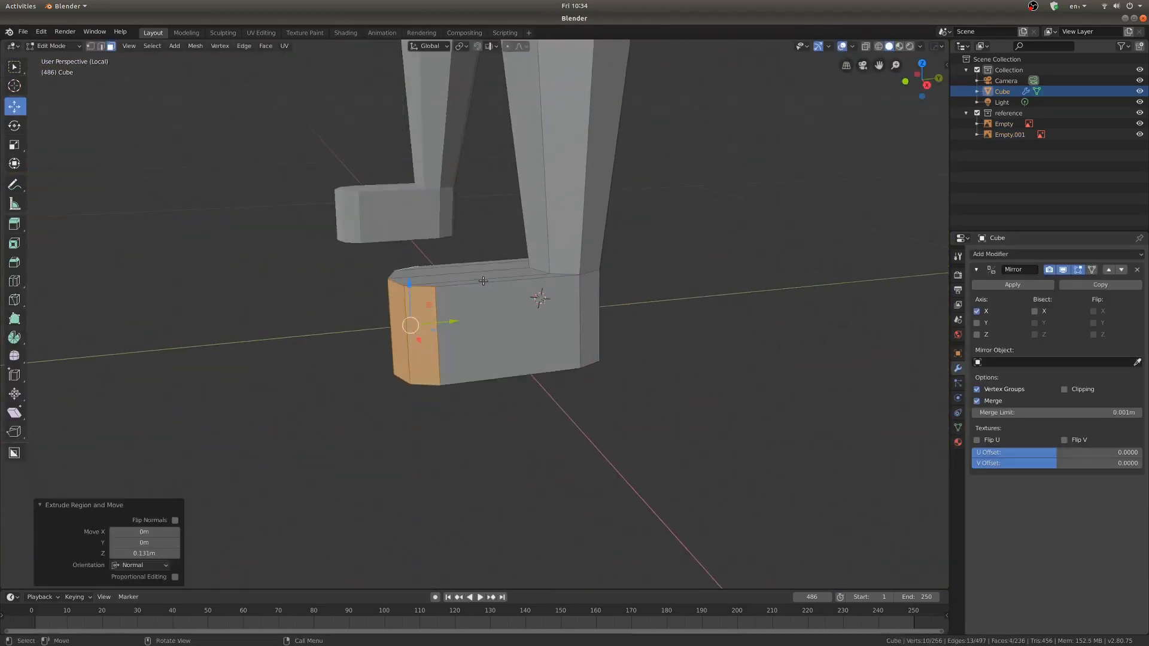
{"action": "key", "text": "KP_3"}
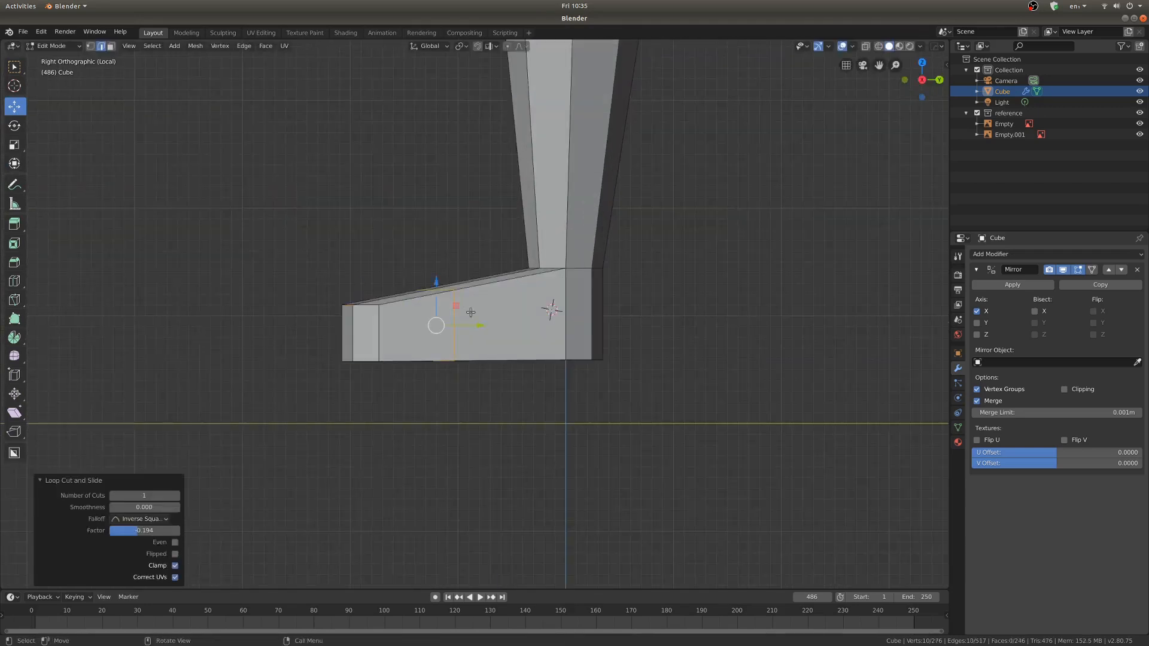
{"action": "left_click", "coordinate": [440, 278]}
Step: Box-select the foot's vertices in front view and scale them to refine the foot's width
{"action": "key", "text": "KP_1"}
{"action": "key", "text": "1"}
{"action": "key", "text": "alt+z"}
{"action": "left_click_drag", "start_coordinate": [409, 303], "coordinate": [527, 363]}
{"action": "key", "text": "s"}
{"action": "left_click", "coordinate": [543, 356]}
{"action": "key", "text": "alt+z"}
{"action": "key", "text": "Tab"}
{"action": "scroll", "coordinate": [542, 356], "scroll_direction": "down", "scroll_amount": 6}
{"action": "middle_click_drag", "start_coordinate": [542, 356], "coordinate": [598, 349]}
{"action": "scroll", "coordinate": [598, 349], "scroll_direction": "down", "scroll_amount": 3}
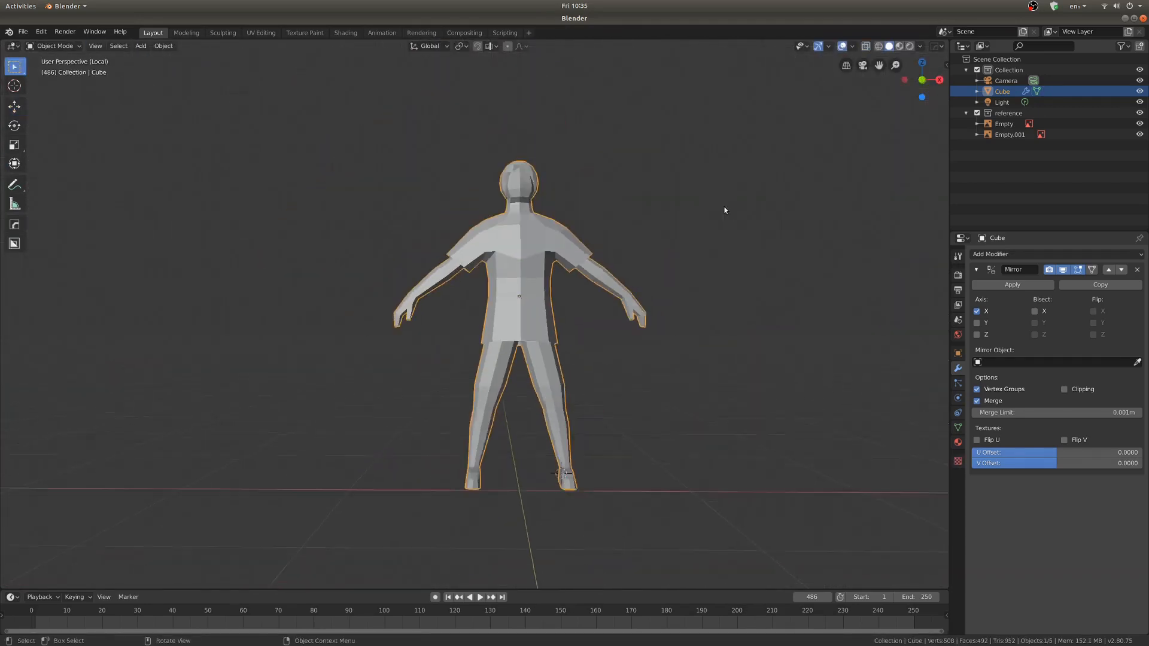
Step: Save the model as dgidub in the "boxing glove in the face" folder
{"action": "middle_click_drag", "start_coordinate": [724, 210], "coordinate": [295, 130]}
{"action": "key", "text": "KP_1"}
{"action": "key", "text": "Tab"}
{"action": "scroll", "coordinate": [339, 312], "scroll_direction": "up", "scroll_amount": 3}
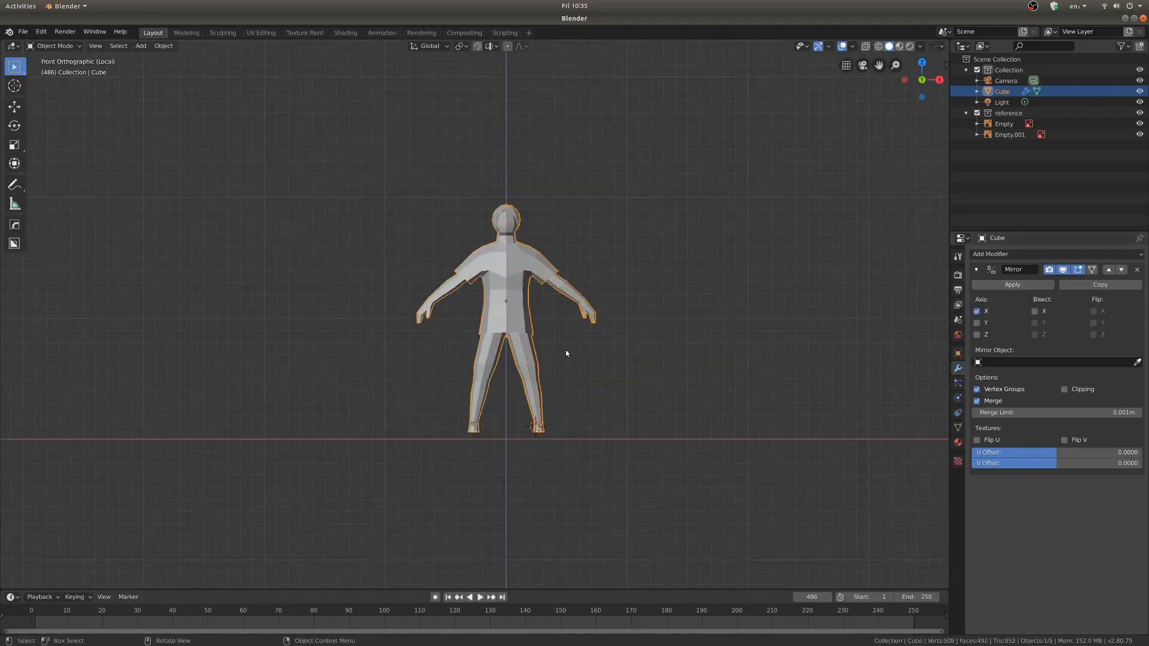
{"action": "key", "text": "ctrl+s"}
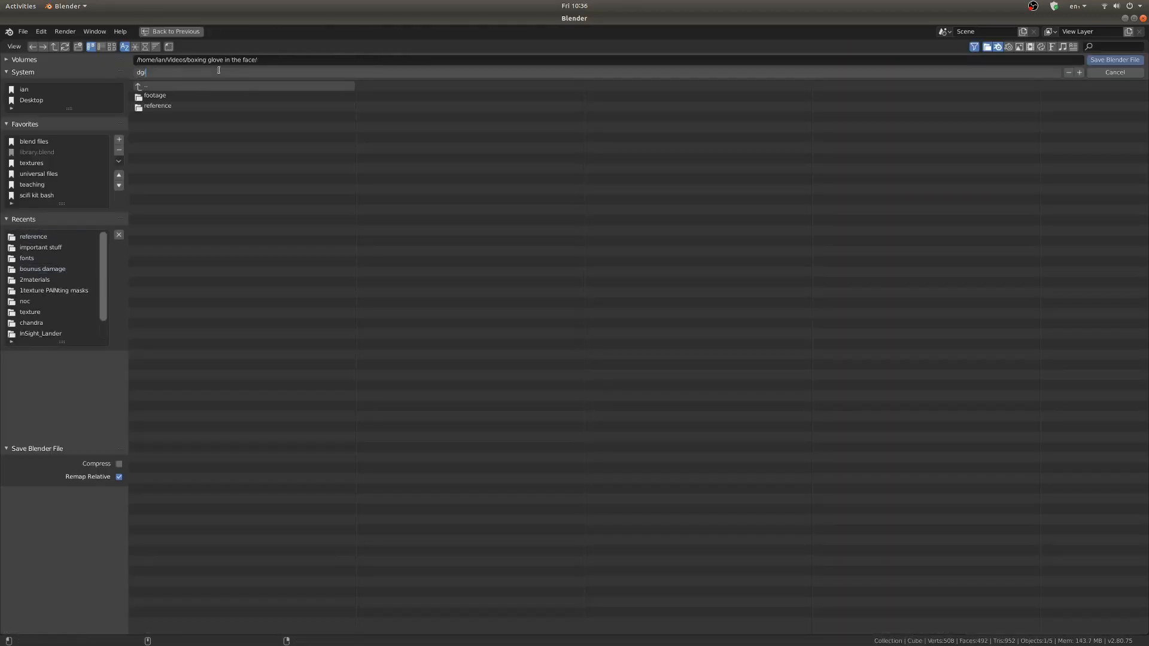
{"action": "key", "text": "Return"}
Step: Switch to the UV Editing workspace and display front.png behind the UVs, with the body in front view
{"action": "left_click", "coordinate": [261, 33]}
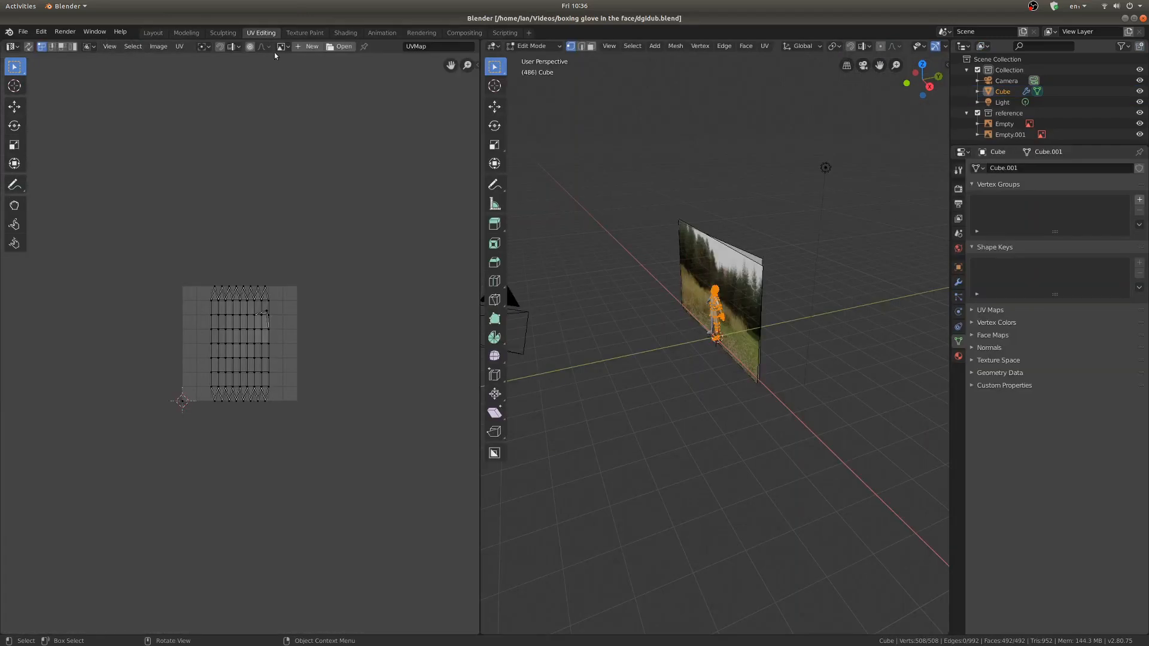
{"action": "key", "text": "KP_1"}
{"action": "left_click", "coordinate": [282, 47]}
{"action": "left_click", "coordinate": [318, 61]}
{"action": "left_click", "coordinate": [283, 47]}
{"action": "left_click", "coordinate": [317, 73]}
{"action": "scroll", "coordinate": [715, 288], "scroll_direction": "up", "scroll_amount": 3}
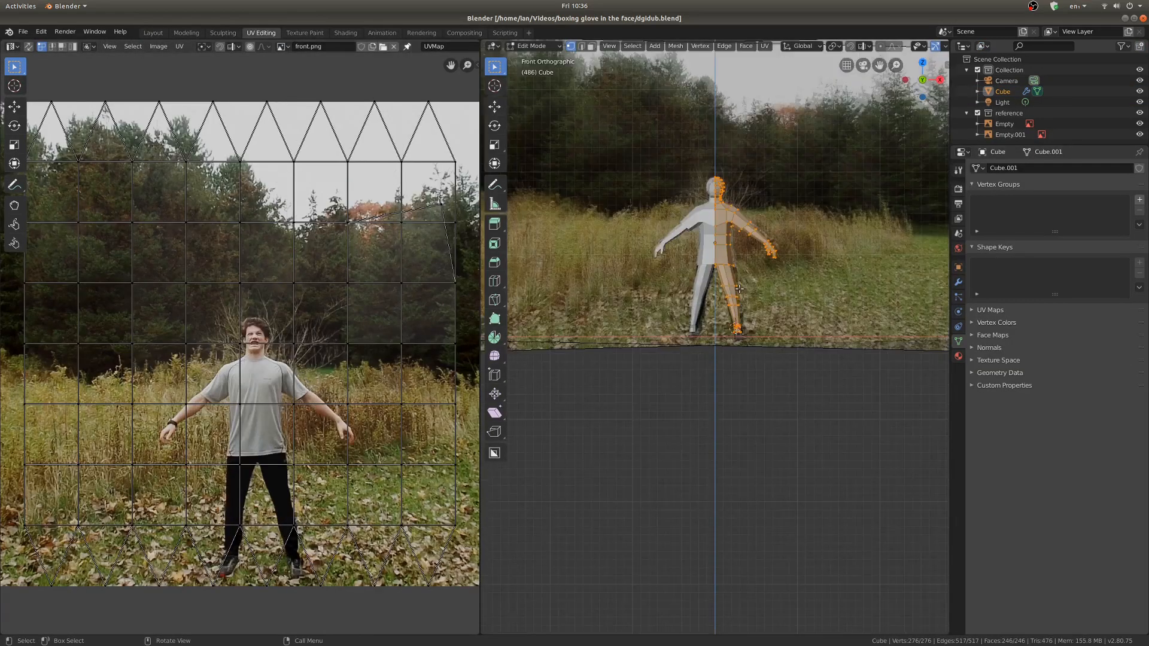
{"action": "middle_click_drag", "start_coordinate": [715, 288], "coordinate": [714, 322], "text": "shift"}
Step: Create a new material for the body and set the render engine to Cycles
{"action": "left_click", "coordinate": [959, 357]}
{"action": "left_click", "coordinate": [1024, 213]}
{"action": "left_click", "coordinate": [1057, 269]}
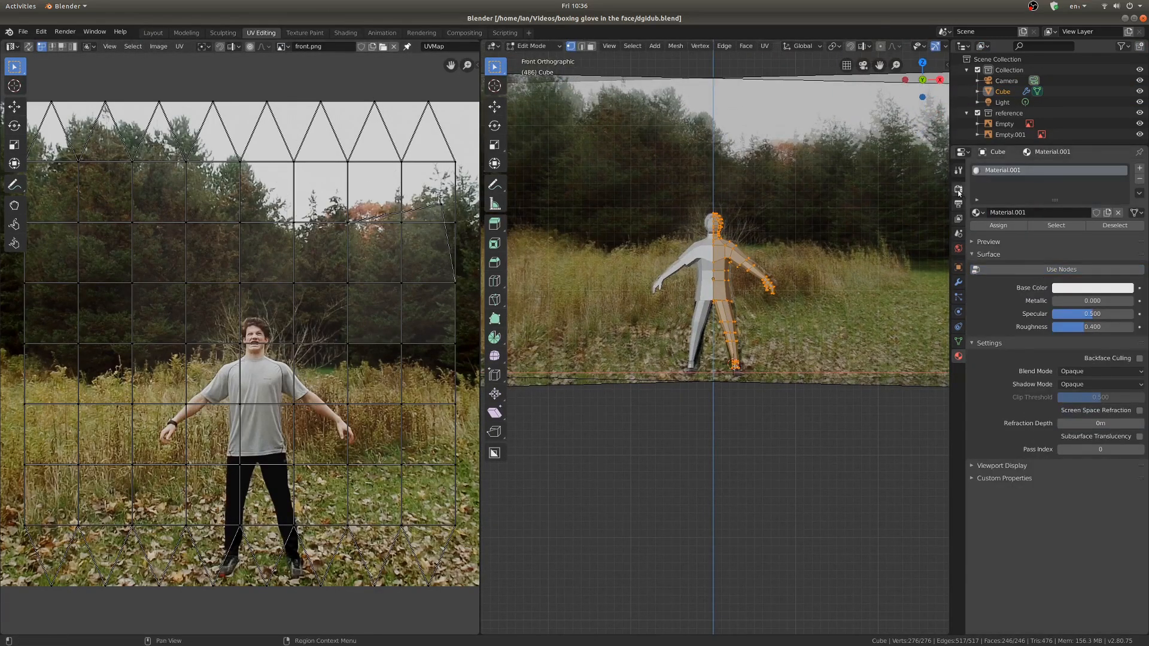
{"action": "left_click", "coordinate": [959, 189]}
{"action": "left_click", "coordinate": [1101, 168]}
{"action": "left_click", "coordinate": [1097, 205]}
Step: Enable nodes on the body's material and assign front.png as an image texture to the Base Color
{"action": "left_click", "coordinate": [959, 358]}
{"action": "left_click", "coordinate": [1071, 261]}
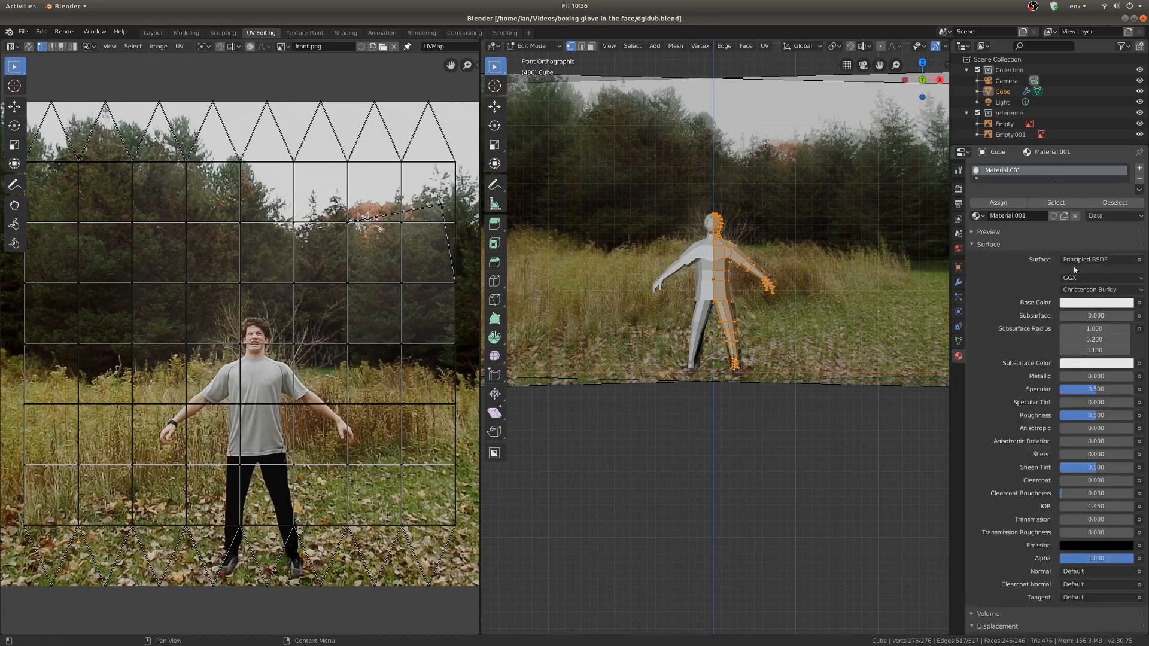
{"action": "left_click", "coordinate": [1140, 304]}
{"action": "left_click", "coordinate": [910, 381]}
{"action": "left_click", "coordinate": [1067, 316]}
{"action": "left_click", "coordinate": [997, 342]}
Step: Unwrap the whole mirrored body with Project From View in front view and move its UVs onto the man in front.png
{"action": "scroll", "coordinate": [740, 259], "scroll_direction": "up", "scroll_amount": 3}
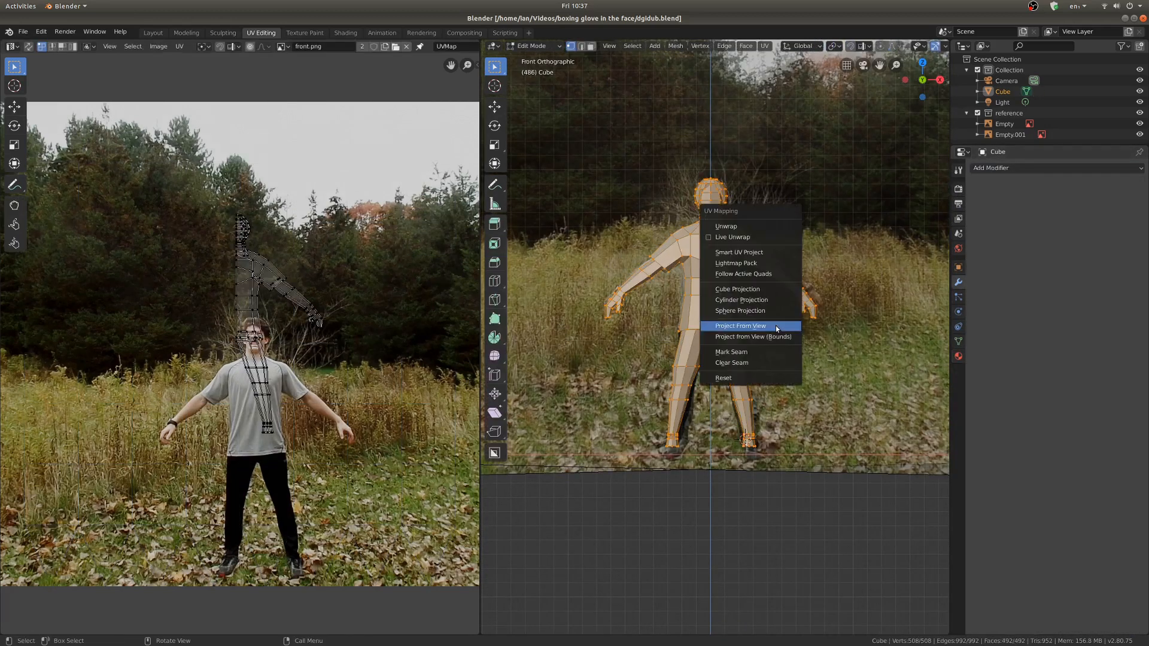
{"action": "left_click", "coordinate": [776, 325]}
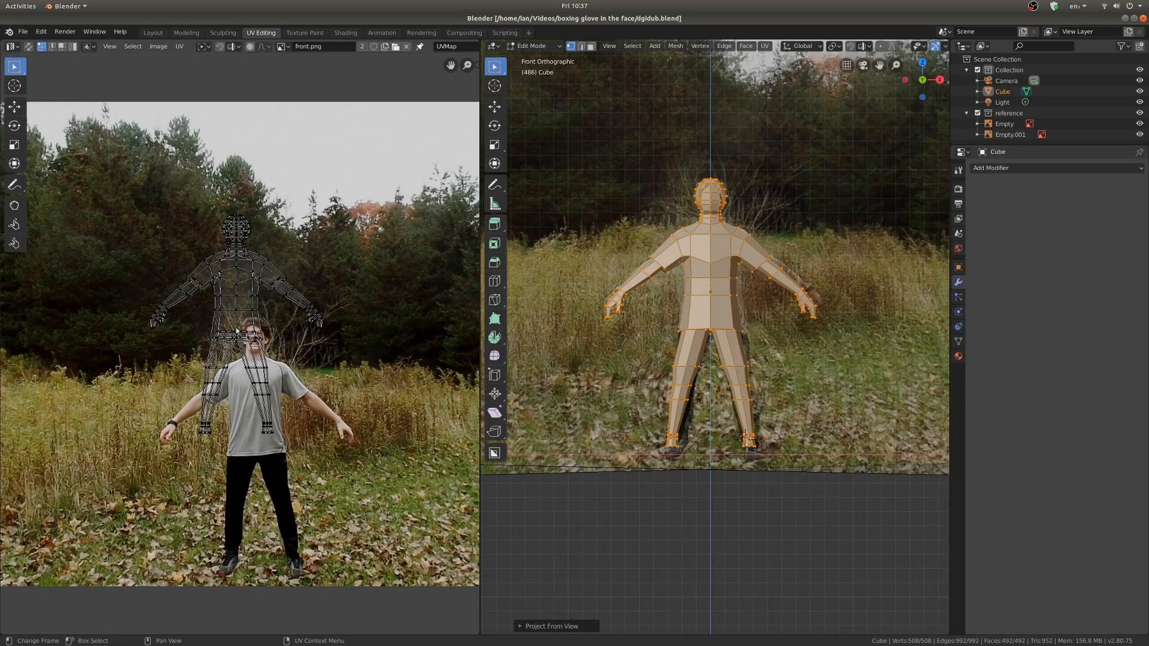
{"action": "key", "text": "a"}
{"action": "key", "text": "g"}
{"action": "left_click", "coordinate": [293, 450]}
Step: Maximize the UV editor, then rotate and scale the body's UVs to match the man's outline in the photo
{"action": "key", "text": "ctrl+space"}
{"action": "scroll", "coordinate": [640, 480], "scroll_direction": "up", "scroll_amount": 4}
{"action": "middle_click_drag", "start_coordinate": [640, 480], "coordinate": [645, 346]}
{"action": "key", "text": "r"}
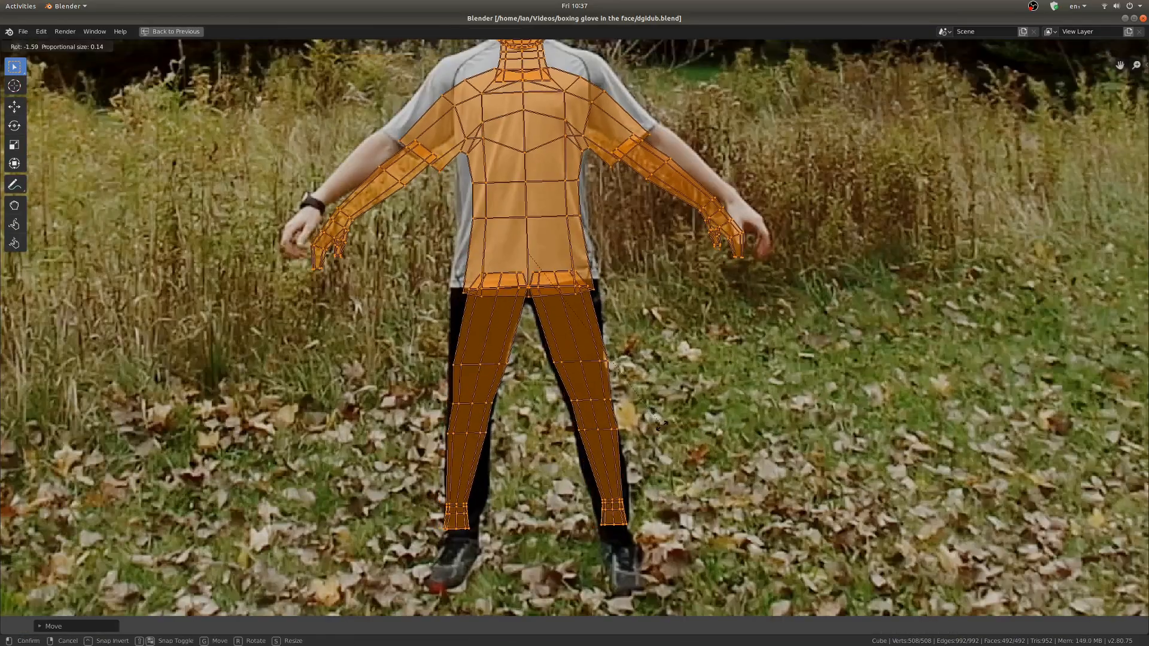
{"action": "key", "text": "s"}
{"action": "left_click", "coordinate": [721, 412]}
{"action": "middle_click_drag", "start_coordinate": [548, 359], "coordinate": [594, 482]}
{"action": "scroll", "coordinate": [594, 482], "scroll_direction": "down", "scroll_amount": 1}
{"action": "key", "text": "alt+a"}
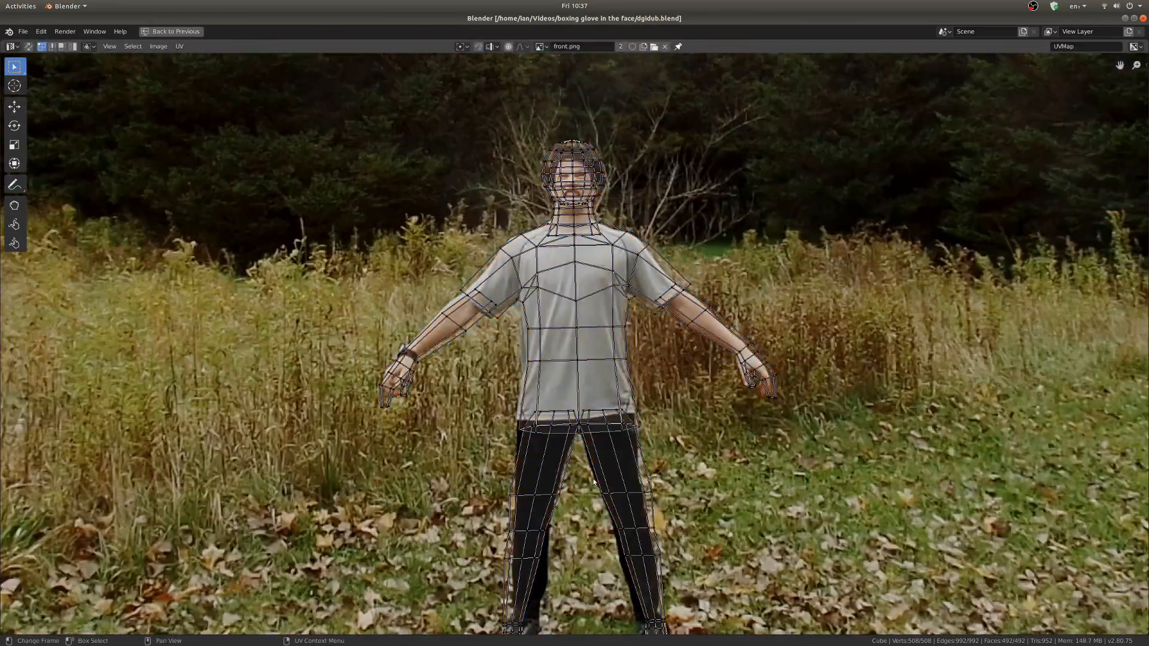
Step: Isolate the shirt's UVs and try to fit them and their hem loop to the shirt in front.png
{"action": "key", "text": "h"}
{"action": "key", "text": "a"}
{"action": "scroll", "coordinate": [599, 317], "scroll_direction": "up", "scroll_amount": 3}
{"action": "middle_click_drag", "start_coordinate": [748, 323], "coordinate": [664, 311]}
{"action": "key", "text": "s"}
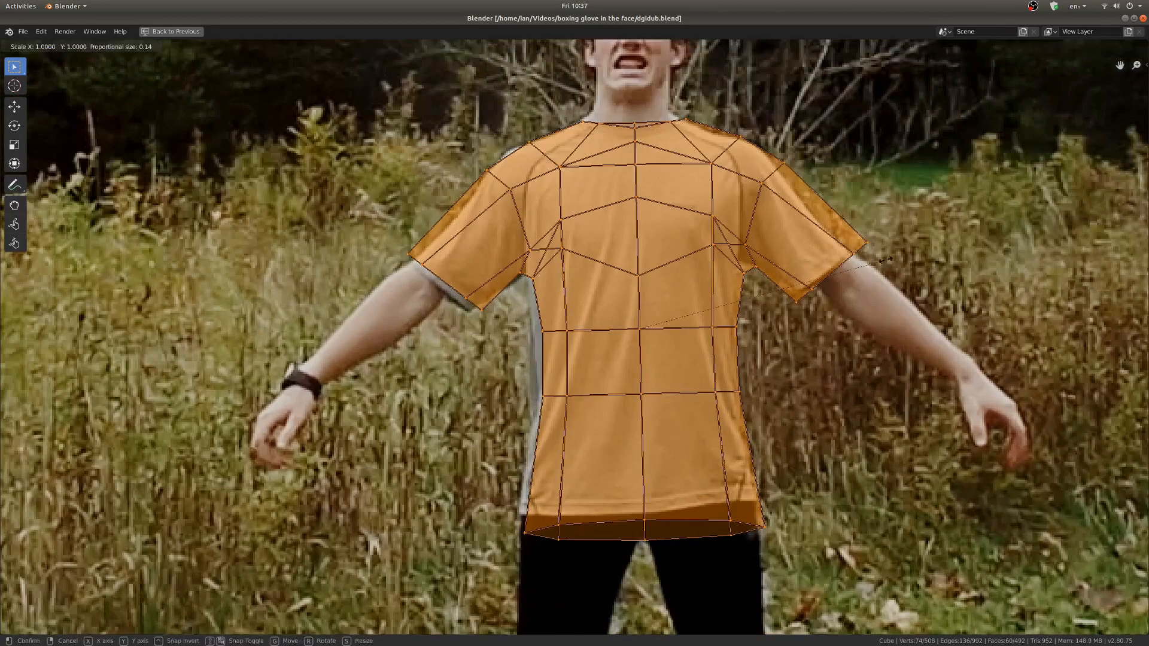
{"action": "left_click", "coordinate": [695, 535]}
{"action": "key", "text": "g"}
{"action": "left_click", "coordinate": [696, 530]}
{"action": "scroll", "coordinate": [696, 529], "scroll_direction": "up", "scroll_amount": 2}
{"action": "middle_click_drag", "start_coordinate": [697, 529], "coordinate": [696, 421]}
{"action": "left_click", "coordinate": [557, 408], "text": "alt"}
{"action": "scroll", "coordinate": [576, 360], "scroll_direction": "down", "scroll_amount": 1}
{"action": "middle_click_drag", "start_coordinate": [810, 345], "coordinate": [804, 380]}
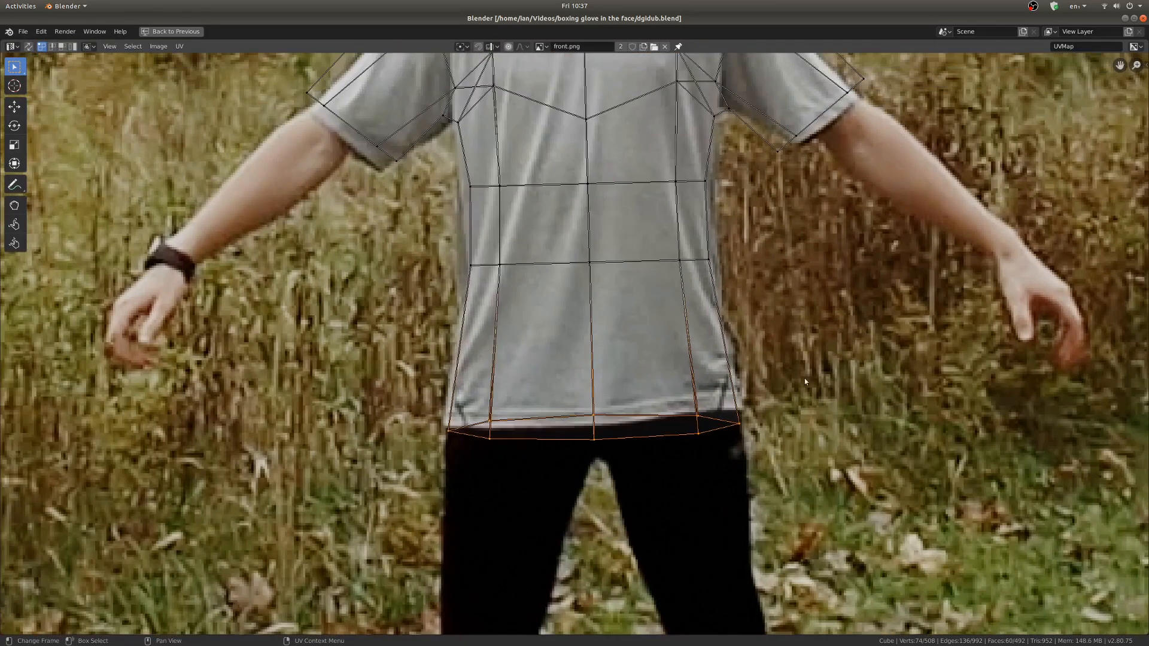
{"action": "key", "text": "g"}
{"action": "left_click", "coordinate": [785, 360]}
Step: Merge the doubled vertices at the corners of the shirt's bottom hem in the body mesh
{"action": "scroll", "coordinate": [782, 335], "scroll_direction": "down", "scroll_amount": 3}
{"action": "key", "text": "ctrl+space"}
{"action": "key", "text": "ctrl+Tab"}
{"action": "left_click", "coordinate": [726, 349]}
{"action": "key", "text": "alt+a"}
{"action": "scroll", "coordinate": [719, 360], "scroll_direction": "up", "scroll_amount": 6}
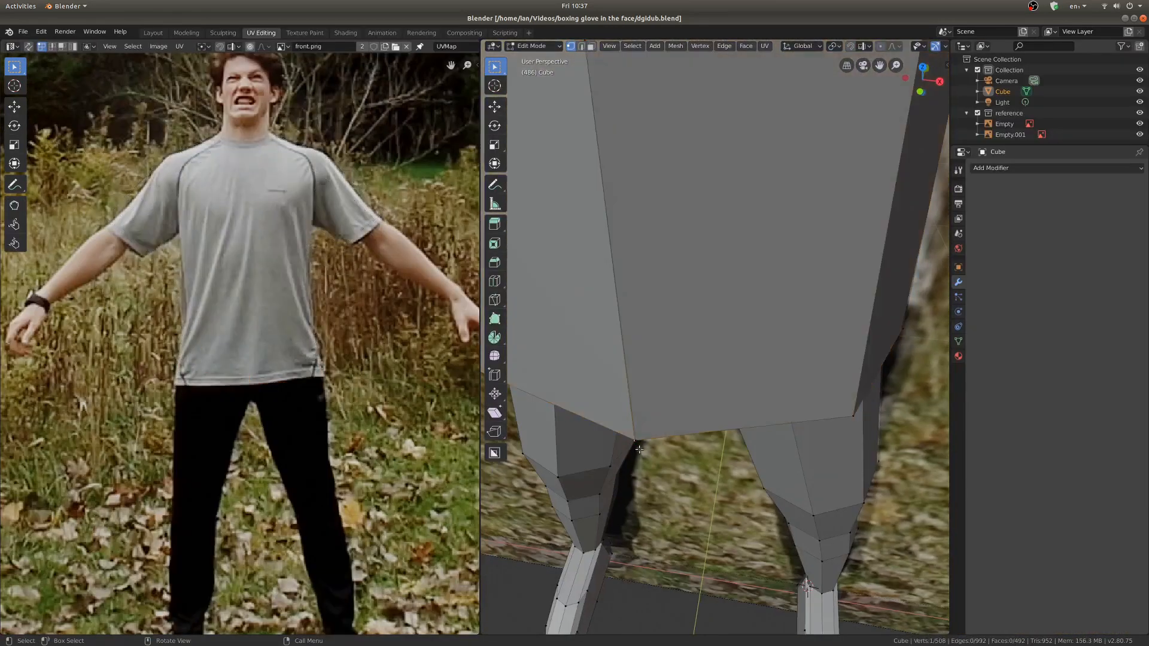
{"action": "left_click", "coordinate": [733, 399]}
{"action": "scroll", "coordinate": [733, 399], "scroll_direction": "down", "scroll_amount": 6}
{"action": "middle_click_drag", "start_coordinate": [719, 400], "coordinate": [916, 413]}
{"action": "scroll", "coordinate": [730, 455], "scroll_direction": "up", "scroll_amount": 6}
{"action": "key", "text": "alt+a"}
{"action": "key", "text": "c"}
{"action": "left_click", "coordinate": [766, 477]}
{"action": "scroll", "coordinate": [766, 473], "scroll_direction": "down", "scroll_amount": 6}
{"action": "middle_click_drag", "start_coordinate": [767, 467], "coordinate": [644, 318]}
{"action": "key", "text": "Tab"}
{"action": "key", "text": "Tab"}
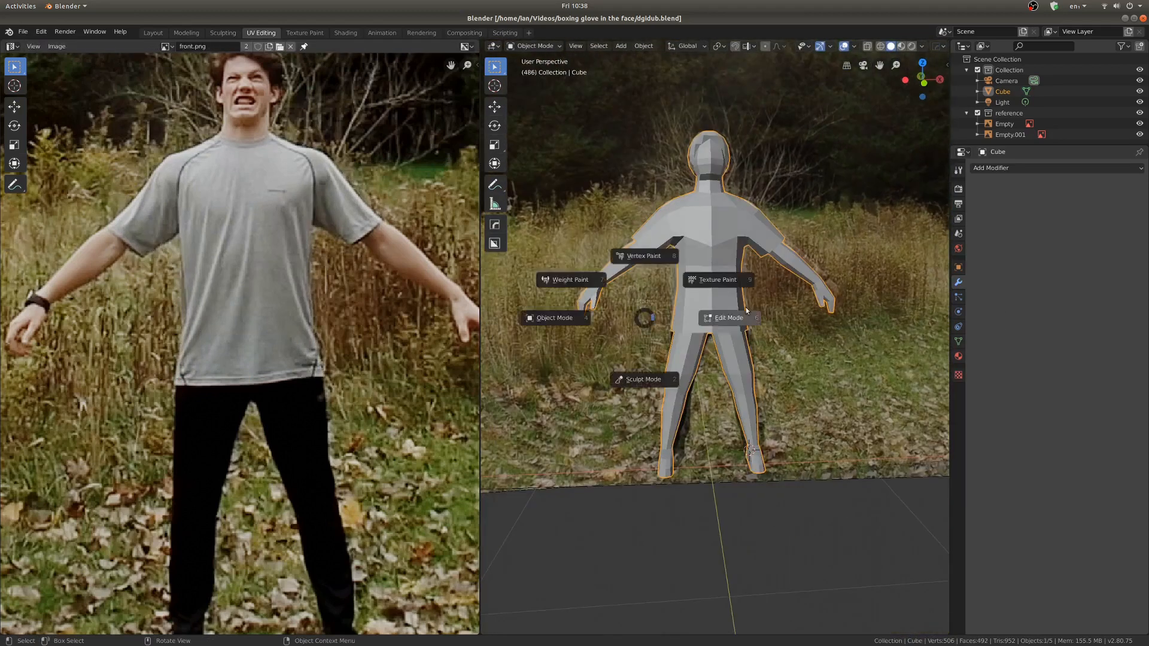
Step: Unwrap the whole body again with Project From View in front view and move its UVs onto the man
{"action": "left_click", "coordinate": [736, 317]}
{"action": "key", "text": "a"}
{"action": "key", "text": "KP_1"}
{"action": "key", "text": "u"}
{"action": "left_click", "coordinate": [745, 223]}
{"action": "scroll", "coordinate": [261, 365], "scroll_direction": "down", "scroll_amount": 6}
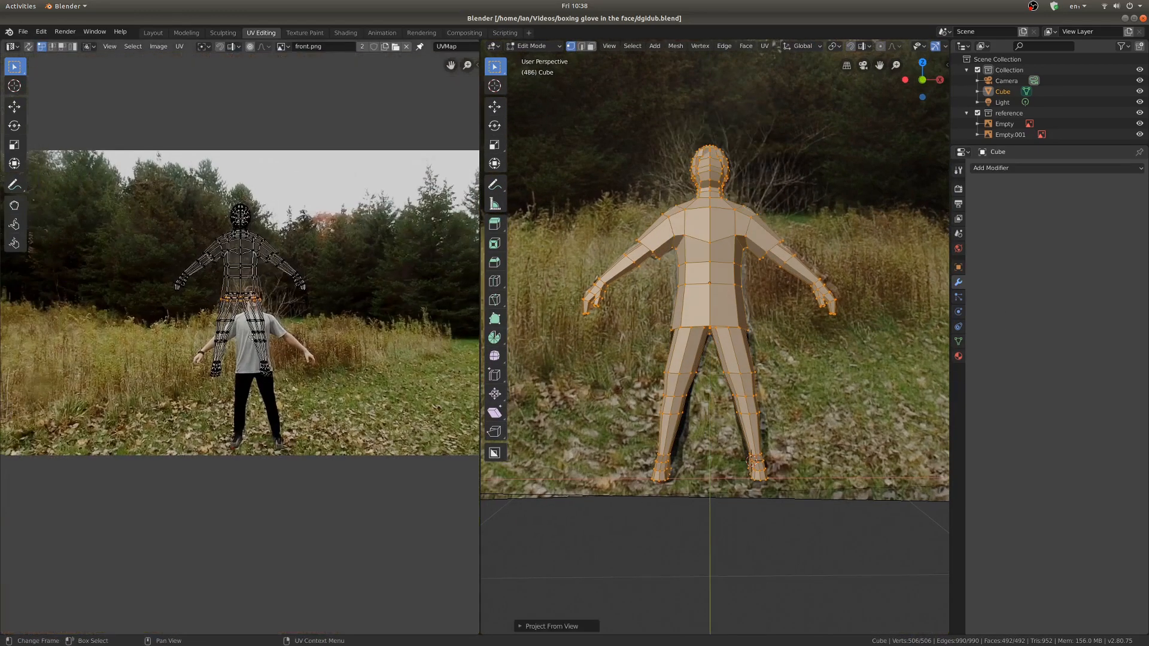
{"action": "scroll", "coordinate": [230, 338], "scroll_direction": "up", "scroll_amount": 3}
{"action": "key", "text": "u"}
{"action": "left_click", "coordinate": [703, 289]}
{"action": "key", "text": "a"}
{"action": "key", "text": "g"}
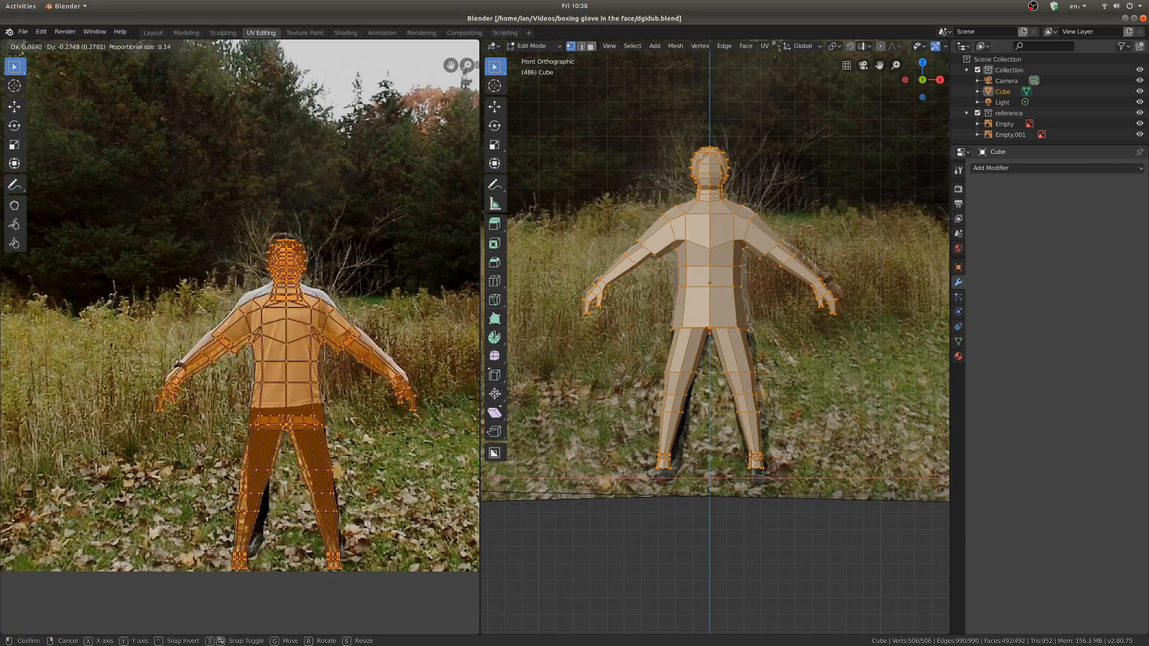
{"action": "left_click", "coordinate": [311, 461]}
Step: Isolate the shirt's UVs in the maximized UV editor, then move and scale them onto the shirt in the photo
{"action": "key", "text": "alt+a"}
{"action": "key", "text": "l"}
{"action": "key", "text": "h"}
{"action": "scroll", "coordinate": [288, 300], "scroll_direction": "up", "scroll_amount": 5}
{"action": "key", "text": "ctrl+space"}
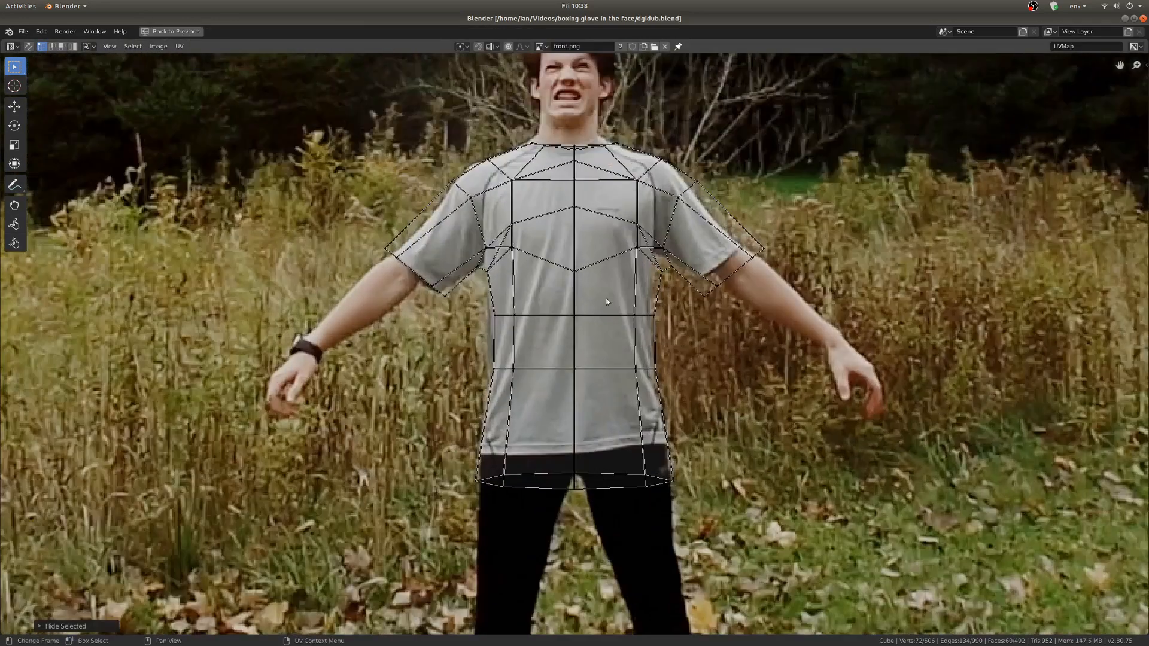
{"action": "key", "text": "a"}
{"action": "key", "text": "g"}
{"action": "left_click", "coordinate": [845, 337]}
{"action": "key", "text": "s"}
{"action": "left_click", "coordinate": [837, 335]}
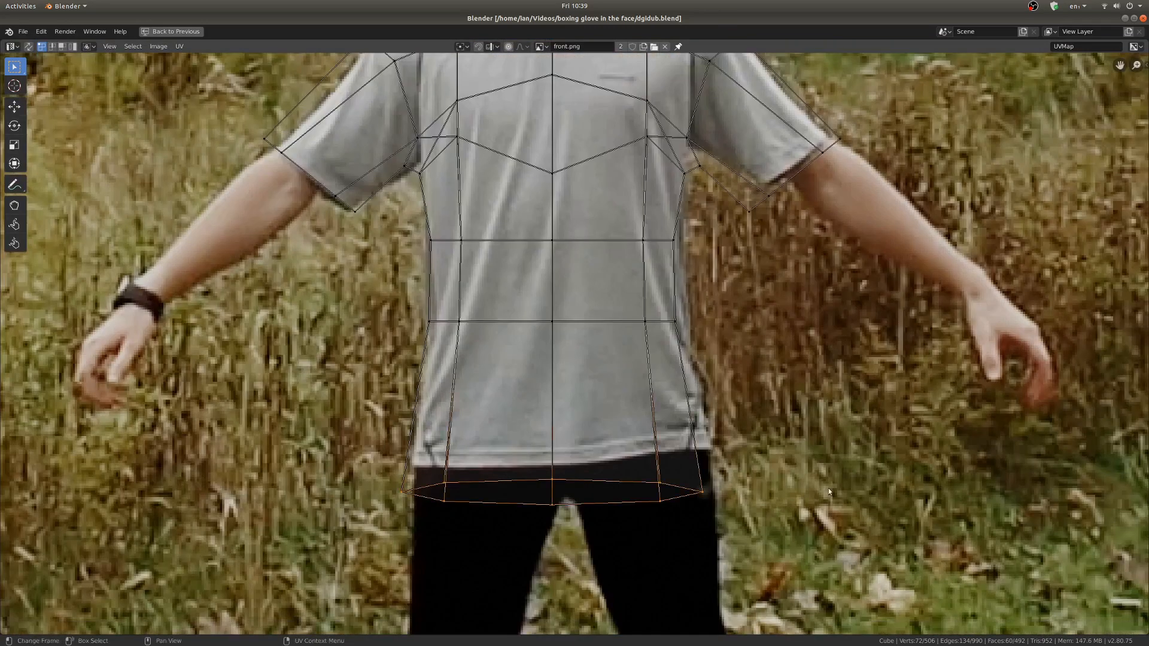
Step: Scale and move the hem UV loop onto the shirt's bottom edge and shift the waist loop to match
{"action": "key", "text": "s"}
{"action": "left_click", "coordinate": [698, 382]}
{"action": "key", "text": "g"}
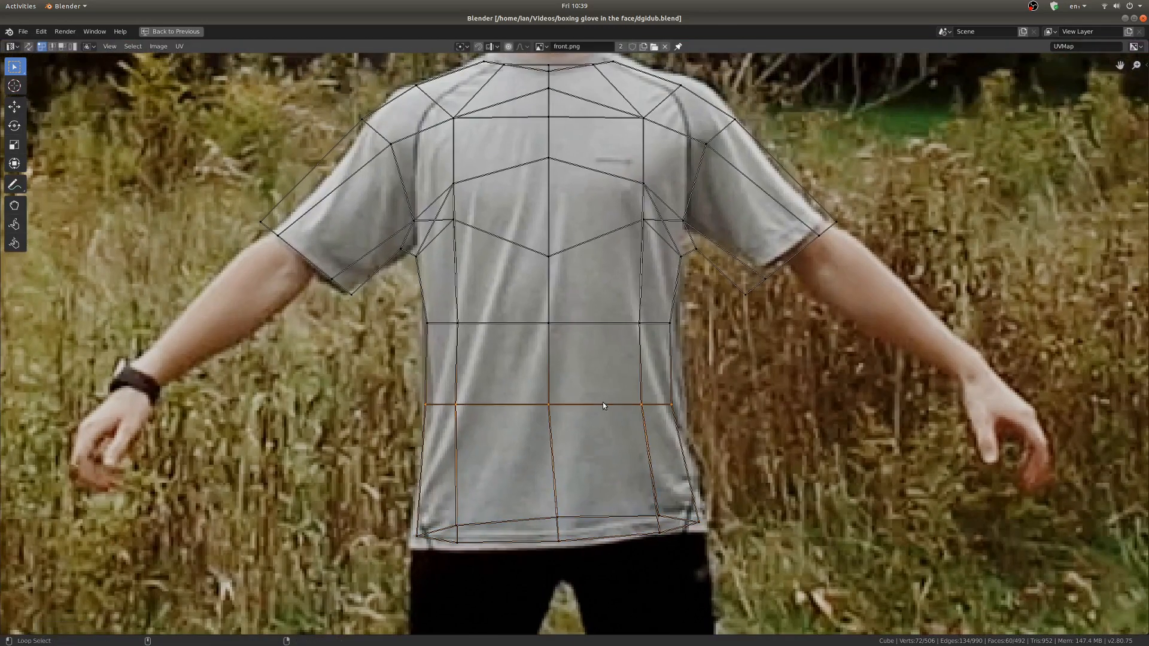
{"action": "left_click", "coordinate": [656, 404], "text": "alt"}
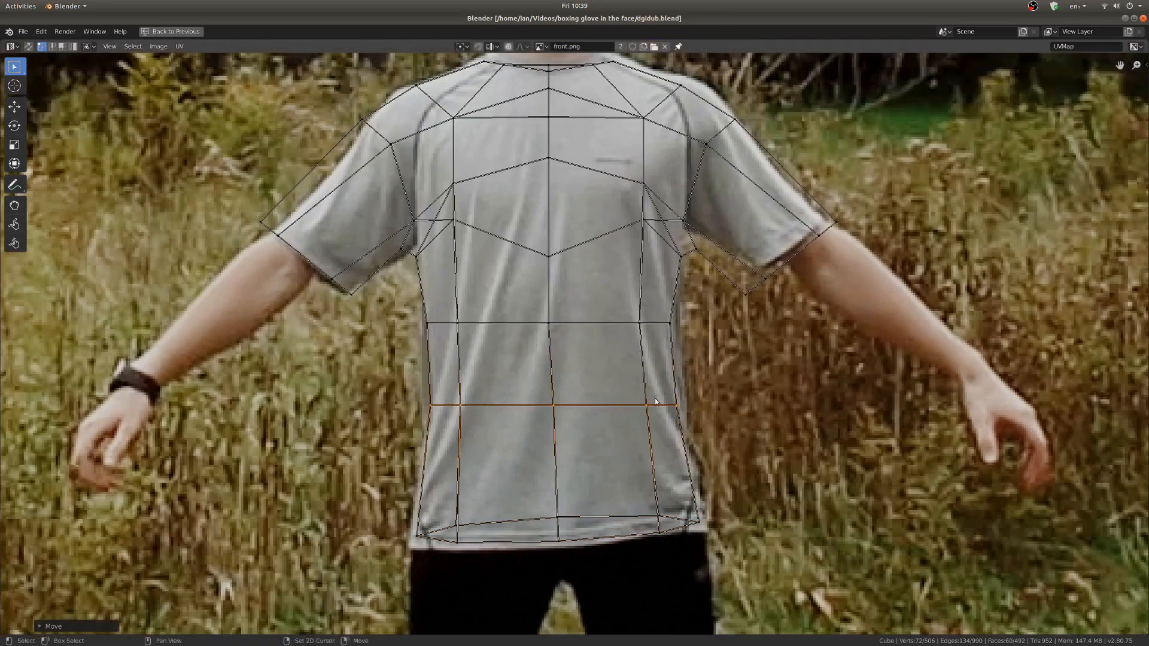
Step: Enable proportional editing and move the armpit UVs on both sides onto the armpits in the photo
{"action": "left_click", "coordinate": [640, 326]}
{"action": "scroll", "coordinate": [692, 367], "scroll_direction": "up", "scroll_amount": 1}
{"action": "key", "text": "o"}
{"action": "key", "text": "g"}
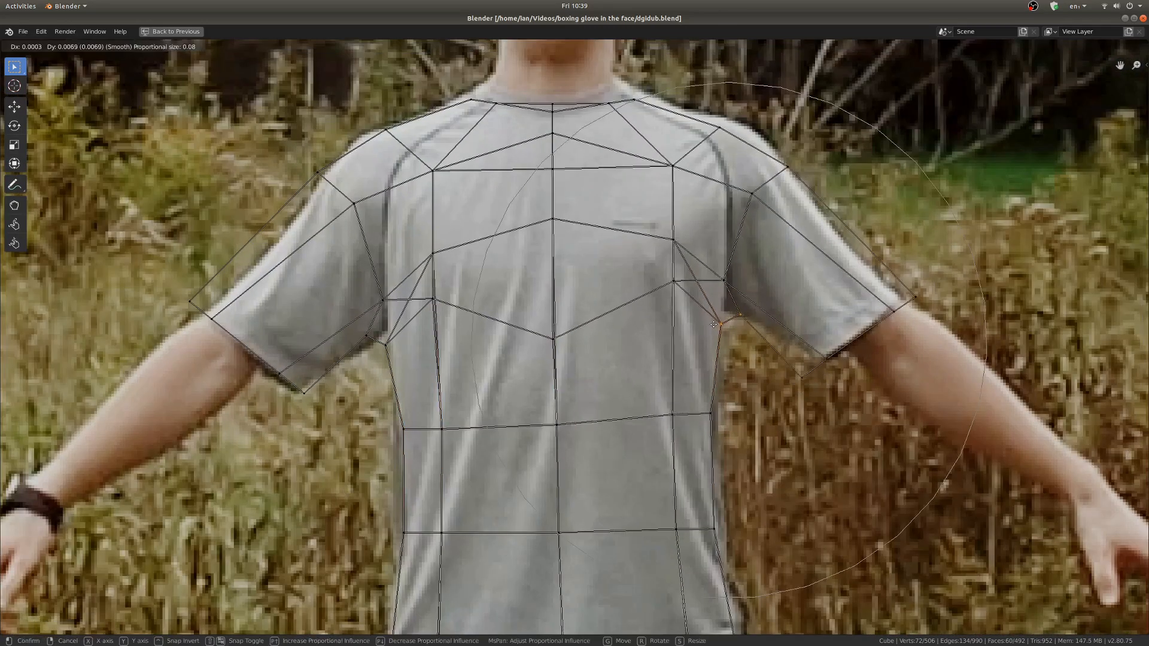
{"action": "left_click", "coordinate": [373, 346]}
{"action": "key", "text": "g"}
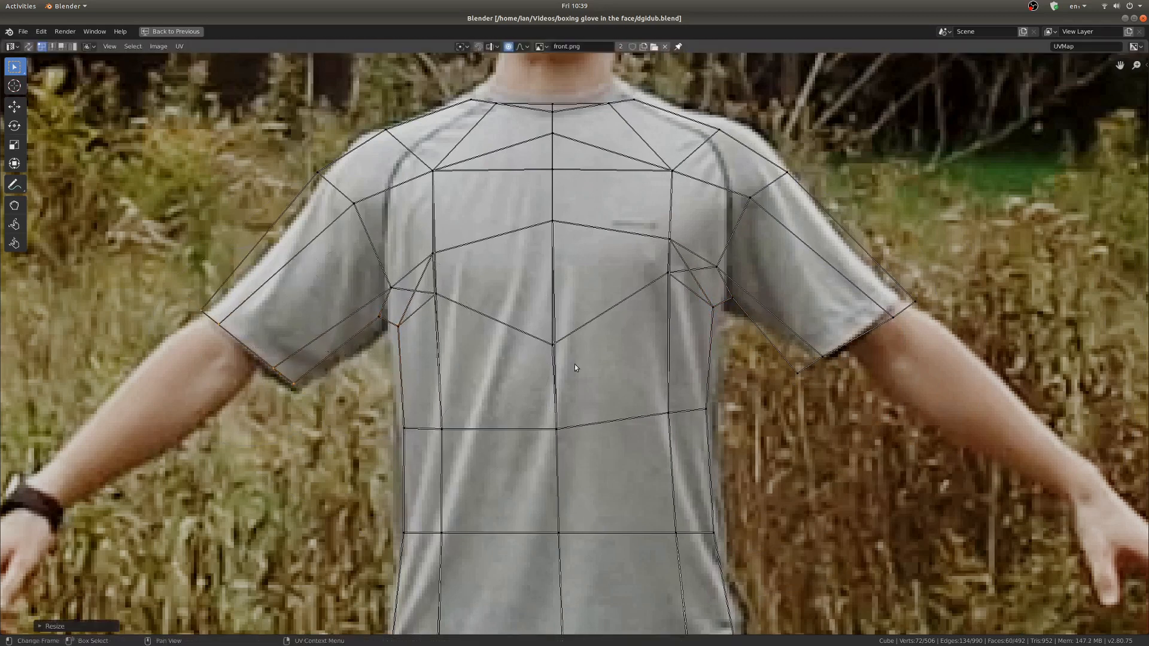
Step: Move the outer shoulder and cuff UVs of the sleeve on the watch arm onto the sleeve's outline
{"action": "left_click", "coordinate": [317, 172]}
{"action": "key", "text": "g"}
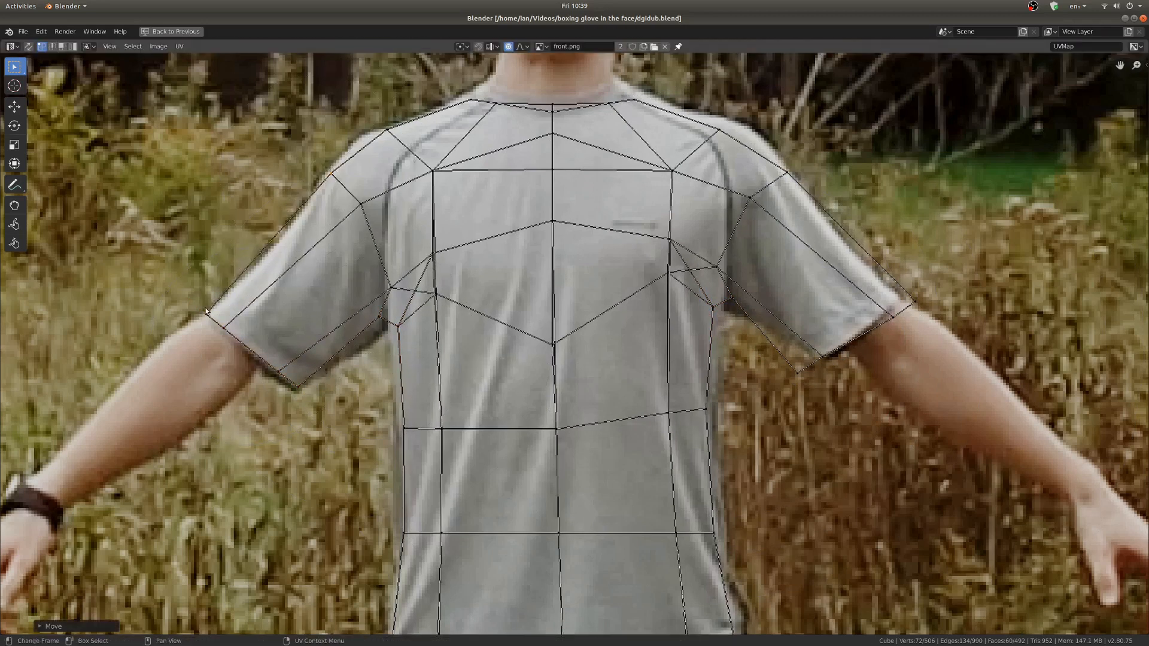
{"action": "left_click", "coordinate": [223, 325]}
Step: Adjust the collar UVs and the shoulder and cuff UVs of the other sleeve to follow the shirt's outline
{"action": "middle_click_drag", "start_coordinate": [494, 145], "coordinate": [515, 235]}
{"action": "left_click", "coordinate": [808, 261]}
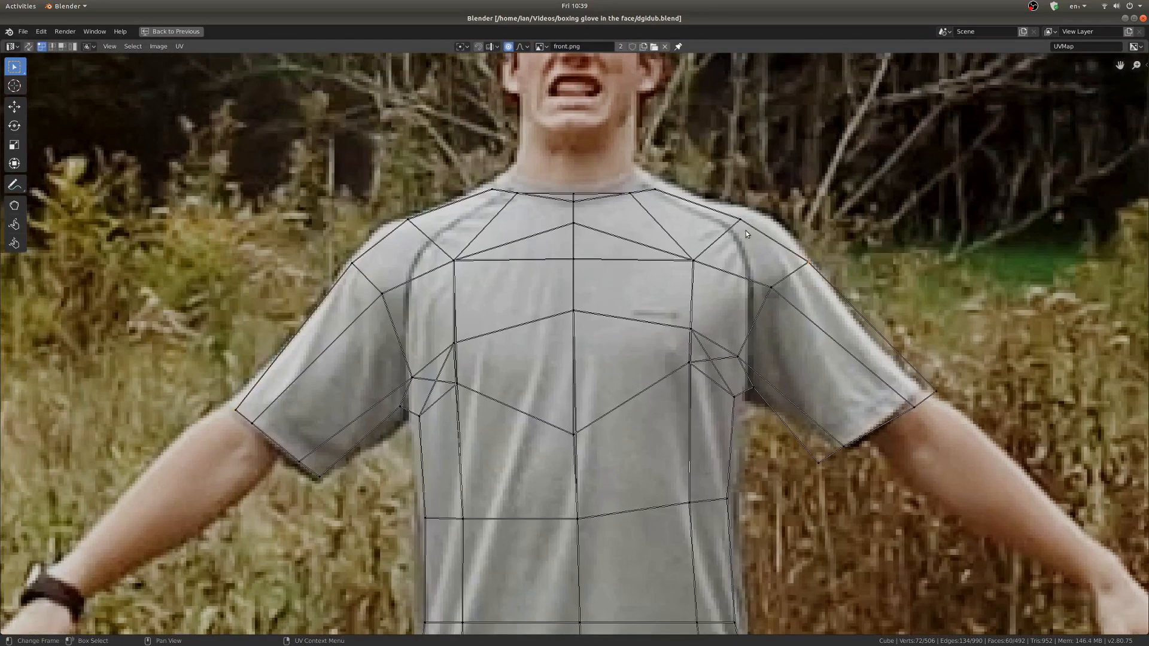
{"action": "key", "text": "g"}
{"action": "left_click", "coordinate": [602, 199]}
{"action": "left_click", "coordinate": [759, 215]}
{"action": "left_click", "coordinate": [972, 388]}
{"action": "key", "text": "g"}
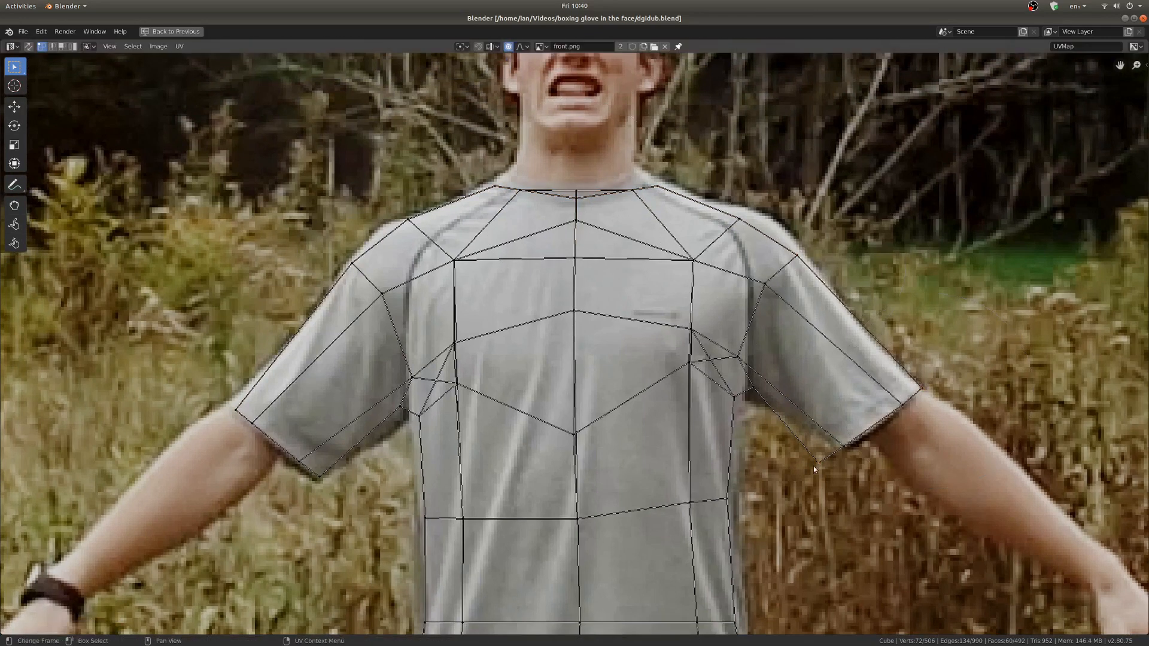
{"action": "left_click", "coordinate": [1026, 301]}
Step: Add a level 1 Subdivision Surface modifier to the body and shade it smooth
{"action": "scroll", "coordinate": [1017, 302], "scroll_direction": "down", "scroll_amount": 2}
{"action": "key", "text": "ctrl+space"}
{"action": "key", "text": "Tab"}
{"action": "middle_click_drag", "start_coordinate": [770, 250], "coordinate": [738, 286]}
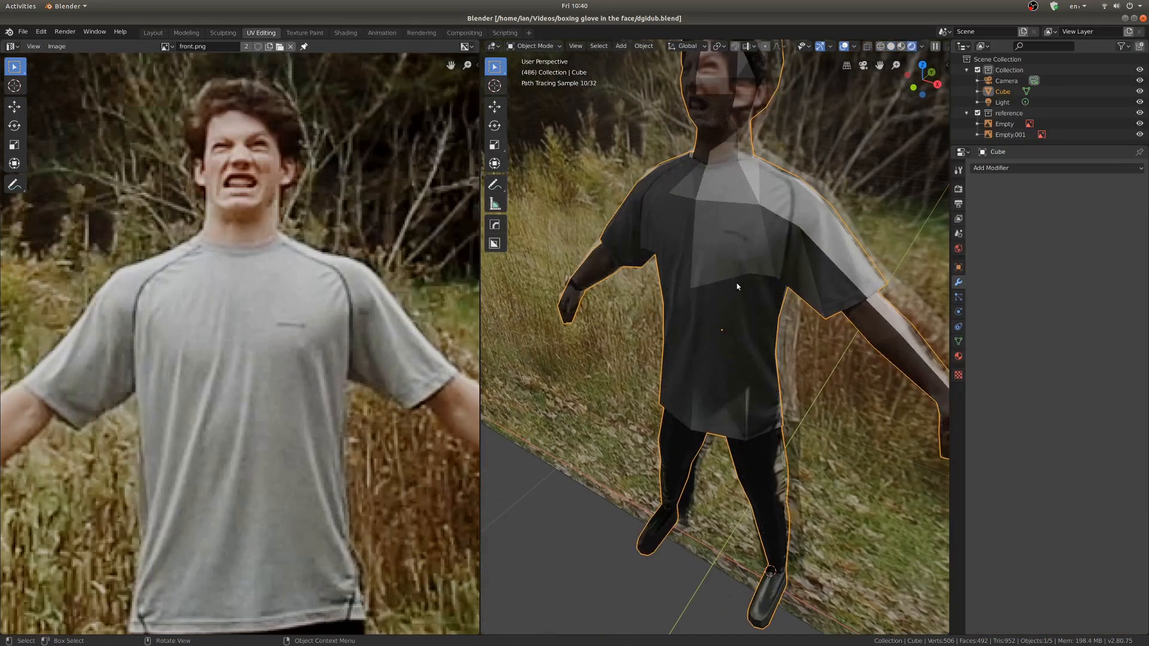
{"action": "key", "text": "KP_Divide"}
{"action": "middle_click_drag", "start_coordinate": [709, 329], "coordinate": [722, 315]}
{"action": "key", "text": "ctrl+1"}
{"action": "right_click", "coordinate": [761, 287]}
{"action": "left_click", "coordinate": [772, 284]}
{"action": "scroll", "coordinate": [803, 266], "scroll_direction": "down", "scroll_amount": 2}
{"action": "mouse_move", "coordinate": [784, 284]}
{"action": "middle_mouse_down"}
{"action": "mouse_move", "coordinate": [804, 266]}
{"action": "mouse_move", "coordinate": [648, 275]}
{"action": "mouse_move", "coordinate": [783, 264]}
{"action": "middle_mouse_up"}
Step: Leave local view and delete the light from the scene
{"action": "scroll", "coordinate": [783, 264], "scroll_direction": "down", "scroll_amount": 6}
{"action": "key", "text": "KP_Divide"}
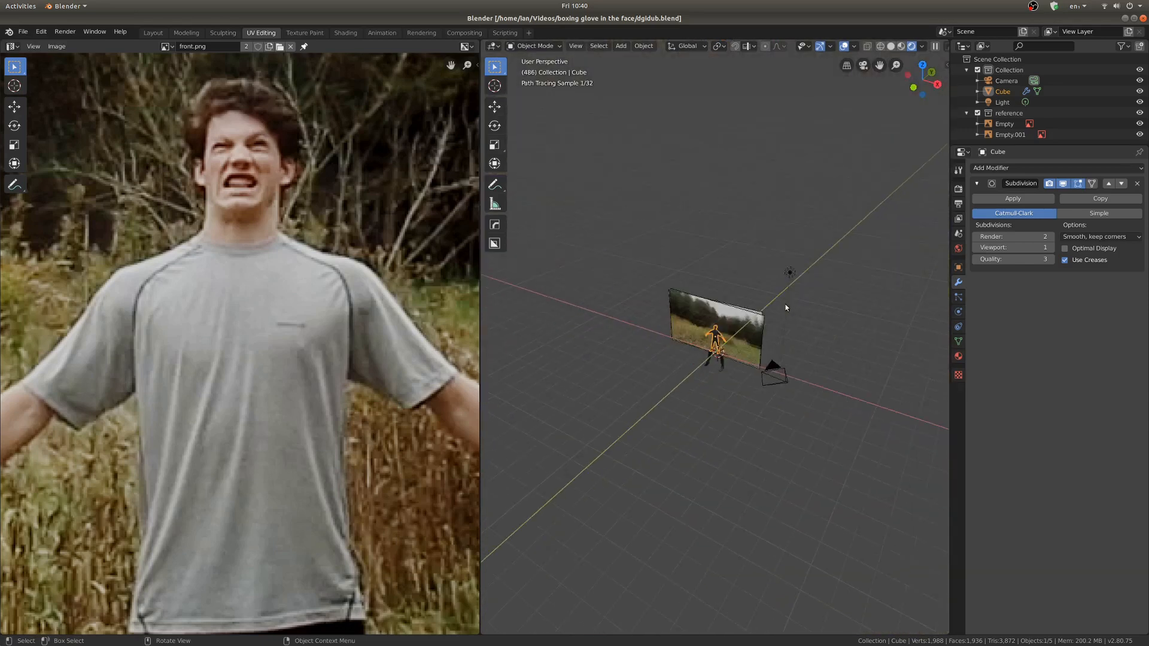
{"action": "left_click", "coordinate": [790, 272]}
{"action": "scroll", "coordinate": [797, 272], "scroll_direction": "up", "scroll_amount": 4}
{"action": "key", "text": "g"}
{"action": "left_click", "coordinate": [845, 255]}
{"action": "middle_click_drag", "start_coordinate": [754, 383], "coordinate": [798, 453]}
{"action": "key", "text": "Delete"}
{"action": "middle_click_drag", "start_coordinate": [649, 473], "coordinate": [577, 383]}
{"action": "scroll", "coordinate": [617, 371], "scroll_direction": "up", "scroll_amount": 8}
Step: Change the body material's surface to Emission and assign front.png as the image texture for its color
{"action": "left_click", "coordinate": [726, 323]}
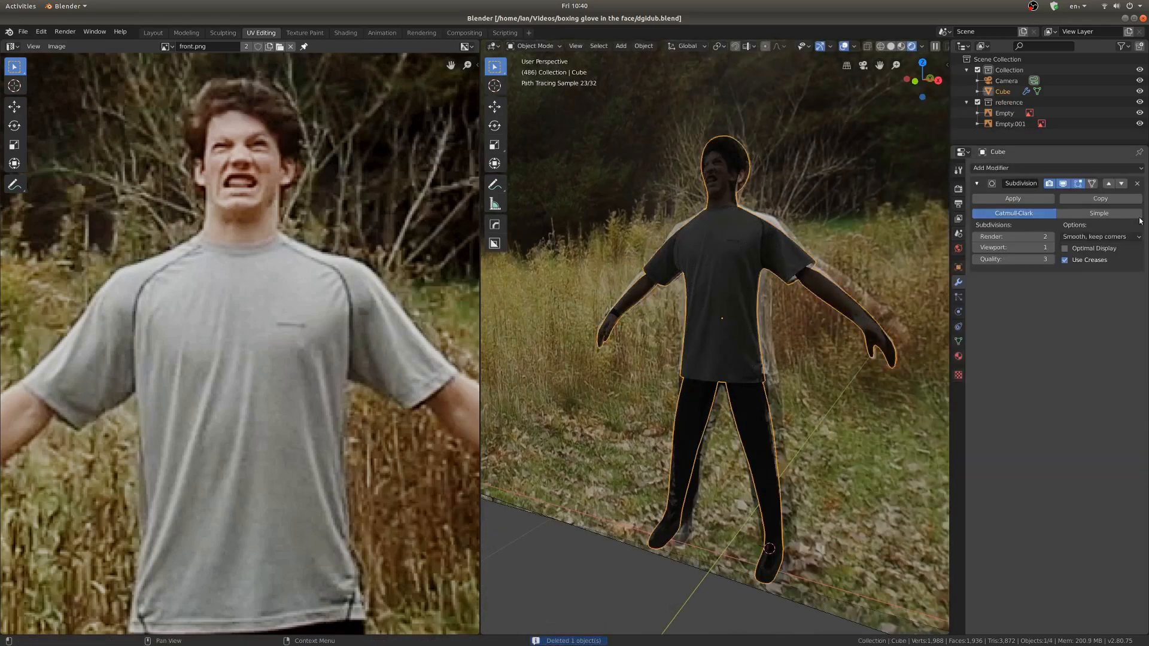
{"action": "left_click", "coordinate": [959, 356]}
{"action": "left_click", "coordinate": [1099, 246]}
{"action": "left_click", "coordinate": [1020, 317]}
{"action": "left_click", "coordinate": [1140, 265]}
{"action": "left_click", "coordinate": [913, 335]}
{"action": "left_click", "coordinate": [1067, 278]}
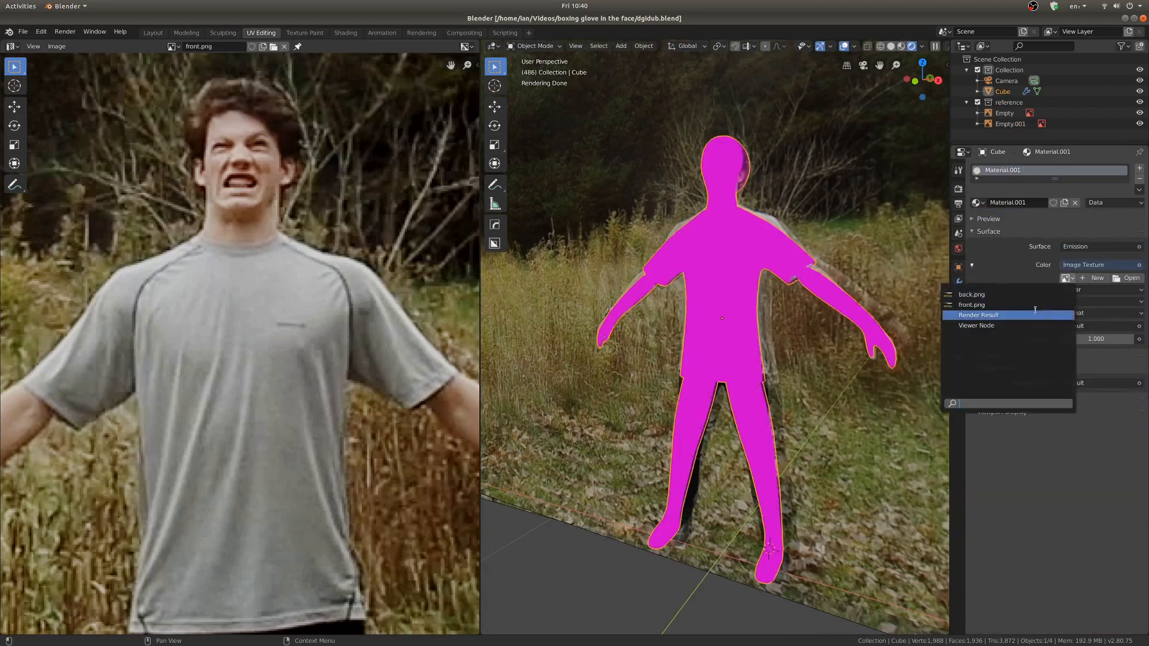
{"action": "left_click", "coordinate": [1012, 313]}
Step: Isolate the body in local view and preview its texture from the front in LookDev shading
{"action": "key", "text": "KP_Divide"}
{"action": "middle_click_drag", "start_coordinate": [757, 271], "coordinate": [815, 261]}
{"action": "left_click", "coordinate": [902, 46]}
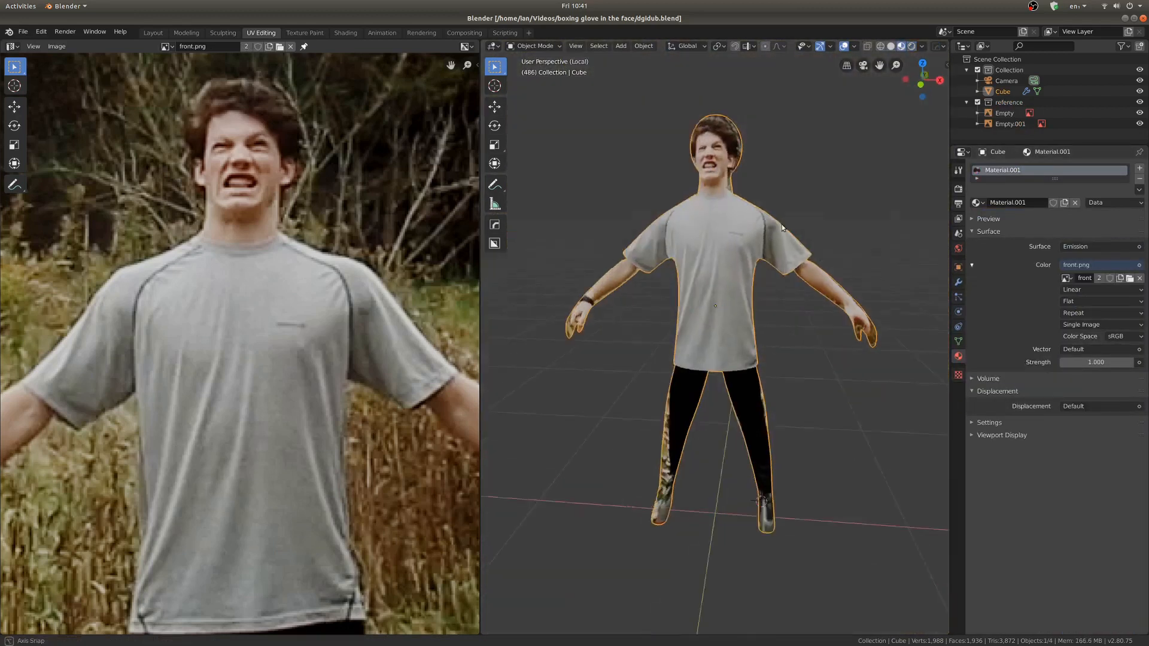
{"action": "middle_click_drag", "start_coordinate": [875, 217], "coordinate": [818, 226]}
{"action": "key", "text": "KP_1"}
Step: Select both linked legs in the mesh and unwrap them with Project From View in orthographic front view
{"action": "key", "text": "Tab"}
{"action": "middle_click_drag", "start_coordinate": [772, 458], "coordinate": [769, 479]}
{"action": "scroll", "coordinate": [769, 478], "scroll_direction": "up", "scroll_amount": 1}
{"action": "key", "text": "alt+a"}
{"action": "key", "text": "KP_1"}
{"action": "key", "text": "l"}
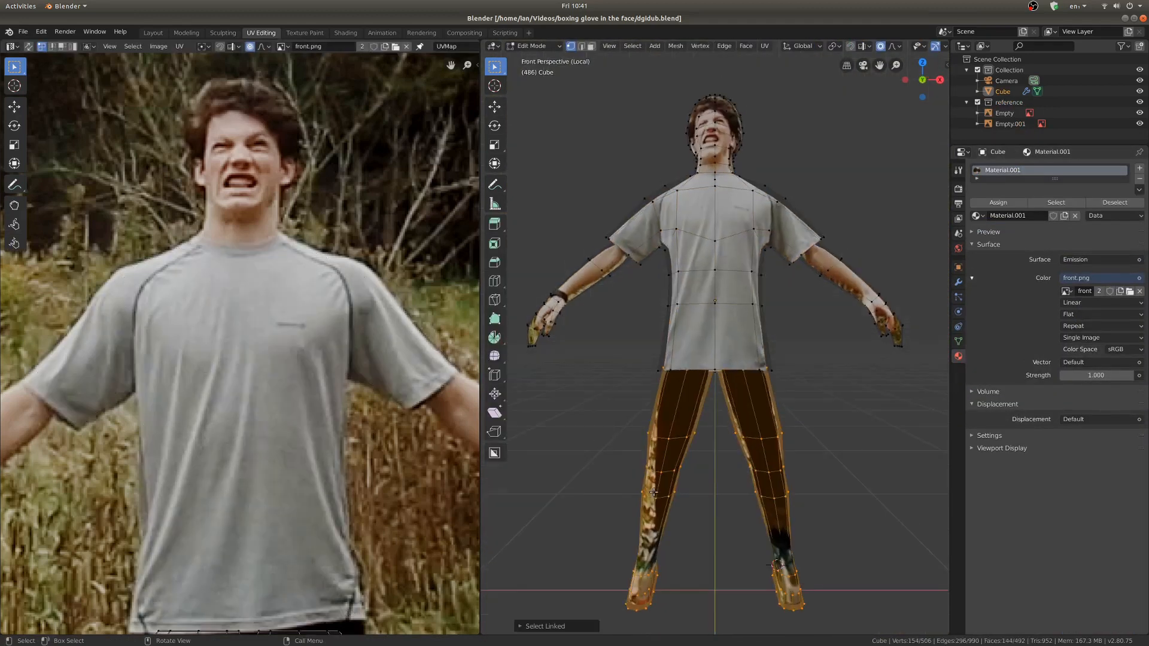
{"action": "key", "text": "KP_5"}
{"action": "key", "text": "u"}
{"action": "left_click", "coordinate": [749, 459]}
Step: Maximize the UV editor and move both legs' UVs down onto the man's legs
{"action": "scroll", "coordinate": [234, 351], "scroll_direction": "down", "scroll_amount": 5}
{"action": "key", "text": "ctrl+space"}
{"action": "key", "text": "a"}
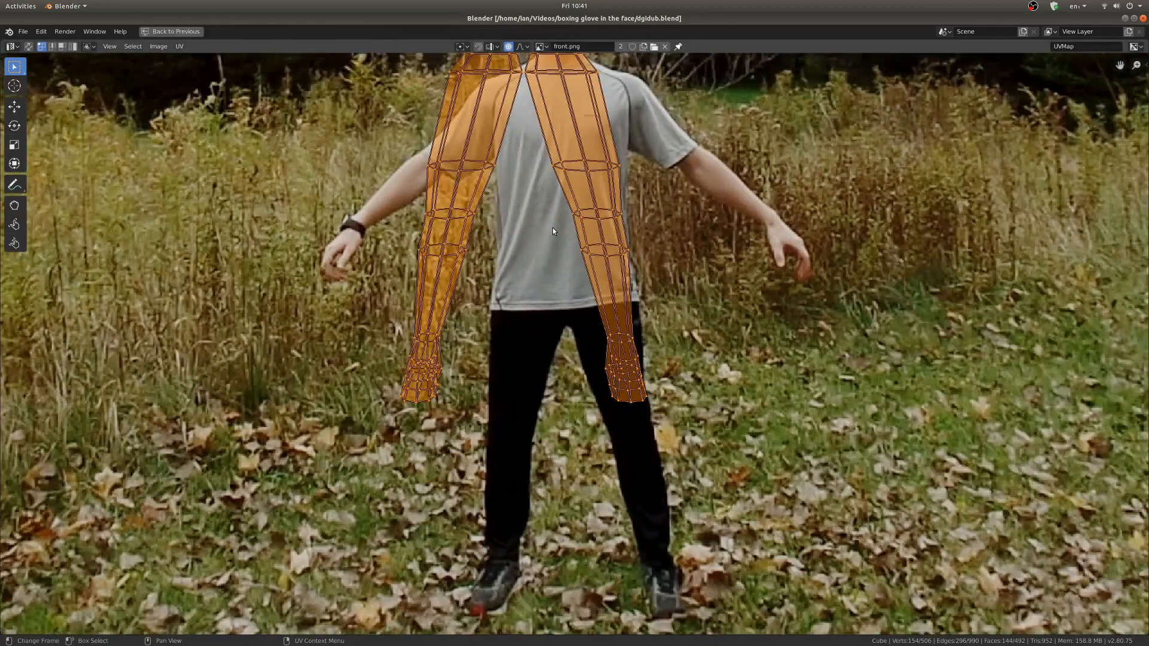
{"action": "key", "text": "g"}
{"action": "left_click", "coordinate": [596, 457]}
Step: Select the UV island of the leg opposite the watch arm, then scale and move it onto the trouser leg
{"action": "scroll", "coordinate": [605, 437], "scroll_direction": "up", "scroll_amount": 2}
{"action": "key", "text": "alt+a"}
{"action": "key", "text": "l"}
{"action": "key", "text": "s"}
{"action": "left_click", "coordinate": [611, 332]}
{"action": "key", "text": "g"}
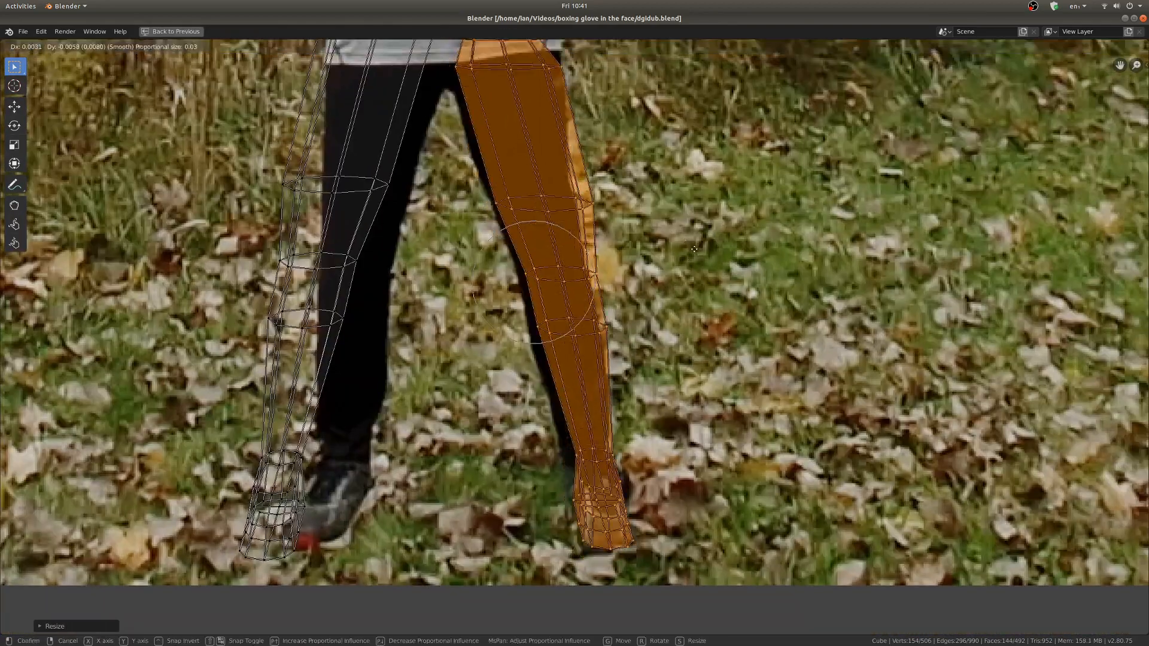
{"action": "left_click", "coordinate": [718, 263]}
{"action": "key", "text": "s"}
{"action": "key", "text": "alt+a"}
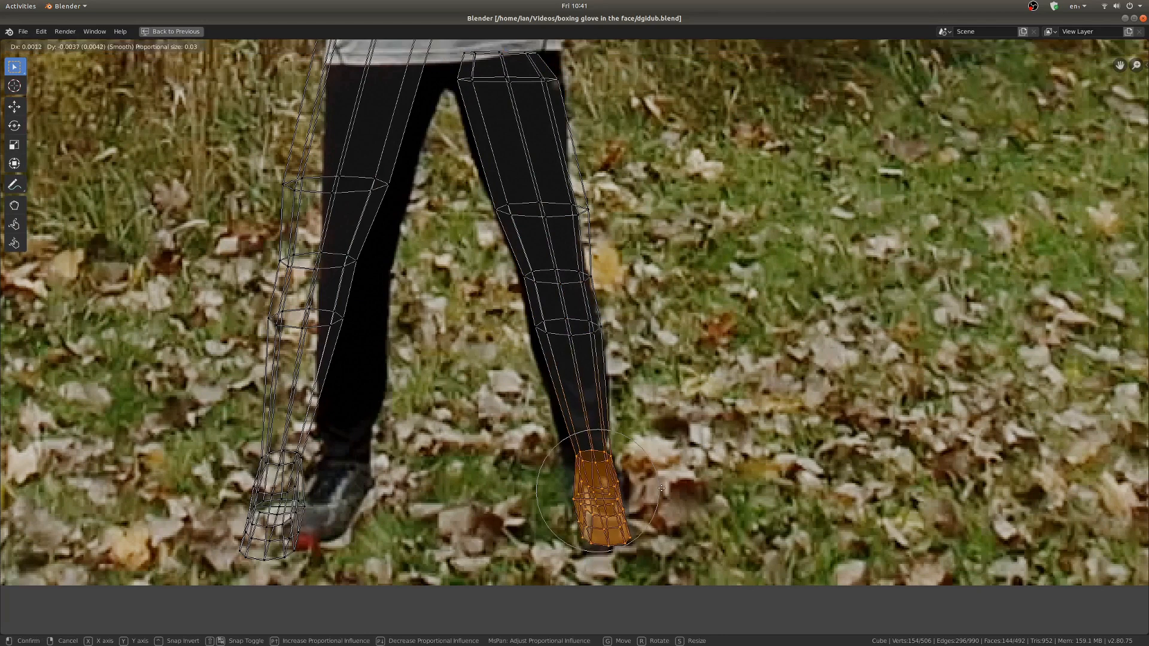
Step: Fit the foot's UVs to the shoe and scale the upper leg's UVs to the trousers
{"action": "scroll", "coordinate": [554, 191], "scroll_direction": "down", "scroll_amount": 2}
{"action": "scroll", "coordinate": [634, 371], "scroll_direction": "up", "scroll_amount": 2}
{"action": "key", "text": "s"}
{"action": "key", "text": "y"}
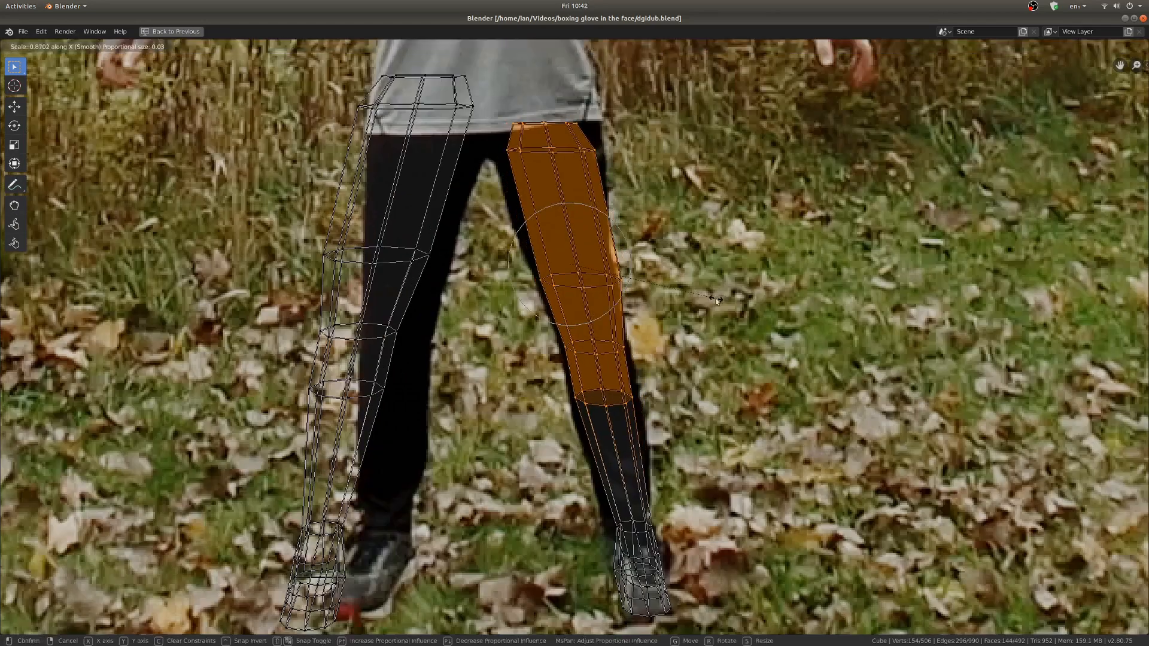
Step: Scale the thigh UV loops of this leg to match the width of the trouser leg
{"action": "scroll", "coordinate": [580, 350], "scroll_direction": "up", "scroll_amount": 2}
{"action": "left_click_drag", "start_coordinate": [497, 215], "coordinate": [659, 272]}
{"action": "key", "text": "s"}
{"action": "left_click", "coordinate": [670, 258]}
{"action": "scroll", "coordinate": [575, 287], "scroll_direction": "down", "scroll_amount": 3}
{"action": "scroll", "coordinate": [567, 233], "scroll_direction": "up", "scroll_amount": 2}
{"action": "key", "text": "s"}
{"action": "left_click", "coordinate": [734, 232]}
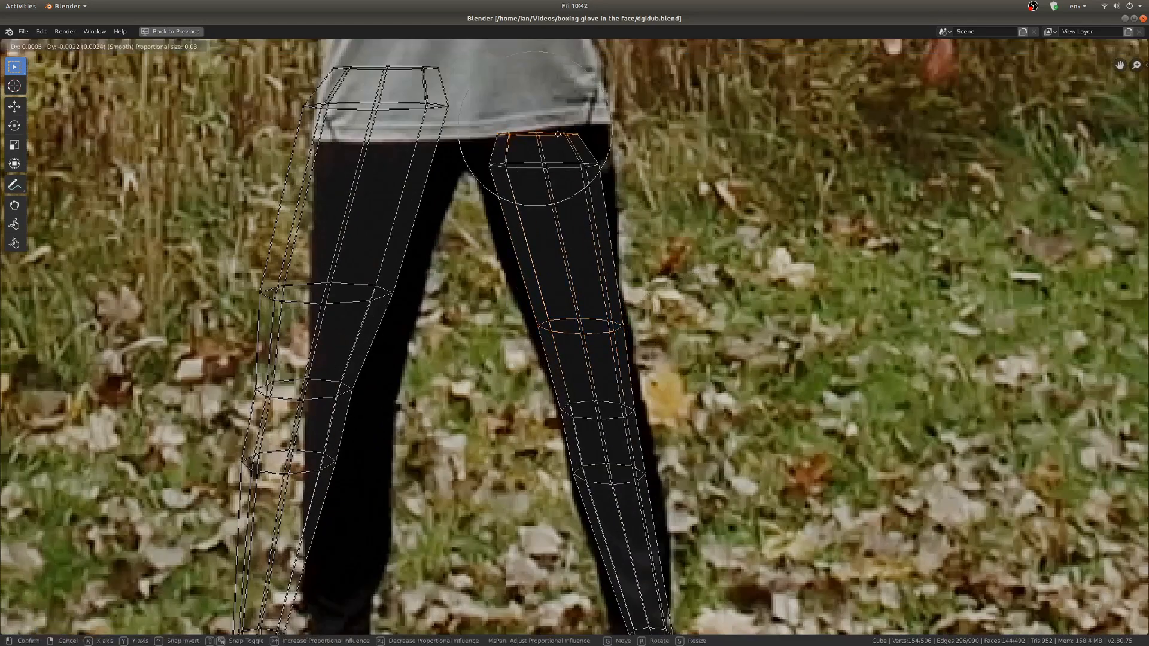
Step: Move the leg's top UV loop to just below the shirt hem and restore the split editor layout
{"action": "left_click", "coordinate": [558, 143]}
{"action": "key", "text": "alt+a"}
{"action": "scroll", "coordinate": [598, 197], "scroll_direction": "down", "scroll_amount": 3}
{"action": "scroll", "coordinate": [495, 295], "scroll_direction": "up", "scroll_amount": 1}
{"action": "key", "text": "ctrl+space"}
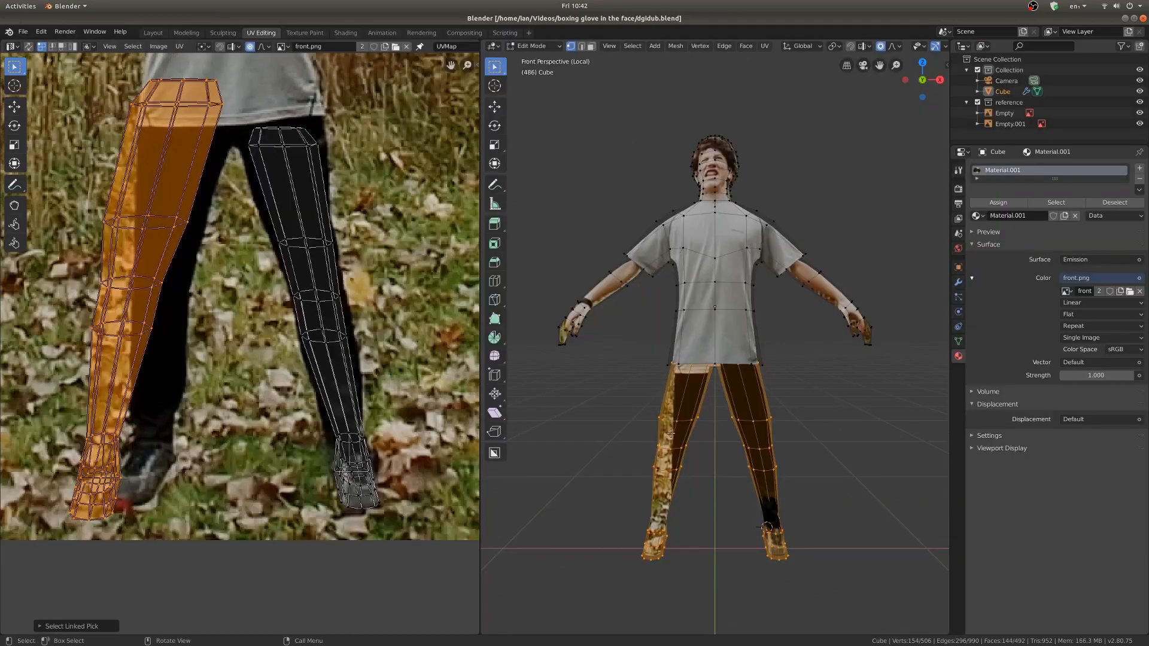
Step: Deselect the finished leg and project the UVs of the watch-side leg from an angled front view
{"action": "key", "text": "shift+l"}
{"action": "middle_click_drag", "start_coordinate": [743, 419], "coordinate": [708, 425]}
{"action": "key", "text": "u"}
{"action": "left_click", "coordinate": [709, 426]}
{"action": "scroll", "coordinate": [275, 313], "scroll_direction": "down", "scroll_amount": 4}
{"action": "scroll", "coordinate": [275, 313], "scroll_direction": "up", "scroll_amount": 1}
{"action": "middle_click_drag", "start_coordinate": [701, 377], "coordinate": [727, 400]}
{"action": "key", "text": "u"}
{"action": "left_click", "coordinate": [726, 400]}
Step: Bring the newly projected leg UVs near the trousers in the photo, scaling and rotating the island
{"action": "key", "text": "g"}
{"action": "left_click", "coordinate": [276, 342]}
{"action": "key", "text": "ctrl+space"}
{"action": "scroll", "coordinate": [560, 312], "scroll_direction": "up", "scroll_amount": 4}
{"action": "key", "text": "s"}
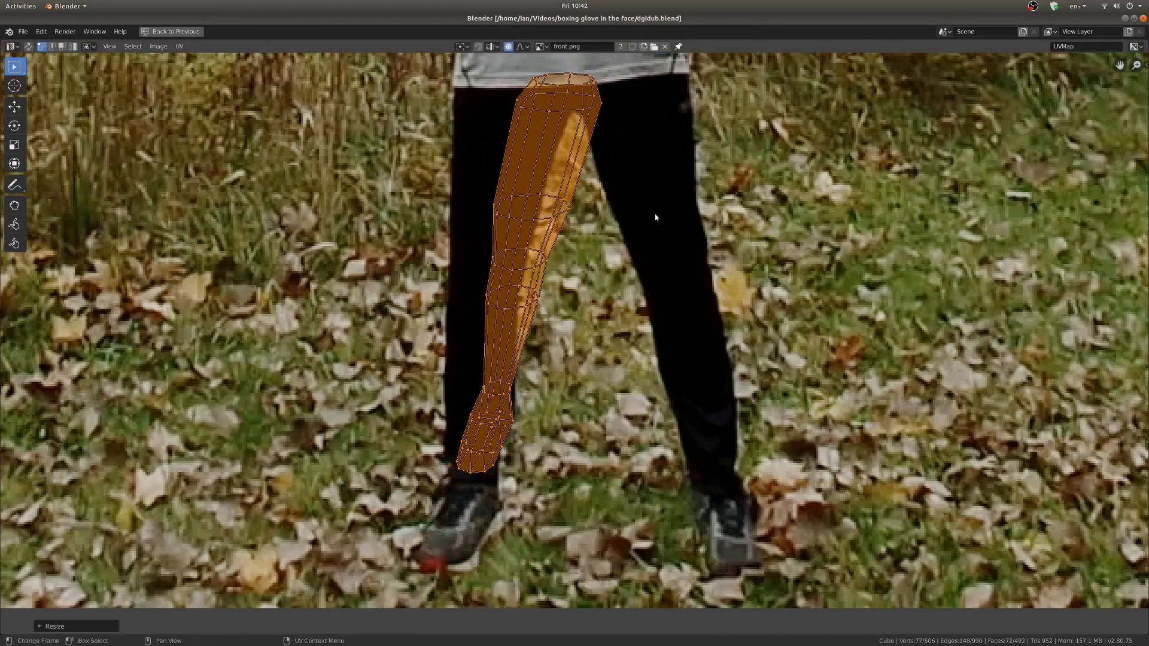
{"action": "key", "text": "r"}
{"action": "left_click", "coordinate": [645, 198]}
Step: Align the leg's UV island with the watch-side trouser leg by moving, rotating and scaling it
{"action": "key", "text": "g"}
{"action": "left_click", "coordinate": [613, 258]}
{"action": "key", "text": "r"}
{"action": "left_click", "coordinate": [609, 254]}
{"action": "key", "text": "b"}
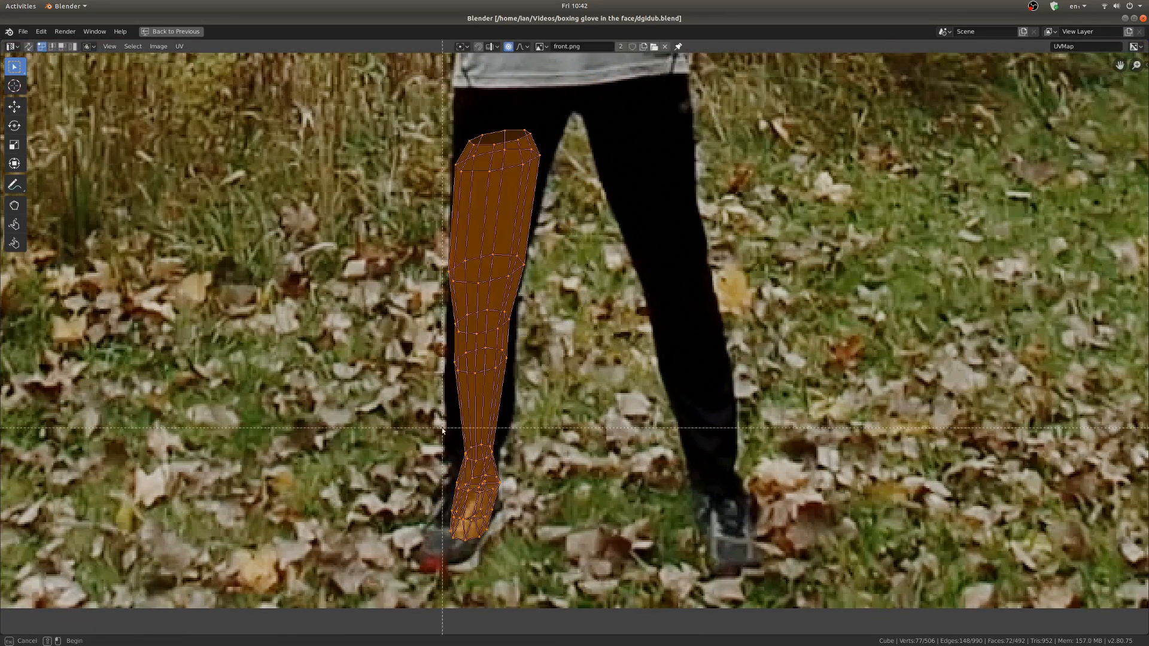
{"action": "middle_click_drag", "start_coordinate": [444, 430], "coordinate": [512, 549]}
{"action": "key", "text": "s"}
{"action": "left_click", "coordinate": [498, 515]}
Step: Move the foot UVs of the watch-side leg onto the shoe and check the textured legs in Object Mode
{"action": "key", "text": "alt+a"}
{"action": "key", "text": "b"}
{"action": "left_click_drag", "start_coordinate": [449, 444], "coordinate": [509, 509]}
{"action": "scroll", "coordinate": [477, 442], "scroll_direction": "up", "scroll_amount": 2}
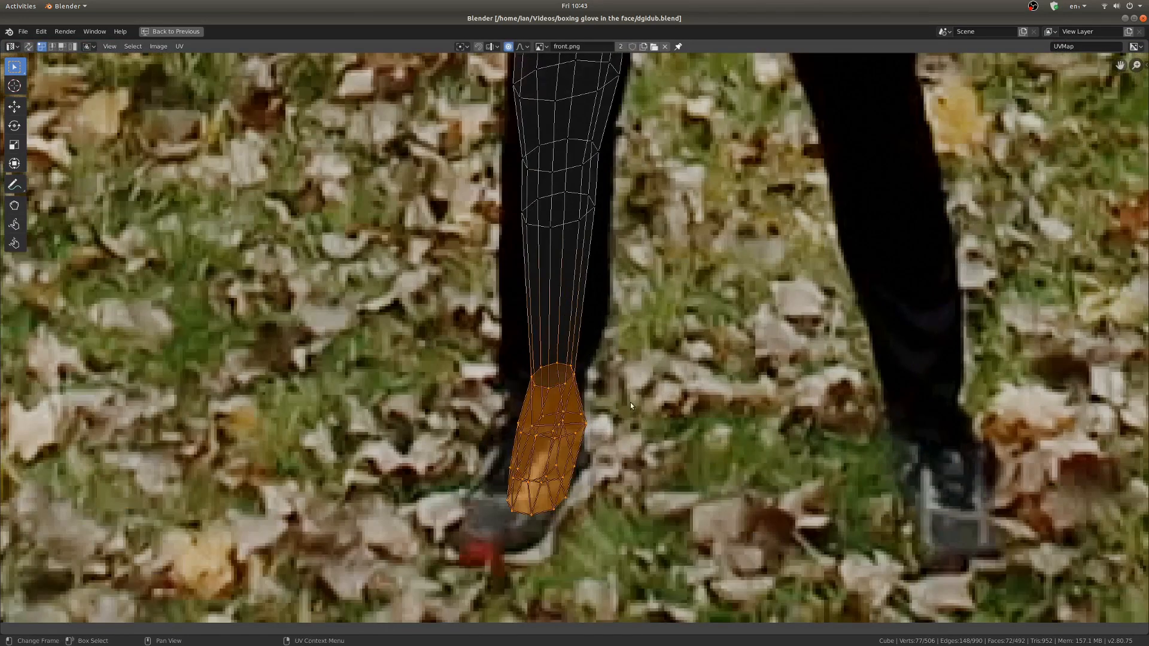
{"action": "key", "text": "g"}
{"action": "left_click", "coordinate": [594, 528]}
{"action": "key", "text": "ctrl+space"}
{"action": "key", "text": "Tab"}
{"action": "key", "text": "alt+a"}
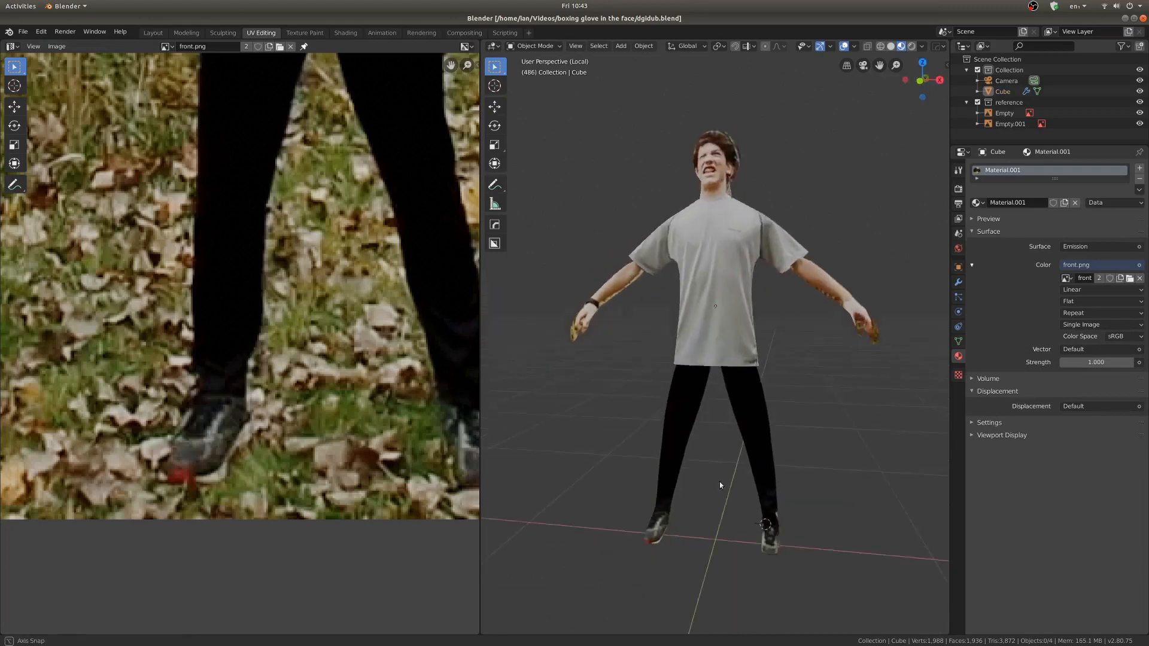
{"action": "mouse_move", "coordinate": [719, 483]}
{"action": "middle_mouse_down"}
{"action": "mouse_move", "coordinate": [698, 486]}
{"action": "mouse_move", "coordinate": [737, 469]}
{"action": "middle_mouse_up"}
Step: Select the whole arm without the watch and scale its UV island to the bare arm in the photo
{"action": "key", "text": "Tab"}
{"action": "key", "text": "alt+a"}
{"action": "middle_click_drag", "start_coordinate": [740, 304], "coordinate": [720, 363], "text": "shift"}
{"action": "key", "text": "l"}
{"action": "key", "text": "ctrl+space"}
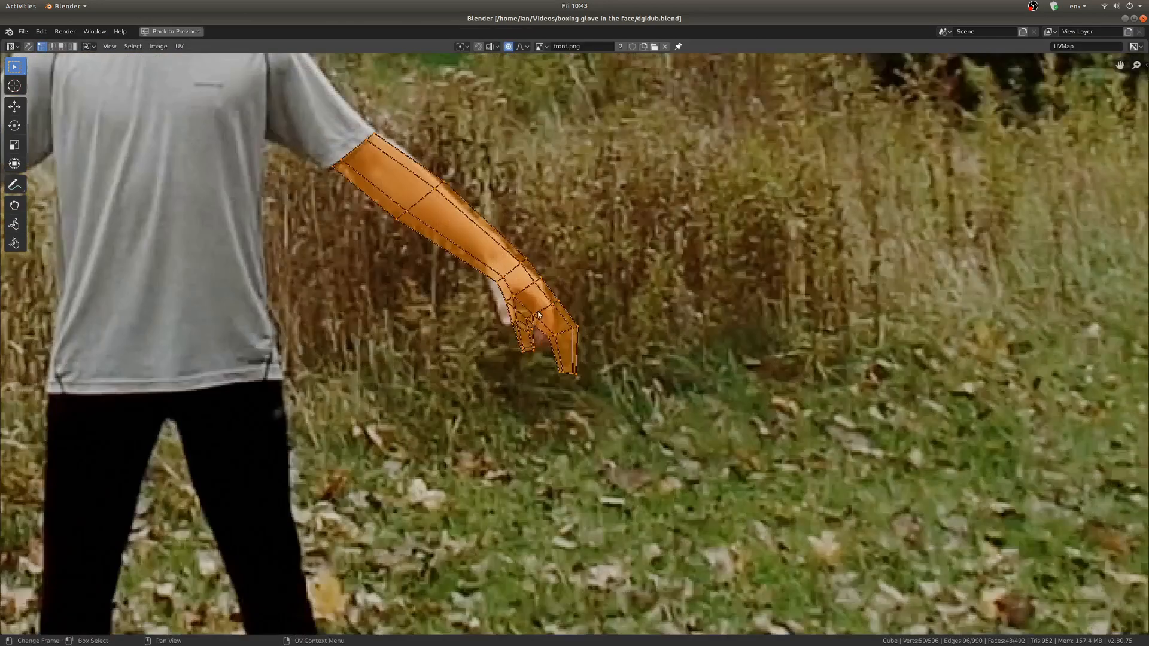
{"action": "scroll", "coordinate": [563, 359], "scroll_direction": "up", "scroll_amount": 1}
{"action": "key", "text": "s"}
{"action": "left_click", "coordinate": [587, 371]}
Step: Rotate and move the arm's UV island so it lies along the forearm below the sleeve
{"action": "scroll", "coordinate": [580, 371], "scroll_direction": "up", "scroll_amount": 2}
{"action": "key", "text": "r"}
{"action": "left_click", "coordinate": [730, 307]}
{"action": "key", "text": "g"}
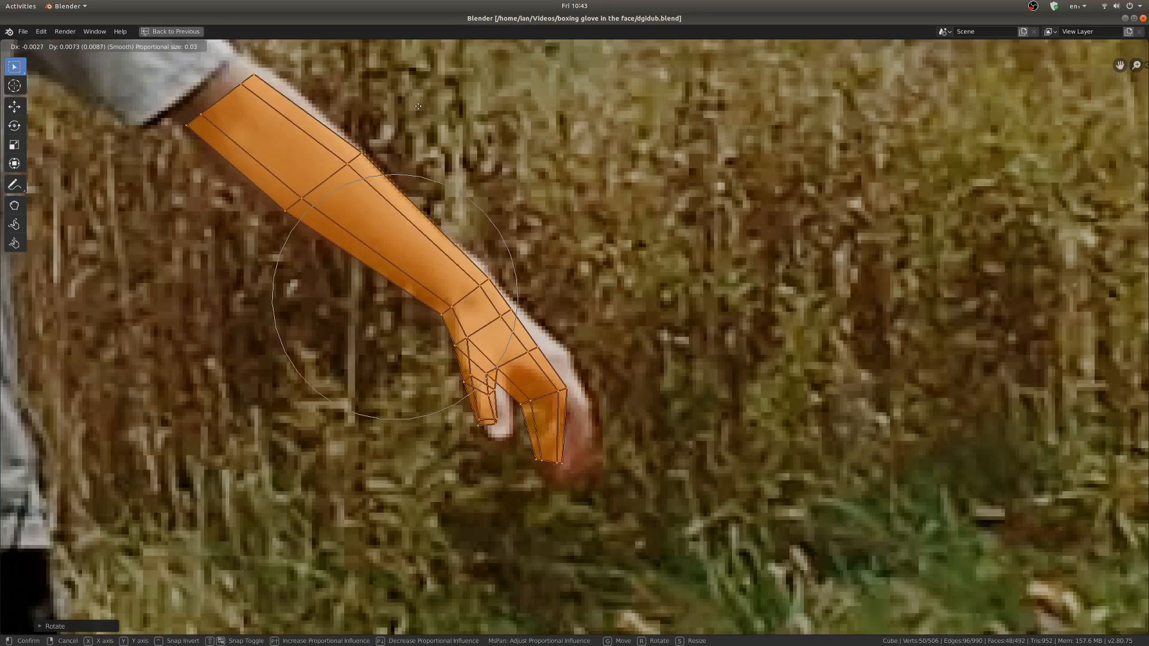
{"action": "left_click", "coordinate": [418, 106]}
{"action": "scroll", "coordinate": [383, 108], "scroll_direction": "down", "scroll_amount": 1}
{"action": "middle_click_drag", "start_coordinate": [248, 100], "coordinate": [332, 192]}
{"action": "key", "text": "alt+a"}
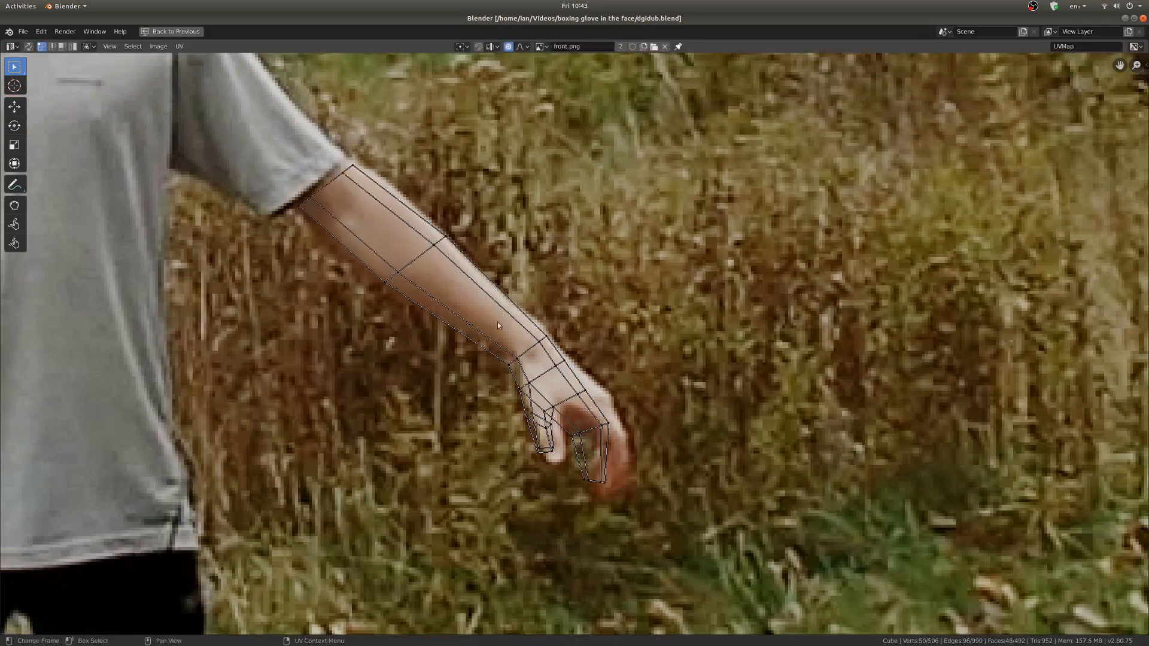
Step: Select the hand UVs of the arm without the watch and move them onto the photographed hand
{"action": "left_click_drag", "start_coordinate": [495, 320], "coordinate": [676, 509]}
{"action": "scroll", "coordinate": [735, 514], "scroll_direction": "up", "scroll_amount": 3}
{"action": "middle_click_drag", "start_coordinate": [569, 402], "coordinate": [693, 487]}
{"action": "key", "text": "g"}
{"action": "left_click", "coordinate": [716, 483]}
{"action": "key", "text": "alt+a"}
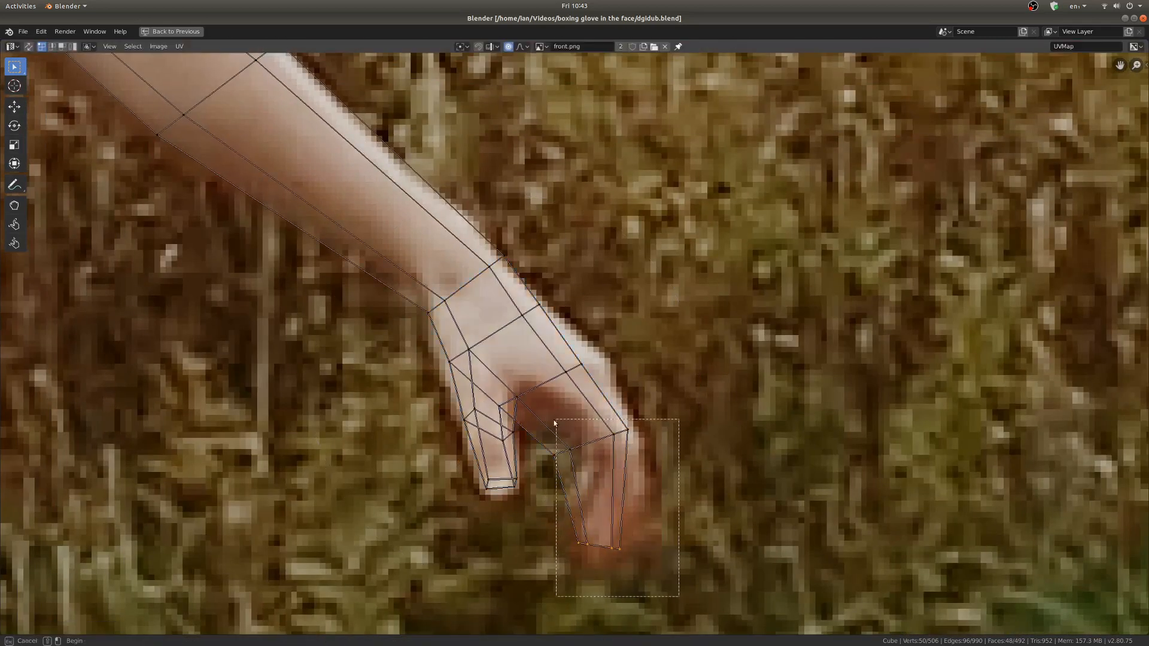
Step: Fit the finger and knuckle UVs to the bent fingers and check the textured model in Object Mode
{"action": "left_click_drag", "start_coordinate": [555, 422], "coordinate": [556, 420]}
{"action": "key", "text": "g"}
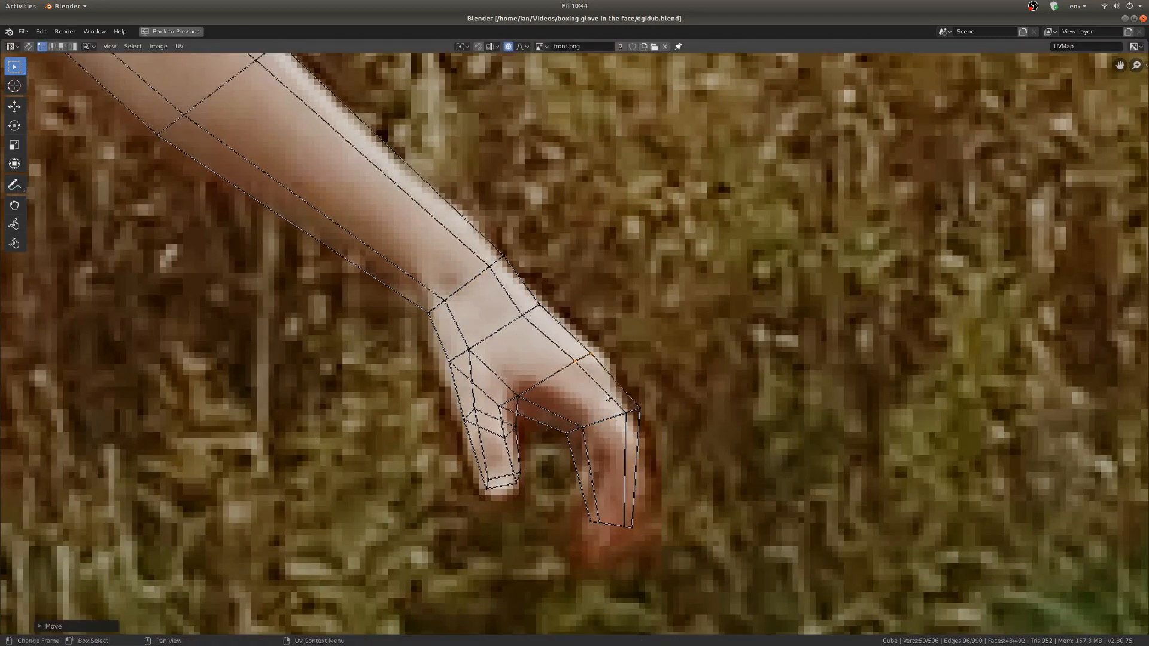
{"action": "left_click", "coordinate": [611, 463]}
{"action": "scroll", "coordinate": [602, 431], "scroll_direction": "down", "scroll_amount": 9}
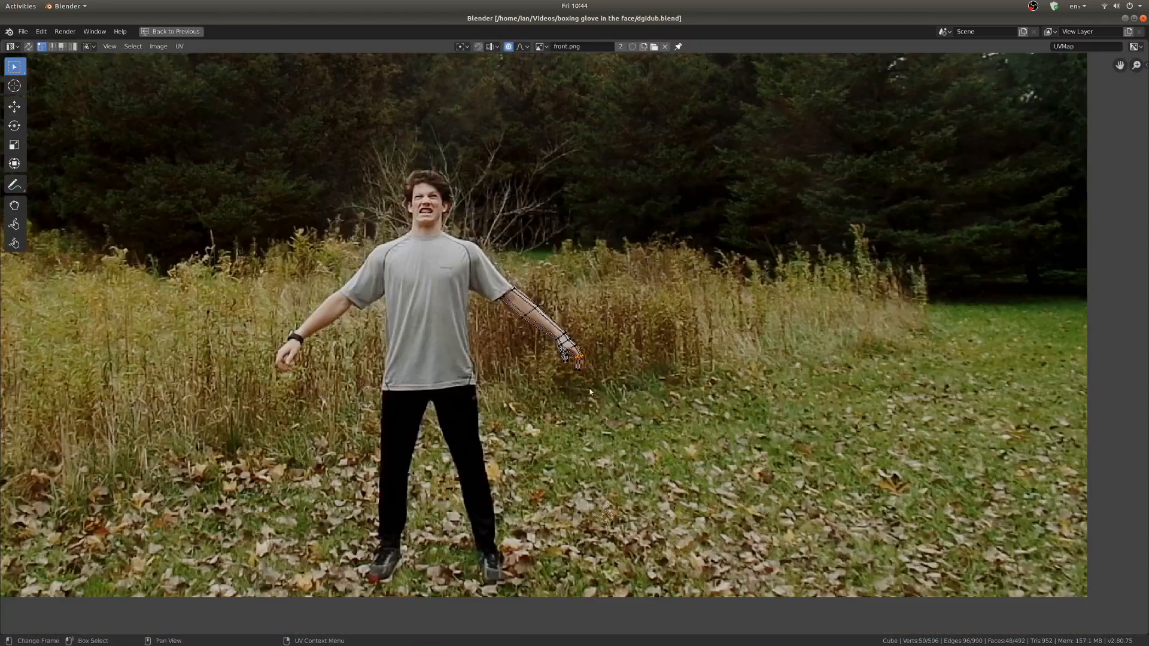
{"action": "key", "text": "ctrl+space"}
{"action": "key", "text": "Tab"}
{"action": "middle_click_drag", "start_coordinate": [828, 418], "coordinate": [844, 390]}
{"action": "key", "text": "Tab"}
Step: Select the three matching outer faces on each hand and move them together along the Y axis
{"action": "middle_click_drag", "start_coordinate": [755, 415], "coordinate": [655, 405]}
{"action": "key", "text": "ctrl+space"}
{"action": "key", "text": "3"}
{"action": "left_click", "coordinate": [317, 344]}
{"action": "left_click", "coordinate": [288, 373], "text": "shift"}
{"action": "left_click", "coordinate": [259, 404], "text": "shift"}
{"action": "middle_click_drag", "start_coordinate": [259, 405], "coordinate": [162, 400]}
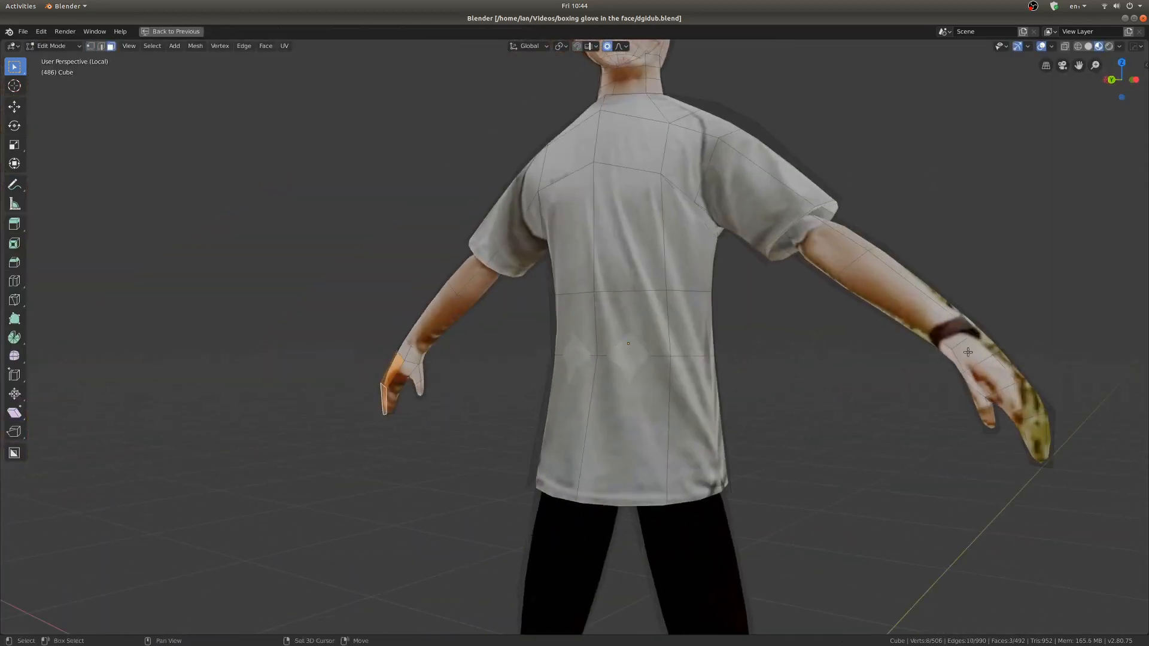
{"action": "left_click", "coordinate": [971, 365], "text": "shift"}
{"action": "left_click", "coordinate": [1001, 386], "text": "shift"}
{"action": "left_click", "coordinate": [1028, 413], "text": "shift"}
{"action": "middle_click_drag", "start_coordinate": [1028, 413], "coordinate": [954, 435]}
{"action": "key", "text": "g"}
{"action": "key", "text": "y"}
{"action": "left_click", "coordinate": [905, 423]}
Step: Select the whole watch arm and shift its UVs to follow the forearm in the photo
{"action": "mouse_move", "coordinate": [640, 413]}
{"action": "middle_mouse_down"}
{"action": "mouse_move", "coordinate": [784, 408]}
{"action": "mouse_move", "coordinate": [626, 413]}
{"action": "middle_mouse_up"}
{"action": "key", "text": "Tab"}
{"action": "middle_click_drag", "start_coordinate": [468, 426], "coordinate": [592, 389]}
{"action": "scroll", "coordinate": [482, 380], "scroll_direction": "down", "scroll_amount": 3}
{"action": "key", "text": "Tab"}
{"action": "key", "text": "ctrl+space"}
{"action": "key", "text": "l"}
{"action": "key", "text": "KP_Decimal"}
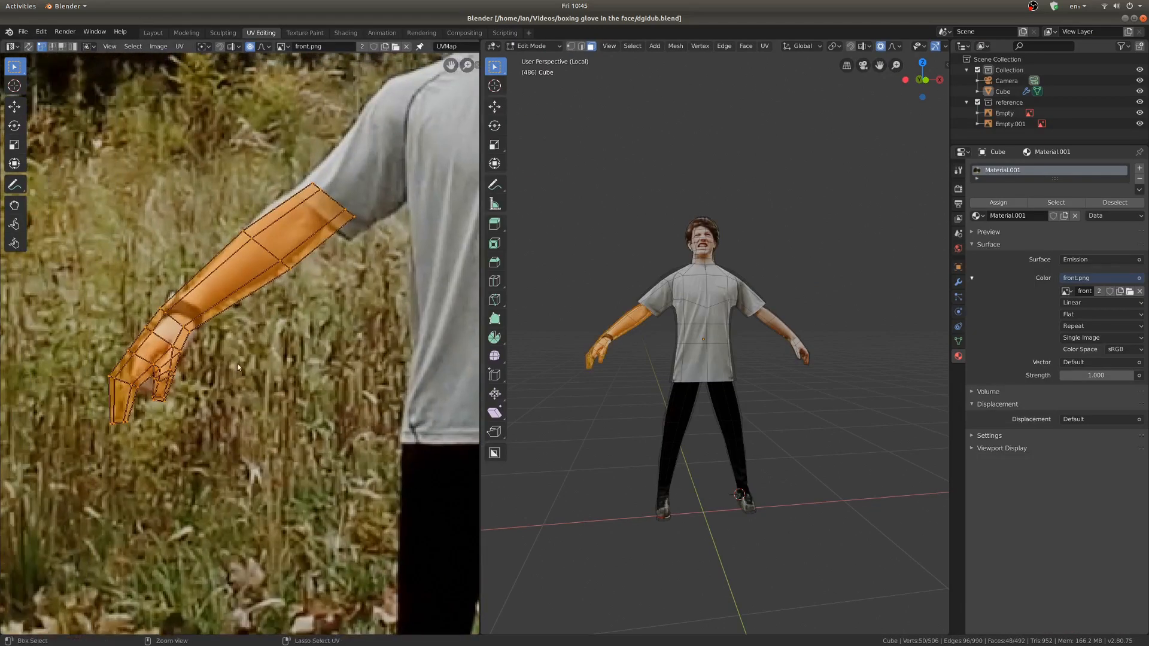
{"action": "key", "text": "ctrl+space"}
{"action": "scroll", "coordinate": [587, 318], "scroll_direction": "up", "scroll_amount": 2}
{"action": "key", "text": "g"}
{"action": "left_click", "coordinate": [605, 325]}
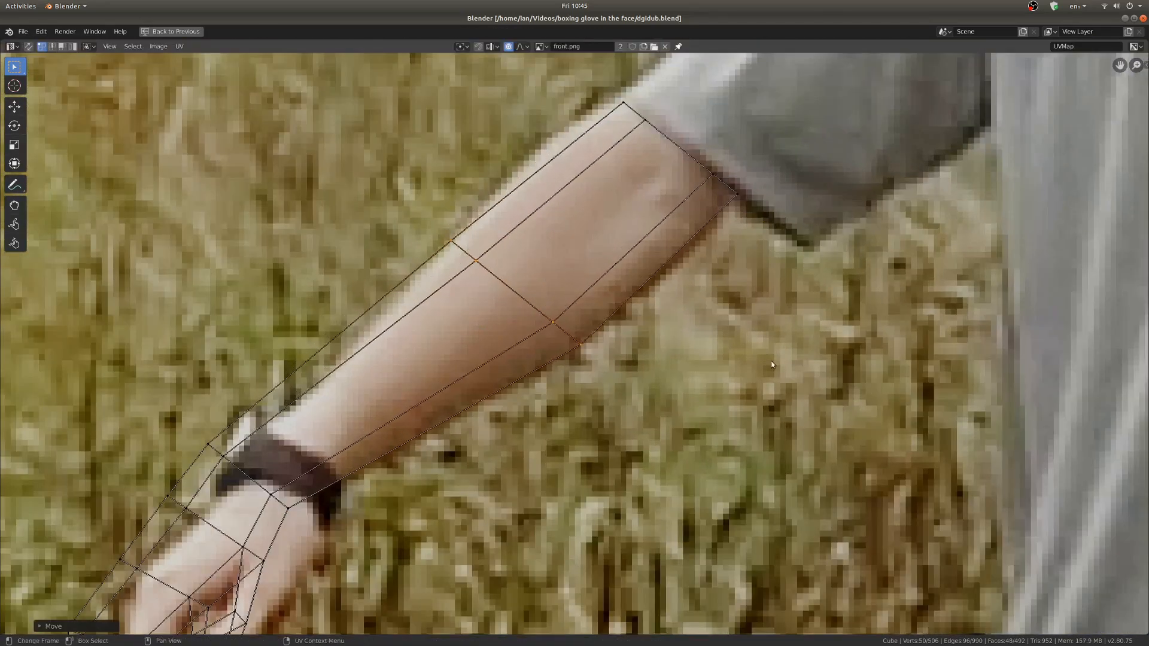
Step: Move and scale the wrist UV loop to match the width of the arm at the watch
{"action": "key", "text": "g"}
{"action": "left_click", "coordinate": [302, 456]}
{"action": "key", "text": "s"}
{"action": "left_click", "coordinate": [581, 384]}
{"action": "middle_click_drag", "start_coordinate": [293, 509], "coordinate": [593, 261]}
Step: Select the hand UVs of the watch arm, then move and scale them onto the photographed hand
{"action": "left_click", "coordinate": [322, 384]}
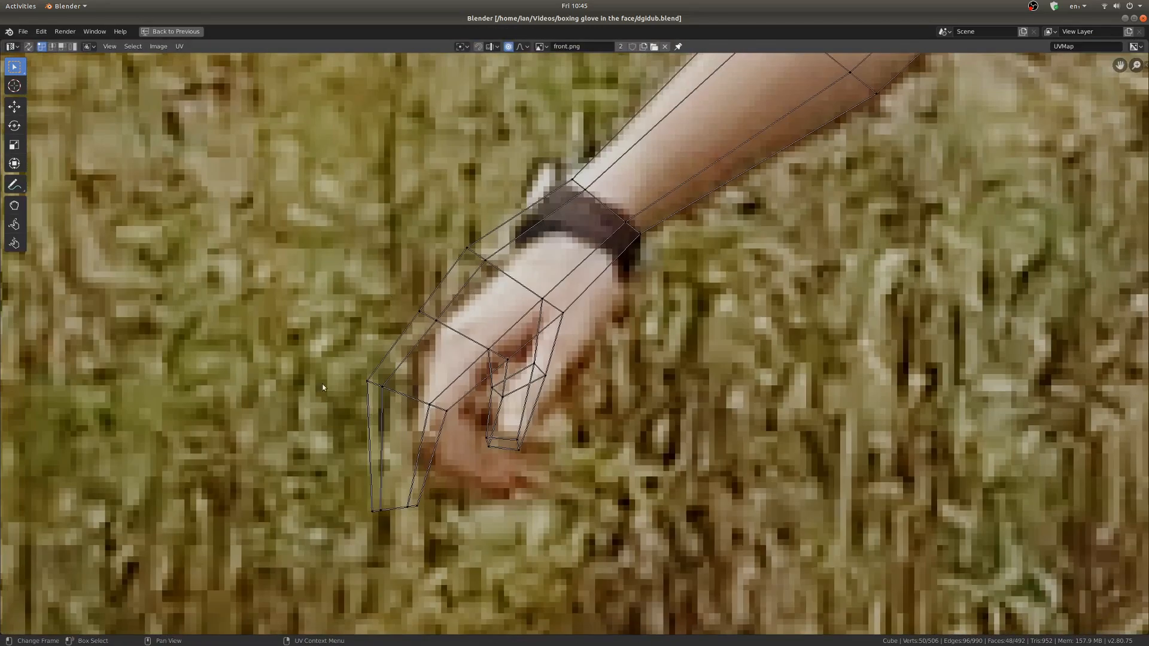
{"action": "left_click_drag", "start_coordinate": [592, 532], "coordinate": [593, 530]}
{"action": "key", "text": "g"}
{"action": "left_click", "coordinate": [850, 338]}
{"action": "scroll", "coordinate": [589, 336], "scroll_direction": "up", "scroll_amount": 1}
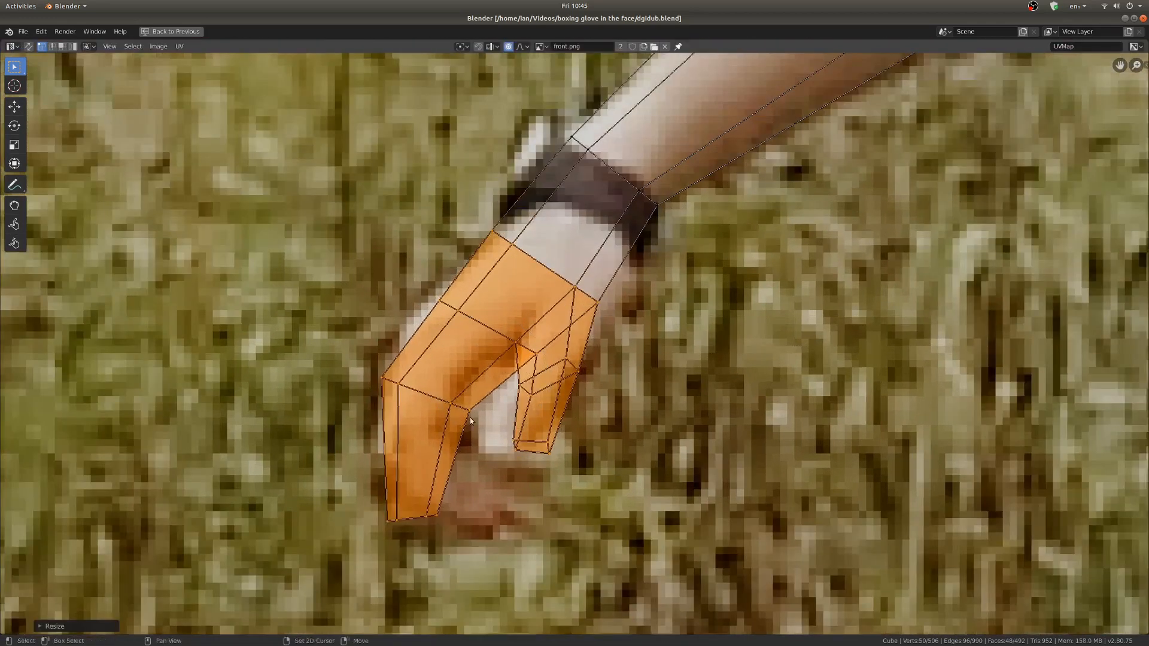
{"action": "scroll", "coordinate": [585, 363], "scroll_direction": "down", "scroll_amount": 2}
{"action": "key", "text": "alt+a"}
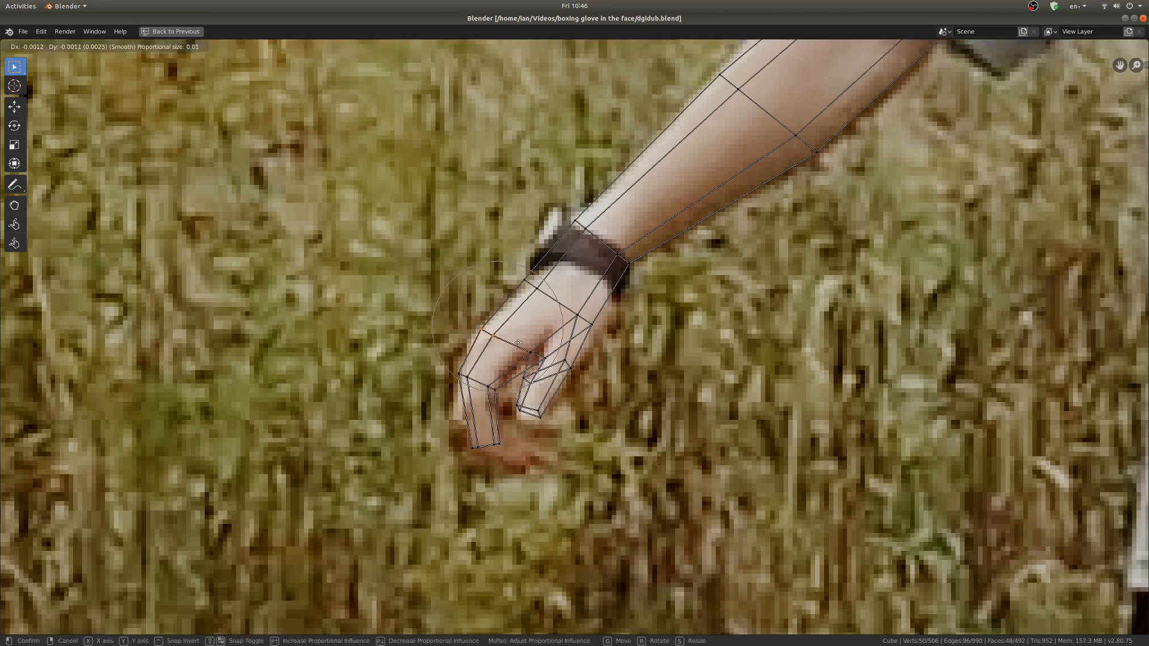
Step: Nudge the knuckle UVs of the watch hand with proportional editing and return to the split layout in Object Mode
{"action": "key", "text": "g"}
{"action": "scroll", "coordinate": [628, 327], "scroll_direction": "down", "scroll_amount": 5}
{"action": "scroll", "coordinate": [670, 332], "scroll_direction": "up", "scroll_amount": 1}
{"action": "scroll", "coordinate": [778, 325], "scroll_direction": "down", "scroll_amount": 5}
{"action": "key", "text": "Tab"}
{"action": "key", "text": "ctrl+space"}
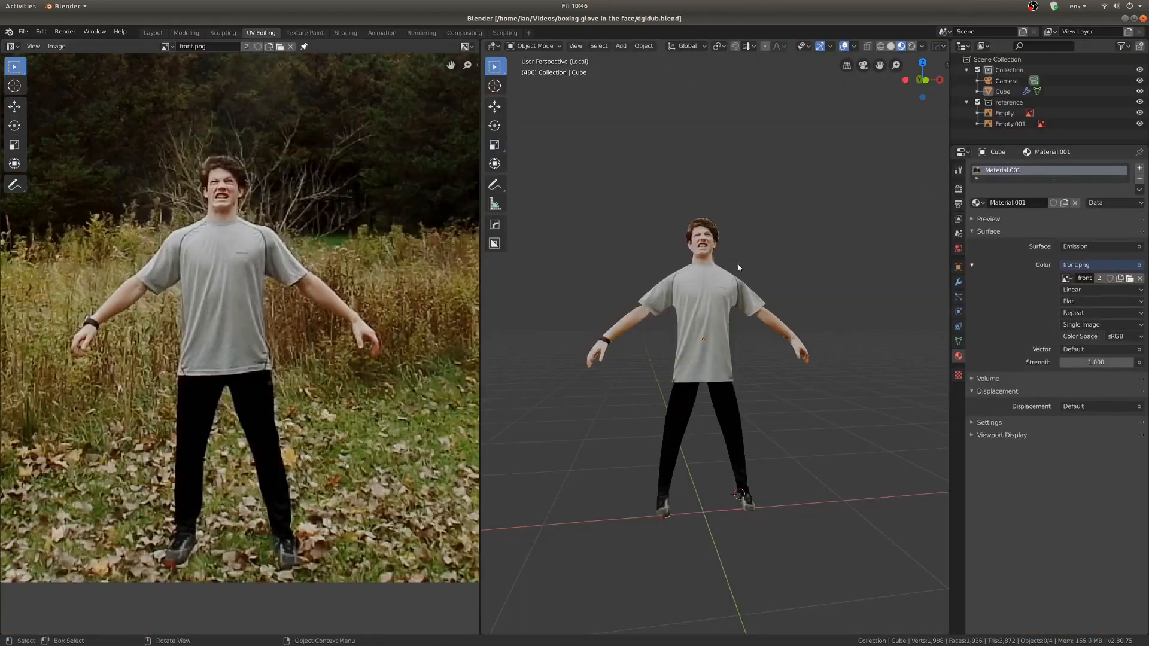
Step: Move vertices along the front of the face in side view to shape the head's profile
{"action": "scroll", "coordinate": [738, 264], "scroll_direction": "up", "scroll_amount": 4}
{"action": "middle_click_drag", "start_coordinate": [738, 264], "coordinate": [622, 303]}
{"action": "scroll", "coordinate": [778, 318], "scroll_direction": "up", "scroll_amount": 4}
{"action": "scroll", "coordinate": [782, 335], "scroll_direction": "up", "scroll_amount": 3}
{"action": "key", "text": "Tab"}
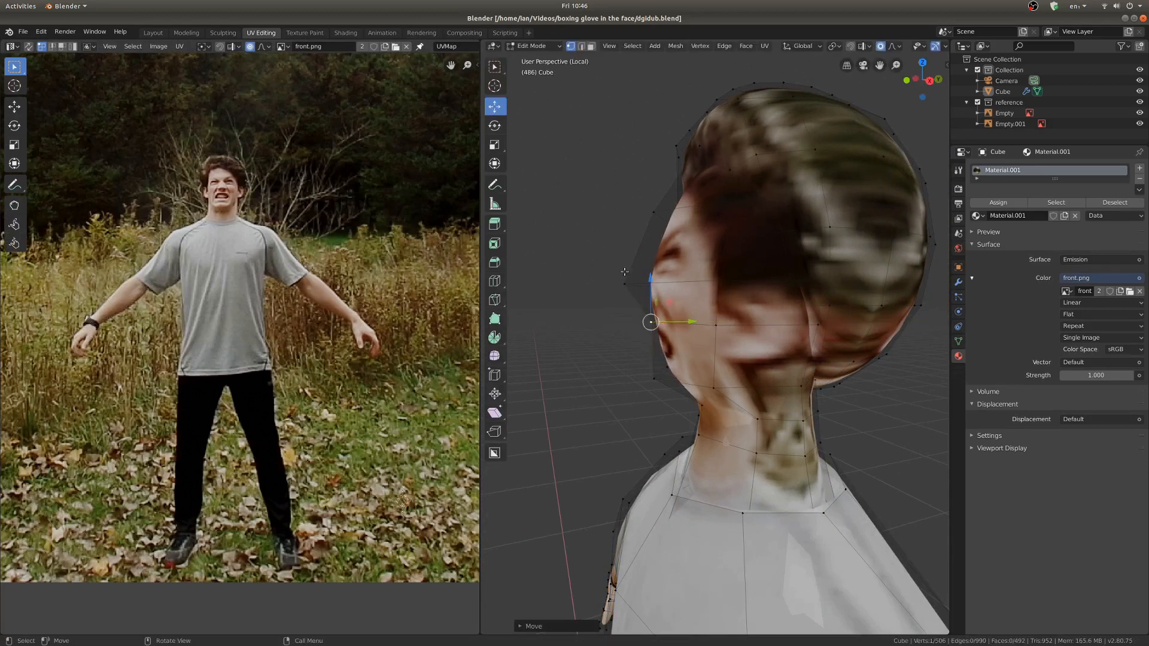
{"action": "left_click_drag", "start_coordinate": [665, 188], "coordinate": [663, 182]}
{"action": "middle_click_drag", "start_coordinate": [663, 182], "coordinate": [697, 269]}
Step: Adjust the side of the head with proportional editing and check the head from the front in Object Mode
{"action": "left_click", "coordinate": [789, 233]}
{"action": "left_click", "coordinate": [892, 46]}
{"action": "scroll", "coordinate": [722, 276], "scroll_direction": "down", "scroll_amount": 17}
{"action": "left_click_drag", "start_coordinate": [740, 274], "coordinate": [718, 277]}
{"action": "key", "text": "Tab"}
{"action": "scroll", "coordinate": [654, 313], "scroll_direction": "down", "scroll_amount": 6}
{"action": "middle_click_drag", "start_coordinate": [655, 313], "coordinate": [772, 305]}
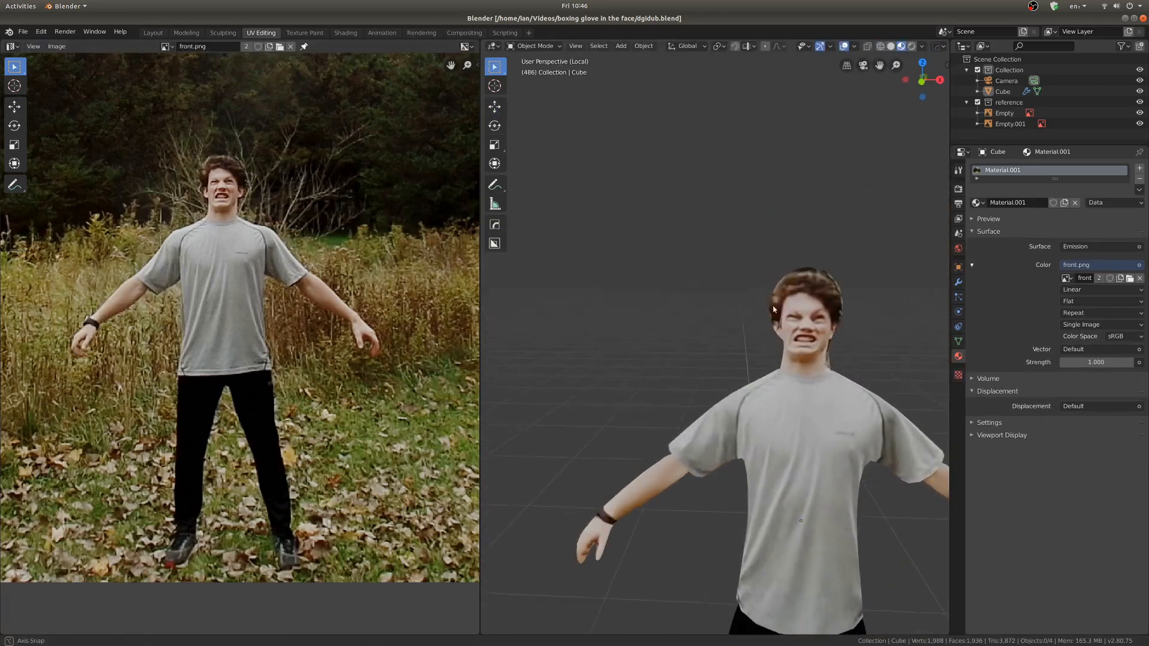
Step: Select the linked face and neck mesh and shift its UV island over the face in the photo
{"action": "key", "text": "ctrl+Tab"}
{"action": "left_click", "coordinate": [853, 280]}
{"action": "key", "text": "a"}
{"action": "key", "text": "a"}
{"action": "middle_click_drag", "start_coordinate": [838, 293], "coordinate": [763, 317]}
{"action": "key", "text": "l"}
{"action": "middle_click_drag", "start_coordinate": [226, 190], "coordinate": [287, 348]}
{"action": "scroll", "coordinate": [287, 348], "scroll_direction": "up", "scroll_amount": 7}
{"action": "key", "text": "a"}
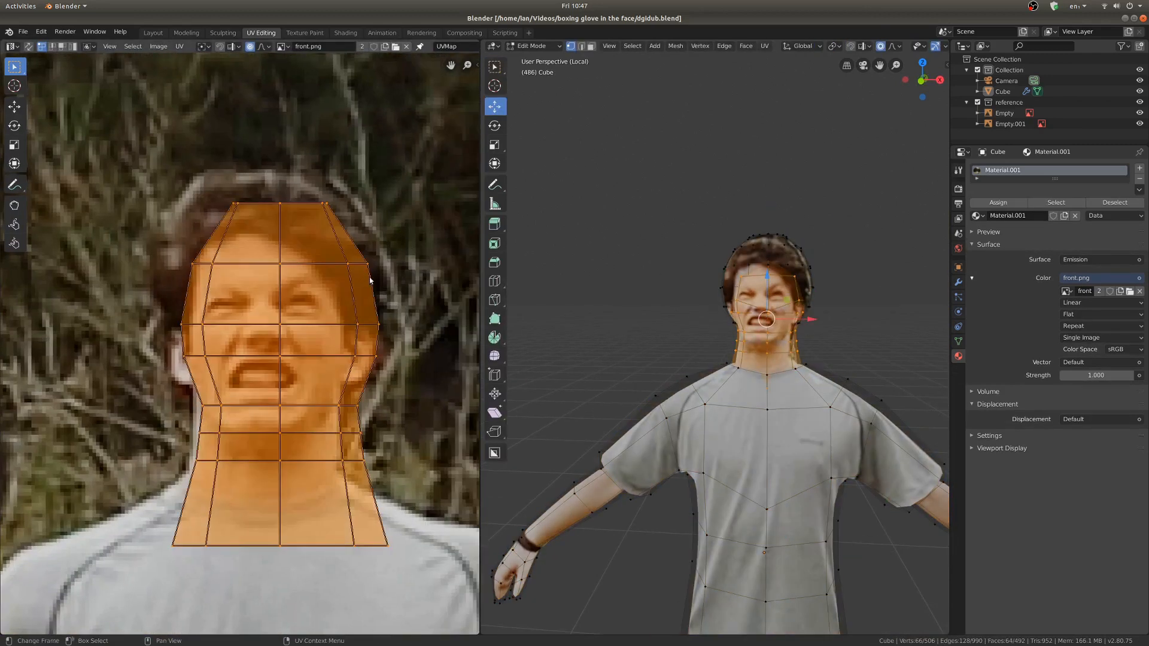
{"action": "key", "text": "g"}
{"action": "left_click", "coordinate": [355, 289]}
{"action": "scroll", "coordinate": [799, 279], "scroll_direction": "up", "scroll_amount": 1}
{"action": "middle_click_drag", "start_coordinate": [801, 279], "coordinate": [792, 278]}
{"action": "key", "text": "u"}
{"action": "left_click", "coordinate": [792, 278]}
{"action": "scroll", "coordinate": [457, 282], "scroll_direction": "down", "scroll_amount": 5}
{"action": "key", "text": "s"}
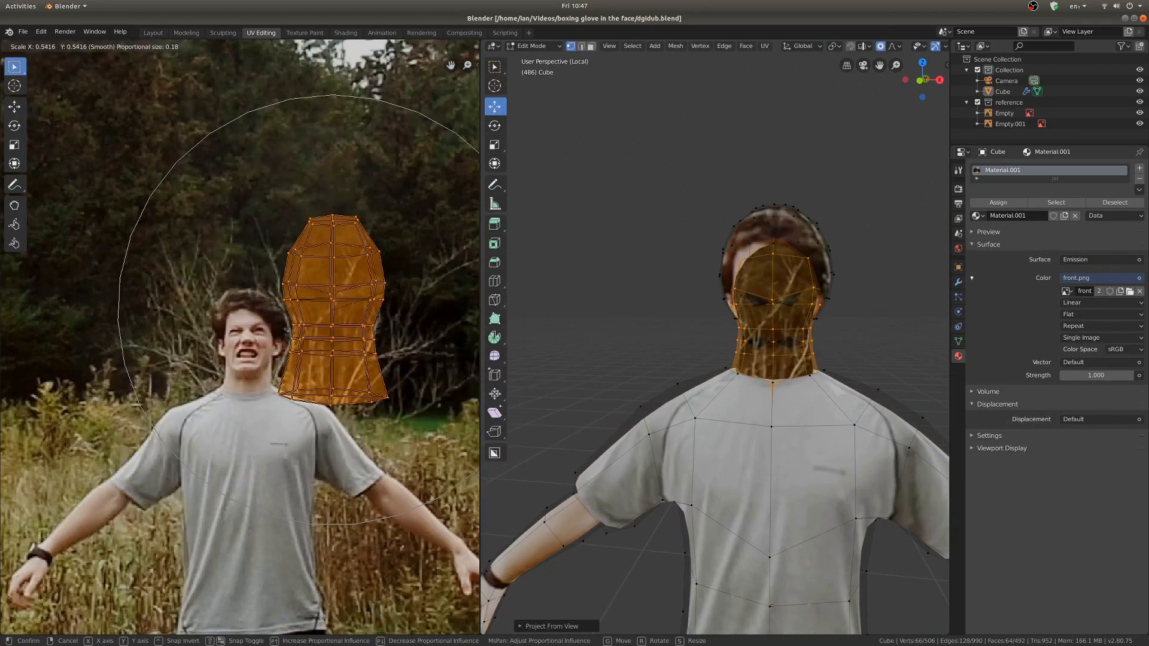
{"action": "right_click", "coordinate": [402, 292]}
{"action": "key", "text": "ctrl+z"}
Step: Move the face and neck UV vertices with proportional editing to align the nose, jaw and neck with the photo
{"action": "scroll", "coordinate": [292, 330], "scroll_direction": "up", "scroll_amount": 6}
{"action": "left_click", "coordinate": [280, 322]}
{"action": "key", "text": "g"}
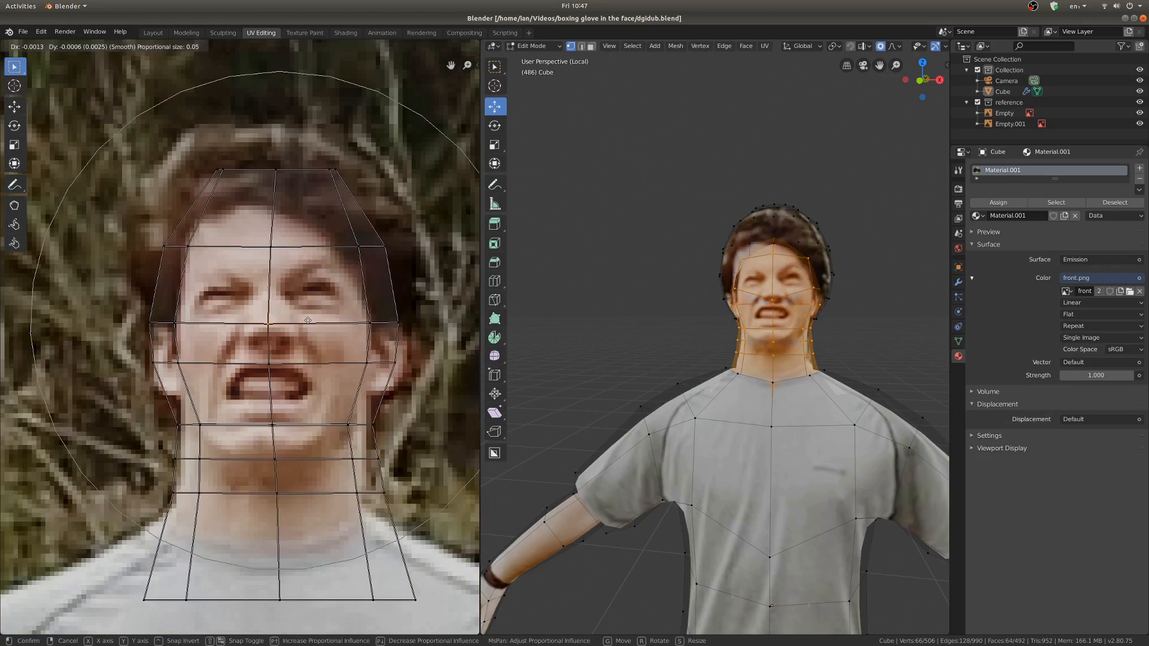
{"action": "key", "text": "g"}
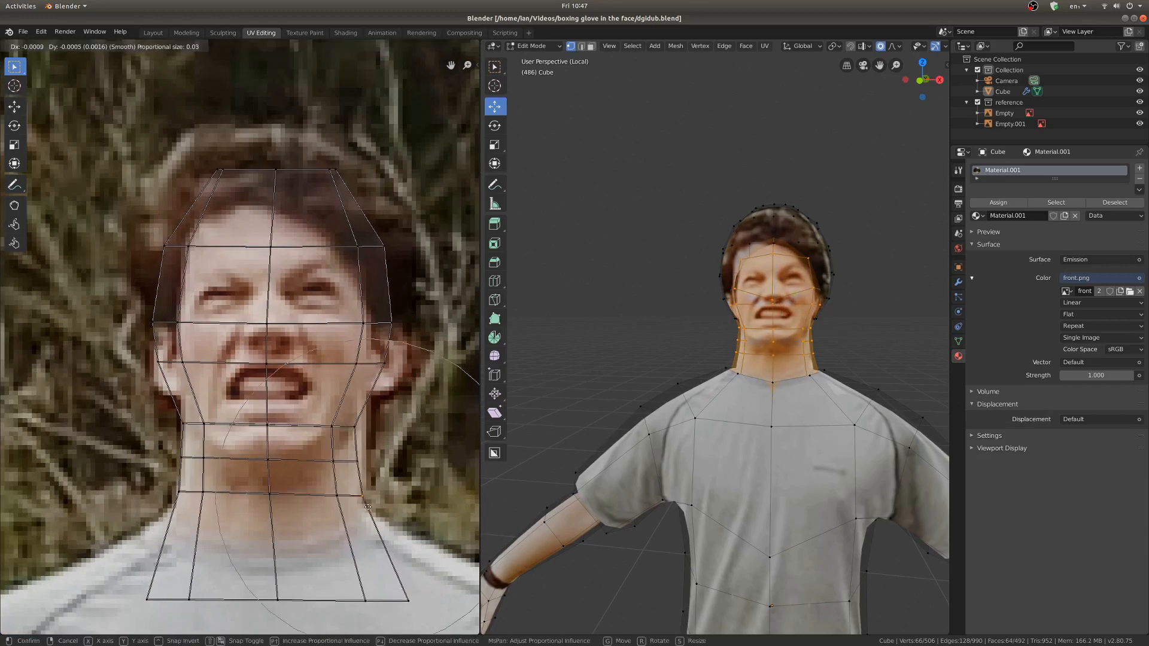
{"action": "scroll", "coordinate": [751, 183], "scroll_direction": "up", "scroll_amount": 5}
{"action": "key", "text": "alt+a"}
{"action": "key", "text": "KP_Divide"}
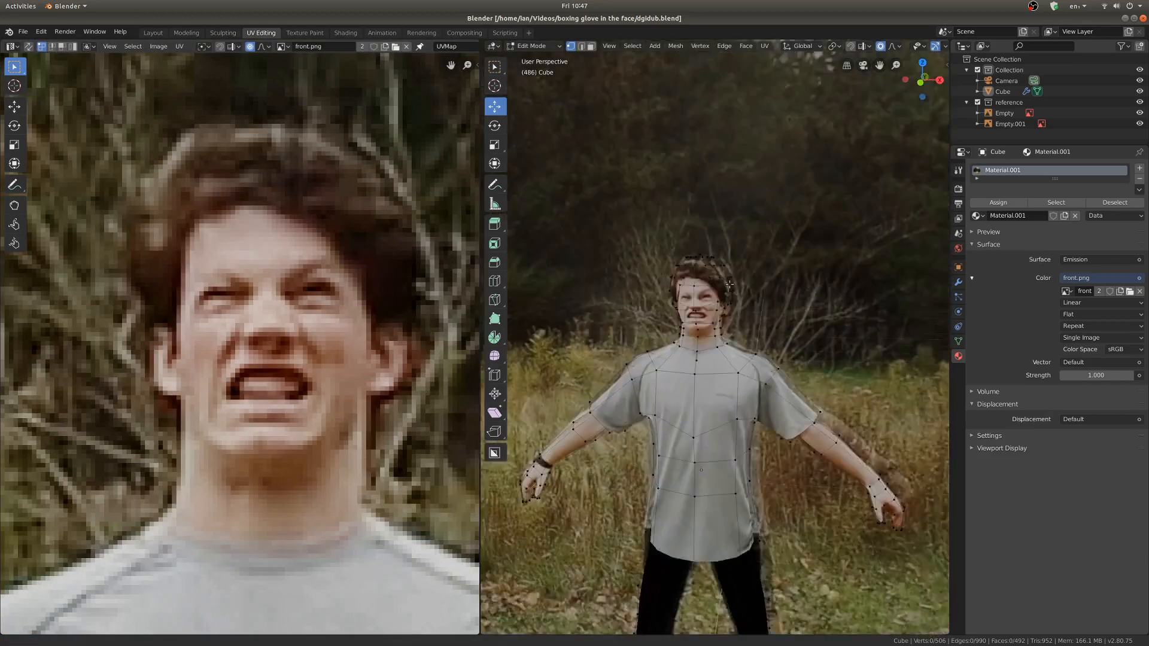
{"action": "key", "text": "KP_Divide"}
Step: Select the linked hair mesh, then scale and move its UV island over the hair in the photo
{"action": "scroll", "coordinate": [772, 108], "scroll_direction": "up", "scroll_amount": 7}
{"action": "key", "text": "l"}
{"action": "key", "text": "a"}
{"action": "key", "text": "s"}
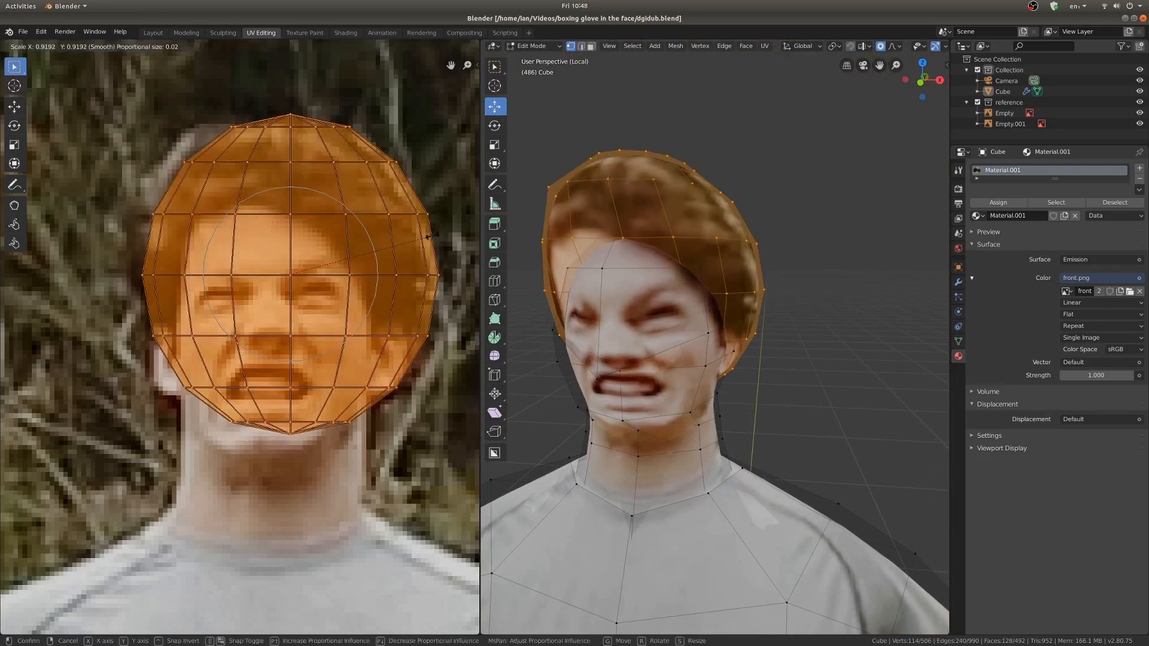
{"action": "left_click", "coordinate": [453, 240]}
{"action": "key", "text": "g"}
{"action": "left_click", "coordinate": [431, 241]}
Step: Shift the scaled hair UV island over the head in the photo and reposition its forehead vertices with proportional editing
{"action": "key", "text": "g"}
{"action": "left_click", "coordinate": [433, 245]}
{"action": "left_click", "coordinate": [273, 234]}
{"action": "key", "text": "g"}
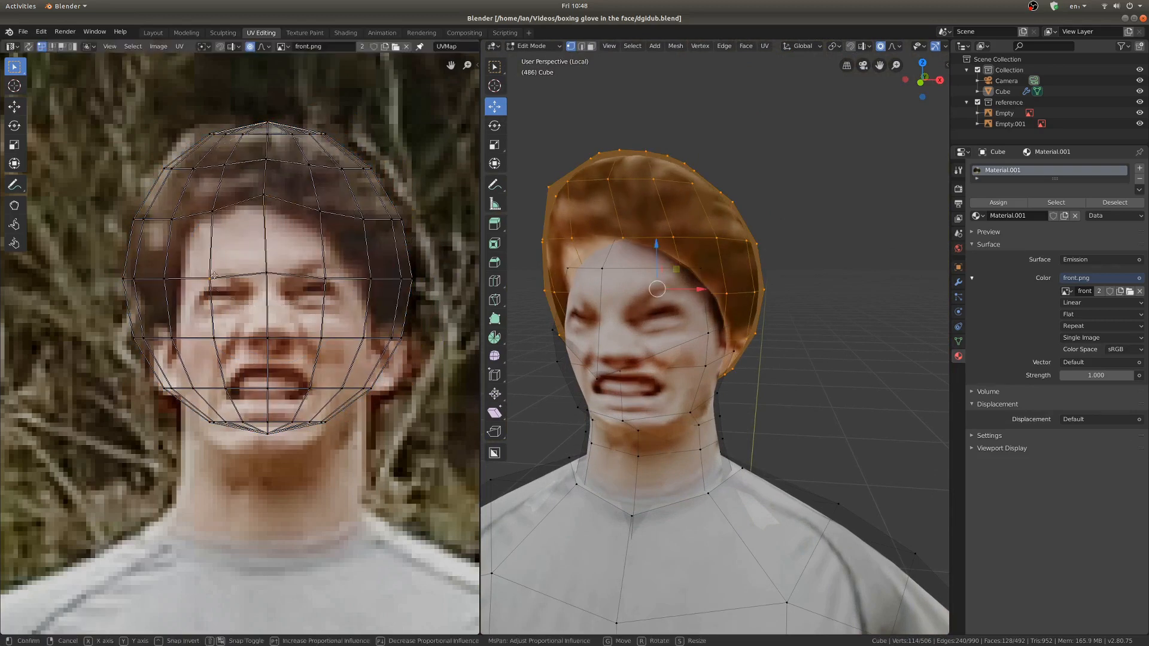
{"action": "left_click", "coordinate": [200, 215]}
{"action": "scroll", "coordinate": [719, 285], "scroll_direction": "up", "scroll_amount": 2}
{"action": "left_click", "coordinate": [195, 262]}
Step: Adjust the hair UV vertex beside the ear with proportional editing and clear the selection
{"action": "middle_click_drag", "start_coordinate": [676, 287], "coordinate": [635, 287]}
{"action": "left_click", "coordinate": [402, 338]}
{"action": "key", "text": "g"}
{"action": "left_click", "coordinate": [403, 338]}
{"action": "scroll", "coordinate": [772, 281], "scroll_direction": "down", "scroll_amount": 6}
{"action": "key", "text": "alt+a"}
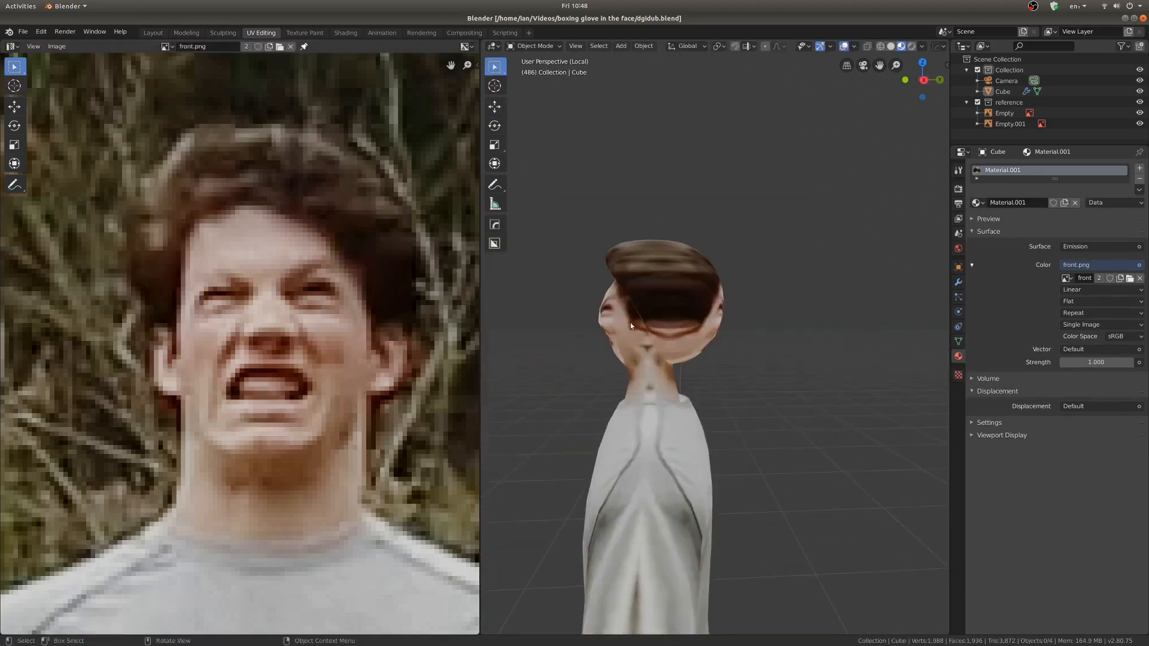
Step: Switch to face selection and select the hair mesh face just below the hair on the side of the head
{"action": "scroll", "coordinate": [635, 311], "scroll_direction": "up", "scroll_amount": 3}
{"action": "key", "text": "l"}
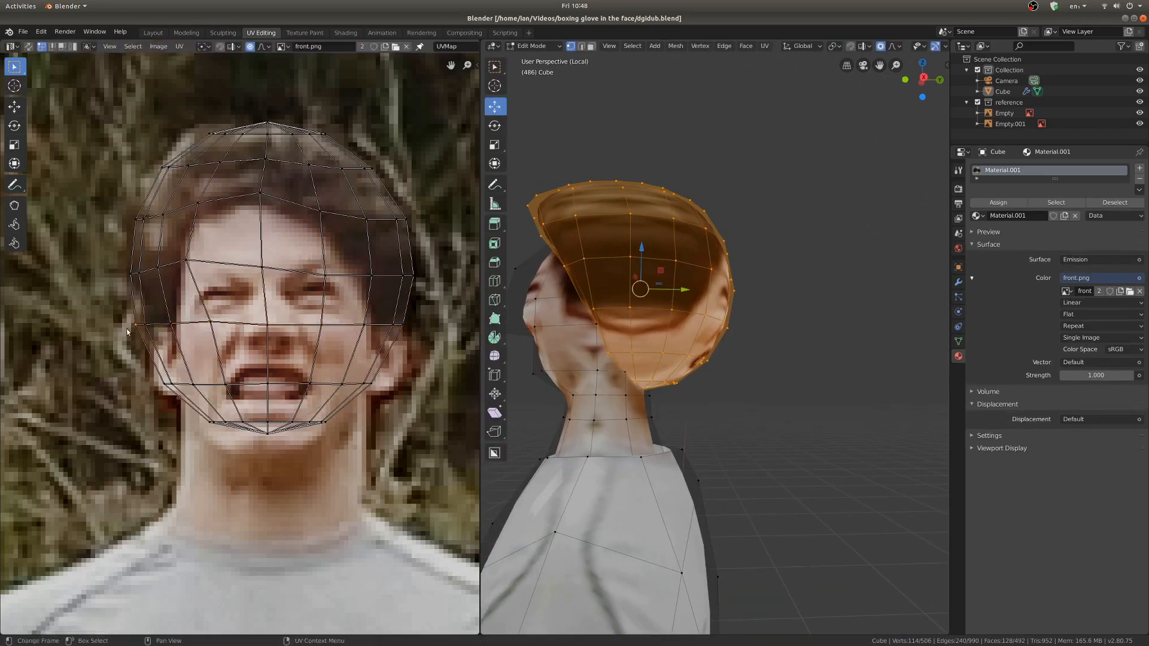
{"action": "middle_click_drag", "start_coordinate": [663, 313], "coordinate": [614, 328]}
{"action": "left_click", "coordinate": [591, 46]}
{"action": "left_click", "coordinate": [595, 334]}
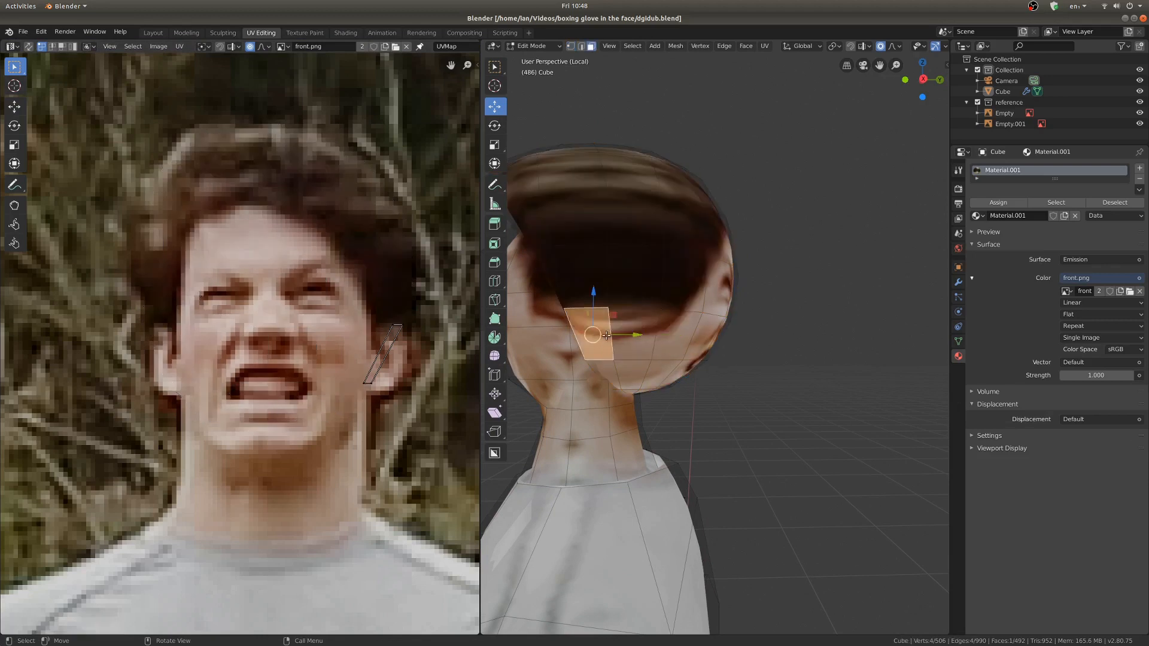
Step: Try to extend the selection along the lower hair mesh row by shortest path, and undo it
{"action": "middle_click_drag", "start_coordinate": [598, 333], "coordinate": [868, 335]}
{"action": "left_click", "coordinate": [885, 335], "text": "ctrl"}
{"action": "middle_click_drag", "start_coordinate": [884, 335], "coordinate": [635, 335]}
{"action": "key", "text": "ctrl+z"}
{"action": "left_click", "coordinate": [885, 335], "text": "ctrl"}
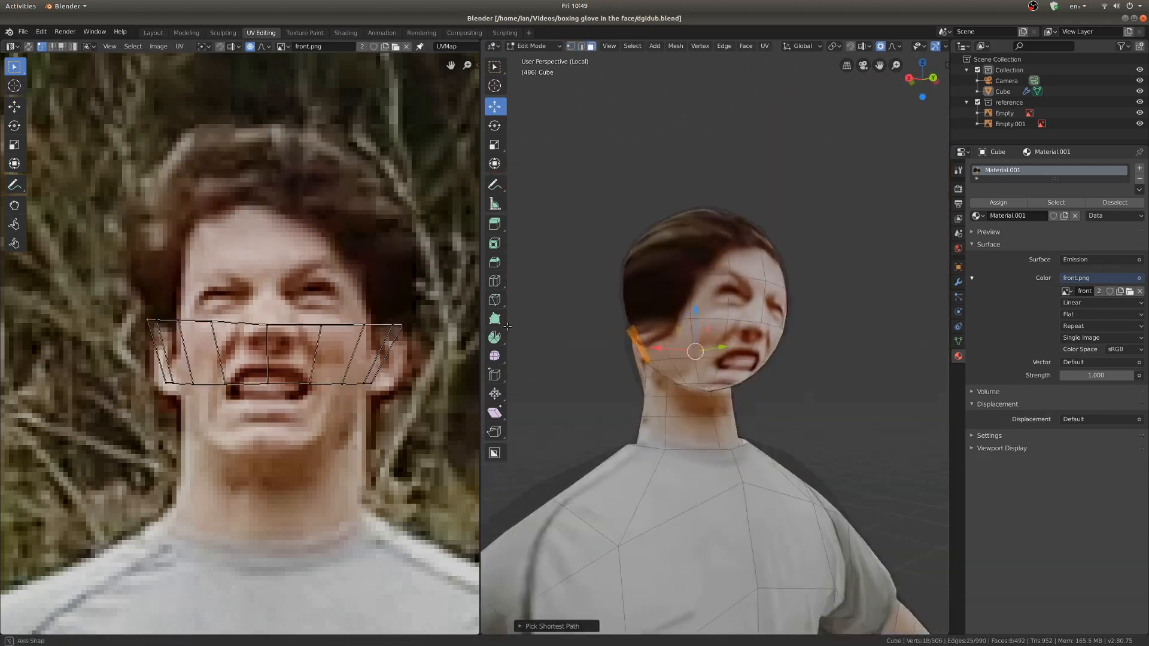
{"action": "key", "text": "ctrl+z"}
Step: Select the lower row of hair mesh faces running across the front of the head and hide it
{"action": "left_click", "coordinate": [745, 338]}
{"action": "left_click", "coordinate": [745, 339], "text": "ctrl"}
{"action": "middle_click_drag", "start_coordinate": [745, 339], "coordinate": [568, 337]}
{"action": "left_click", "coordinate": [802, 329], "text": "ctrl"}
{"action": "middle_click_drag", "start_coordinate": [802, 329], "coordinate": [877, 353]}
{"action": "scroll", "coordinate": [778, 353], "scroll_direction": "down", "scroll_amount": 8}
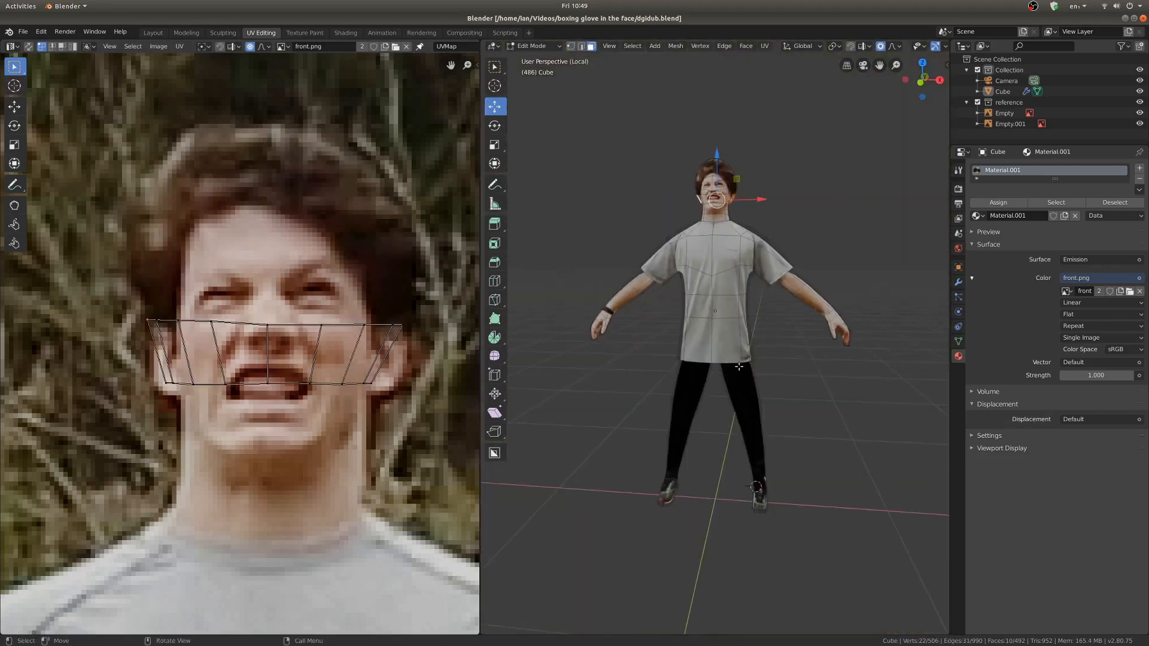
{"action": "scroll", "coordinate": [839, 335], "scroll_direction": "up", "scroll_amount": 7}
{"action": "middle_click_drag", "start_coordinate": [676, 336], "coordinate": [669, 311]}
{"action": "key", "text": "h"}
Step: Select the hair mesh faces covering the eyes and forehead and hide them
{"action": "left_click", "coordinate": [672, 303]}
{"action": "left_click", "coordinate": [670, 254], "text": "shift"}
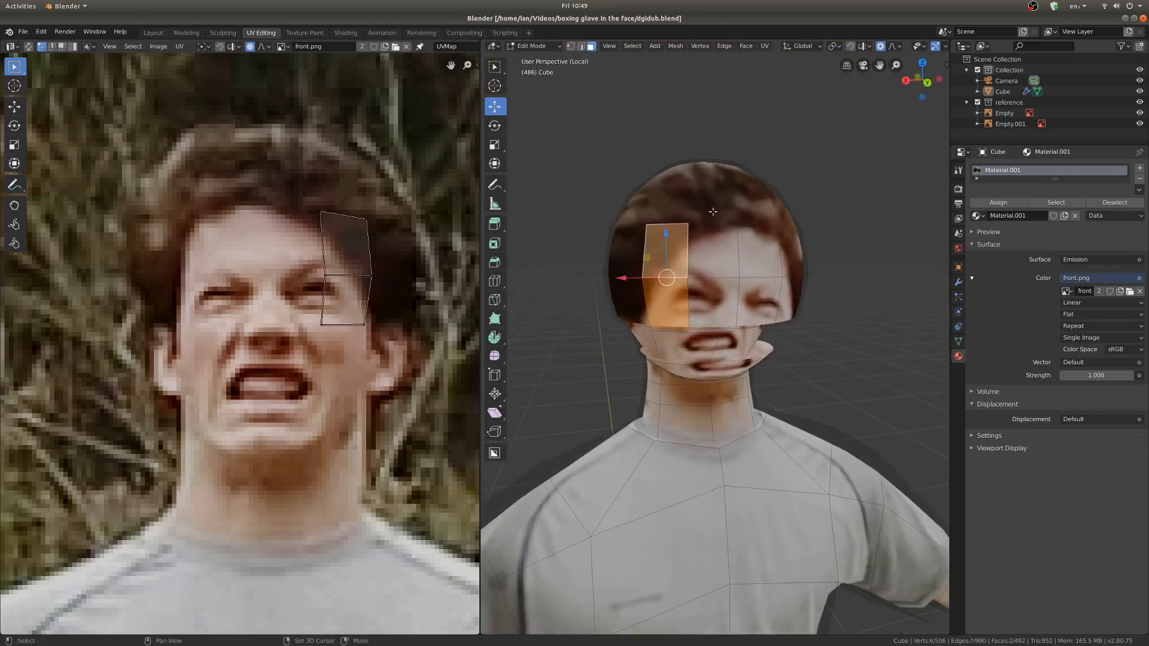
{"action": "left_click", "coordinate": [780, 208], "text": "shift"}
{"action": "left_click", "coordinate": [789, 252], "text": "shift"}
{"action": "left_click", "coordinate": [789, 300], "text": "shift"}
{"action": "scroll", "coordinate": [778, 323], "scroll_direction": "down", "scroll_amount": 5}
{"action": "middle_click_drag", "start_coordinate": [730, 338], "coordinate": [752, 351]}
{"action": "scroll", "coordinate": [753, 351], "scroll_direction": "up", "scroll_amount": 1}
{"action": "key", "text": "h"}
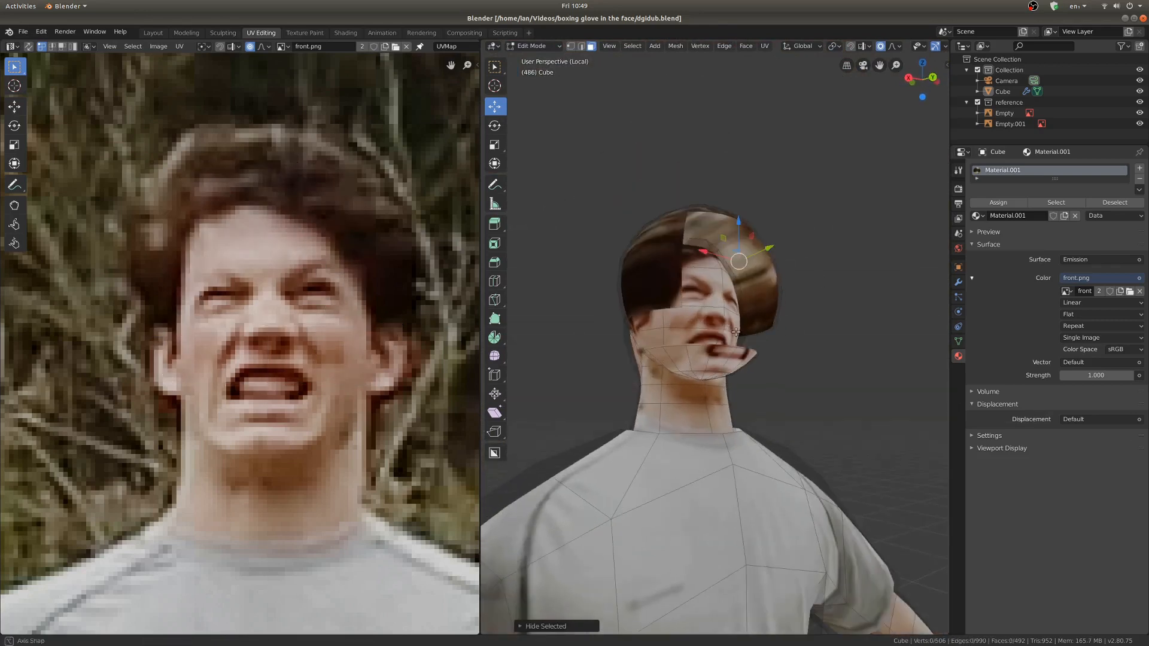
Step: Select and hide the hair mesh faces around the chin in front view, and reveal all hidden faces as a selection
{"action": "scroll", "coordinate": [696, 363], "scroll_direction": "up", "scroll_amount": 5}
{"action": "key", "text": "KP_1"}
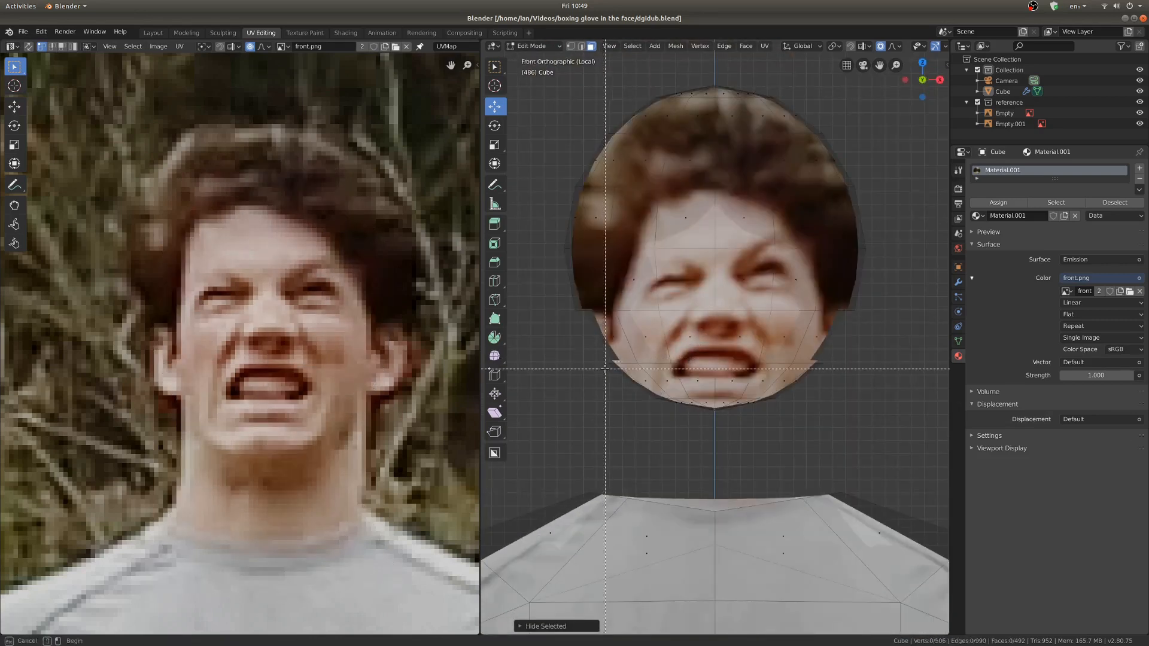
{"action": "left_click_drag", "start_coordinate": [605, 369], "coordinate": [829, 434]}
{"action": "middle_click_drag", "start_coordinate": [728, 398], "coordinate": [838, 419]}
{"action": "key", "text": "h"}
{"action": "key", "text": "alt+h"}
{"action": "scroll", "coordinate": [778, 395], "scroll_direction": "down", "scroll_amount": 5}
{"action": "mouse_move", "coordinate": [778, 395]}
{"action": "middle_mouse_down"}
{"action": "mouse_move", "coordinate": [706, 392]}
{"action": "mouse_move", "coordinate": [770, 382]}
{"action": "middle_mouse_up"}
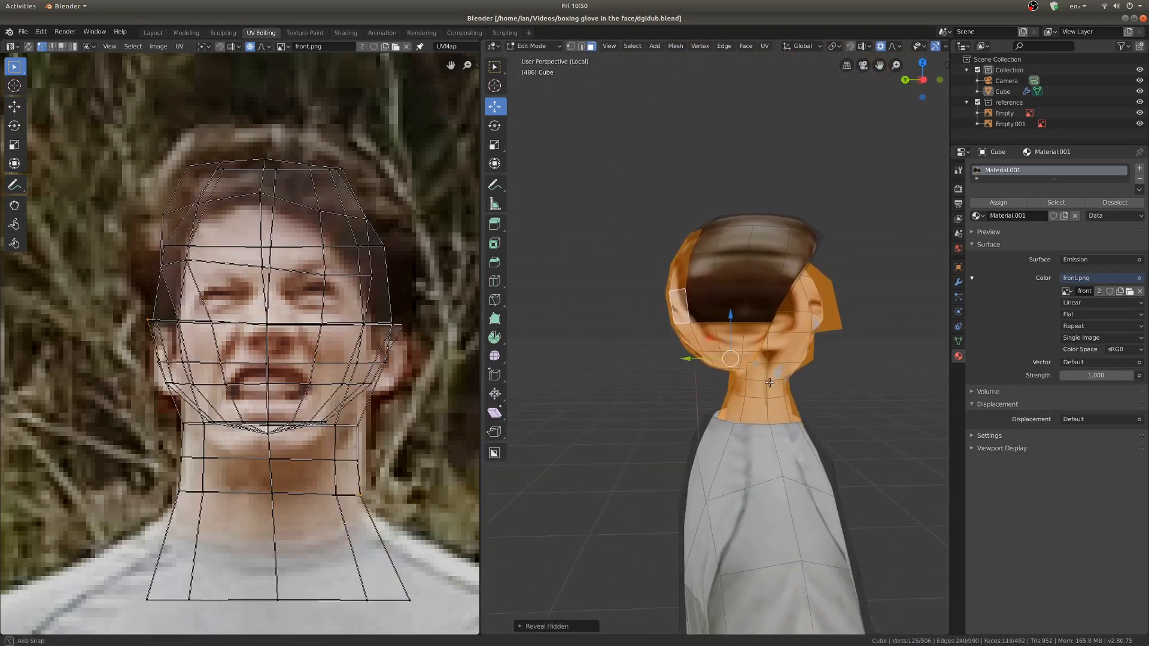
Step: Store the hair mesh faces that cover the face in a new vertex group and deselect the group
{"action": "scroll", "coordinate": [772, 378], "scroll_direction": "up", "scroll_amount": 2}
{"action": "left_click", "coordinate": [780, 332]}
{"action": "left_click", "coordinate": [959, 297]}
{"action": "left_click", "coordinate": [958, 341]}
{"action": "left_click", "coordinate": [1122, 266]}
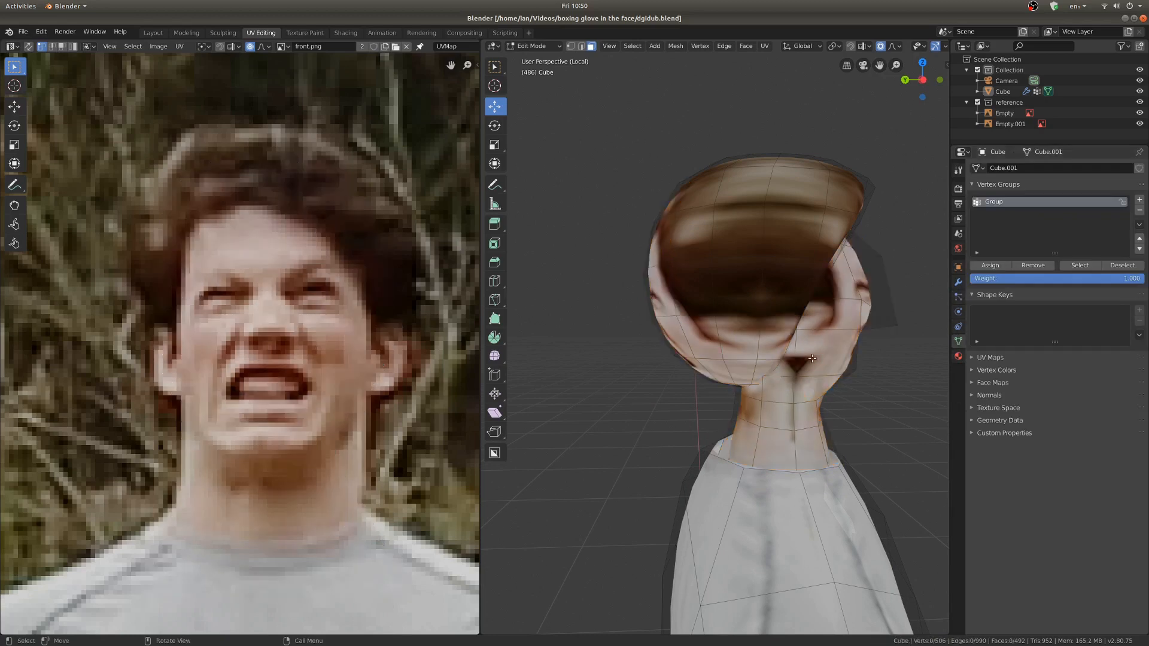
Step: Hide the linked face and neck mesh and select the faces stored in the vertex group
{"action": "key", "text": "l"}
{"action": "key", "text": "h"}
{"action": "left_click", "coordinate": [1067, 267]}
{"action": "middle_click_drag", "start_coordinate": [790, 335], "coordinate": [829, 371]}
Step: Set up a second material named back with an Emission surface and back.png as its color image
{"action": "left_click", "coordinate": [958, 356]}
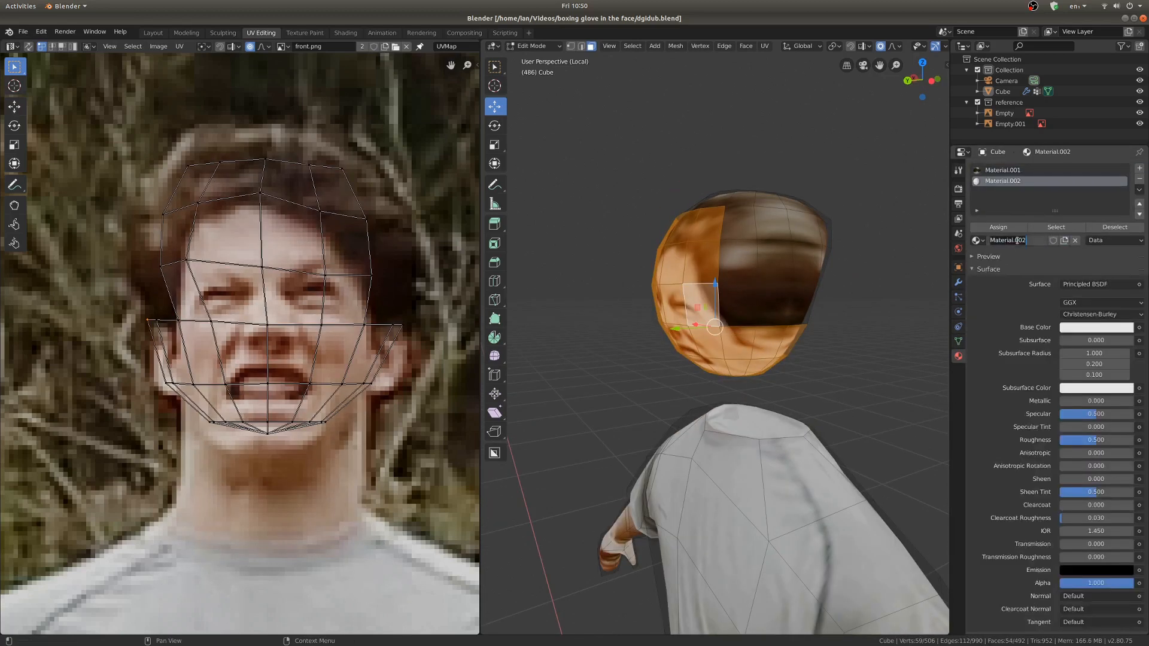
{"action": "left_click", "coordinate": [1100, 284]}
{"action": "left_click", "coordinate": [1025, 345]}
{"action": "left_click", "coordinate": [1139, 303]}
{"action": "left_click", "coordinate": [904, 377]}
{"action": "left_click", "coordinate": [1067, 316]}
{"action": "left_click", "coordinate": [1045, 331]}
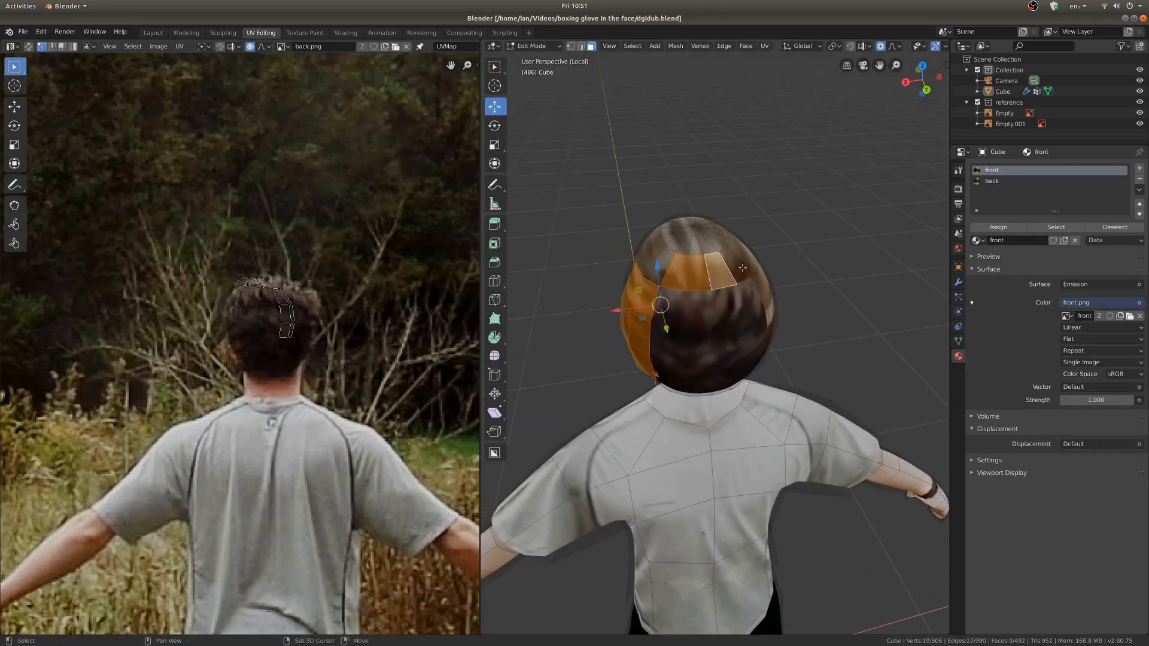
Step: Scale and move the selected hair strip's UVs over the head in back.png and give these faces the back material
{"action": "middle_click_drag", "start_coordinate": [742, 268], "coordinate": [598, 272]}
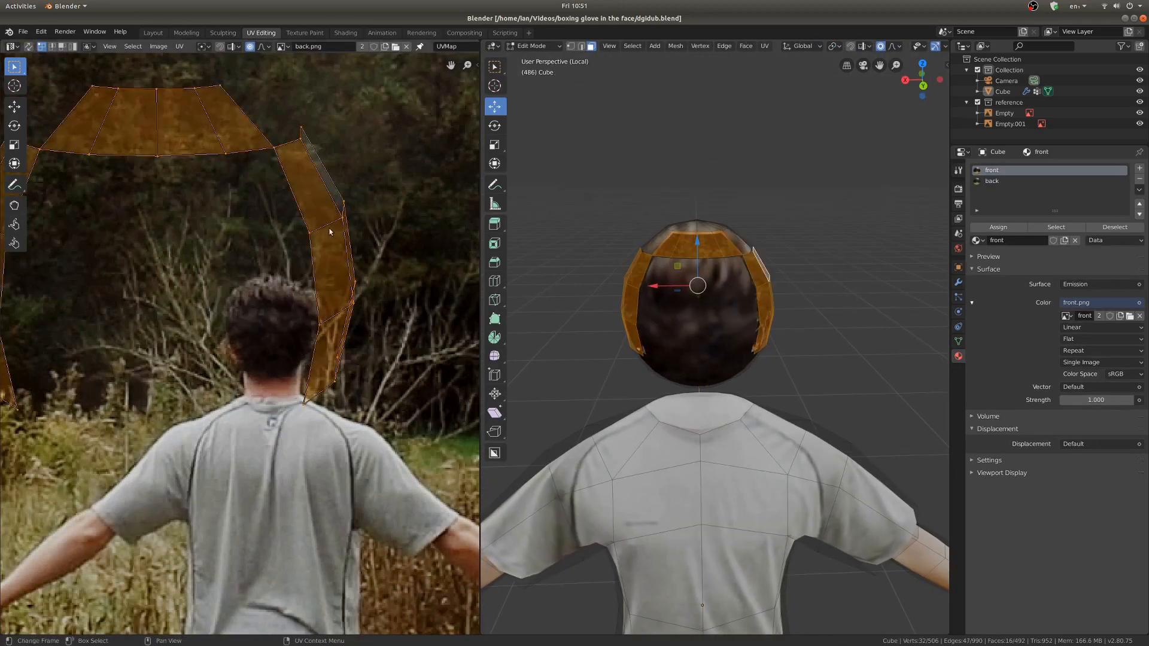
{"action": "key", "text": "s"}
{"action": "left_click", "coordinate": [215, 243]}
{"action": "key", "text": "g"}
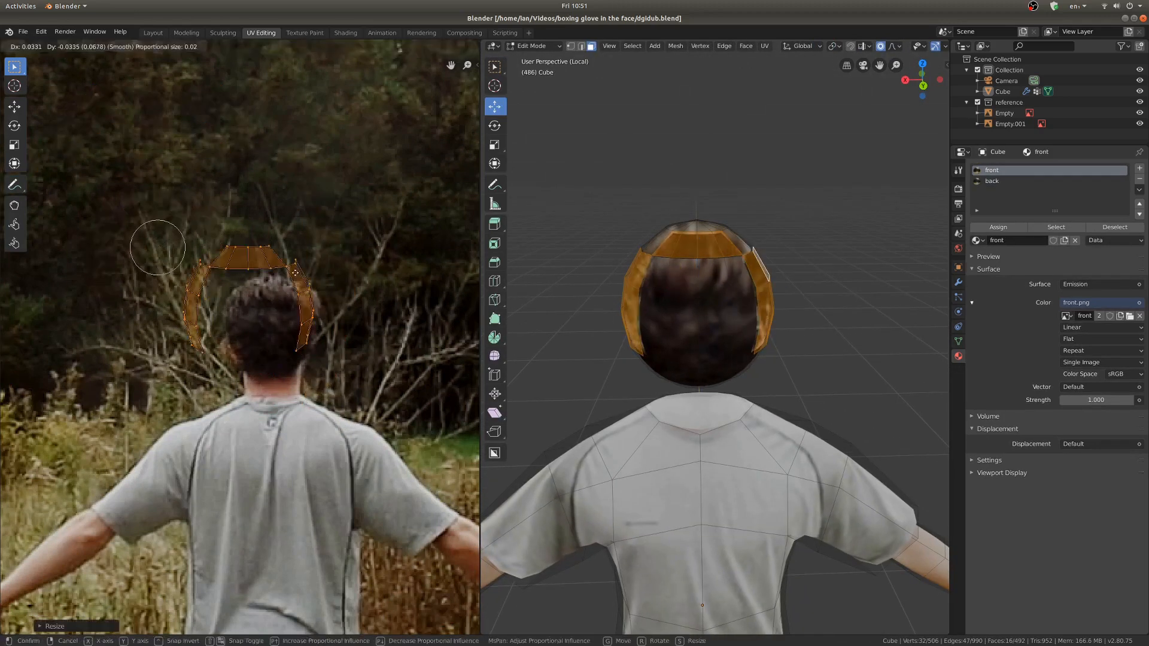
{"action": "left_click", "coordinate": [328, 310]}
{"action": "key", "text": "s"}
{"action": "left_click", "coordinate": [309, 318]}
{"action": "scroll", "coordinate": [309, 319], "scroll_direction": "up", "scroll_amount": 3}
{"action": "key", "text": "g"}
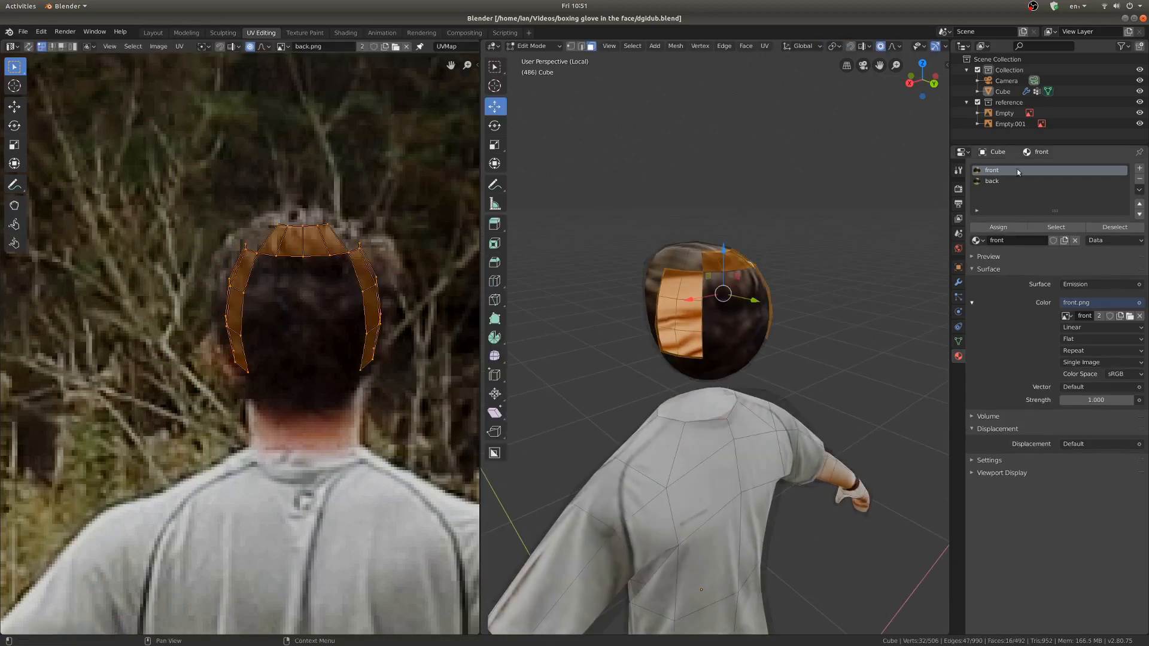
{"action": "left_click", "coordinate": [992, 181]}
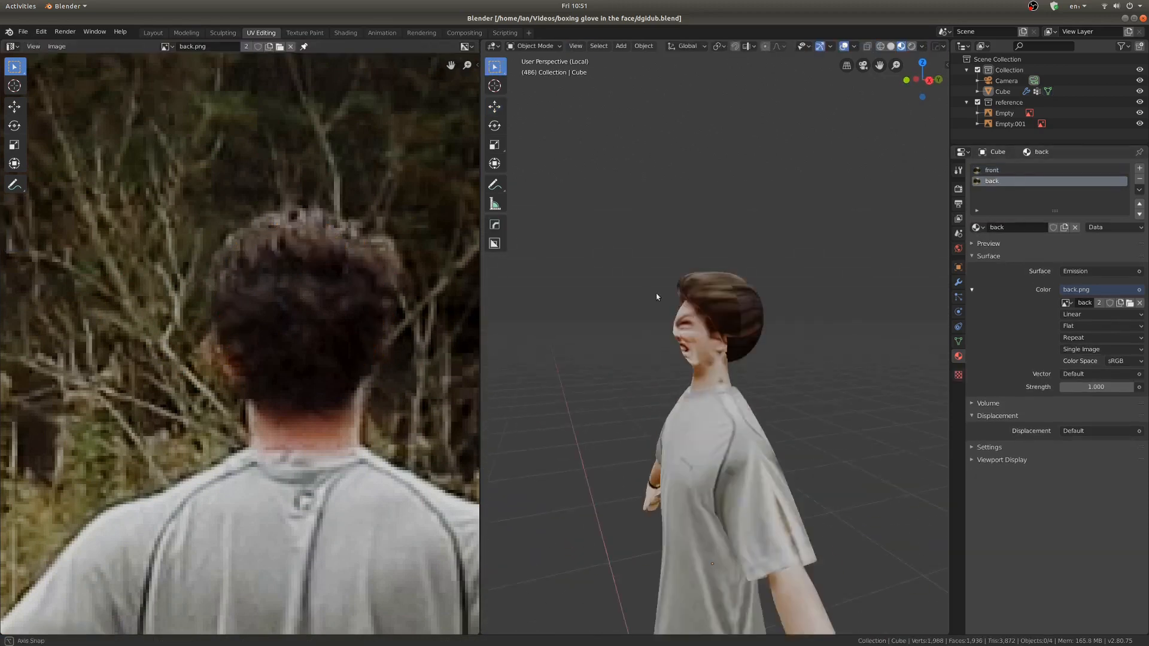
Step: Reveal the hidden head parts and move the faces around the nose and eyes slightly along the Y axis
{"action": "key", "text": "ctrl+Tab"}
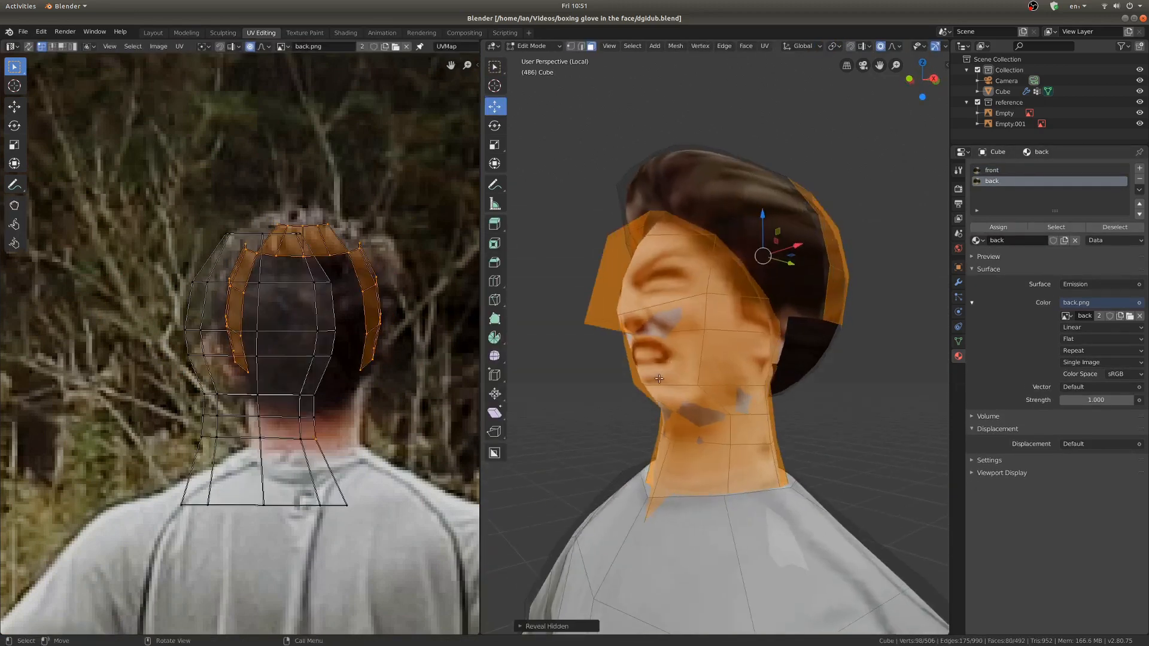
{"action": "middle_click_drag", "start_coordinate": [736, 333], "coordinate": [677, 333]}
{"action": "left_click_drag", "start_coordinate": [669, 334], "coordinate": [659, 334]}
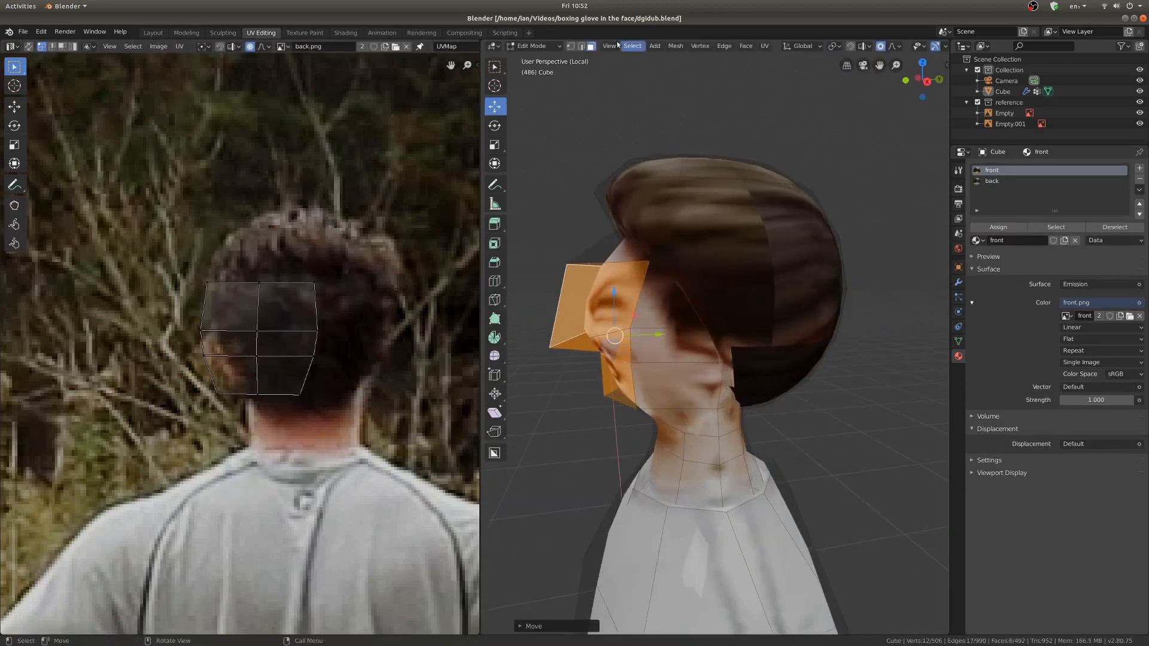
Step: Switch to edge selection, move the chin edges slightly forward along Y and check the profile in Object Mode
{"action": "left_click", "coordinate": [581, 46]}
{"action": "left_click", "coordinate": [636, 392]}
{"action": "left_click", "coordinate": [662, 395], "text": "shift"}
{"action": "middle_click_drag", "start_coordinate": [647, 359], "coordinate": [671, 377]}
{"action": "left_click_drag", "start_coordinate": [652, 420], "coordinate": [642, 420]}
{"action": "key", "text": "ctrl+Tab"}
{"action": "left_click", "coordinate": [651, 383]}
{"action": "scroll", "coordinate": [647, 387], "scroll_direction": "down", "scroll_amount": 8}
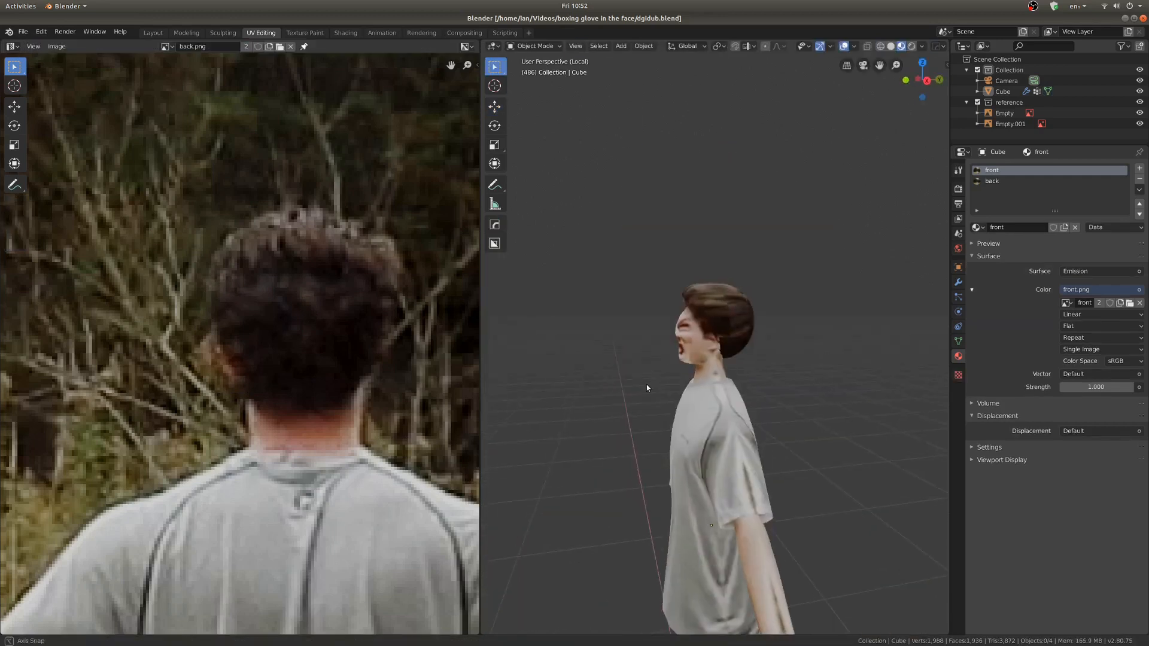
{"action": "middle_click_drag", "start_coordinate": [646, 387], "coordinate": [712, 413]}
Step: Hide the linked shirt mesh in Edit Mode and switch the viewport to solid shading
{"action": "key", "text": "Tab"}
{"action": "middle_click_drag", "start_coordinate": [713, 514], "coordinate": [746, 359]}
{"action": "scroll", "coordinate": [750, 479], "scroll_direction": "up", "scroll_amount": 5}
{"action": "key", "text": "l"}
{"action": "key", "text": "h"}
{"action": "scroll", "coordinate": [746, 359], "scroll_direction": "up", "scroll_amount": 4}
{"action": "key", "text": "z"}
{"action": "left_click", "coordinate": [780, 390]}
Step: Select two faces at the inner top of the legs in face selection mode and frame the view on them
{"action": "left_click", "coordinate": [591, 48]}
{"action": "left_click", "coordinate": [777, 422]}
{"action": "middle_click_drag", "start_coordinate": [777, 422], "coordinate": [850, 443]}
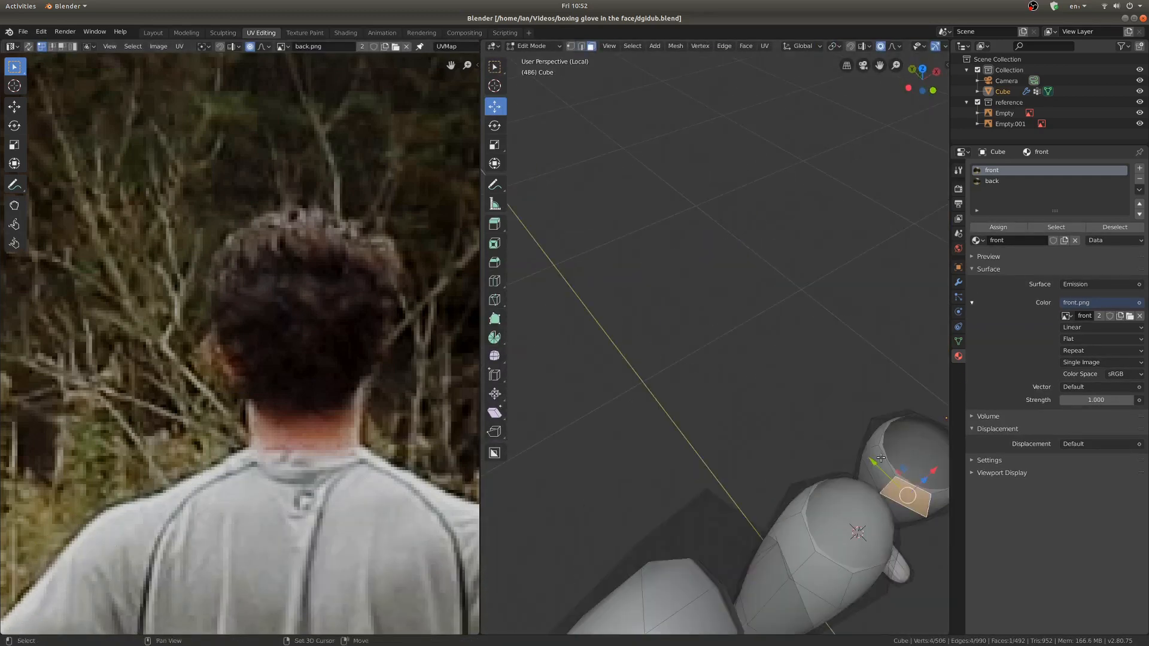
{"action": "key", "text": "KP_Decimal"}
{"action": "middle_click_drag", "start_coordinate": [778, 383], "coordinate": [689, 347]}
{"action": "left_click", "coordinate": [820, 324], "text": "shift"}
Step: Turn off the Subdivision modifier's viewport display and fill the gap at the crotch with faces
{"action": "key", "text": "KP_Divide"}
{"action": "key", "text": "Tab"}
{"action": "scroll", "coordinate": [729, 359], "scroll_direction": "down", "scroll_amount": 5}
{"action": "key", "text": "Tab"}
{"action": "scroll", "coordinate": [728, 375], "scroll_direction": "up", "scroll_amount": 8}
{"action": "left_click", "coordinate": [958, 282]}
{"action": "left_click", "coordinate": [1063, 183]}
{"action": "left_click", "coordinate": [666, 324]}
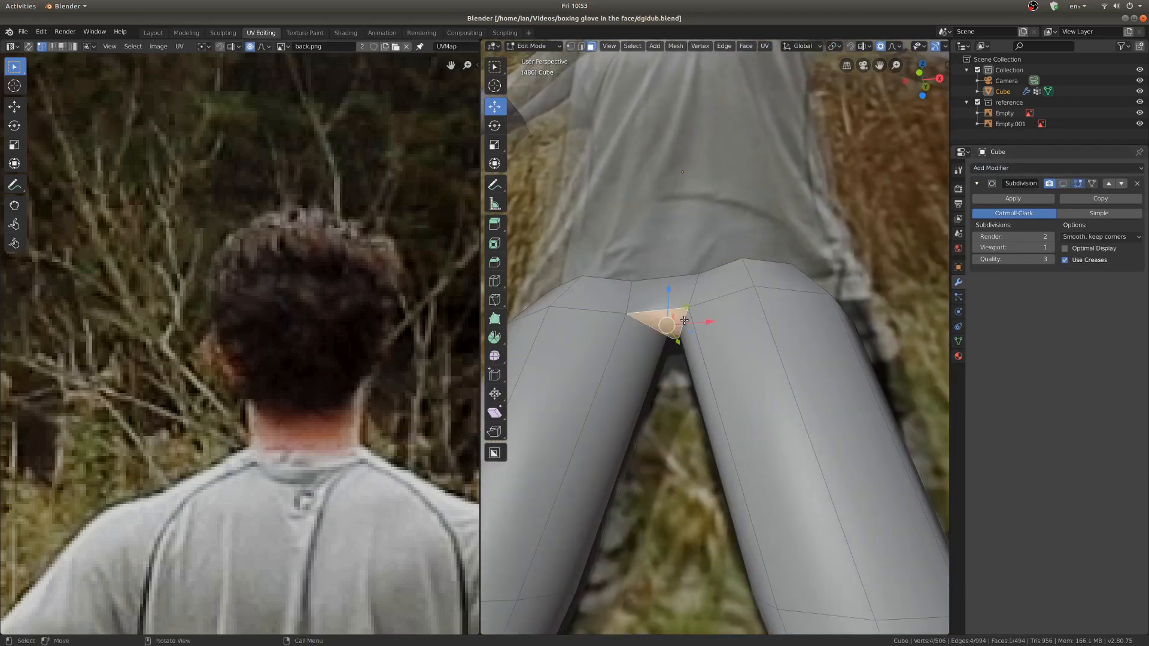
Step: Isolate the body in local view and examine the whole textured figure in Object Mode
{"action": "key", "text": "KP_Divide"}
{"action": "middle_click_drag", "start_coordinate": [676, 443], "coordinate": [731, 455]}
{"action": "key", "text": "Tab"}
{"action": "scroll", "coordinate": [739, 366], "scroll_direction": "down", "scroll_amount": 4}
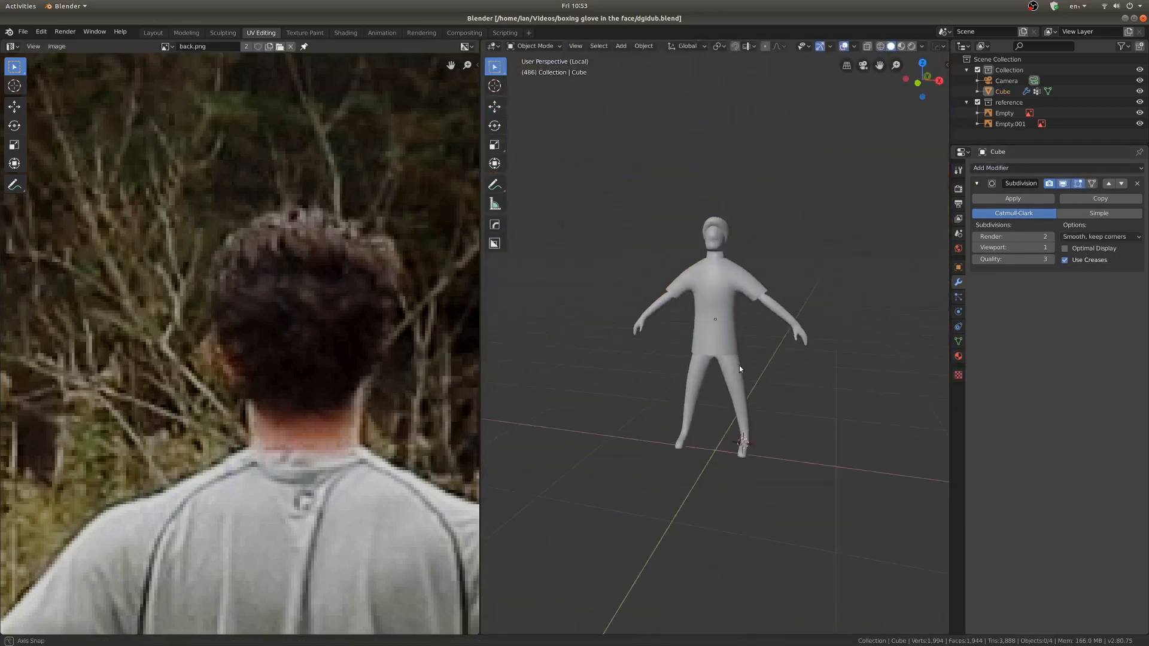
{"action": "scroll", "coordinate": [775, 351], "scroll_direction": "up", "scroll_amount": 3}
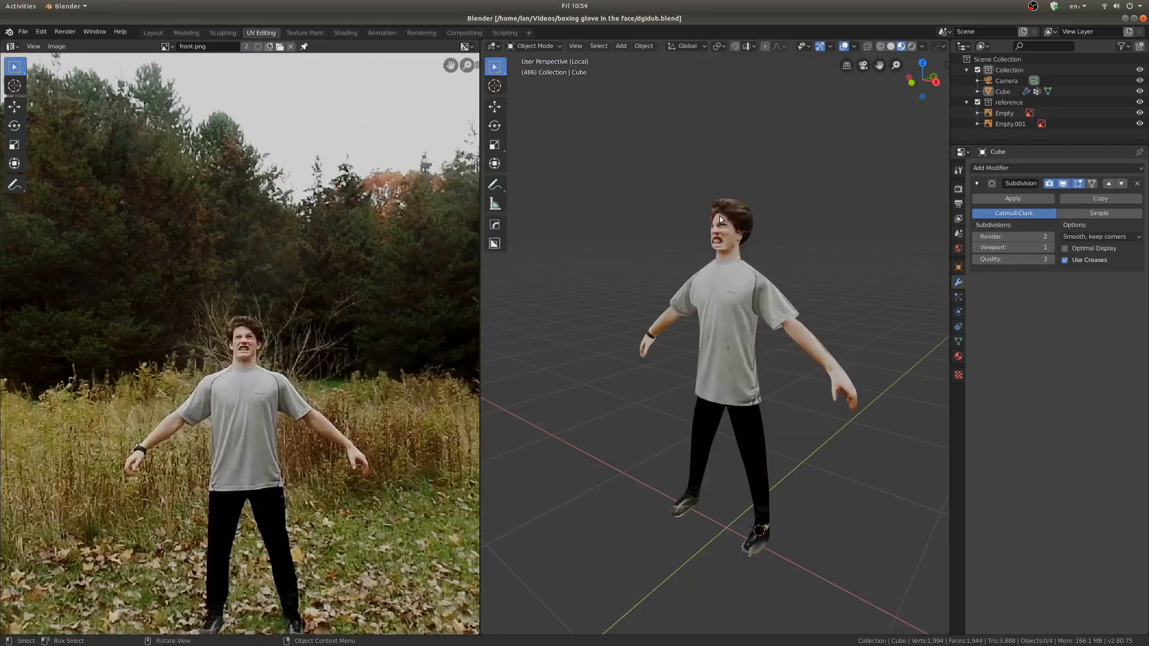
{"action": "middle_click_drag", "start_coordinate": [772, 359], "coordinate": [850, 344]}
{"action": "scroll", "coordinate": [840, 333], "scroll_direction": "down", "scroll_amount": 3}
Step: Switch to the Layout workspace and snap the 3D cursor to the selected body
{"action": "left_click", "coordinate": [166, 31]}
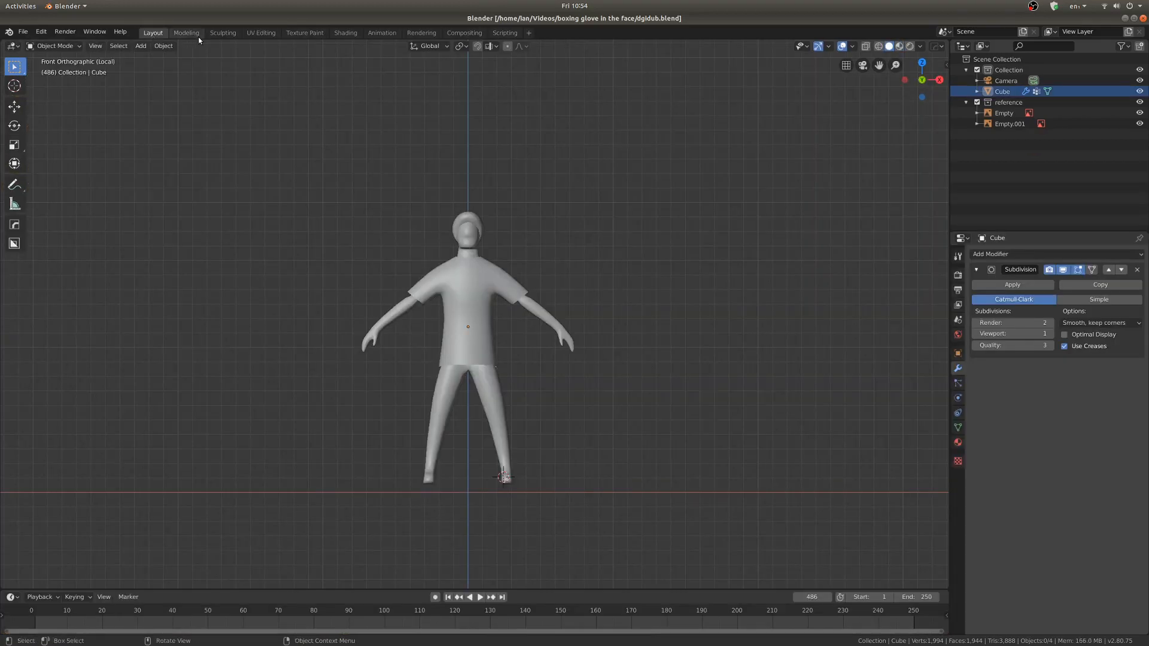
{"action": "scroll", "coordinate": [476, 333], "scroll_direction": "down", "scroll_amount": 1}
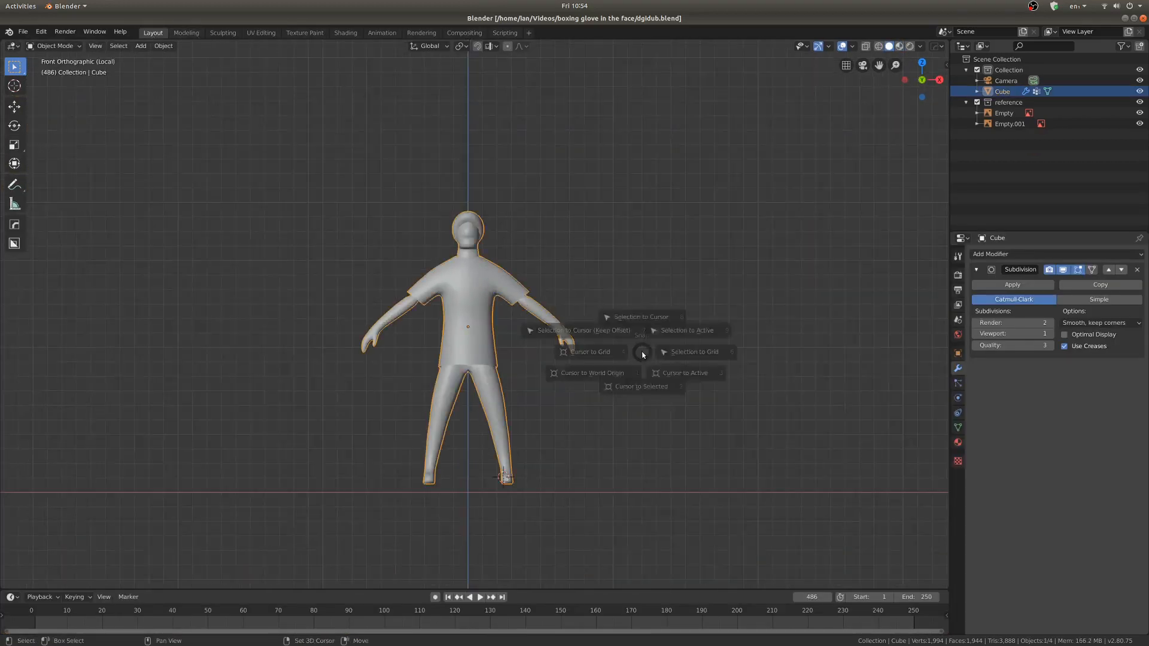
{"action": "left_click", "coordinate": [642, 402]}
{"action": "scroll", "coordinate": [493, 370], "scroll_direction": "up", "scroll_amount": 3}
Step: Add an armature at the 3D cursor and scale it to about 0.157
{"action": "key", "text": "shift+a"}
{"action": "left_click", "coordinate": [607, 441]}
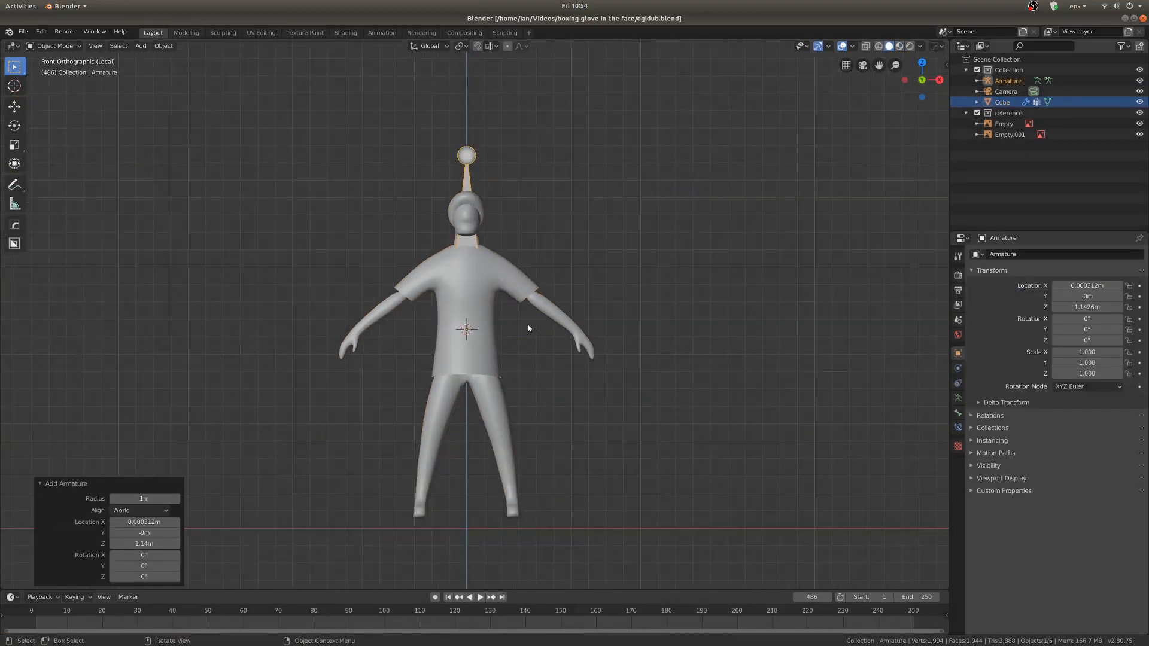
{"action": "key", "text": "s"}
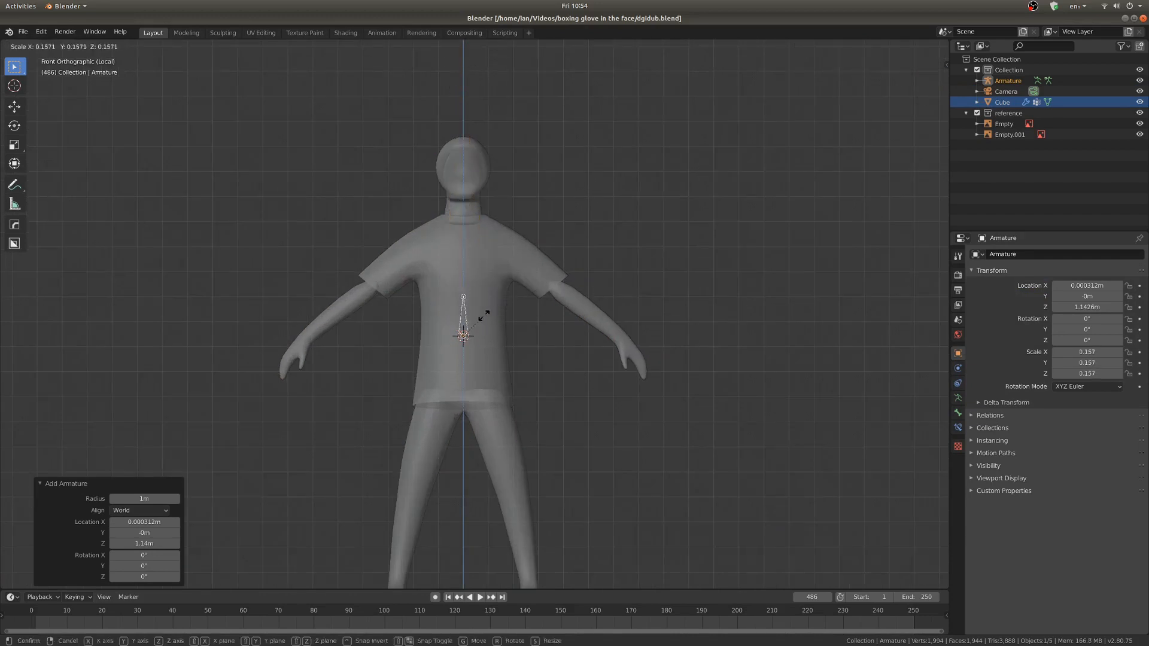
{"action": "left_click", "coordinate": [484, 315]}
Step: Reveal the body's hidden shirt mesh in Edit Mode, return to Object Mode and turn off X-ray
{"action": "left_click", "coordinate": [536, 282]}
{"action": "key", "text": "Tab"}
{"action": "scroll", "coordinate": [603, 282], "scroll_direction": "up", "scroll_amount": 2}
{"action": "key", "text": "alt+h"}
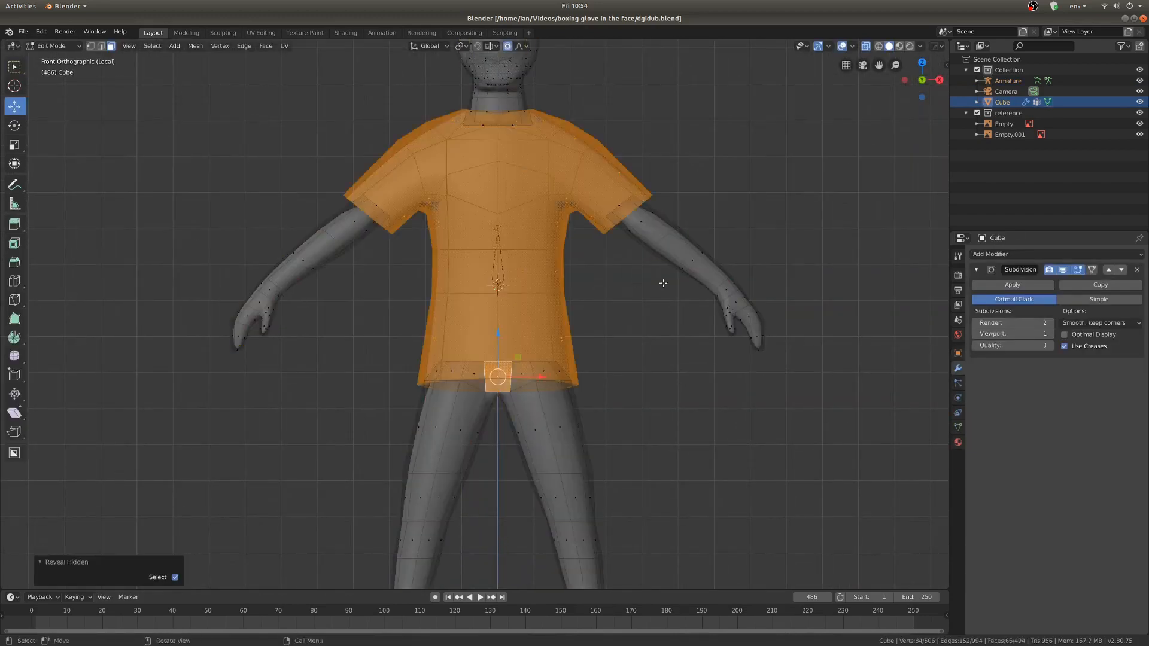
{"action": "key", "text": "Tab"}
{"action": "scroll", "coordinate": [663, 284], "scroll_direction": "up", "scroll_amount": 1}
{"action": "key", "text": "ctrl+Tab"}
{"action": "key", "text": "Tab"}
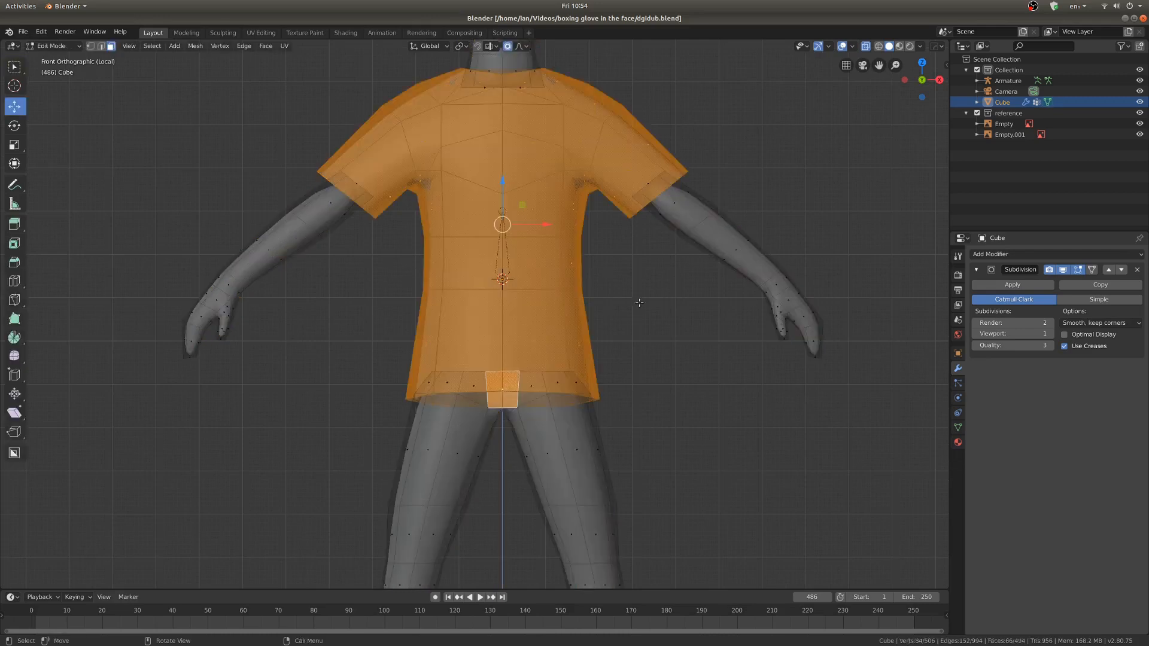
{"action": "key", "text": "Tab"}
{"action": "key", "text": "alt+z"}
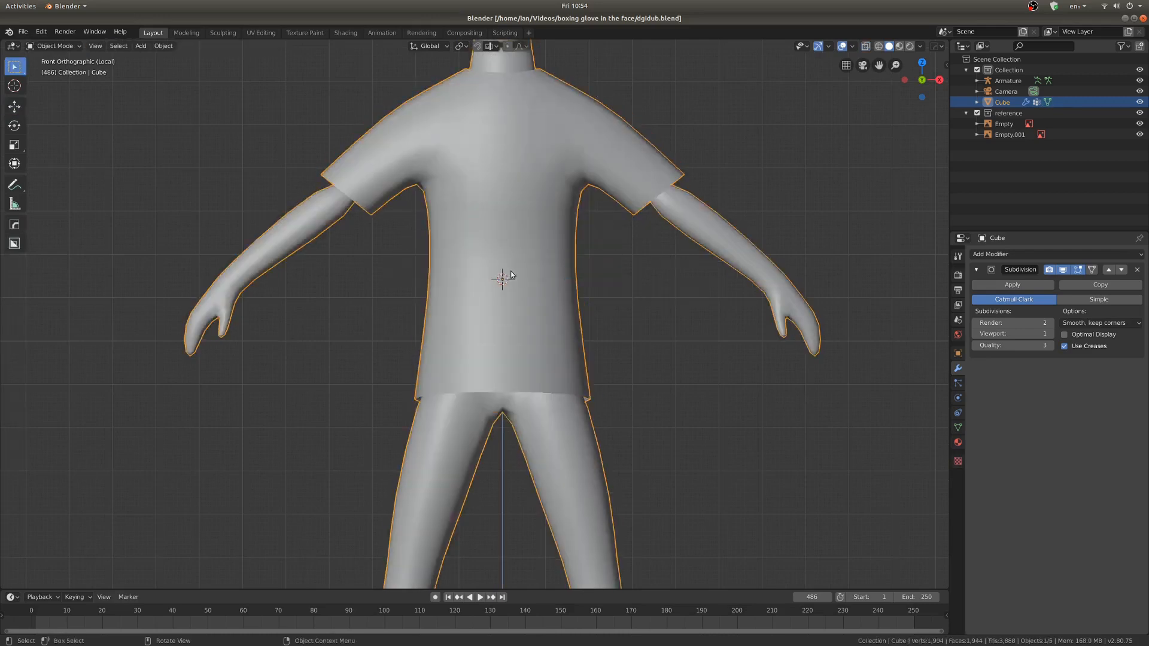
Step: Select the armature inside the torso and move it down about 0.04 m along Z in front view
{"action": "scroll", "coordinate": [511, 275], "scroll_direction": "up", "scroll_amount": 3}
{"action": "middle_click_drag", "start_coordinate": [511, 275], "coordinate": [581, 268]}
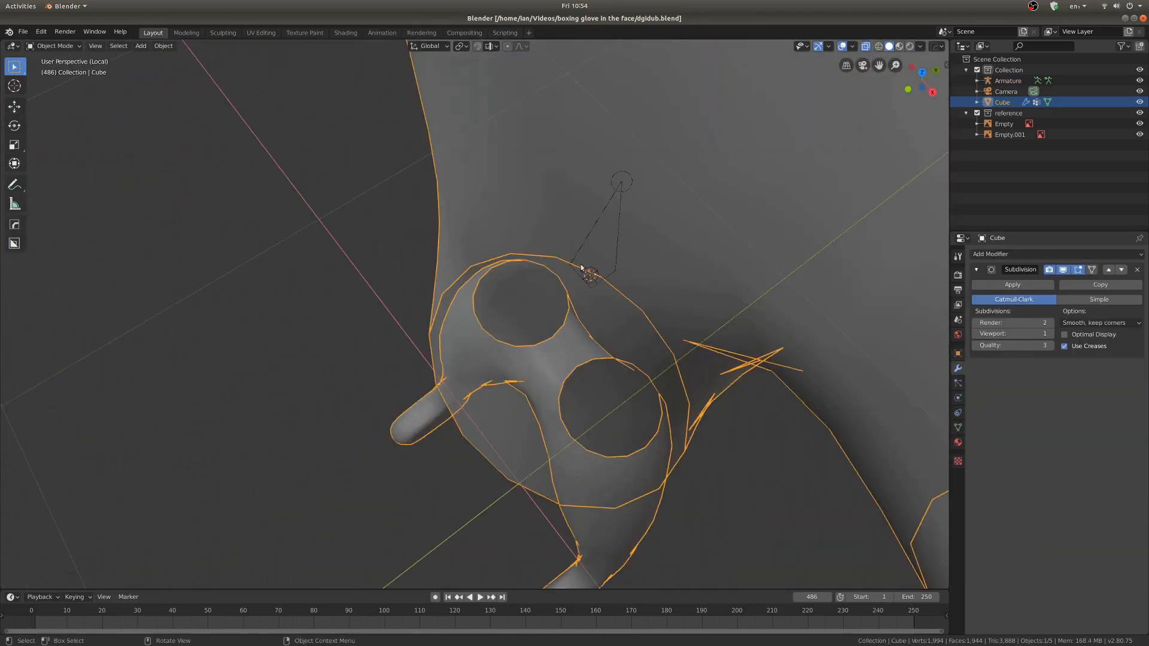
{"action": "left_click", "coordinate": [583, 243]}
{"action": "key", "text": "KP_1"}
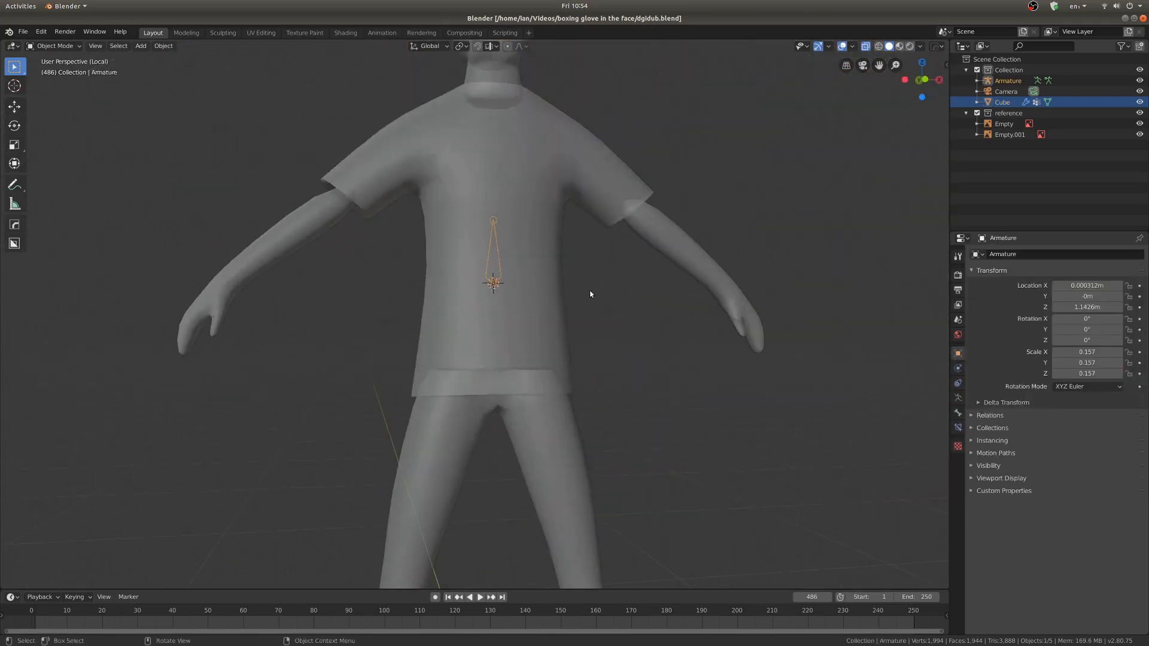
{"action": "left_click", "coordinate": [553, 243]}
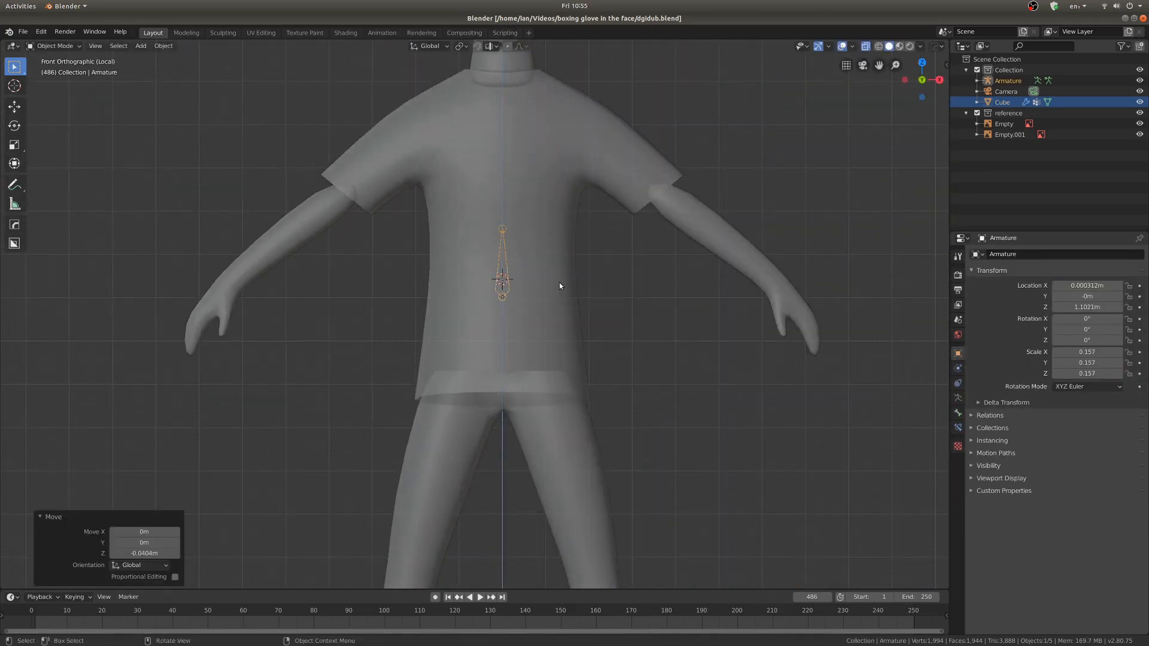
Step: Show the scene in wireframe, enter the armature's Edit Mode and lower the bone's tip about 0.013 m along Z
{"action": "key", "text": "z"}
{"action": "left_click", "coordinate": [544, 320]}
{"action": "key", "text": "Tab"}
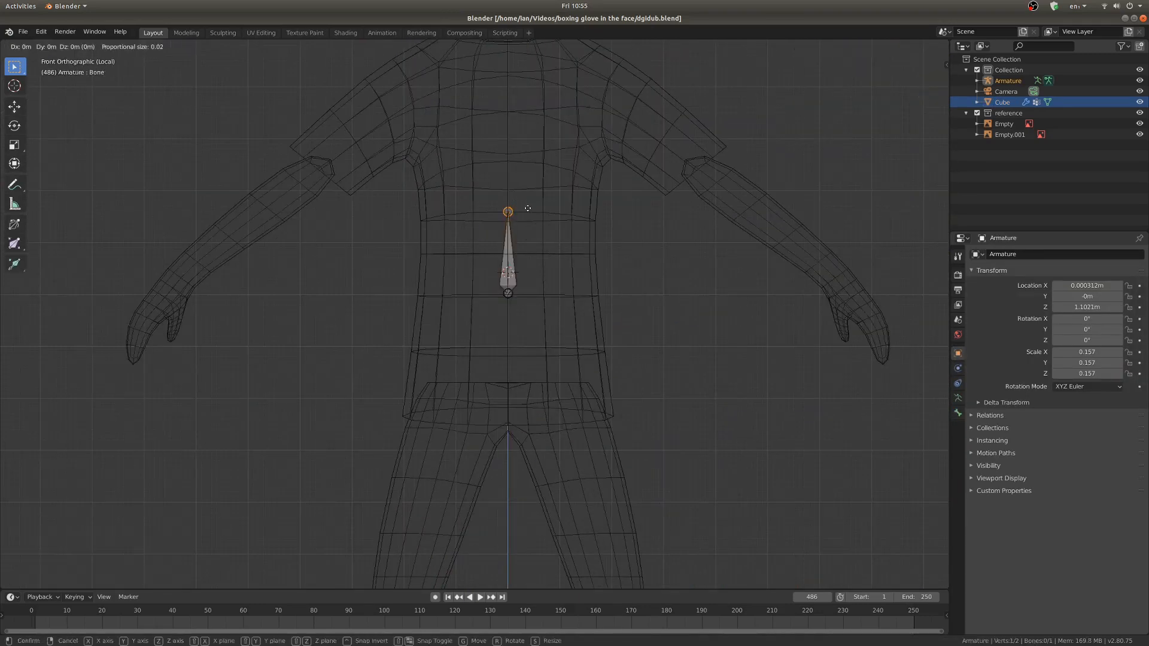
{"action": "left_click", "coordinate": [526, 213]}
Step: In side view, shift the torso bone slightly forward and reposition its tip to follow the lower spine
{"action": "key", "text": "KP_3"}
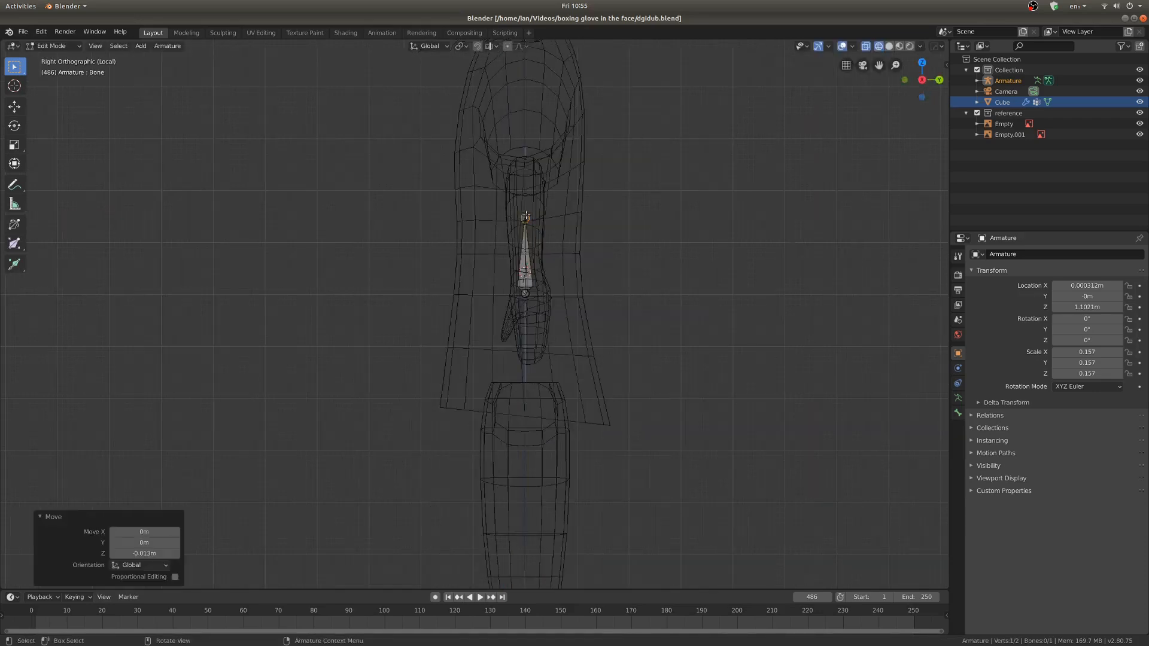
{"action": "left_click", "coordinate": [535, 274]}
{"action": "key", "text": "g"}
{"action": "left_click", "coordinate": [599, 254]}
{"action": "left_click", "coordinate": [525, 219]}
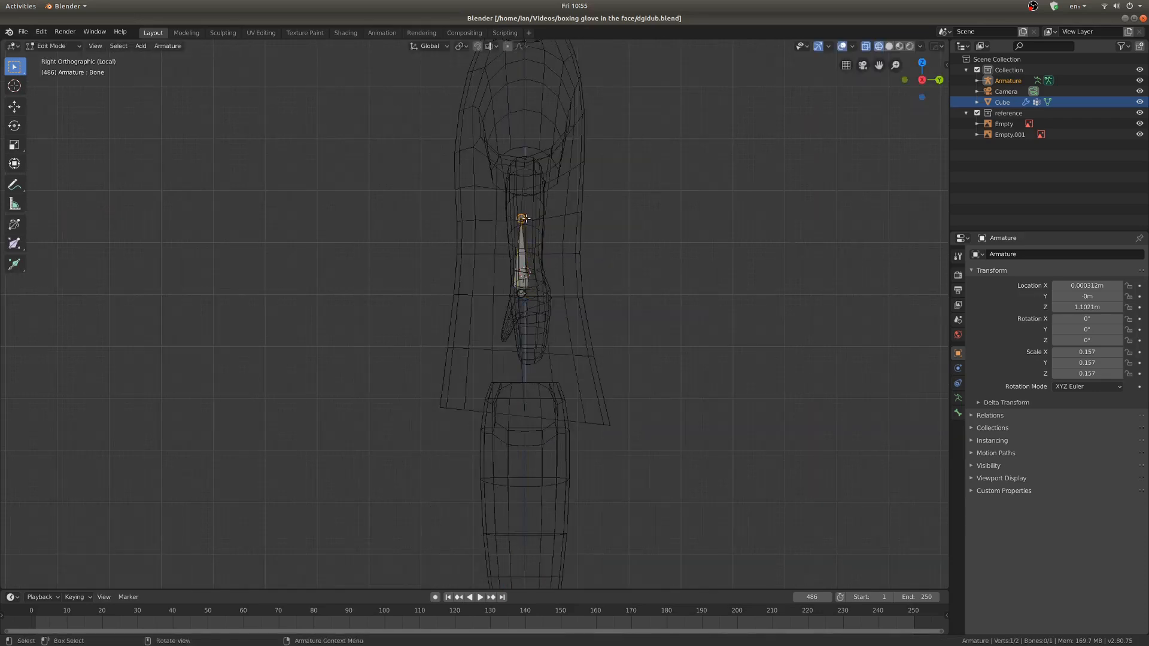
{"action": "key", "text": "g"}
{"action": "left_click", "coordinate": [603, 231]}
Step: Extrude four bones upward from the spine bone's tip through the chest and neck to the top of the head
{"action": "middle_click_drag", "start_coordinate": [601, 217], "coordinate": [608, 353], "text": "shift"}
{"action": "scroll", "coordinate": [559, 382], "scroll_direction": "down", "scroll_amount": 1}
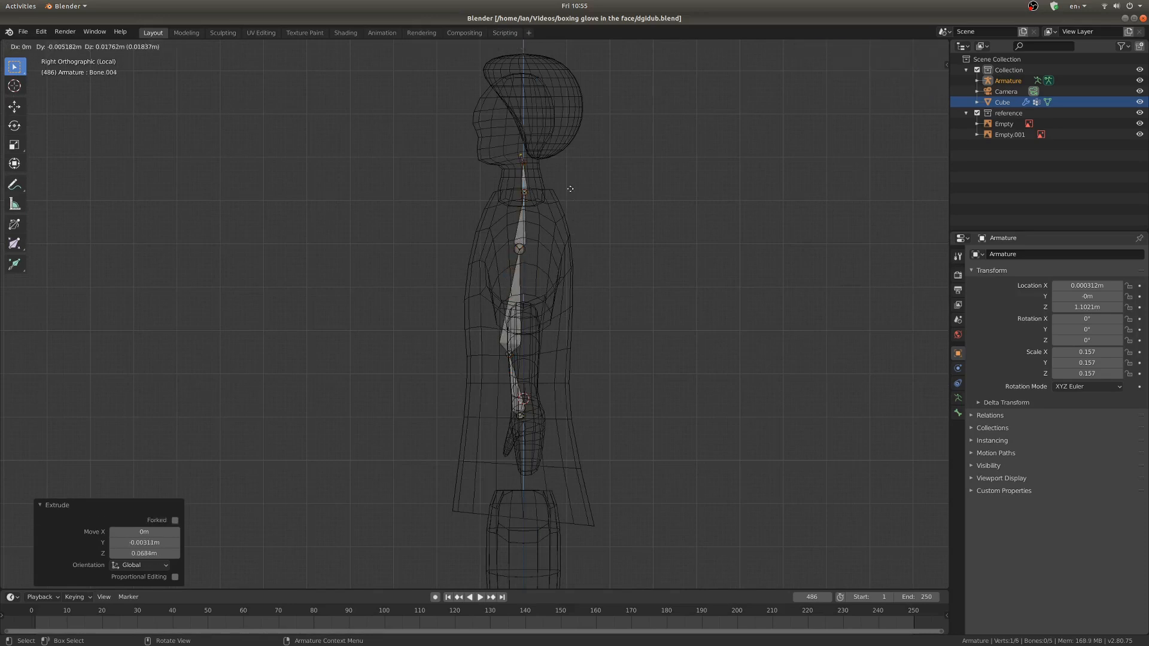
{"action": "middle_click_drag", "start_coordinate": [508, 254], "coordinate": [497, 452]}
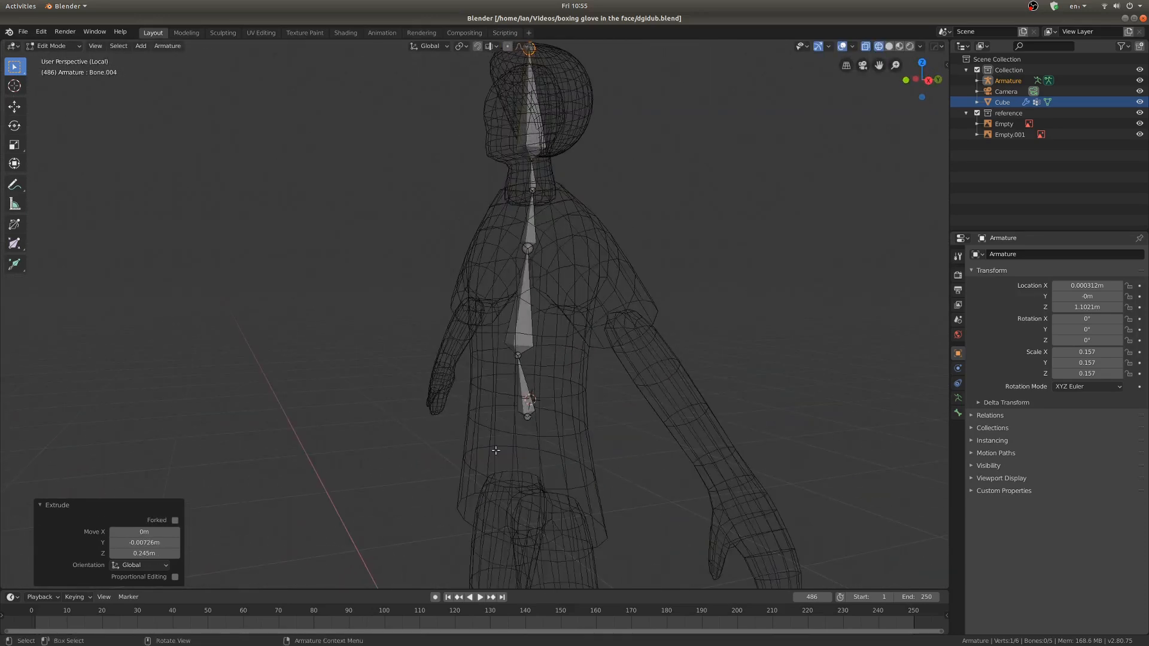
Step: In front view, extrude a pelvis bone straight down from the lowest spine joint to just above the crotch
{"action": "left_click", "coordinate": [528, 421]}
{"action": "key", "text": "KP_1"}
{"action": "middle_click_drag", "start_coordinate": [589, 410], "coordinate": [616, 319], "text": "shift"}
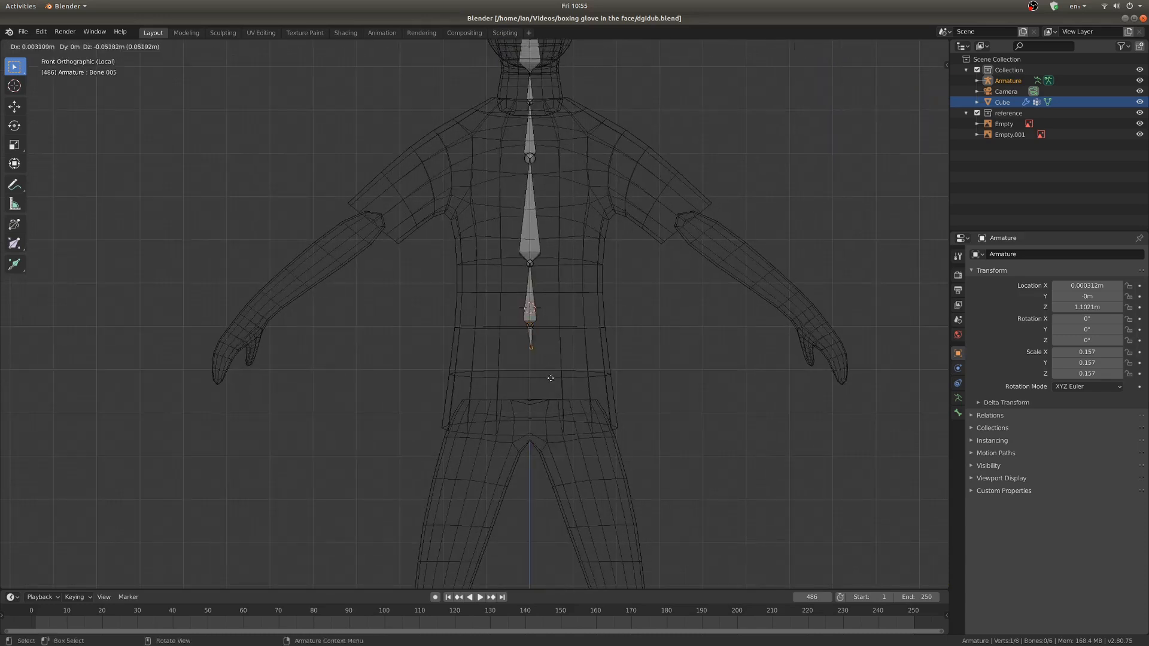
{"action": "left_click", "coordinate": [552, 446]}
{"action": "scroll", "coordinate": [546, 384], "scroll_direction": "up", "scroll_amount": 2}
Step: Try to move the first spine bone's root joint sideways away from the pelvis bone
{"action": "left_click", "coordinate": [554, 331]}
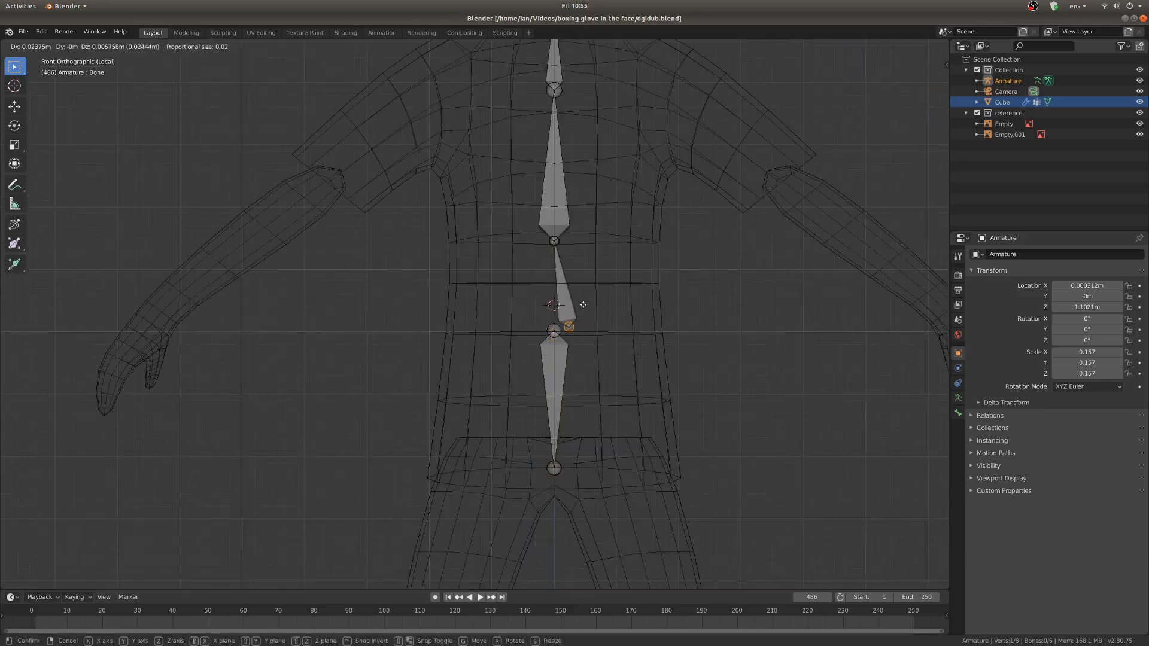
{"action": "left_click", "coordinate": [571, 341]}
{"action": "key", "text": "KP_3"}
{"action": "key", "text": "KP_1"}
Step: Duplicate the pelvis bone to the character's left hip and move its lower end to the knee as a thigh bone
{"action": "left_click", "coordinate": [558, 413]}
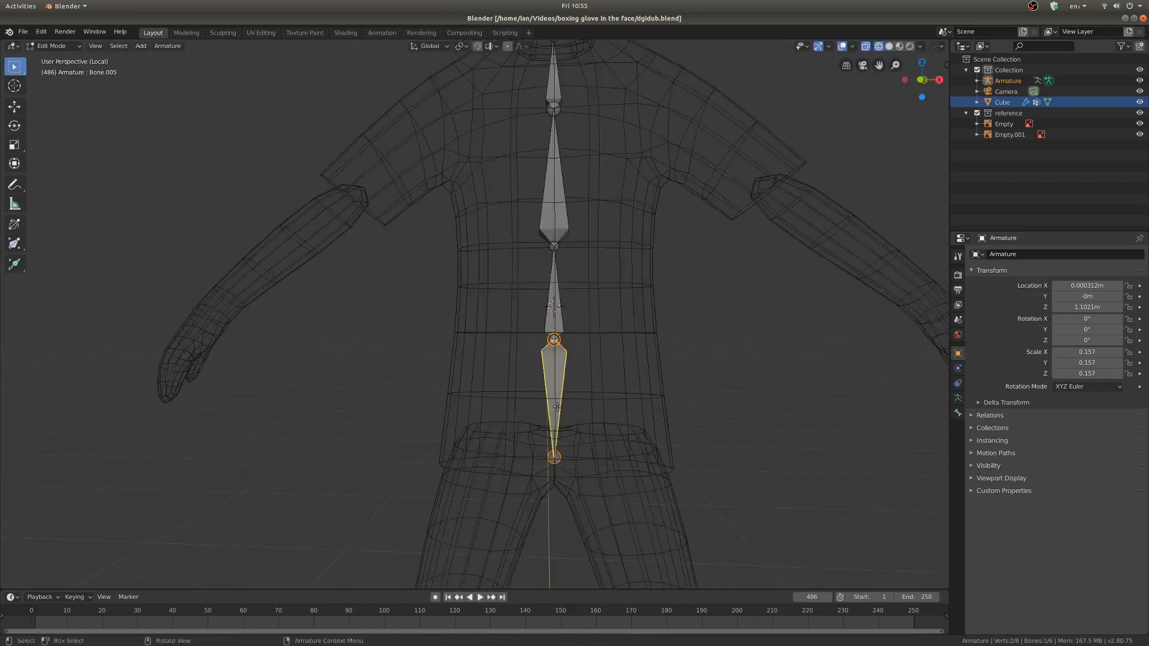
{"action": "scroll", "coordinate": [572, 434], "scroll_direction": "down", "scroll_amount": 7}
{"action": "scroll", "coordinate": [557, 413], "scroll_direction": "up", "scroll_amount": 4}
{"action": "middle_click_drag", "start_coordinate": [536, 381], "coordinate": [500, 281], "text": "shift"}
{"action": "key", "text": "Escape"}
{"action": "key", "text": "ctrl+z"}
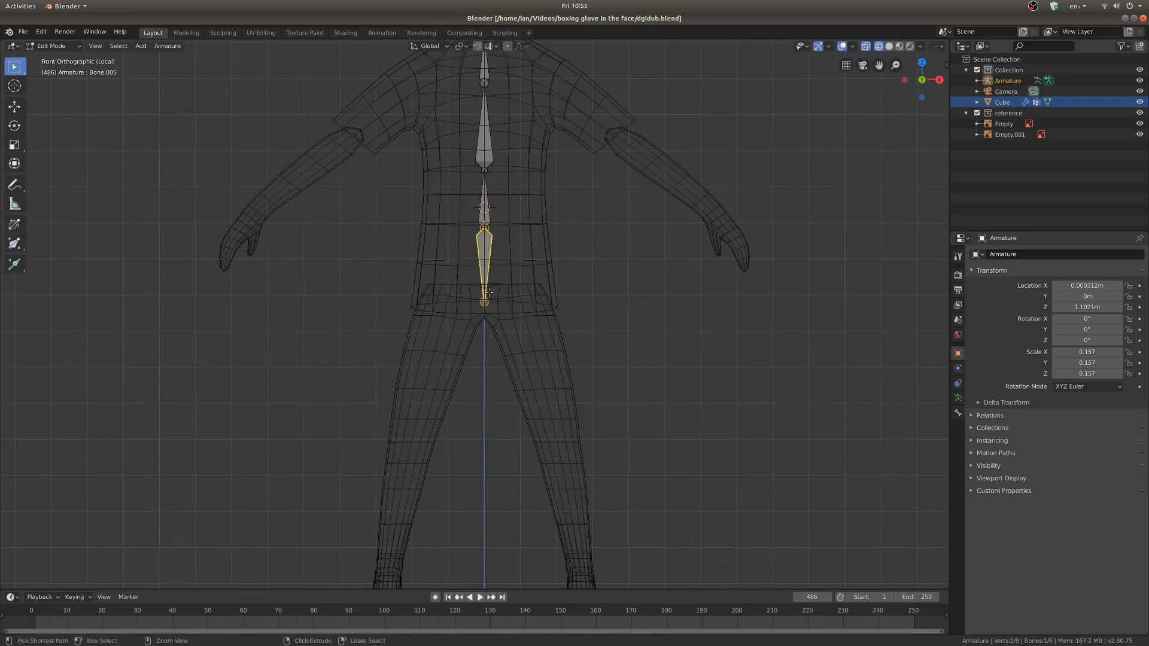
{"action": "left_click", "coordinate": [529, 345]}
{"action": "left_click", "coordinate": [521, 376]}
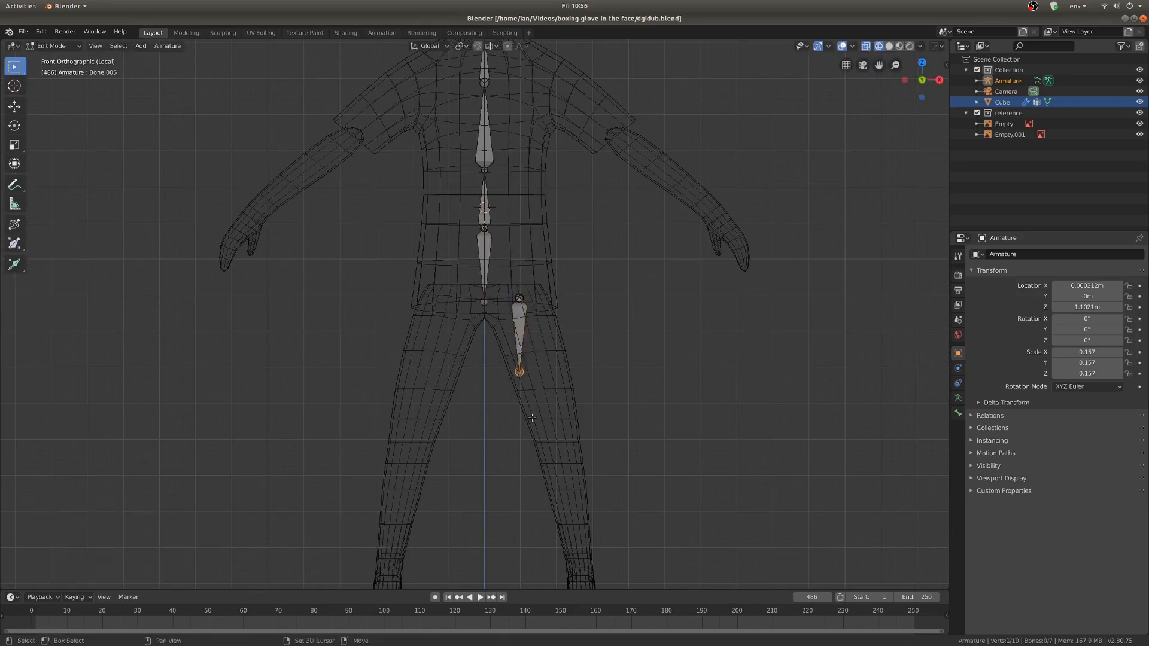
{"action": "middle_click_drag", "start_coordinate": [532, 411], "coordinate": [534, 339], "text": "shift"}
{"action": "key", "text": "g"}
{"action": "left_click", "coordinate": [574, 405]}
Step: Check the leg mesh in the body's Edit Mode, return to Object Mode and hide its Subdivision modifier in the viewport
{"action": "left_click", "coordinate": [570, 406]}
{"action": "key", "text": "Tab"}
{"action": "left_click", "coordinate": [585, 407]}
{"action": "key", "text": "Tab"}
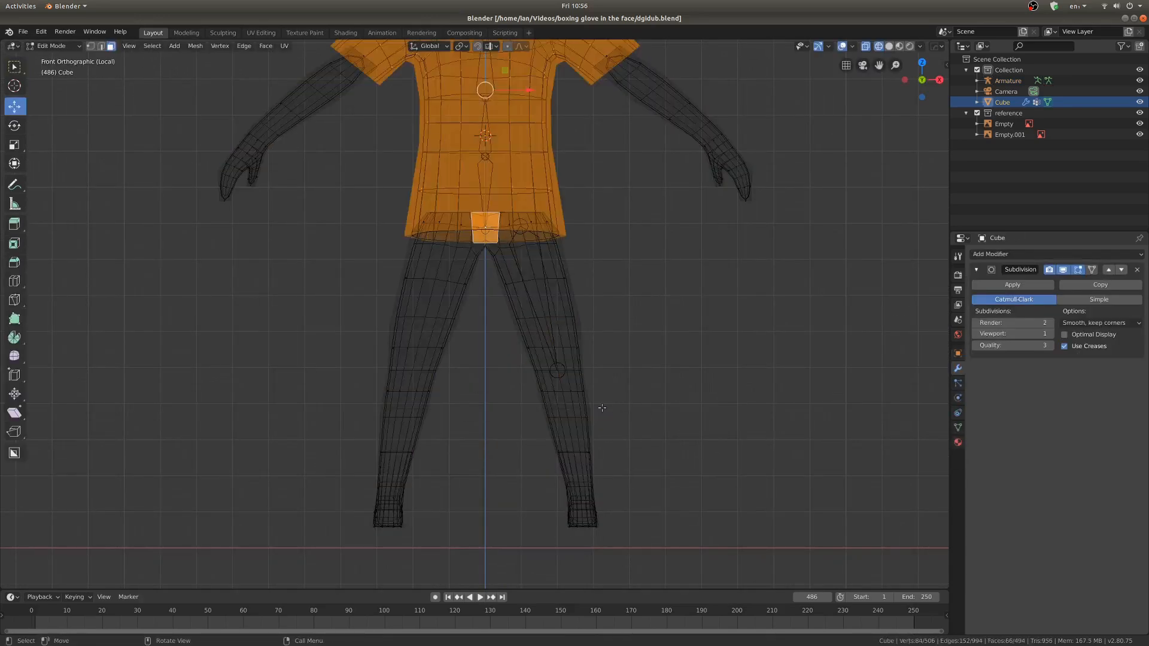
{"action": "scroll", "coordinate": [563, 395], "scroll_direction": "up", "scroll_amount": 3}
{"action": "middle_click_drag", "start_coordinate": [601, 378], "coordinate": [629, 412]}
{"action": "key", "text": "Escape"}
{"action": "left_click", "coordinate": [1064, 271]}
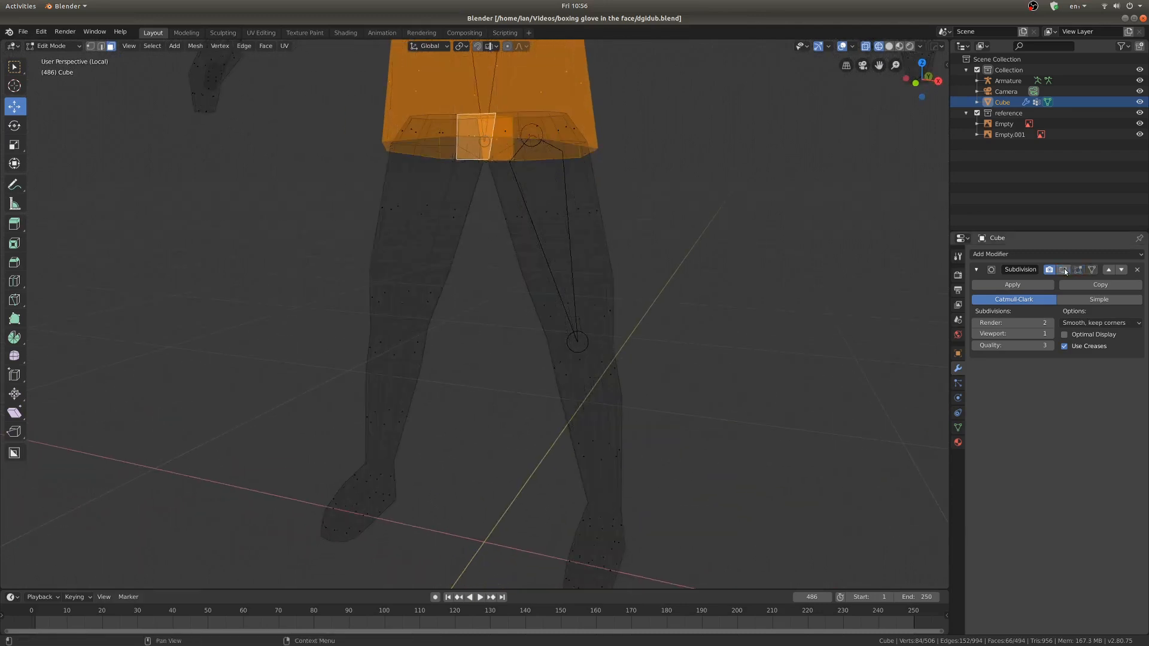
{"action": "middle_click_drag", "start_coordinate": [859, 311], "coordinate": [645, 388]}
{"action": "left_click", "coordinate": [1064, 271]}
{"action": "key", "text": "Tab"}
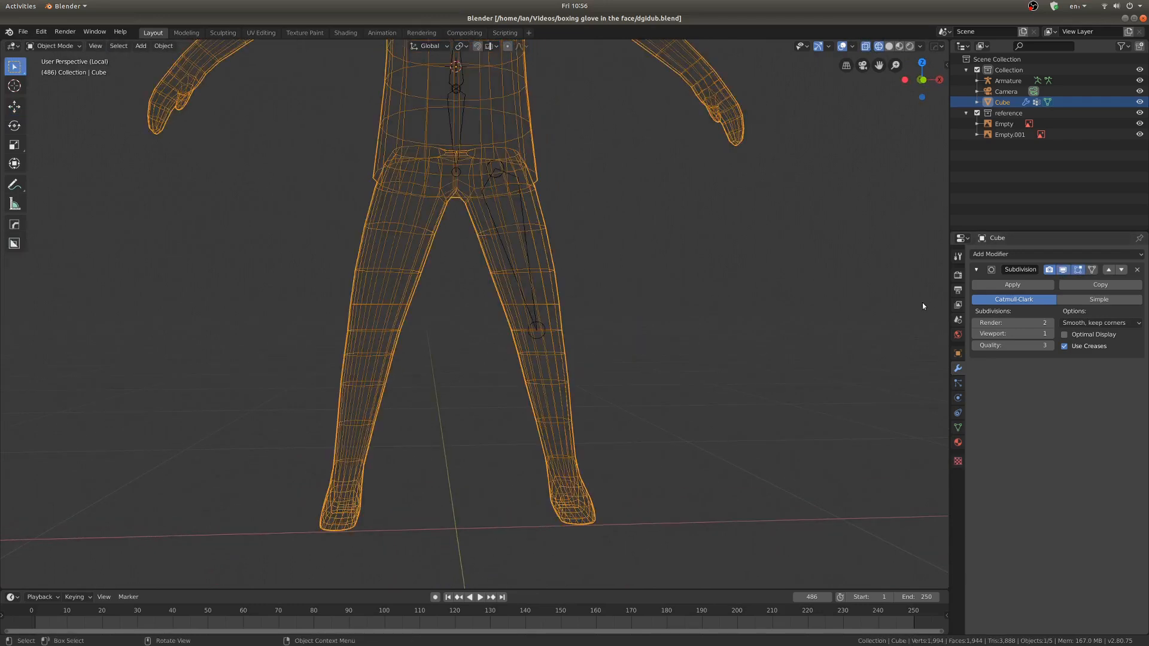
{"action": "left_click", "coordinate": [1066, 270]}
Step: Extrude a shin bone from the left knee to the ankle and a foot bone about 0.18 m forward along Y
{"action": "key", "text": "KP_1"}
{"action": "left_click", "coordinate": [518, 258]}
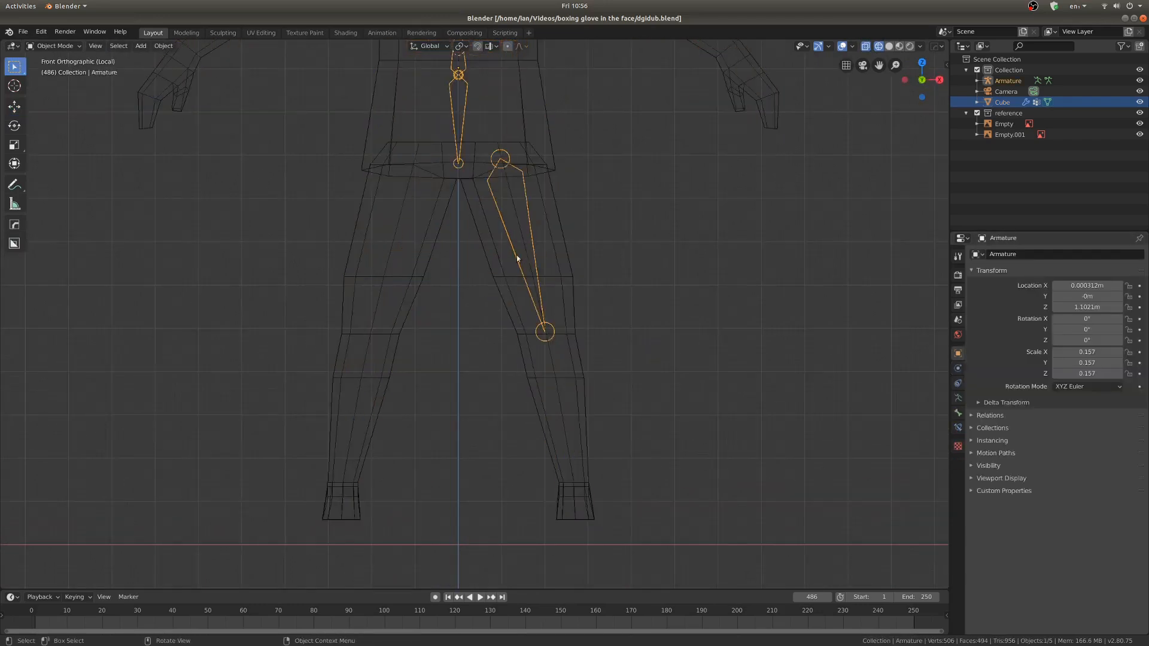
{"action": "left_click", "coordinate": [546, 329]}
{"action": "middle_click_drag", "start_coordinate": [570, 322], "coordinate": [580, 288], "text": "shift"}
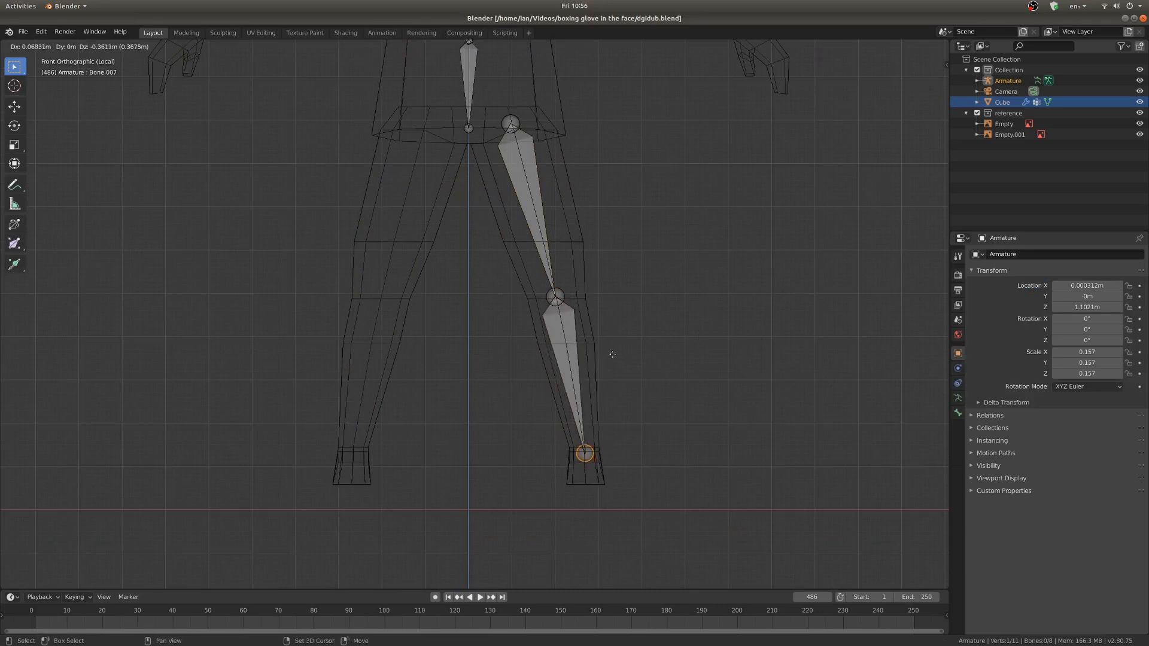
{"action": "left_click", "coordinate": [613, 354]}
{"action": "middle_click_drag", "start_coordinate": [612, 355], "coordinate": [669, 478]}
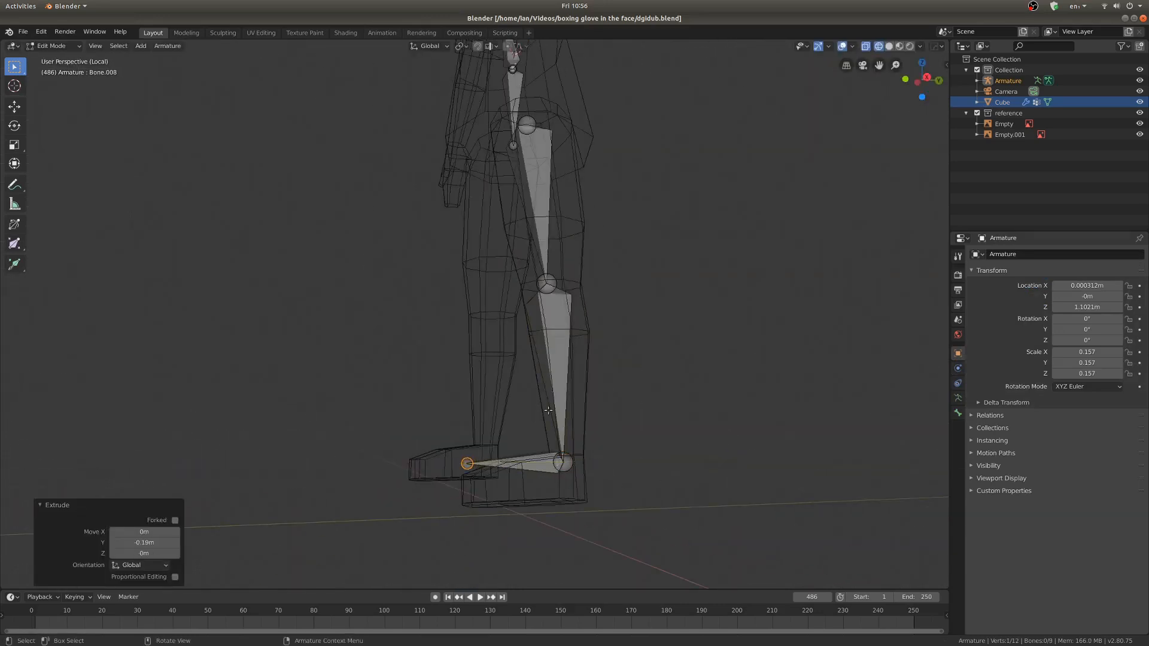
{"action": "left_click", "coordinate": [552, 441]}
Step: Duplicate the entire left leg bone chain and mirror it onto the right leg with an X scale of -1
{"action": "middle_click_drag", "start_coordinate": [552, 440], "coordinate": [610, 429]}
{"action": "key", "text": "l"}
{"action": "key", "text": "KP_1"}
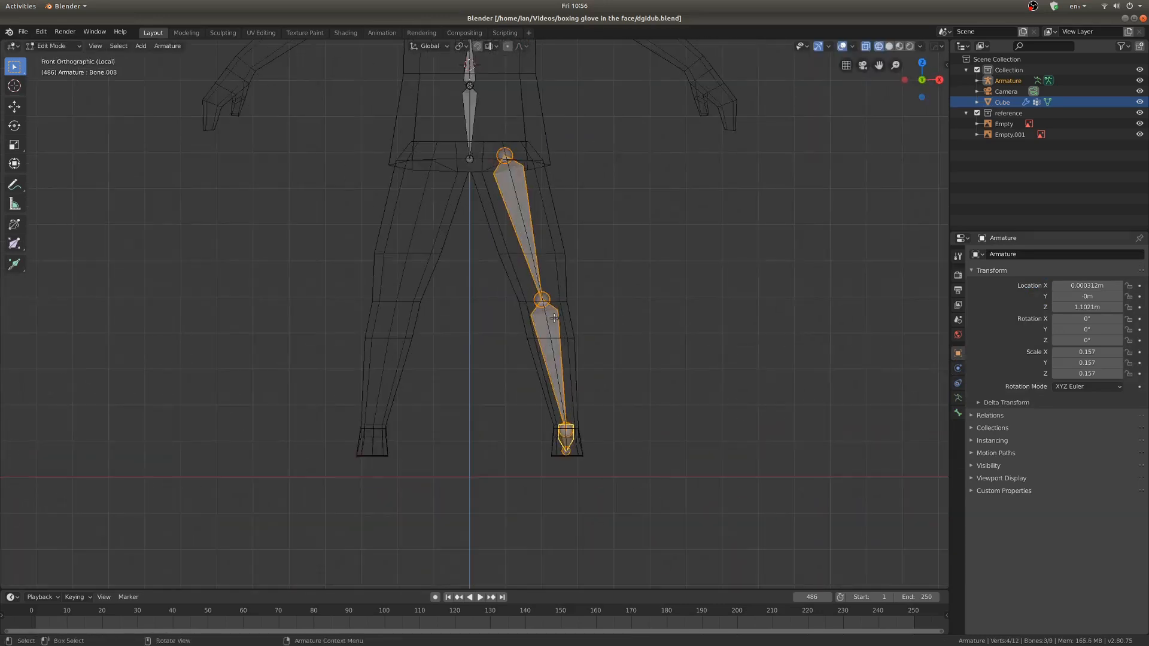
{"action": "middle_click_drag", "start_coordinate": [425, 127], "coordinate": [428, 183], "text": "shift"}
{"action": "key", "text": "shift+d"}
{"action": "key", "text": "Escape"}
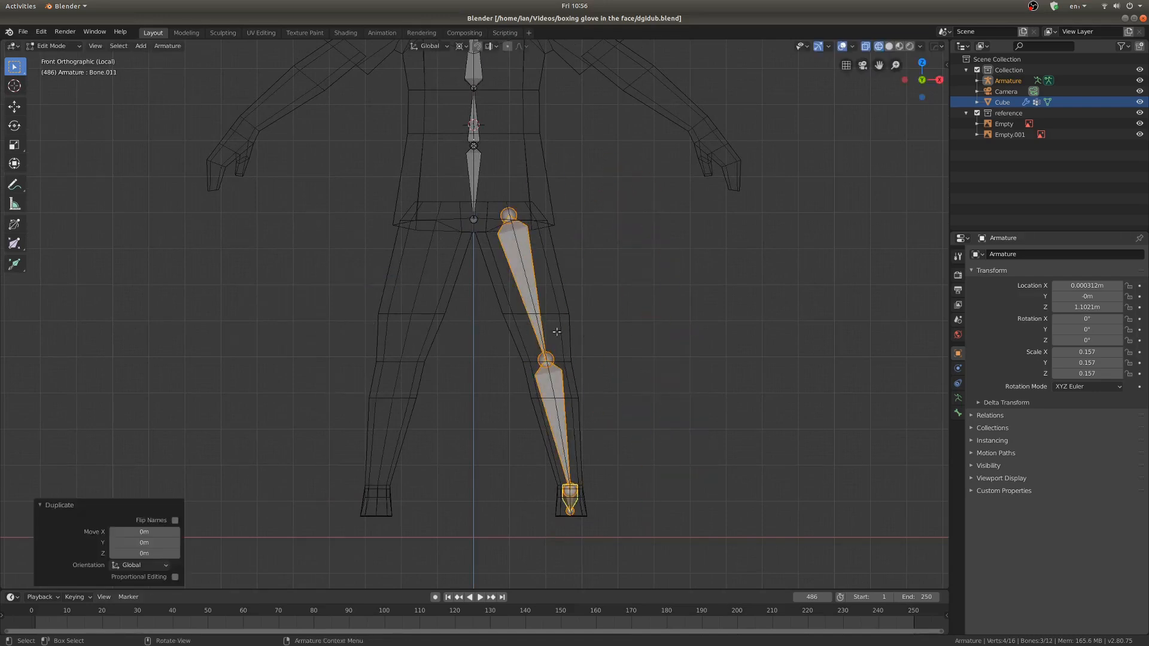
{"action": "type", "text": "-1"}
{"action": "key", "text": "Return"}
{"action": "scroll", "coordinate": [580, 292], "scroll_direction": "down", "scroll_amount": 3}
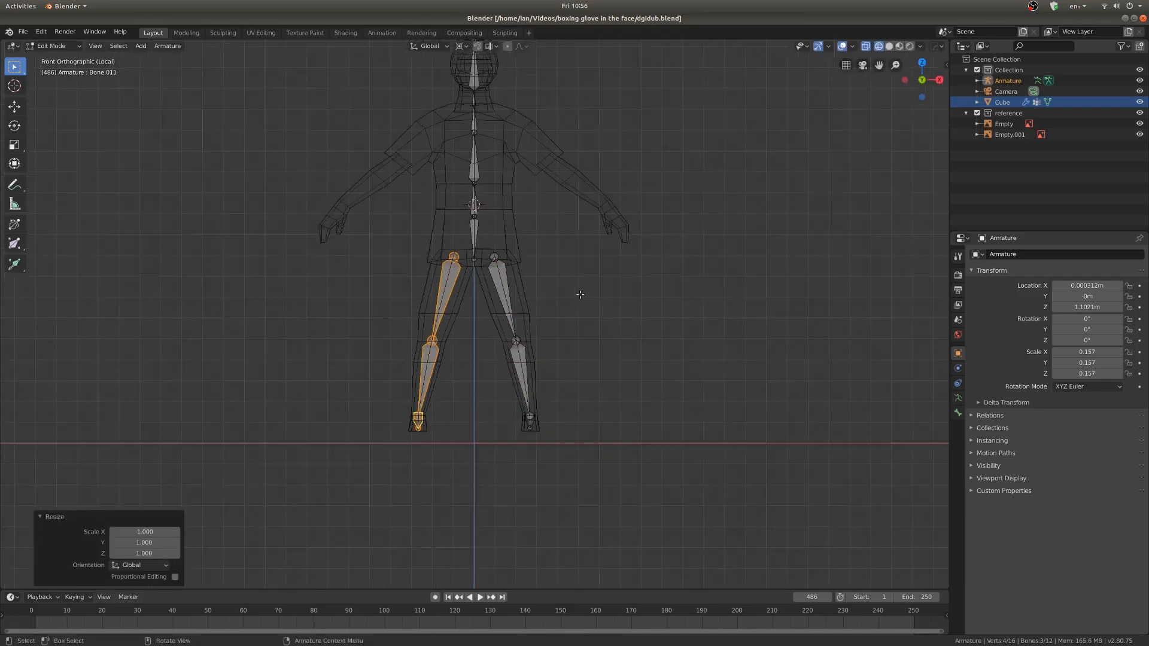
Step: From the upper chest joint, extrude a shoulder bone about 0.19 m along X, followed by upper arm, forearm and hand bones
{"action": "left_click", "coordinate": [539, 262]}
{"action": "middle_click_drag", "start_coordinate": [579, 292], "coordinate": [479, 209]}
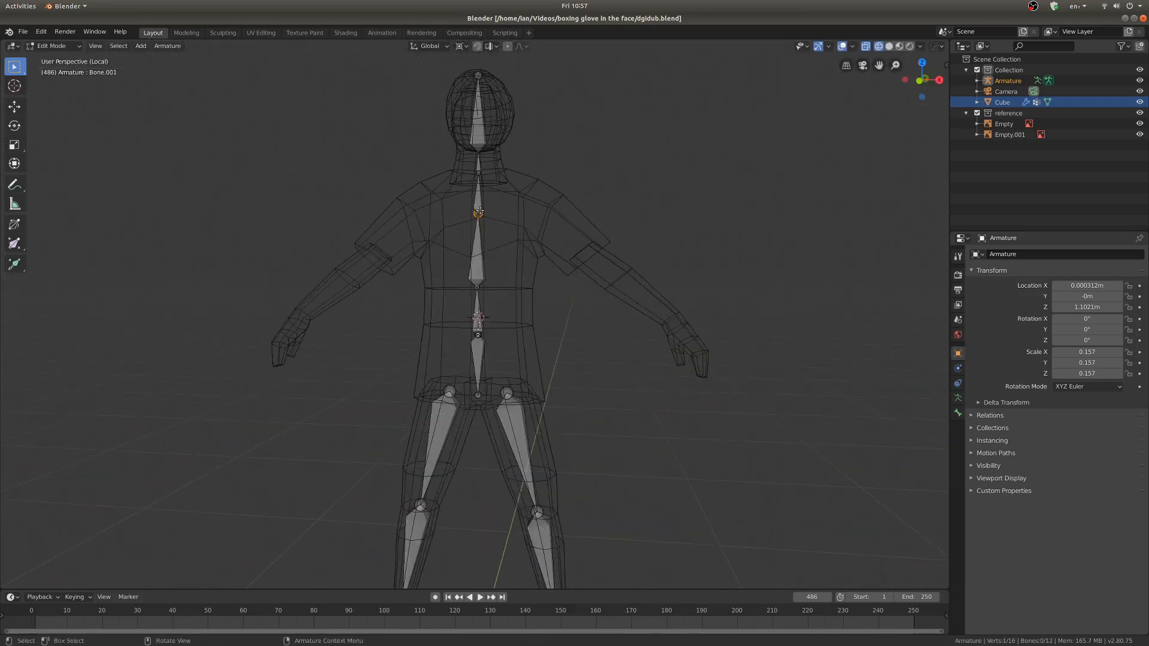
{"action": "key", "text": "KP_1"}
{"action": "left_click", "coordinate": [611, 237]}
{"action": "middle_click_drag", "start_coordinate": [608, 239], "coordinate": [532, 258]}
{"action": "key", "text": "KP_1"}
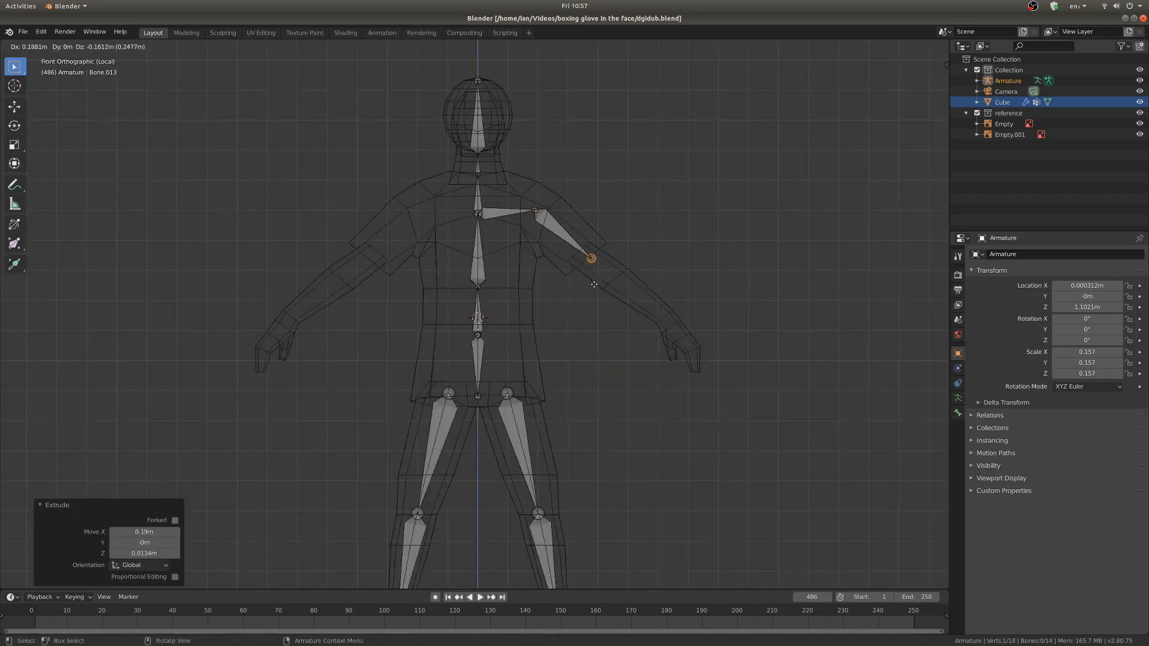
{"action": "left_click", "coordinate": [690, 368]}
Step: Add a centred loop cut to the body mesh's left arm near the elbow, just below the sleeve
{"action": "scroll", "coordinate": [686, 341], "scroll_direction": "up", "scroll_amount": 2}
{"action": "middle_click_drag", "start_coordinate": [670, 290], "coordinate": [620, 387], "text": "shift"}
{"action": "key", "text": "ctrl+Tab"}
{"action": "left_click", "coordinate": [591, 349]}
{"action": "key", "text": "ctrl+Tab"}
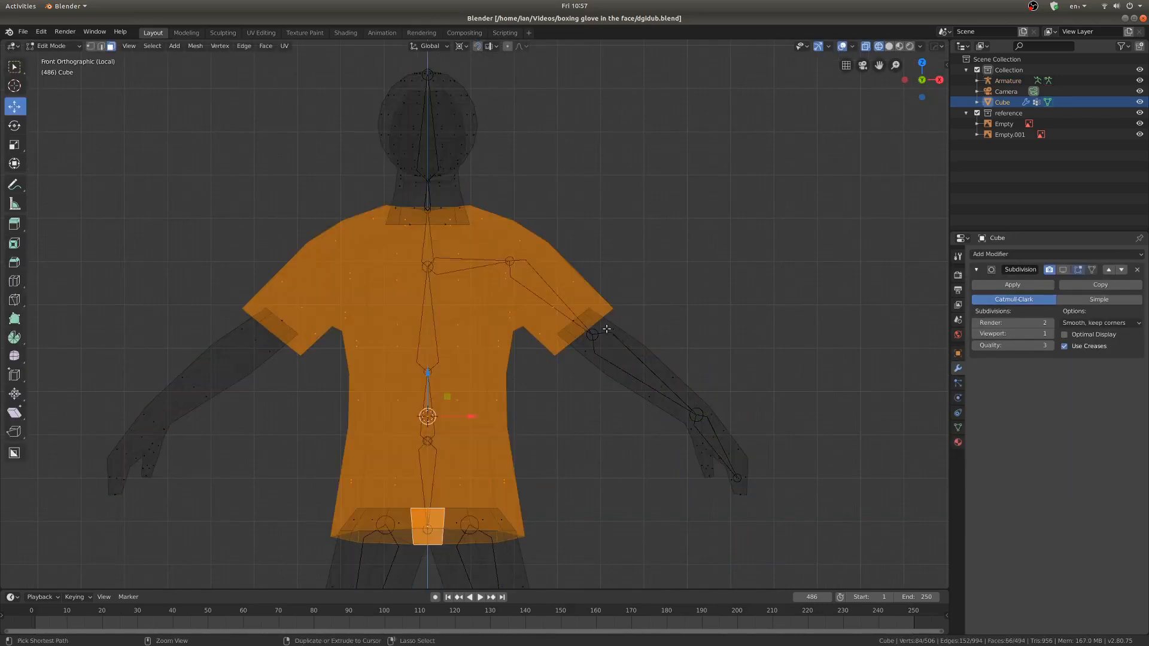
{"action": "key", "text": "ctrl+r"}
{"action": "left_click", "coordinate": [606, 329]}
{"action": "right_click", "coordinate": [606, 329]}
{"action": "key", "text": "Tab"}
Step: Duplicate the left shoulder, arm and hand bones and mirror them onto the right arm with an X scale of -1
{"action": "scroll", "coordinate": [508, 393], "scroll_direction": "down", "scroll_amount": 5}
{"action": "scroll", "coordinate": [508, 392], "scroll_direction": "up", "scroll_amount": 2}
{"action": "middle_click_drag", "start_coordinate": [476, 402], "coordinate": [483, 364], "text": "shift"}
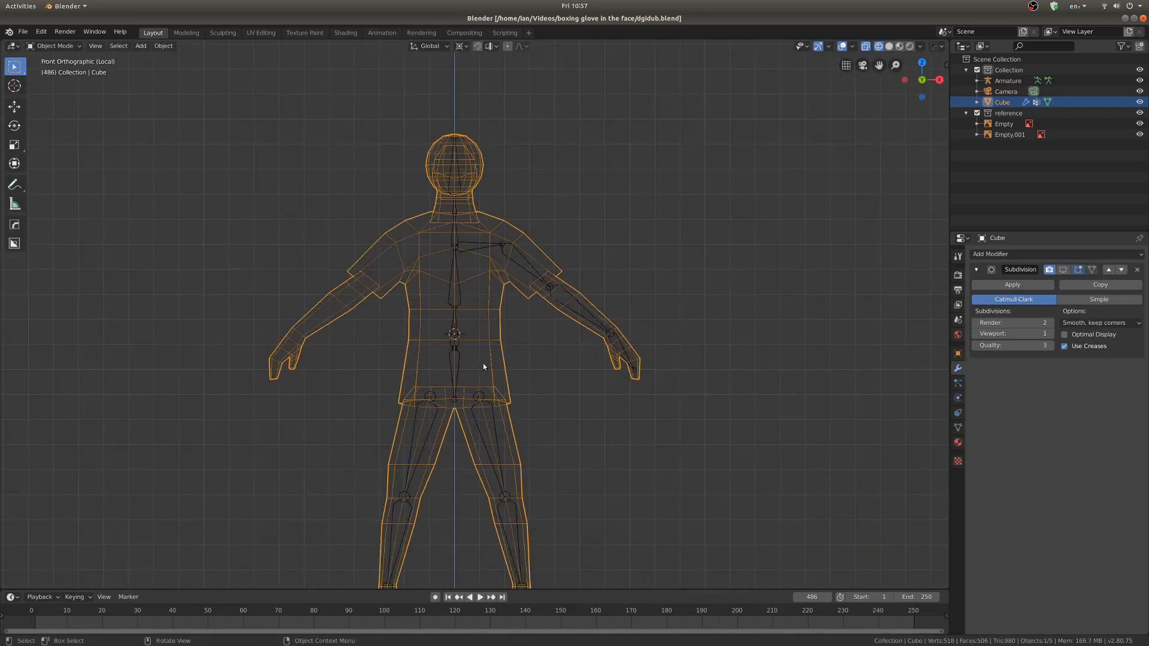
{"action": "scroll", "coordinate": [483, 364], "scroll_direction": "up", "scroll_amount": 1}
{"action": "middle_click_drag", "start_coordinate": [440, 459], "coordinate": [515, 424], "text": "shift"}
{"action": "left_click", "coordinate": [569, 190]}
{"action": "key", "text": "Tab"}
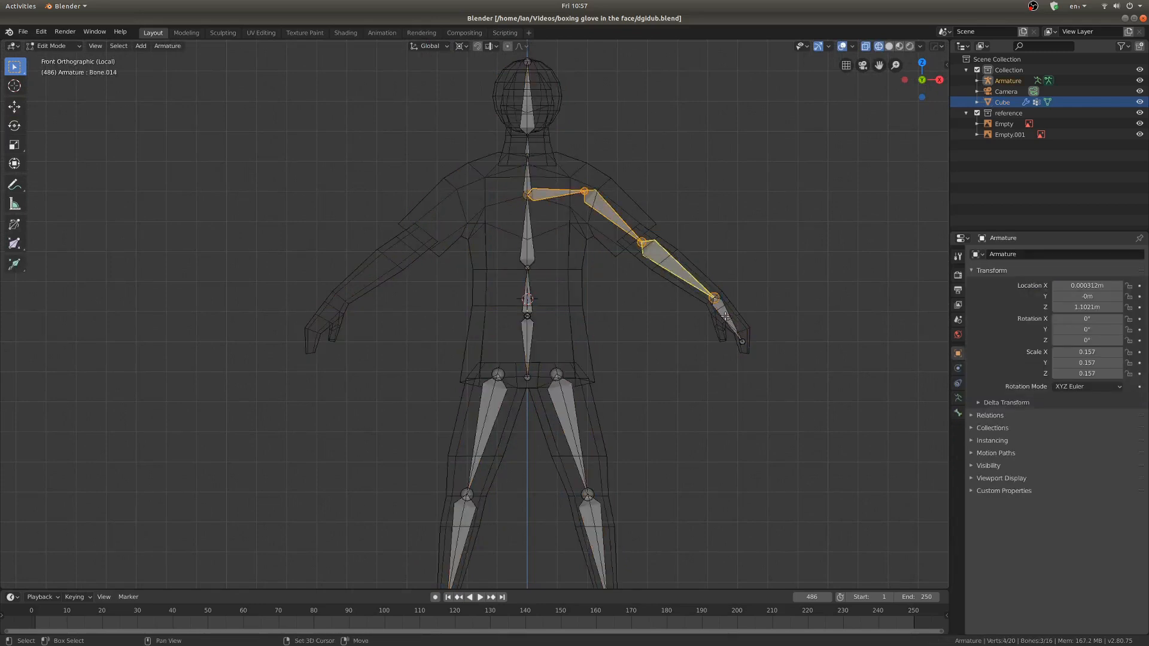
{"action": "key", "text": "shift+d"}
{"action": "right_click", "coordinate": [603, 300]}
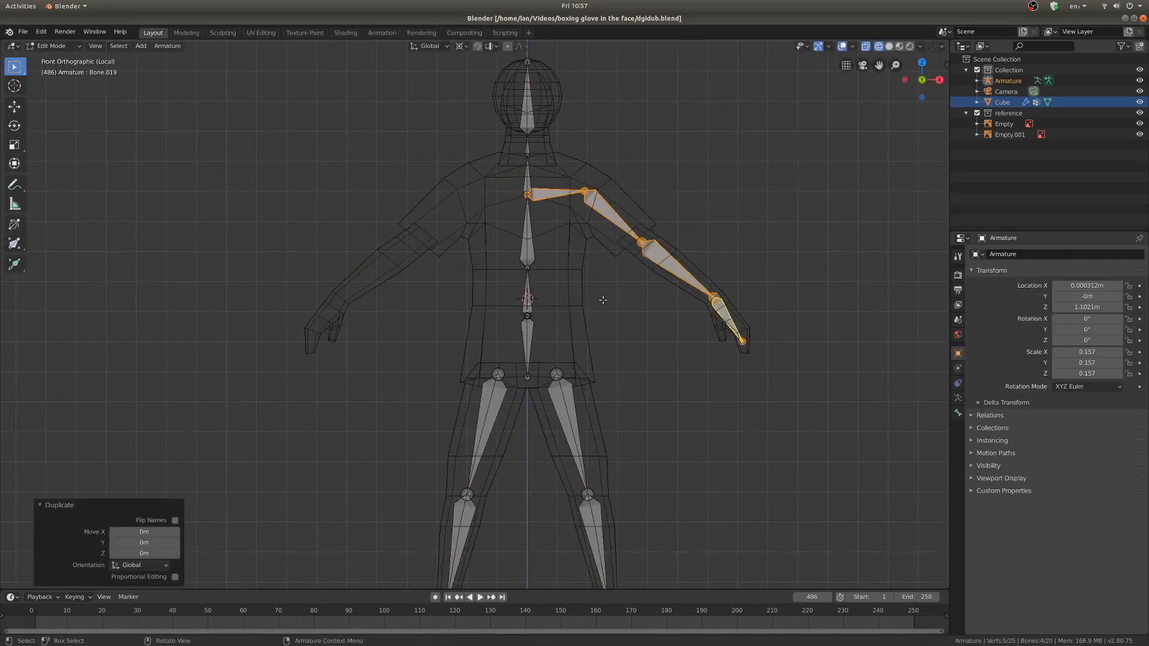
{"action": "type", "text": "-1"}
{"action": "key", "text": "Return"}
Step: Select both hand bones and move them about 0.022 m backward along Y in top view
{"action": "middle_click_drag", "start_coordinate": [426, 302], "coordinate": [440, 383]}
{"action": "key", "text": "Tab"}
{"action": "key", "text": "Tab"}
{"action": "left_click", "coordinate": [284, 404]}
{"action": "scroll", "coordinate": [284, 404], "scroll_direction": "down", "scroll_amount": 2}
{"action": "middle_click_drag", "start_coordinate": [284, 404], "coordinate": [66, 407]}
{"action": "left_click", "coordinate": [351, 403], "text": "shift"}
{"action": "key", "text": "KP_7"}
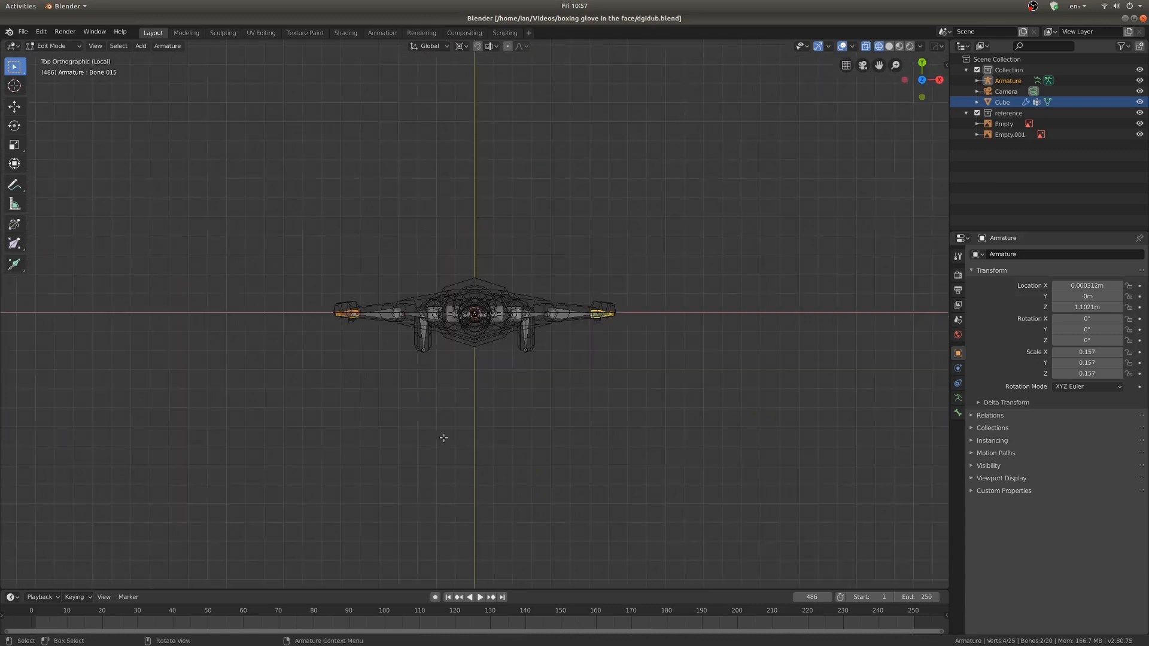
{"action": "scroll", "coordinate": [703, 308], "scroll_direction": "up", "scroll_amount": 5}
{"action": "key", "text": "y"}
{"action": "left_click", "coordinate": [750, 321]}
Step: Leave the armature's Edit Mode and switch the viewport from wireframe to solid shading
{"action": "key", "text": "KP_1"}
{"action": "scroll", "coordinate": [622, 217], "scroll_direction": "down", "scroll_amount": 3}
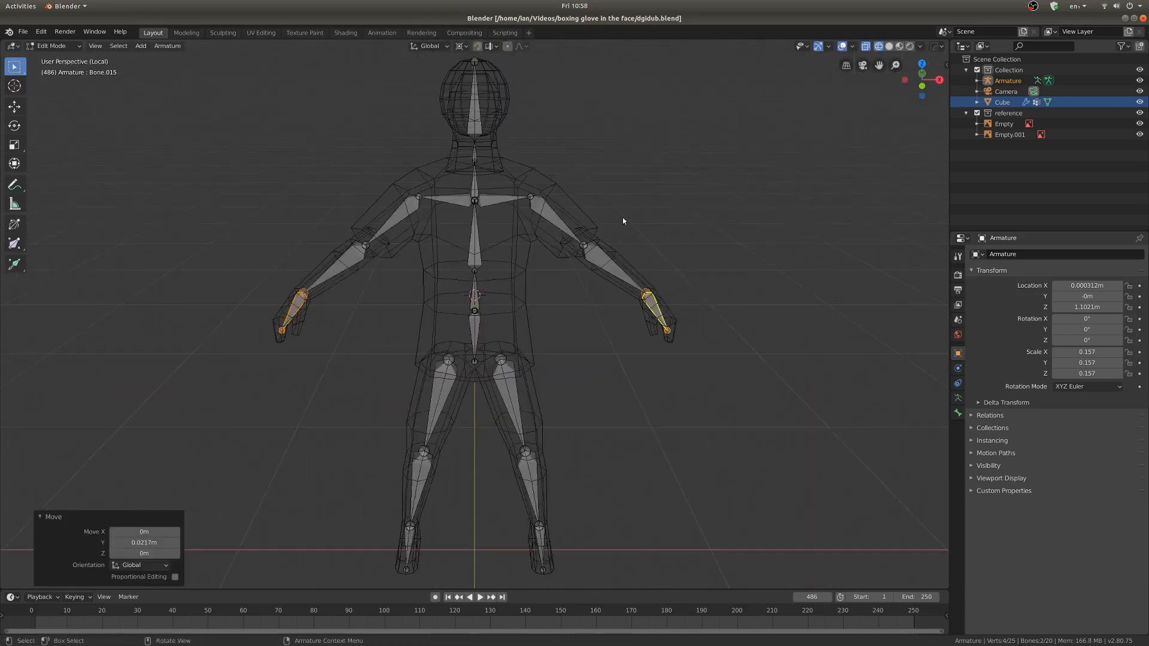
{"action": "middle_click_drag", "start_coordinate": [622, 218], "coordinate": [526, 239]}
{"action": "key", "text": "Tab"}
{"action": "key", "text": "shift+z"}
Step: Parent the body mesh to the armature using Armature Deform With Automatic Weights
{"action": "mouse_move", "coordinate": [503, 313]}
{"action": "middle_mouse_down", "text": "shift"}
{"action": "mouse_move", "coordinate": [493, 407]}
{"action": "mouse_move", "coordinate": [531, 419]}
{"action": "middle_mouse_up", "text": "shift"}
{"action": "middle_click_drag", "start_coordinate": [491, 403], "coordinate": [531, 367], "text": "shift"}
{"action": "scroll", "coordinate": [533, 350], "scroll_direction": "down", "scroll_amount": 2}
{"action": "scroll", "coordinate": [533, 349], "scroll_direction": "up", "scroll_amount": 3}
{"action": "left_click", "coordinate": [532, 369]}
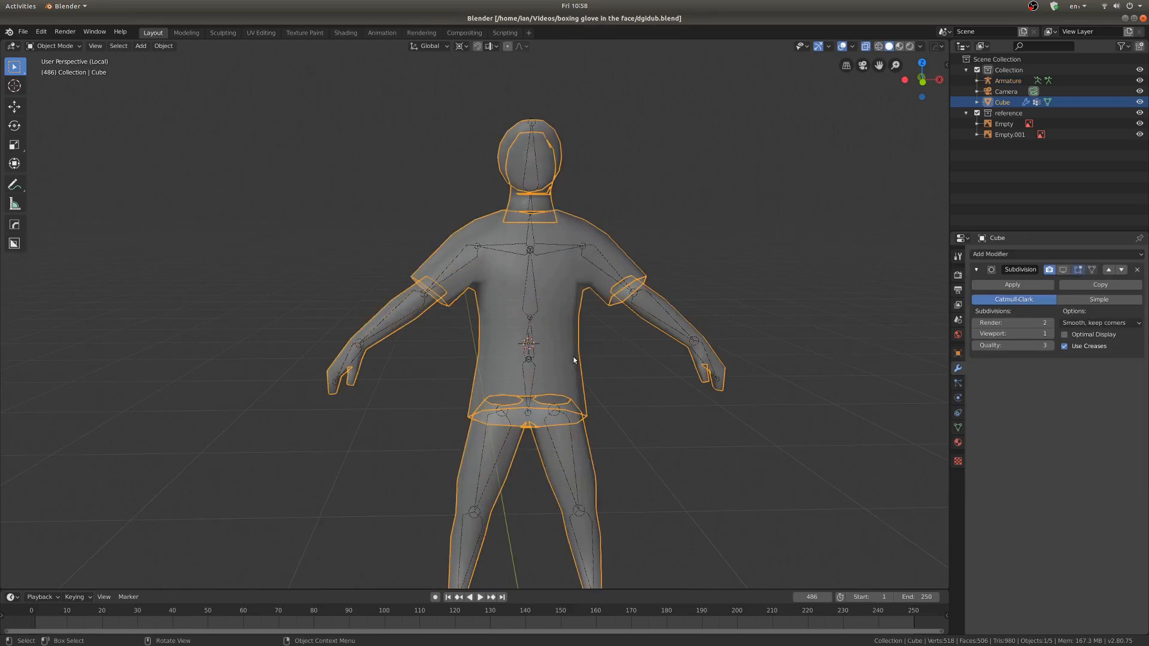
{"action": "left_click", "coordinate": [524, 297], "text": "shift"}
{"action": "key", "text": "ctrl+p"}
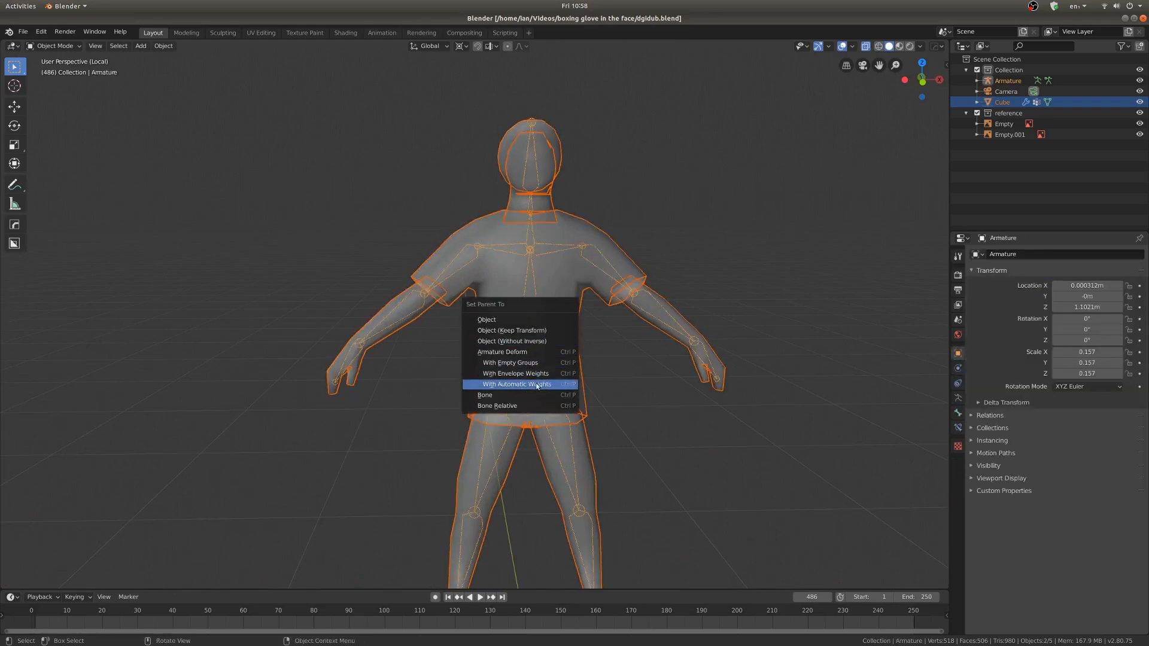
{"action": "left_click", "coordinate": [515, 385]}
Step: Put the armature in Pose Mode and test-rotate the right thigh bone, cancelling each rotation
{"action": "scroll", "coordinate": [507, 370], "scroll_direction": "down", "scroll_amount": 3}
{"action": "scroll", "coordinate": [508, 370], "scroll_direction": "up", "scroll_amount": 4}
{"action": "left_click", "coordinate": [442, 440]}
{"action": "left_click", "coordinate": [459, 383]}
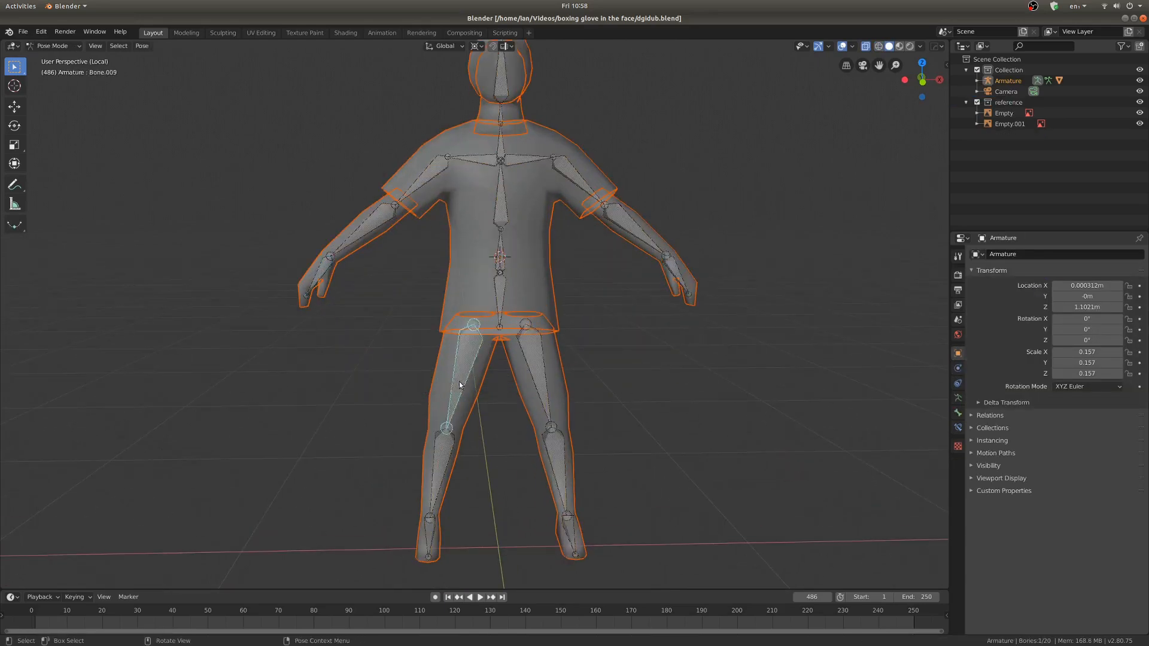
{"action": "key", "text": "r"}
{"action": "right_click", "coordinate": [650, 383]}
{"action": "key", "text": "r"}
{"action": "right_click", "coordinate": [576, 345]}
Step: Test-rotate the left thigh, head and left arm bones to check the deformation, cancelling each rotation
{"action": "left_click", "coordinate": [541, 366]}
{"action": "key", "text": "r"}
{"action": "right_click", "coordinate": [603, 304]}
{"action": "scroll", "coordinate": [557, 228], "scroll_direction": "down", "scroll_amount": 1}
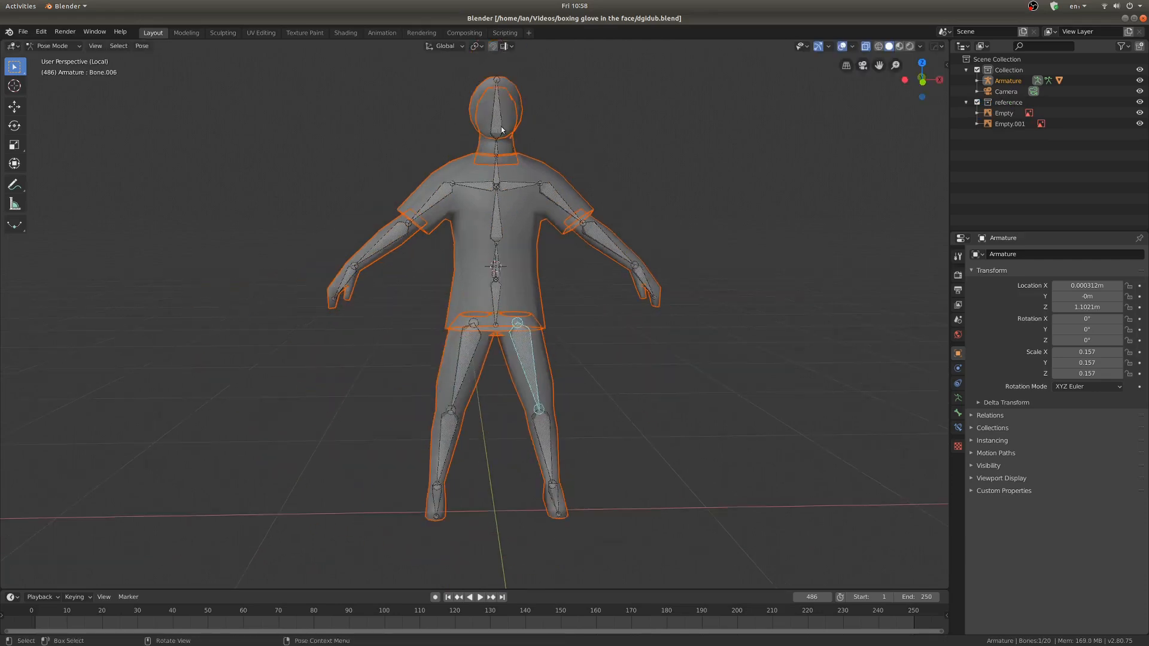
{"action": "right_click", "coordinate": [638, 223]}
{"action": "left_click", "coordinate": [552, 200]}
{"action": "key", "text": "r"}
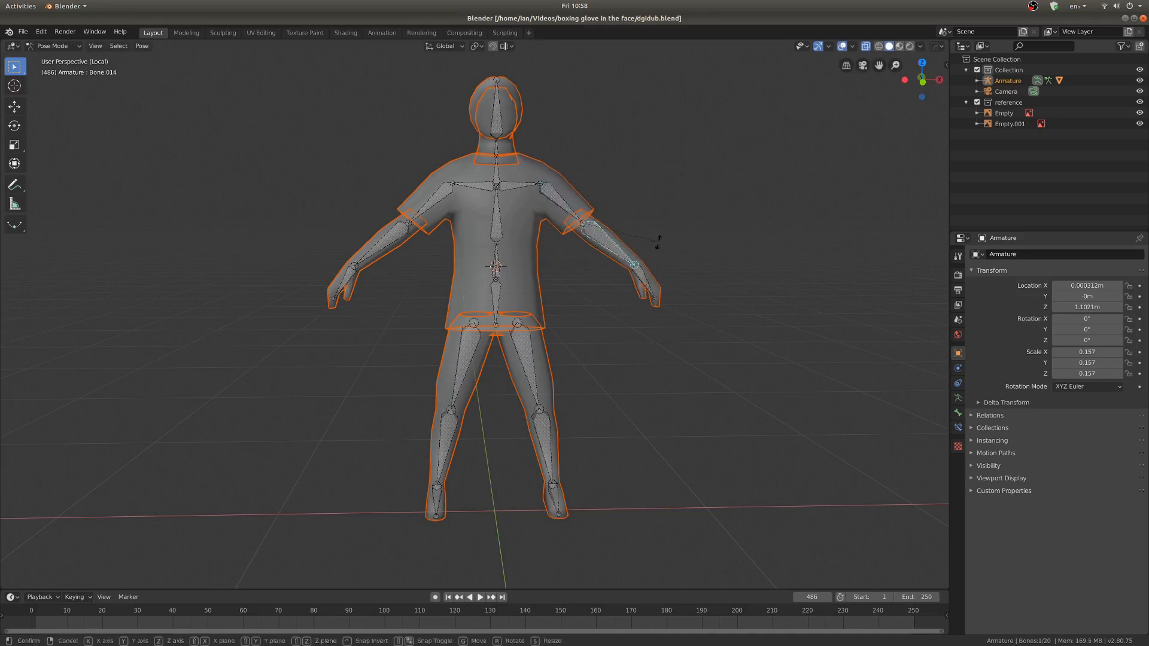
Step: Test-rotate the left shin and right foot bones from different viewing angles, cancelling each rotation
{"action": "left_click", "coordinate": [547, 459]}
{"action": "key", "text": "r"}
{"action": "right_click", "coordinate": [527, 509]}
{"action": "middle_click_drag", "start_coordinate": [535, 494], "coordinate": [470, 497]}
{"action": "key", "text": "r"}
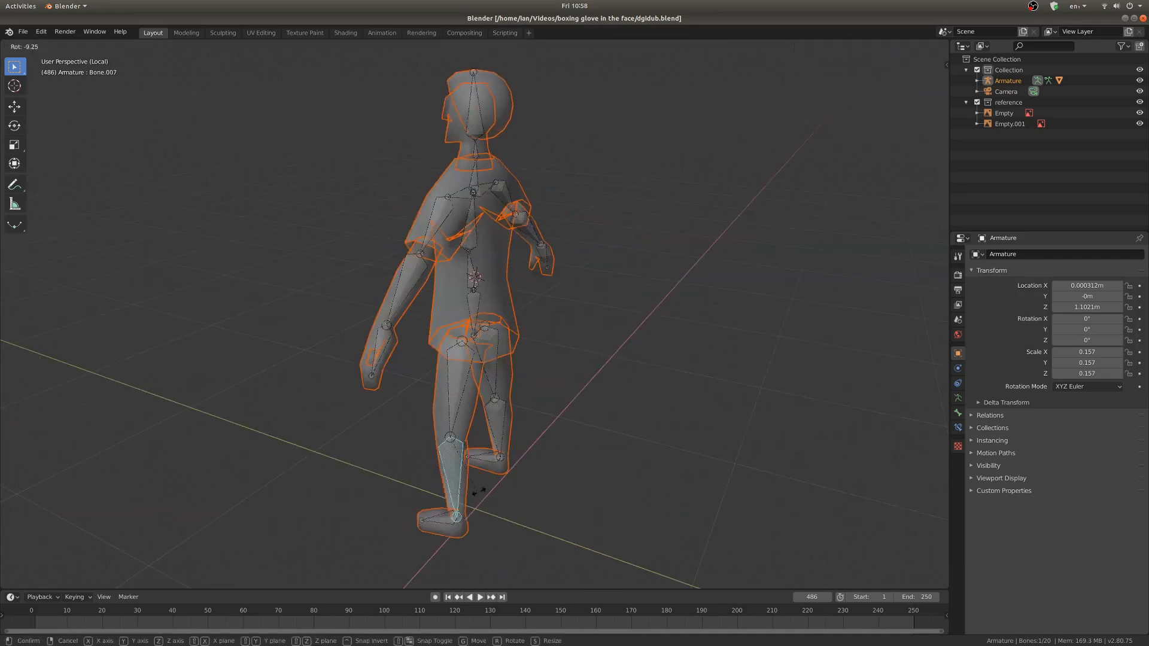
{"action": "right_click", "coordinate": [535, 526]}
{"action": "middle_click_drag", "start_coordinate": [535, 526], "coordinate": [575, 527]}
{"action": "left_click", "coordinate": [455, 472]}
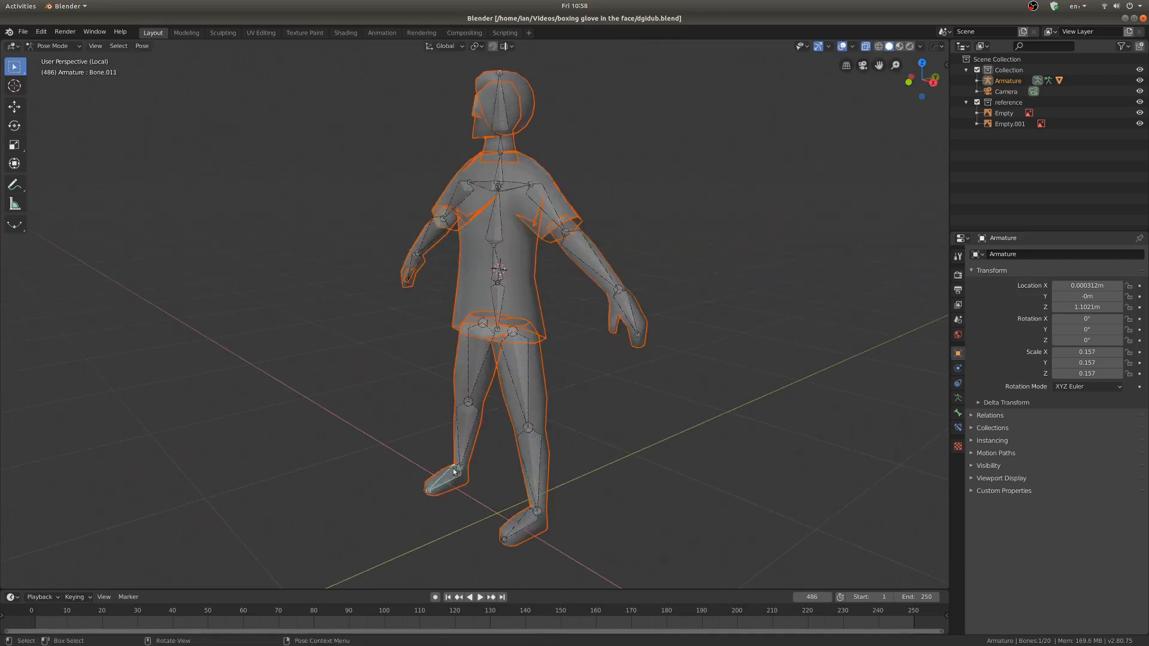
{"action": "right_click", "coordinate": [581, 400]}
{"action": "middle_click_drag", "start_coordinate": [581, 400], "coordinate": [564, 465]}
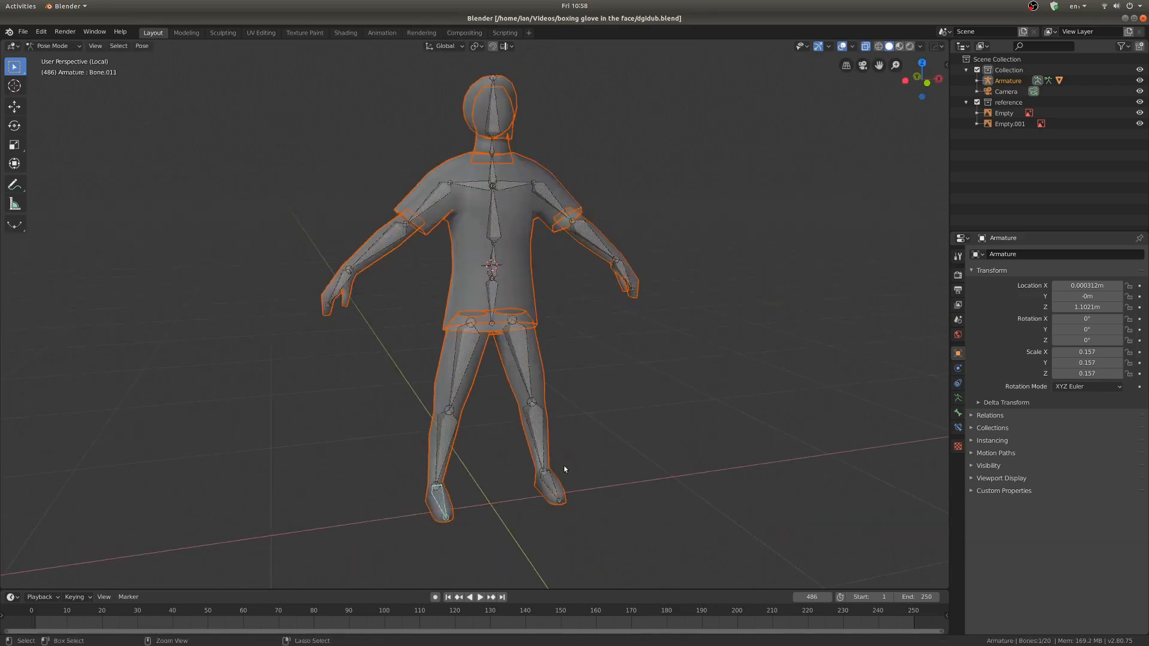
Step: Undo the Pose Mode change and the armature parenting, and select the body mesh
{"action": "key", "text": "ctrl+z"}
{"action": "key", "text": "ctrl+z"}
{"action": "key", "text": "ctrl+z"}
{"action": "key", "text": "ctrl+z"}
{"action": "left_click", "coordinate": [508, 280]}
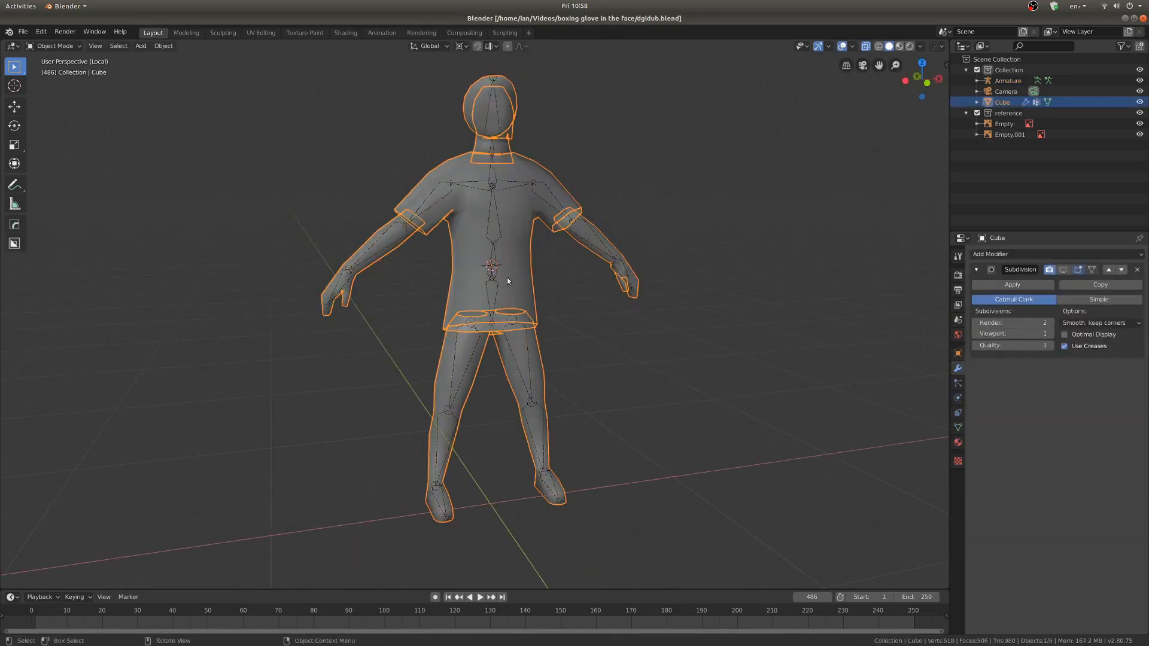
{"action": "left_click", "coordinate": [506, 288]}
{"action": "left_click", "coordinate": [522, 278]}
Step: Add loop cuts to the body mesh above and below both knees and just above both ankles
{"action": "key", "text": "Tab"}
{"action": "middle_click_drag", "start_coordinate": [554, 303], "coordinate": [539, 275]}
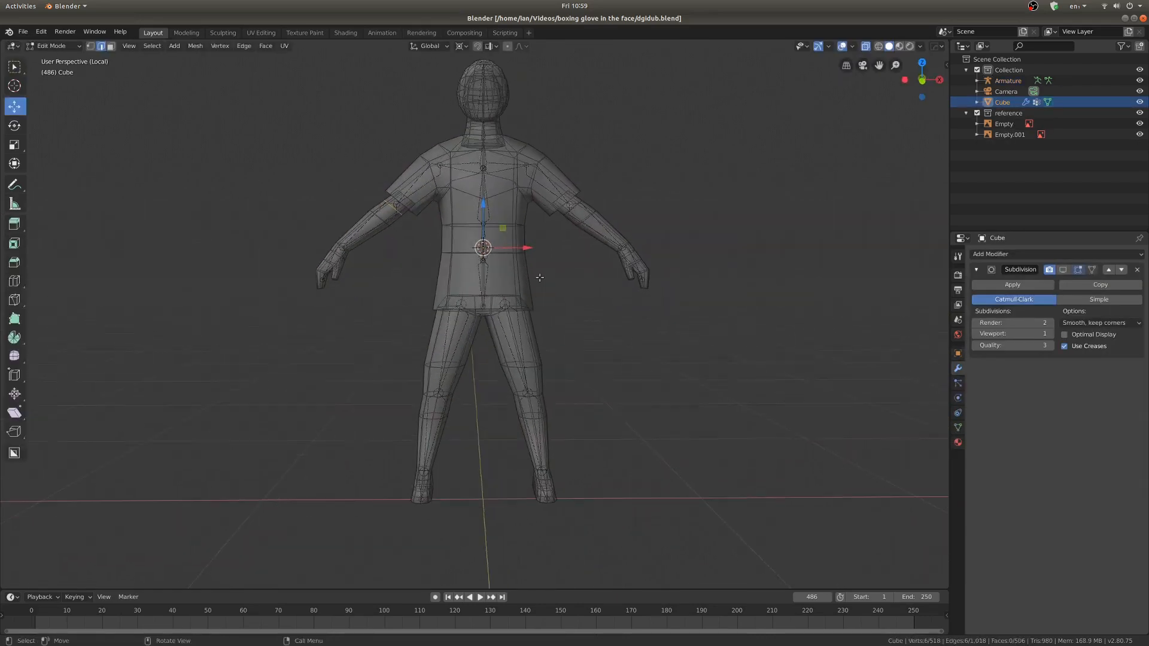
{"action": "middle_click_drag", "start_coordinate": [524, 407], "coordinate": [508, 297], "text": "shift"}
{"action": "scroll", "coordinate": [508, 297], "scroll_direction": "up", "scroll_amount": 2}
{"action": "left_click", "coordinate": [534, 259]}
{"action": "right_click", "coordinate": [534, 264]}
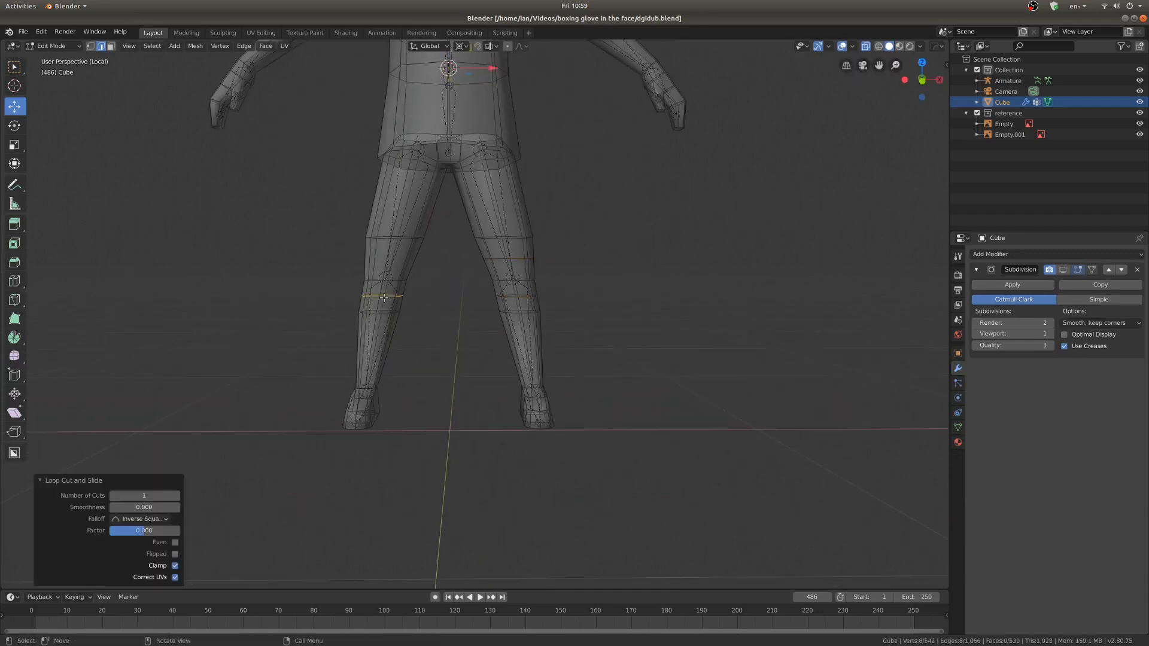
{"action": "scroll", "coordinate": [404, 382], "scroll_direction": "up", "scroll_amount": 3}
{"action": "key", "text": "ctrl+r"}
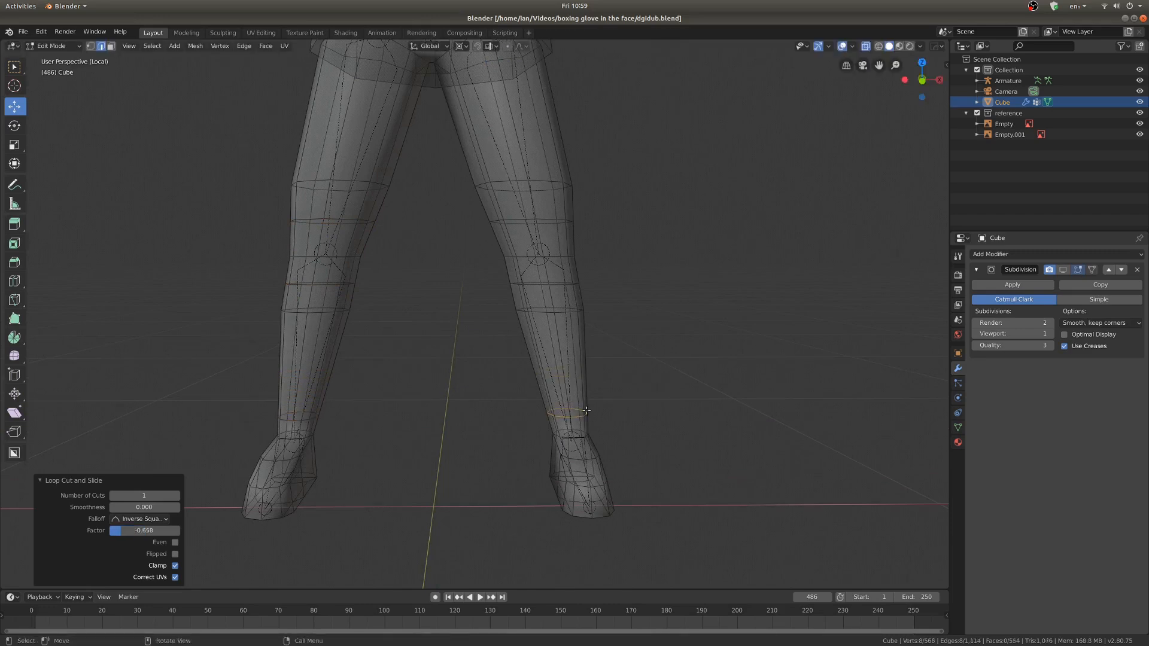
Step: Preview the textured body in Look Dev shading, and return to Object Mode with Solid shading
{"action": "scroll", "coordinate": [470, 433], "scroll_direction": "up", "scroll_amount": 1}
{"action": "key", "text": "z"}
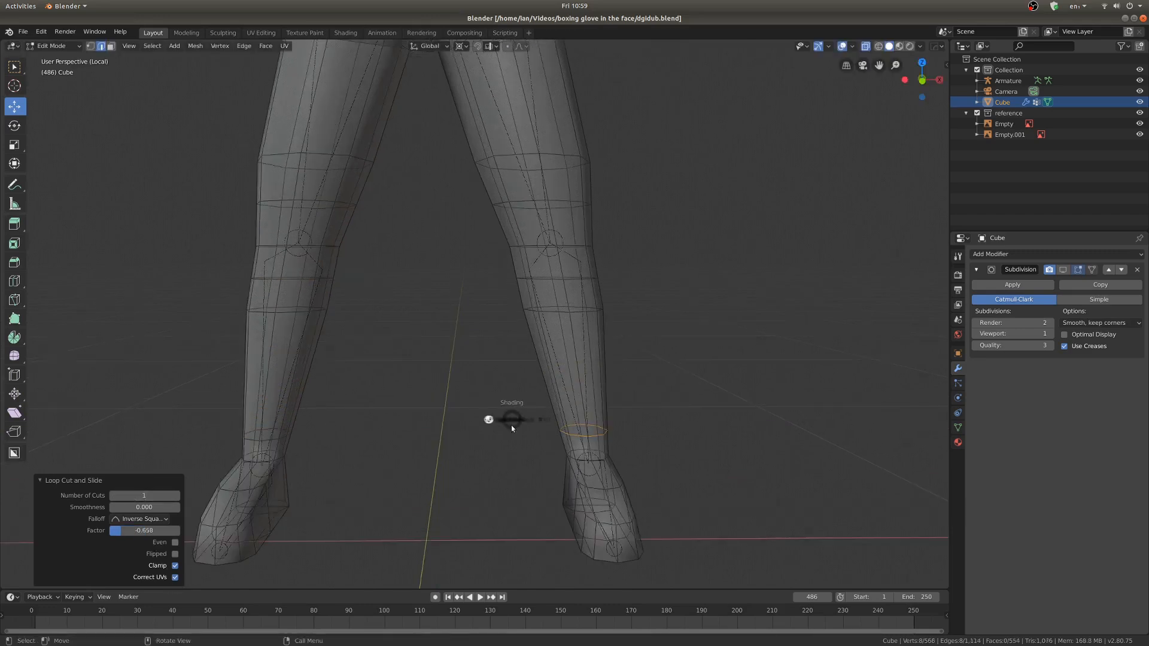
{"action": "left_click", "coordinate": [513, 479]}
{"action": "scroll", "coordinate": [436, 362], "scroll_direction": "down", "scroll_amount": 2}
{"action": "middle_click_drag", "start_coordinate": [437, 362], "coordinate": [454, 362]}
{"action": "scroll", "coordinate": [443, 360], "scroll_direction": "down", "scroll_amount": 3}
{"action": "key", "text": "Tab"}
{"action": "mouse_move", "coordinate": [356, 282]}
{"action": "middle_mouse_down", "text": "shift"}
{"action": "mouse_move", "coordinate": [406, 383]}
{"action": "mouse_move", "coordinate": [390, 383]}
{"action": "middle_mouse_up", "text": "shift"}
{"action": "middle_click_drag", "start_coordinate": [459, 273], "coordinate": [449, 375], "text": "shift"}
{"action": "key", "text": "z"}
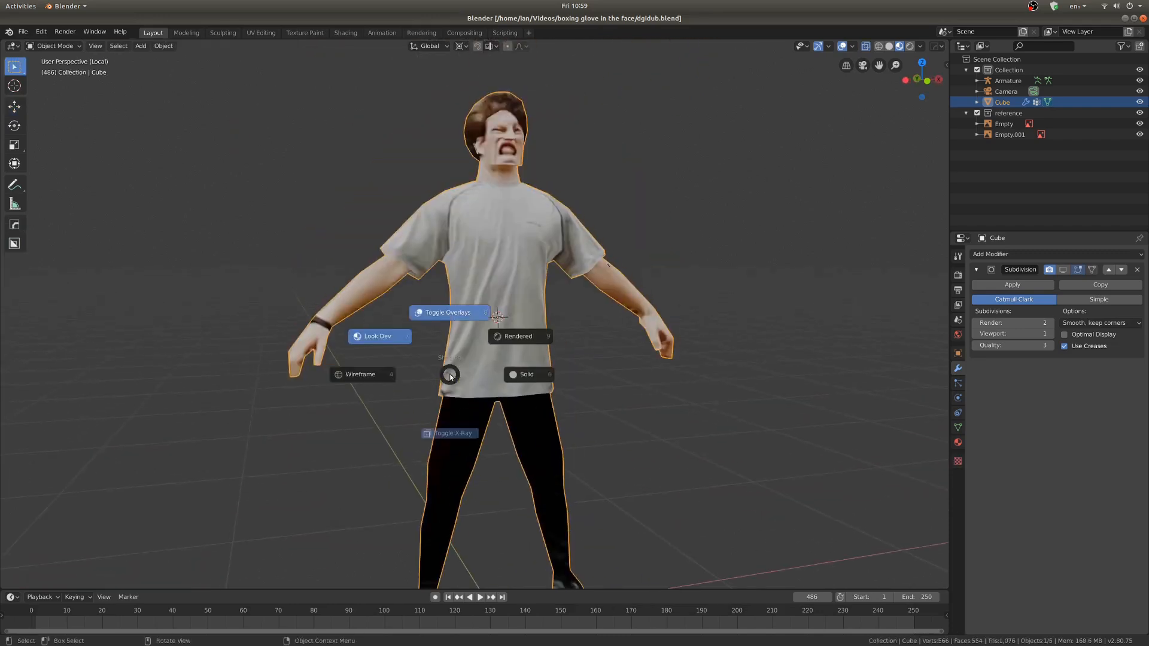
{"action": "left_click", "coordinate": [527, 374]}
Step: Parent the edited body mesh to the armature again using Armature Deform with automatic weights
{"action": "left_click", "coordinate": [500, 247]}
{"action": "left_click", "coordinate": [526, 284], "text": "shift"}
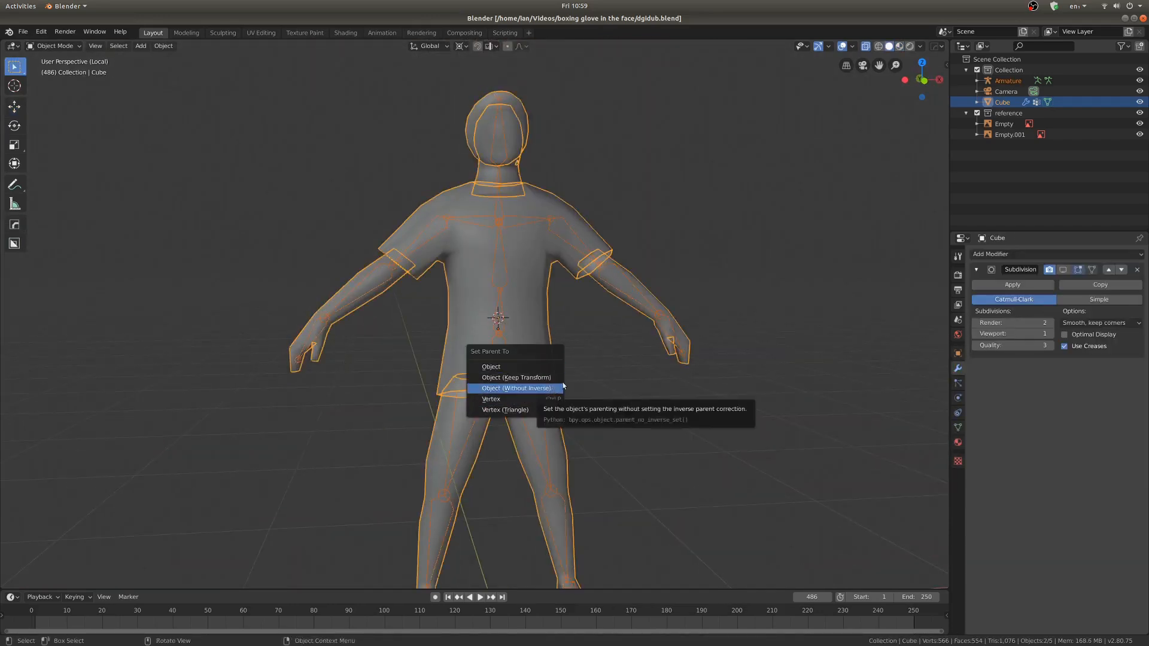
{"action": "left_click", "coordinate": [557, 388]}
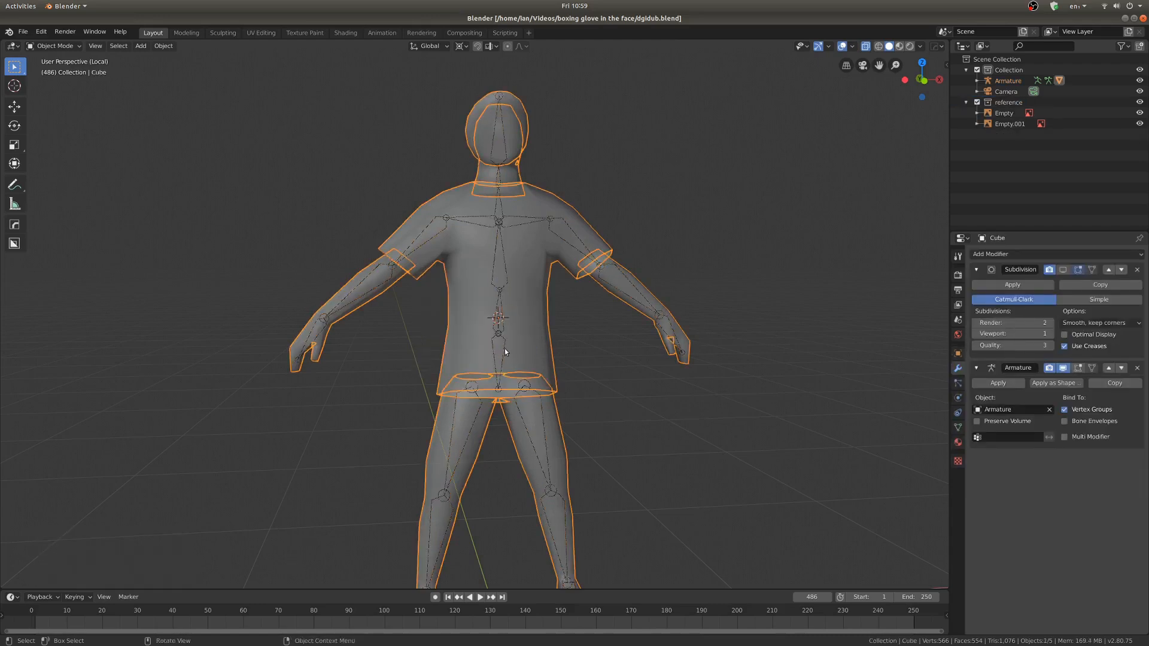
Step: Put the armature in Pose Mode and test-rotate the left shin bone, cancelling the rotation
{"action": "left_click", "coordinate": [505, 349]}
{"action": "key", "text": "ctrl+Tab"}
{"action": "middle_click_drag", "start_coordinate": [515, 423], "coordinate": [481, 430], "text": "shift"}
{"action": "left_click", "coordinate": [548, 424]}
{"action": "key", "text": "r"}
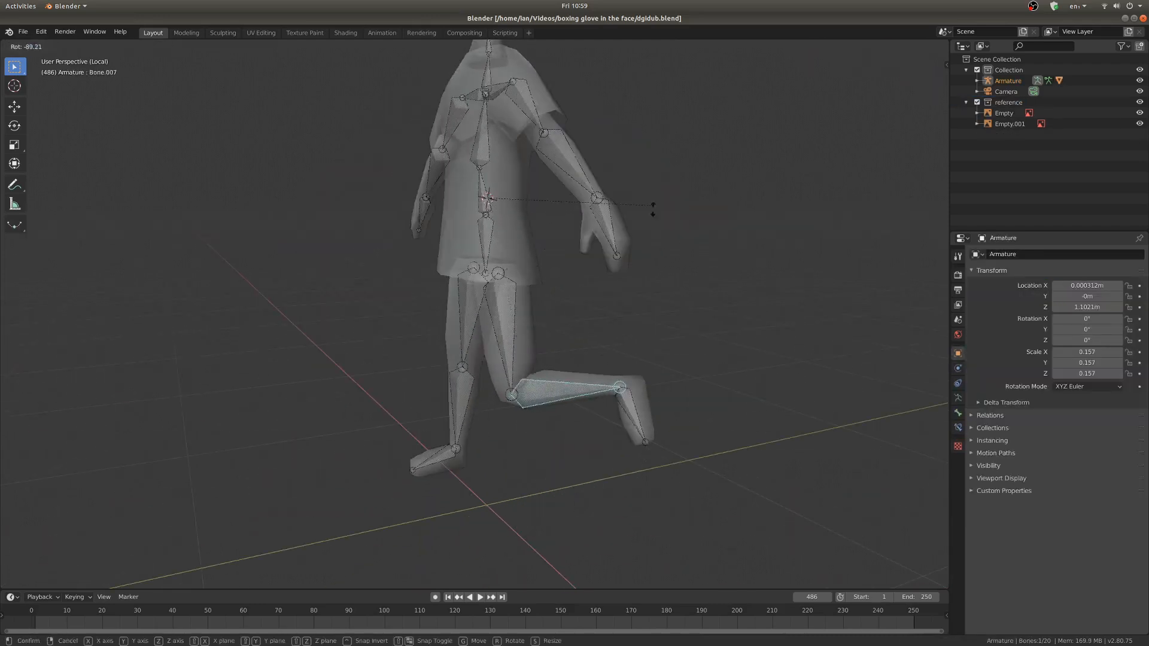
{"action": "right_click", "coordinate": [674, 311]}
Step: Switch the transform pivot from the 3D cursor to the bone and test-rotate the left shin and left foot bones
{"action": "key", "text": "period"}
{"action": "left_click", "coordinate": [639, 346]}
{"action": "key", "text": "r"}
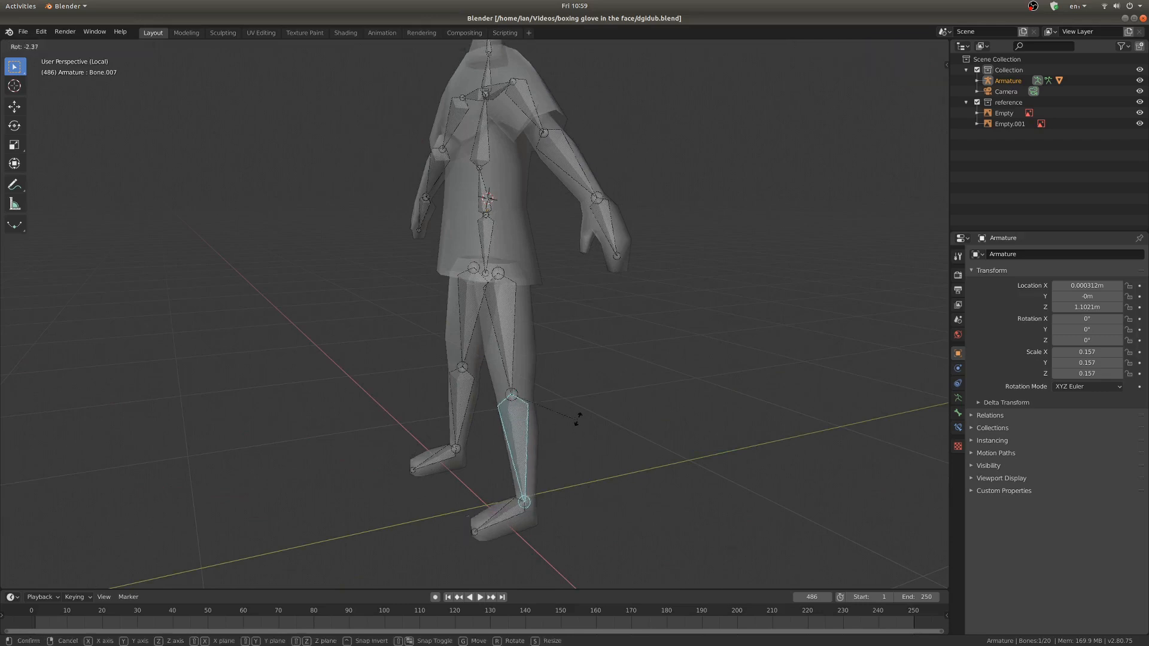
{"action": "left_click", "coordinate": [512, 502]}
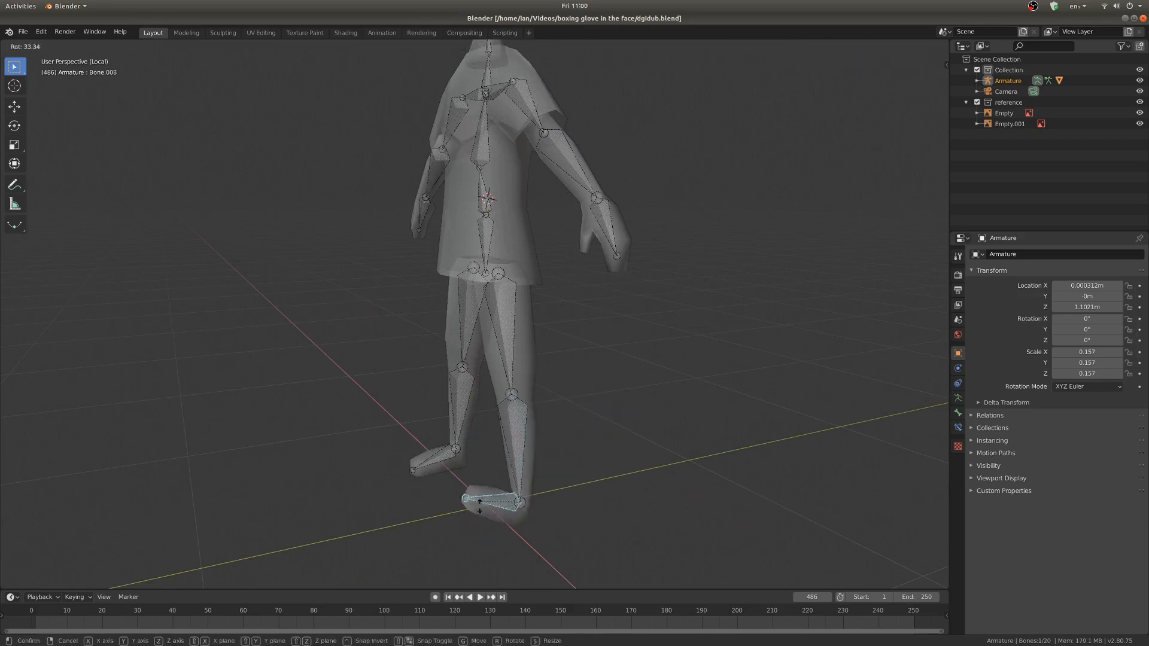
Step: Test-rotate the pelvis bone and test-move the lower spine bone, cancelling both transforms
{"action": "middle_click_drag", "start_coordinate": [491, 524], "coordinate": [575, 360]}
{"action": "scroll", "coordinate": [584, 343], "scroll_direction": "up", "scroll_amount": 3}
{"action": "left_click", "coordinate": [585, 343]}
{"action": "key", "text": "r"}
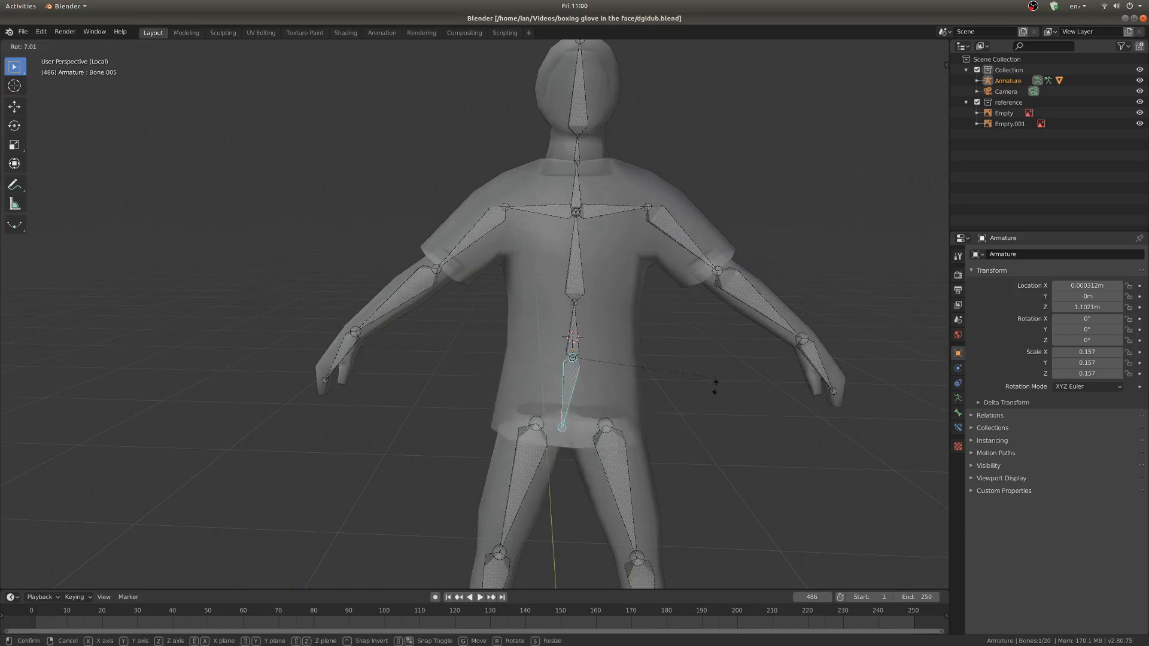
{"action": "key", "text": "g"}
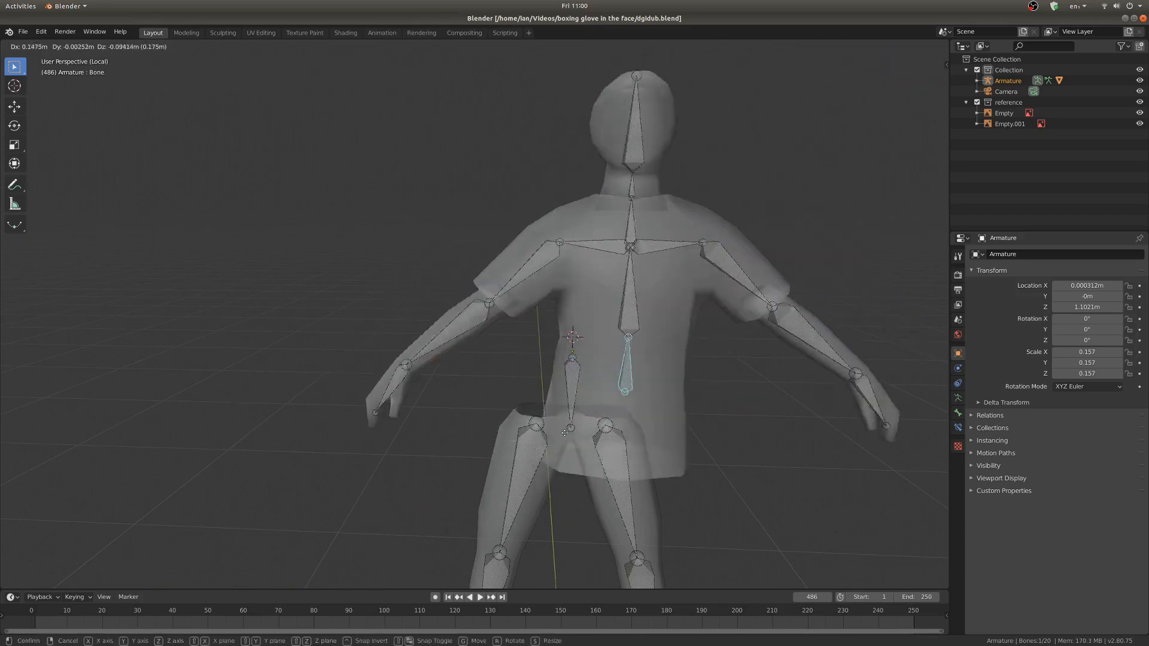
{"action": "right_click", "coordinate": [541, 360]}
Step: Test-move the lower spine and pelvis bones and test-rotate the right thigh bone, cancelling each transform
{"action": "middle_click_drag", "start_coordinate": [584, 393], "coordinate": [567, 388]}
{"action": "scroll", "coordinate": [567, 387], "scroll_direction": "up", "scroll_amount": 1}
{"action": "key", "text": "g"}
{"action": "right_click", "coordinate": [566, 410]}
{"action": "left_click", "coordinate": [576, 420]}
{"action": "key", "text": "g"}
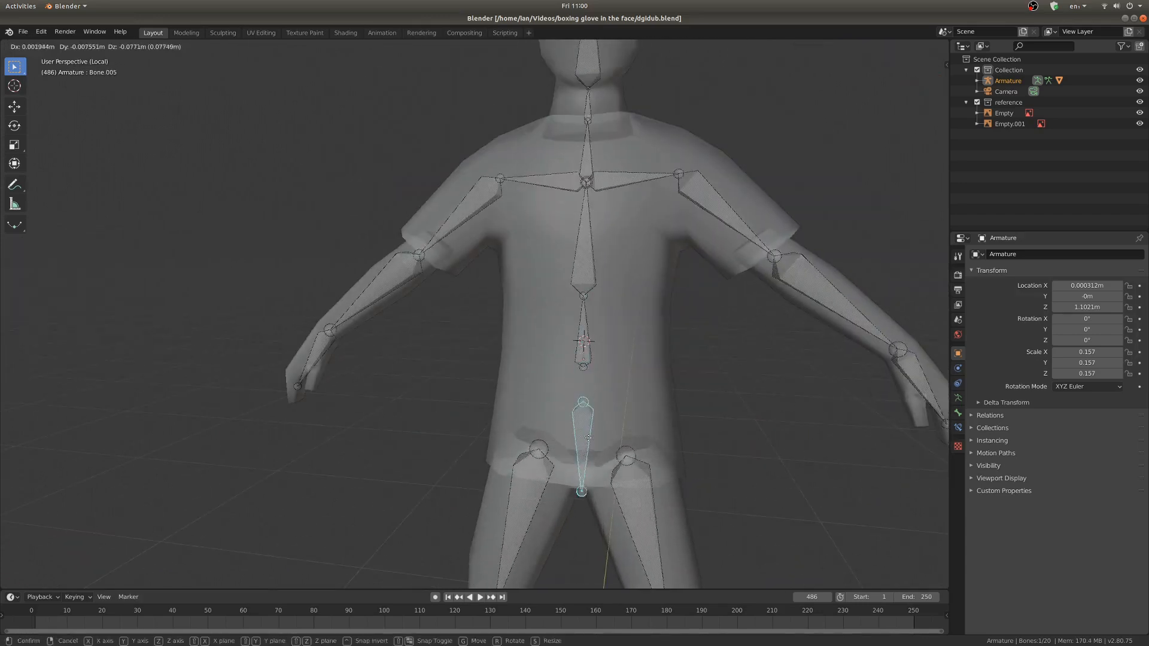
{"action": "right_click", "coordinate": [578, 425]}
{"action": "left_click", "coordinate": [544, 494]}
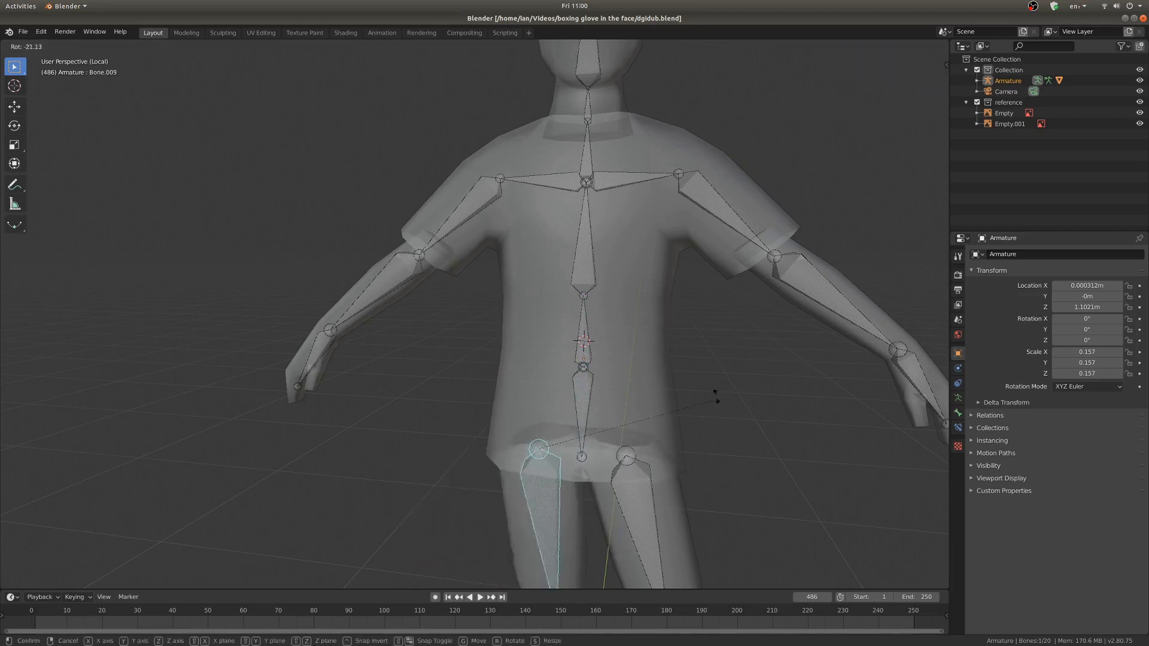
{"action": "scroll", "coordinate": [561, 429], "scroll_direction": "down", "scroll_amount": 2}
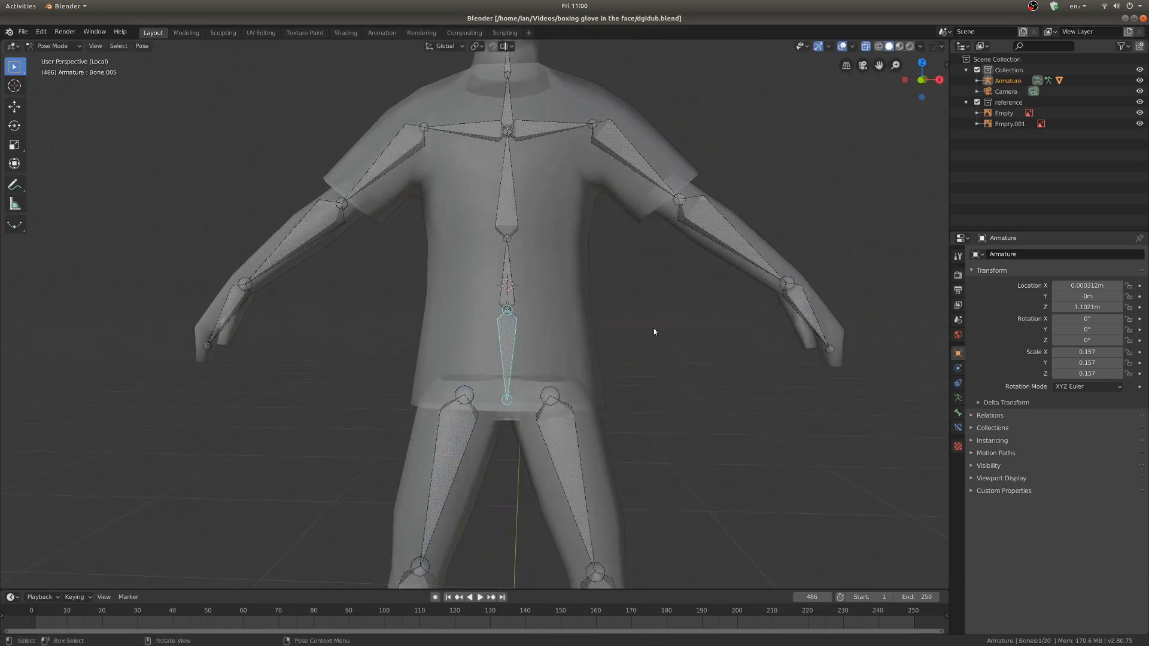
Step: Switch the armature to Edit Mode and select the left thigh bone
{"action": "left_click", "coordinate": [618, 410]}
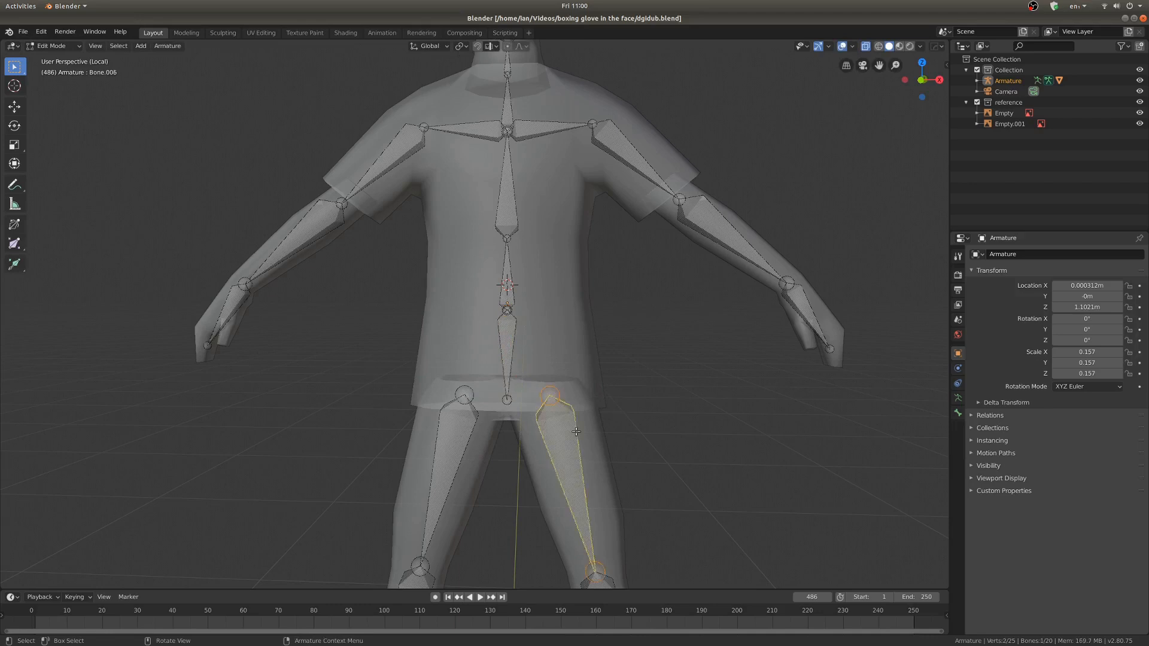
Step: Parent both thigh bones to the pelvis bone with Keep Offset, and test the pelvis rotation in Pose Mode without keeping it
{"action": "key", "text": "ctrl+Tab"}
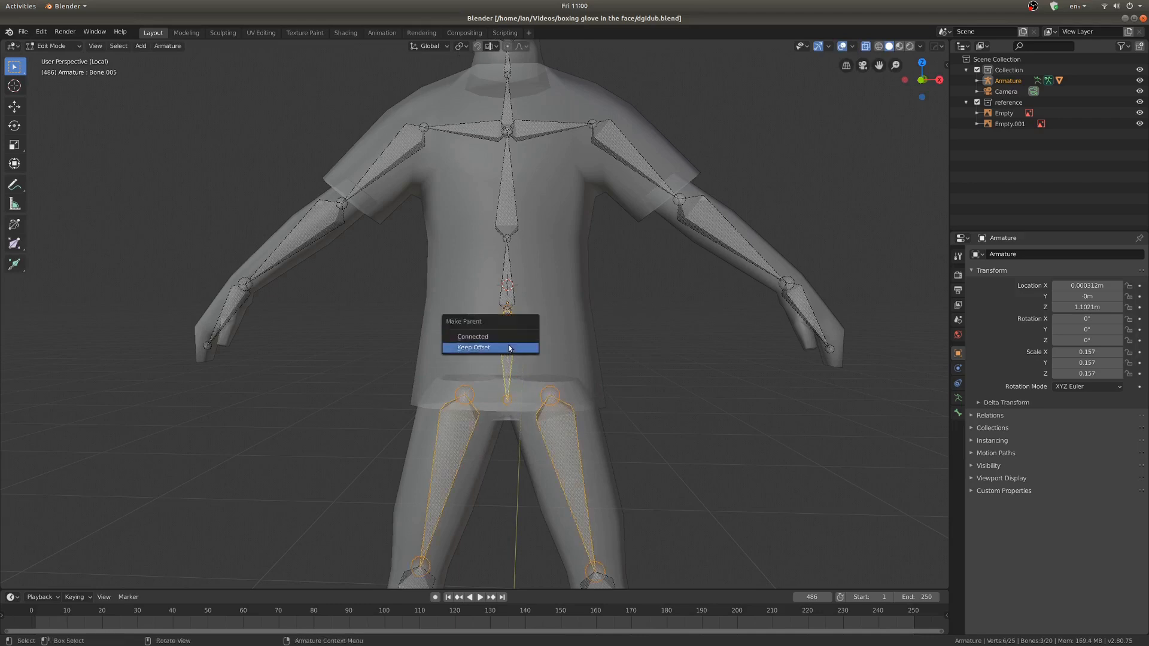
{"action": "left_click", "coordinate": [509, 345]}
{"action": "left_click", "coordinate": [510, 364]}
{"action": "scroll", "coordinate": [510, 364], "scroll_direction": "down", "scroll_amount": 1}
{"action": "key", "text": "r"}
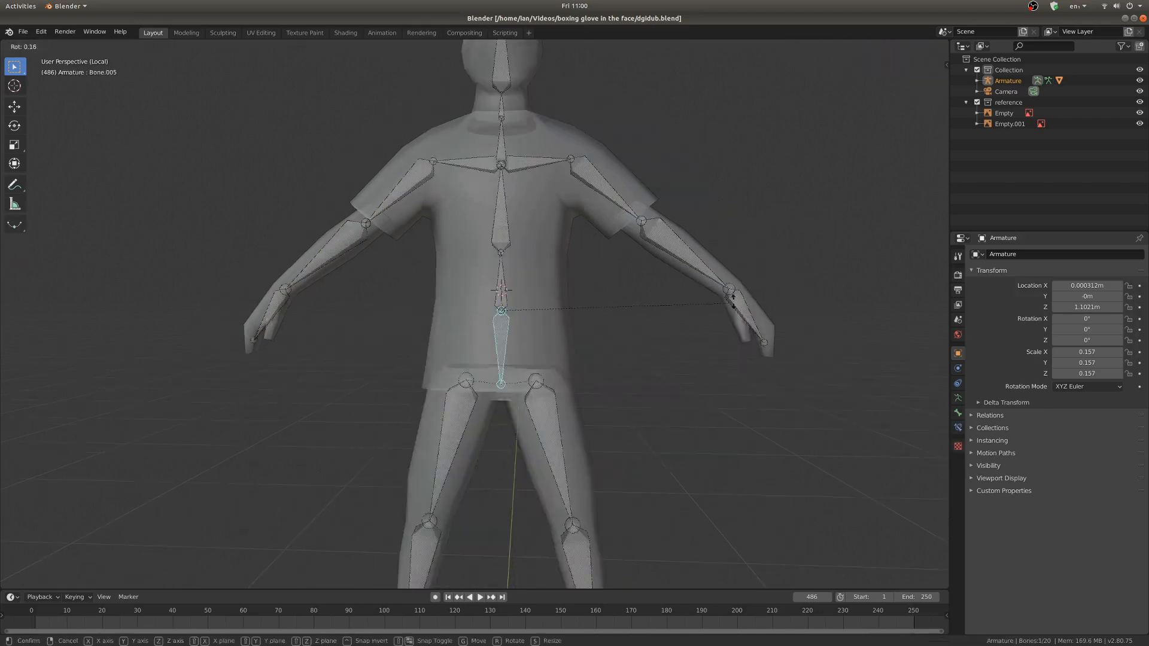
{"action": "right_click", "coordinate": [560, 340]}
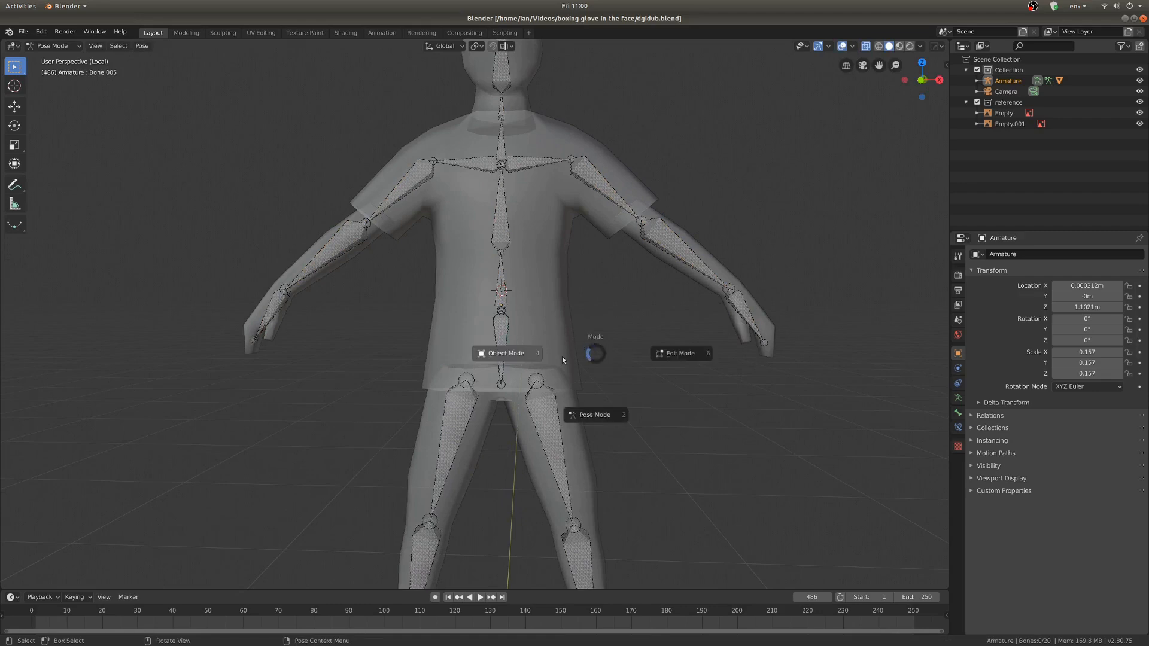
Step: Return the armature to Object Mode, select the character mesh and switch it to Weight Paint mode
{"action": "left_click", "coordinate": [562, 358]}
{"action": "left_click", "coordinate": [524, 343]}
{"action": "key", "text": "ctrl+Tab"}
{"action": "left_click", "coordinate": [467, 305]}
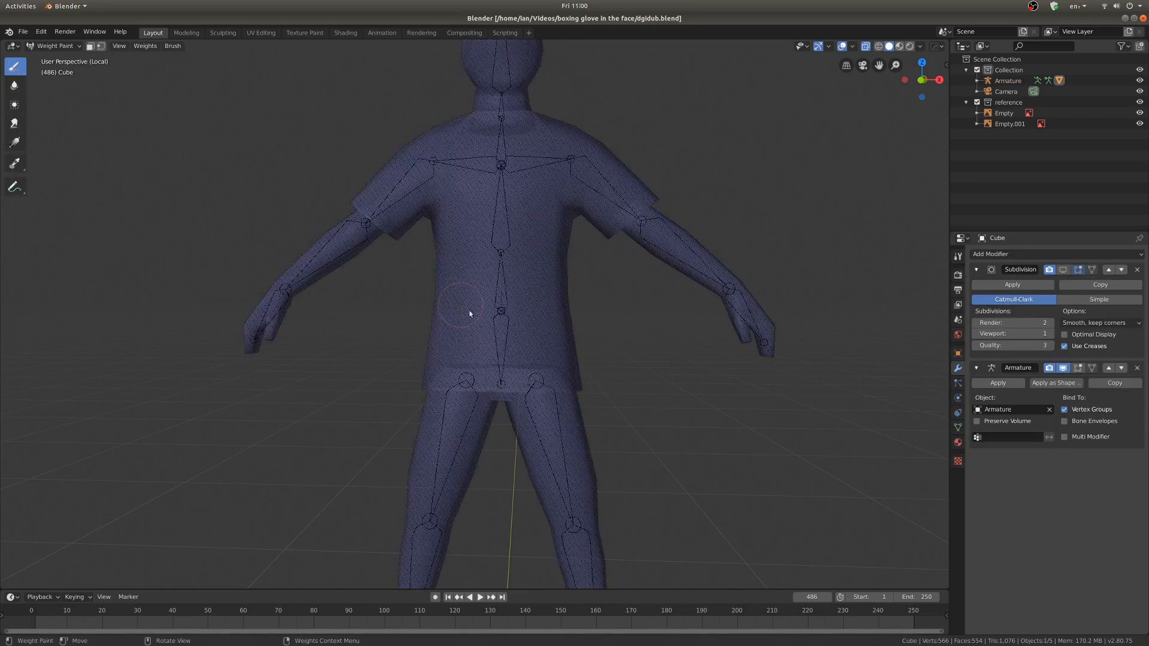
Step: Examine the mesh and bones around the pelvis in solid and wireframe display, and return to Object Mode
{"action": "scroll", "coordinate": [469, 316], "scroll_direction": "up", "scroll_amount": 2}
{"action": "scroll", "coordinate": [518, 378], "scroll_direction": "up", "scroll_amount": 3}
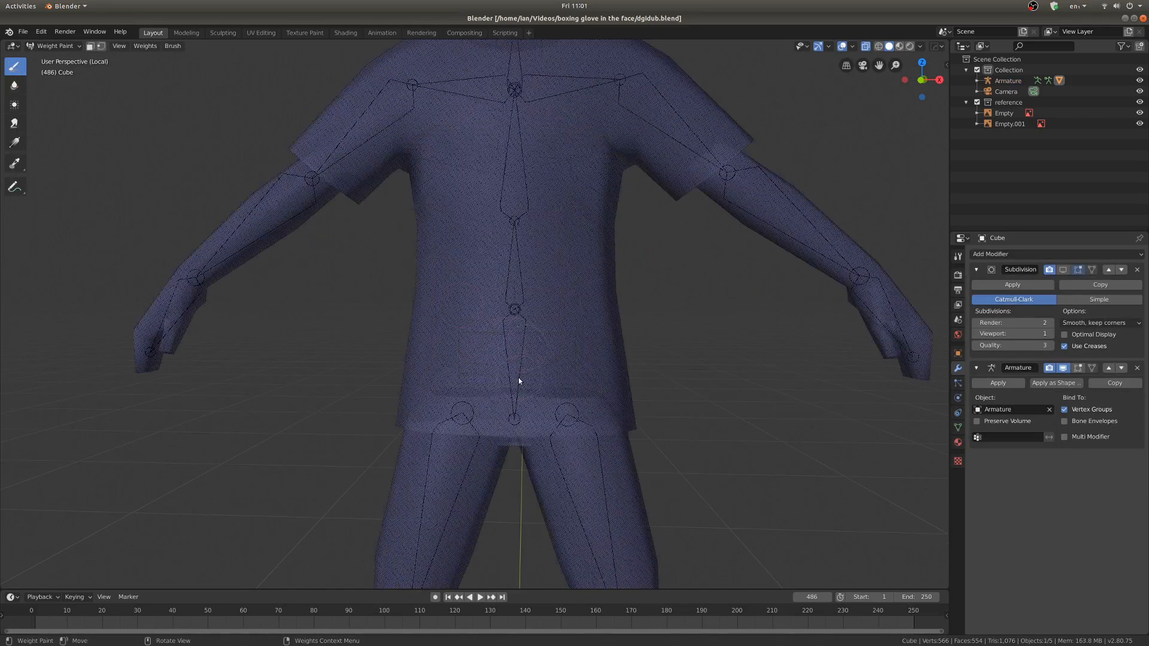
{"action": "key", "text": "shift+z"}
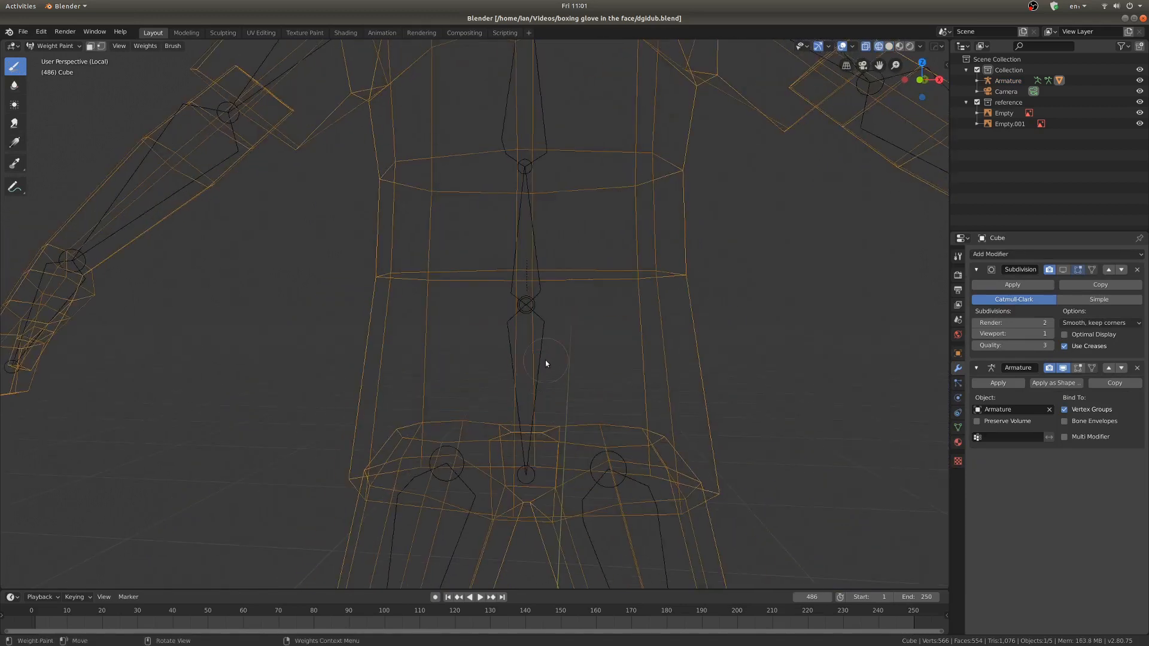
{"action": "right_click", "coordinate": [544, 361]}
{"action": "middle_click_drag", "start_coordinate": [612, 335], "coordinate": [556, 311]}
{"action": "scroll", "coordinate": [497, 229], "scroll_direction": "up", "scroll_amount": 6}
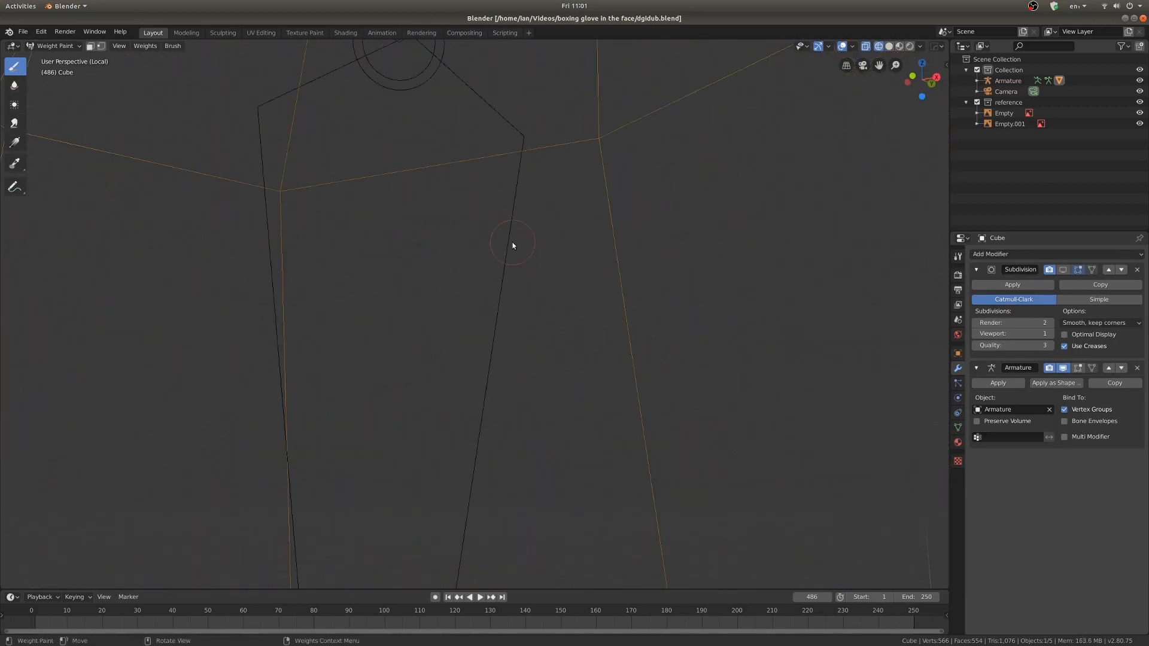
{"action": "scroll", "coordinate": [521, 346], "scroll_direction": "down", "scroll_amount": 5}
{"action": "key", "text": "ctrl+Tab"}
{"action": "left_click", "coordinate": [489, 386]}
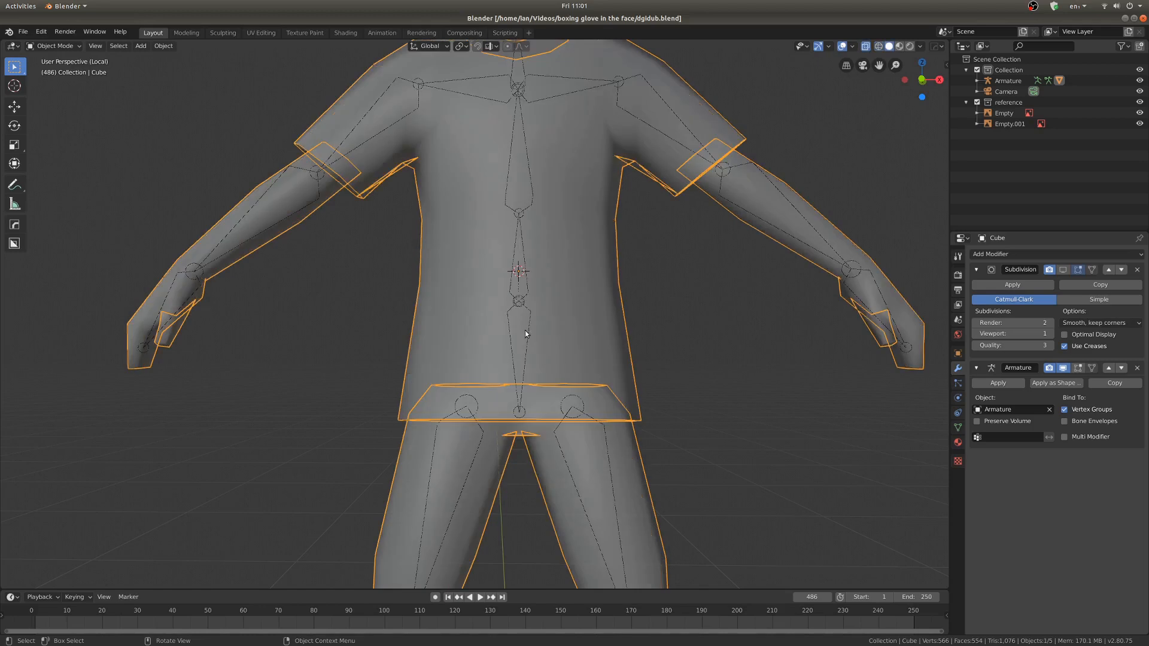
Step: Check the weights on the whole character in Weight Paint mode and go back to Object Mode
{"action": "scroll", "coordinate": [525, 333], "scroll_direction": "down", "scroll_amount": 5}
{"action": "key", "text": "ctrl+Tab"}
{"action": "left_click", "coordinate": [509, 333]}
{"action": "middle_click_drag", "start_coordinate": [508, 334], "coordinate": [508, 341]}
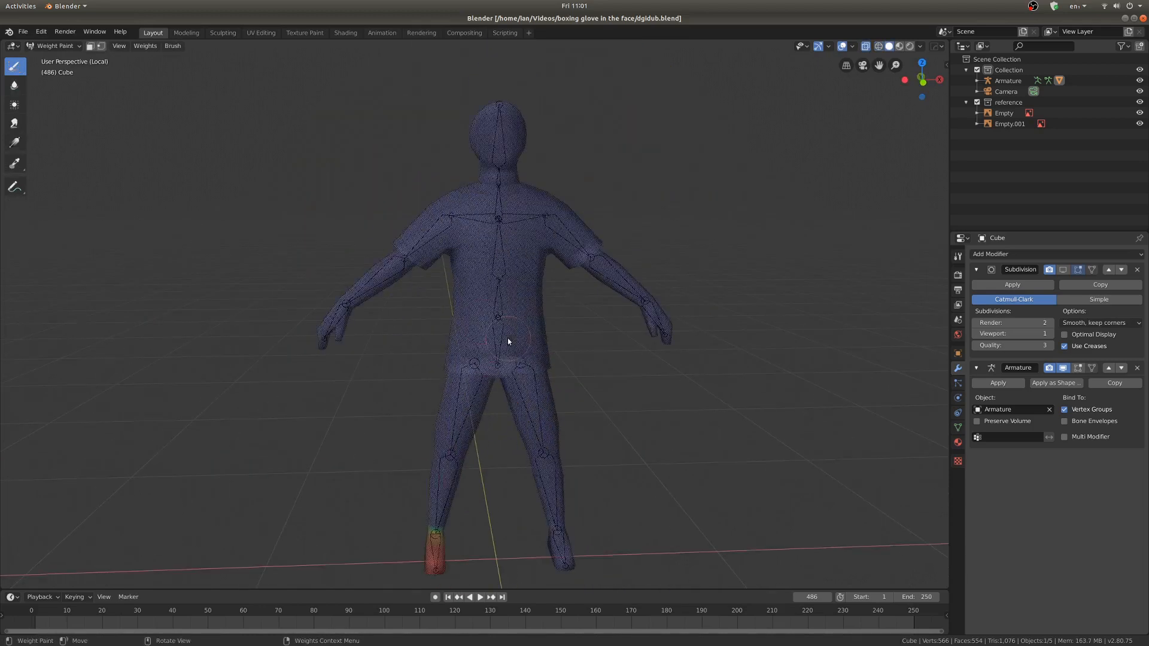
{"action": "key", "text": "ctrl+Tab"}
{"action": "left_click", "coordinate": [450, 353]}
Step: Select the armature, reselect the character mesh and put the mesh back into Weight Paint mode
{"action": "left_click", "coordinate": [502, 337]}
{"action": "left_click", "coordinate": [502, 338]}
{"action": "left_click", "coordinate": [501, 339]}
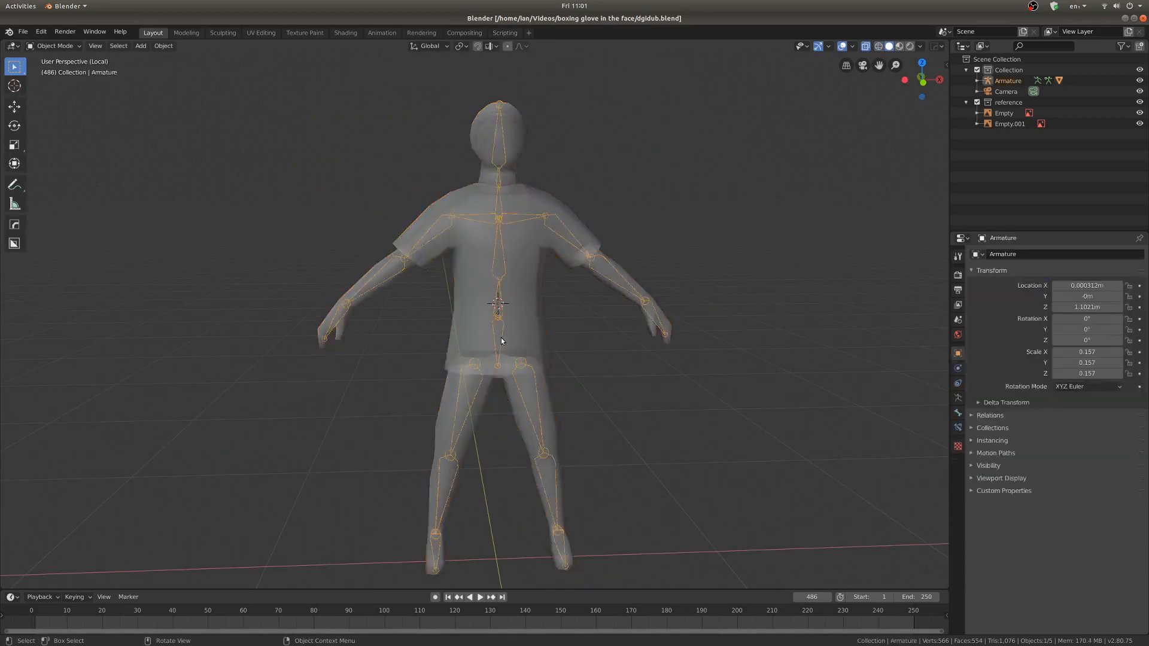
{"action": "key", "text": "ctrl+Tab"}
{"action": "left_click", "coordinate": [479, 350]}
{"action": "left_click", "coordinate": [509, 336]}
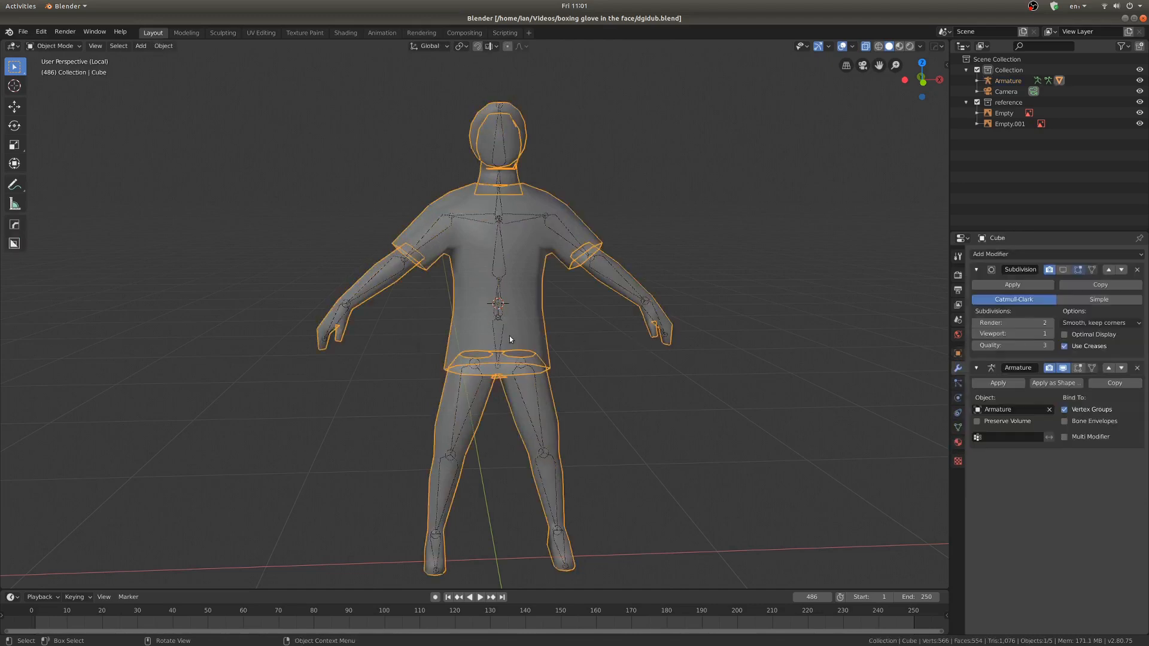
{"action": "key", "text": "ctrl+Tab"}
{"action": "left_click", "coordinate": [504, 335]}
{"action": "right_click", "coordinate": [504, 336]}
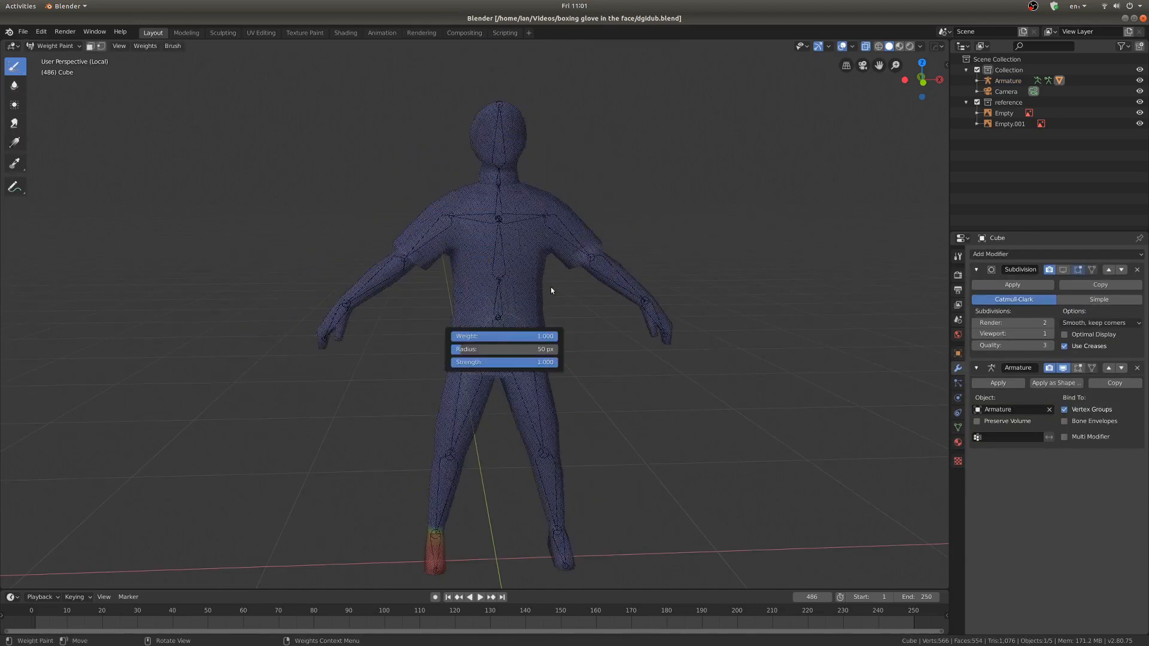
Step: Turn off X-ray display and return the character mesh to Object Mode
{"action": "middle_click_drag", "start_coordinate": [498, 348], "coordinate": [510, 395]}
{"action": "scroll", "coordinate": [510, 395], "scroll_direction": "up", "scroll_amount": 1}
{"action": "key", "text": "z"}
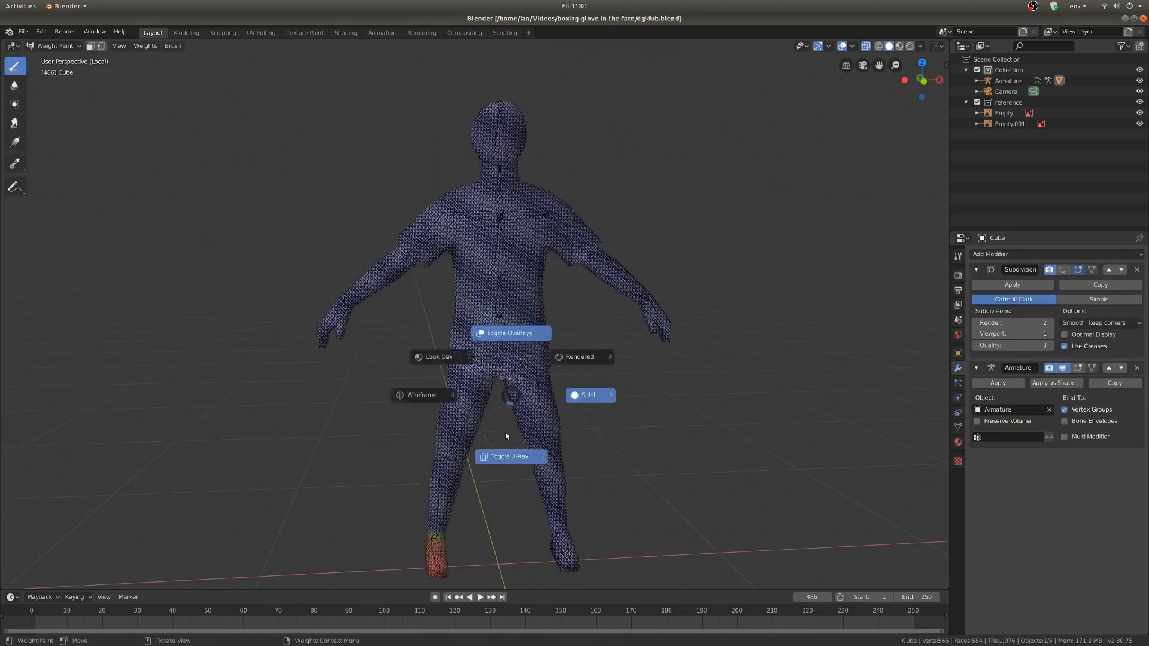
{"action": "left_click", "coordinate": [508, 453]}
{"action": "key", "text": "ctrl+Tab"}
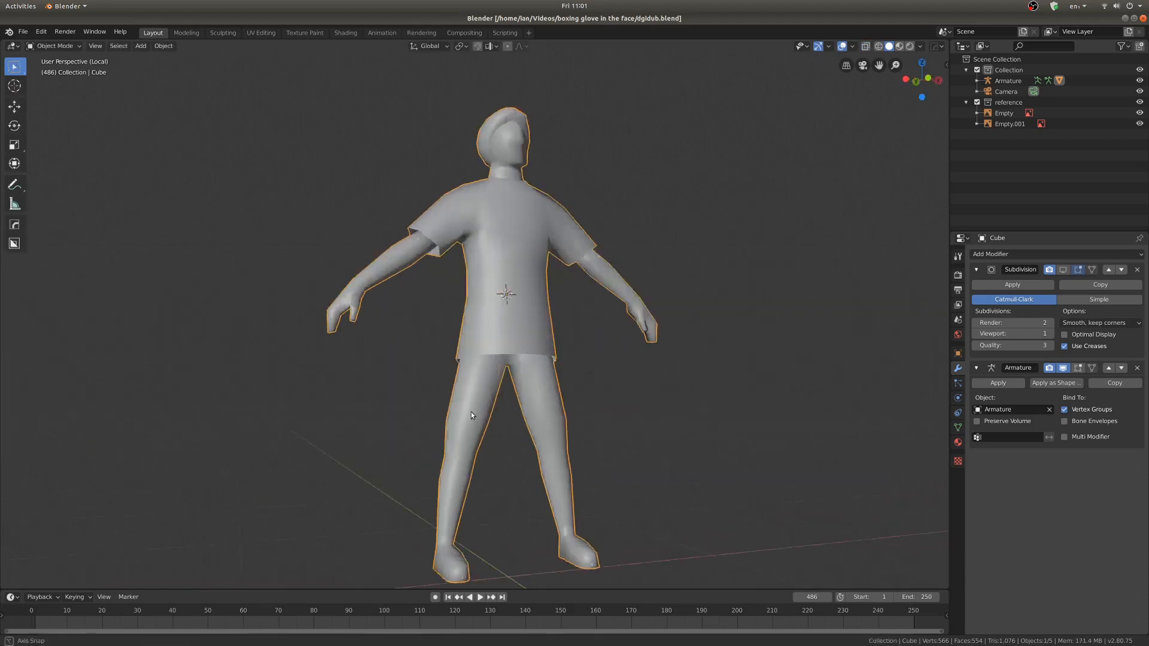
{"action": "scroll", "coordinate": [509, 379], "scroll_direction": "up", "scroll_amount": 4}
{"action": "scroll", "coordinate": [508, 379], "scroll_direction": "down", "scroll_amount": 4}
{"action": "mouse_move", "coordinate": [608, 390]}
{"action": "middle_mouse_down"}
{"action": "mouse_move", "coordinate": [628, 395]}
{"action": "mouse_move", "coordinate": [628, 379]}
{"action": "middle_mouse_up"}
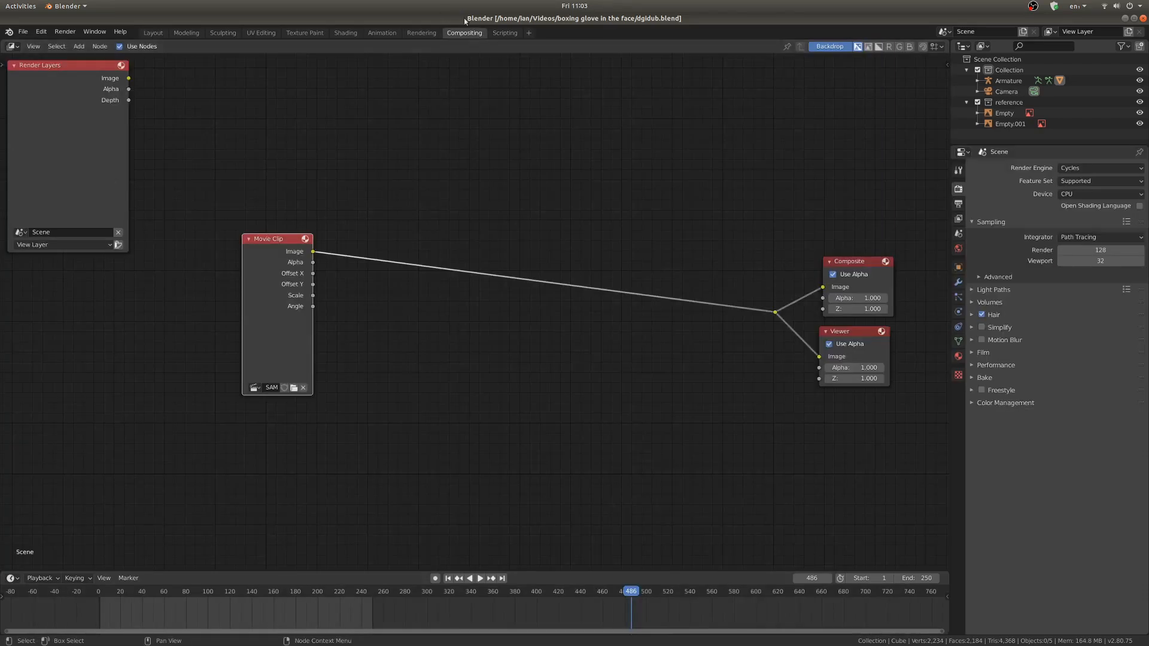
Step: Load the video from the footage folder into the Movie Clip node, render the current frame and close the render window
{"action": "left_click", "coordinate": [293, 388]}
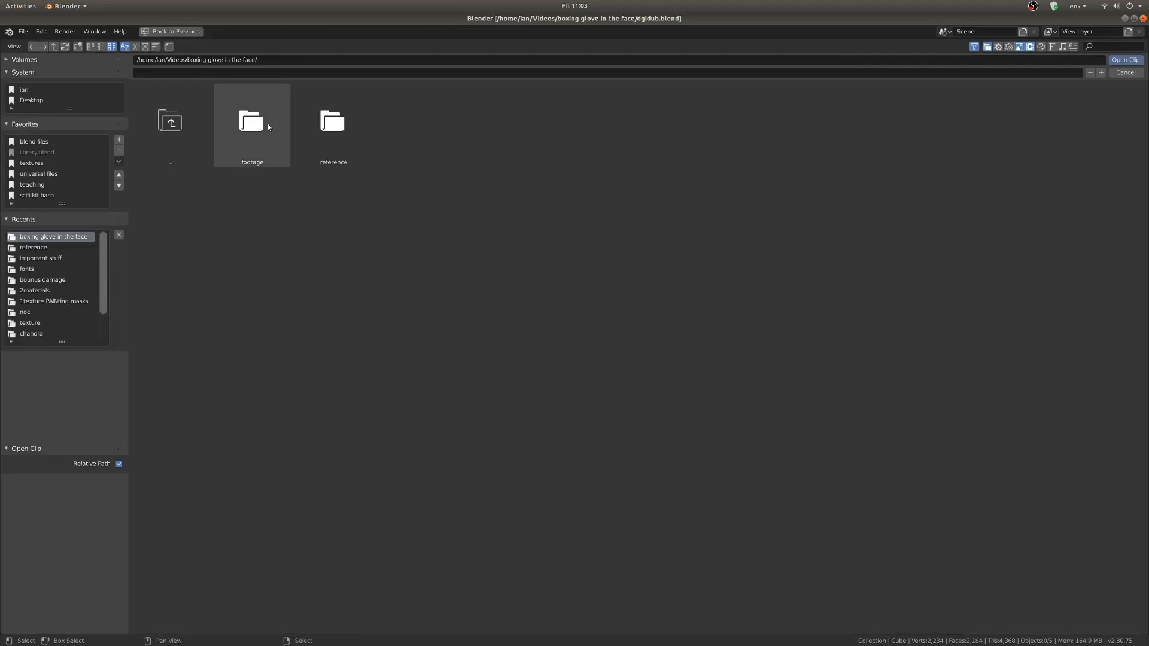
{"action": "double_click", "coordinate": [268, 123]}
{"action": "double_click", "coordinate": [317, 123]}
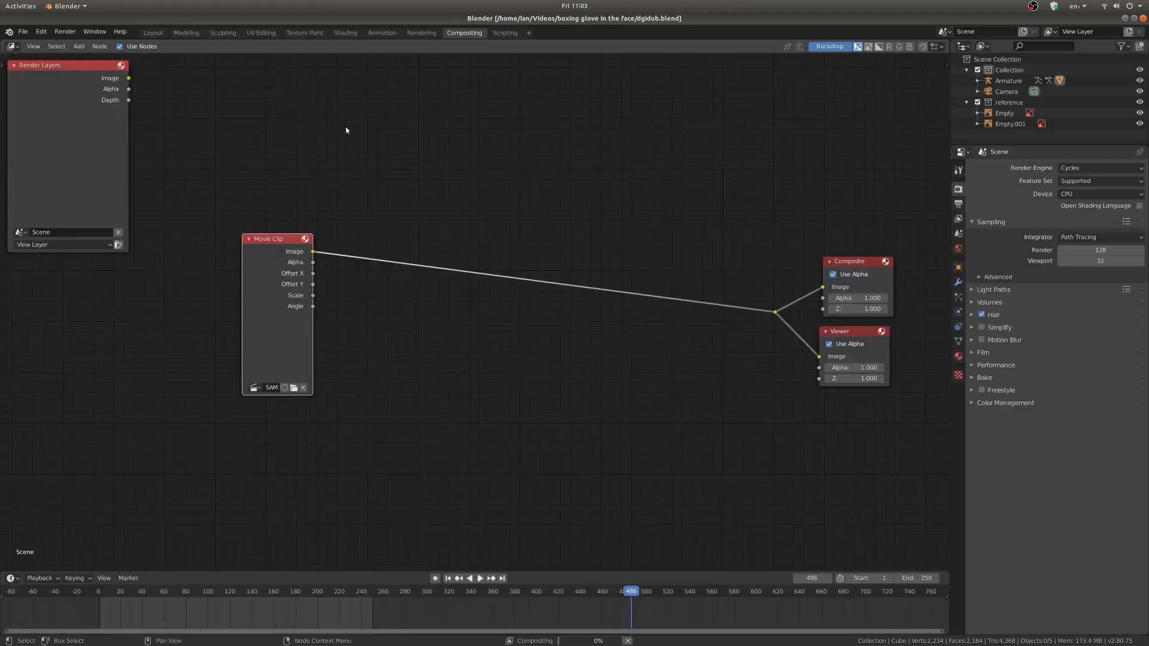
{"action": "key", "text": "F12"}
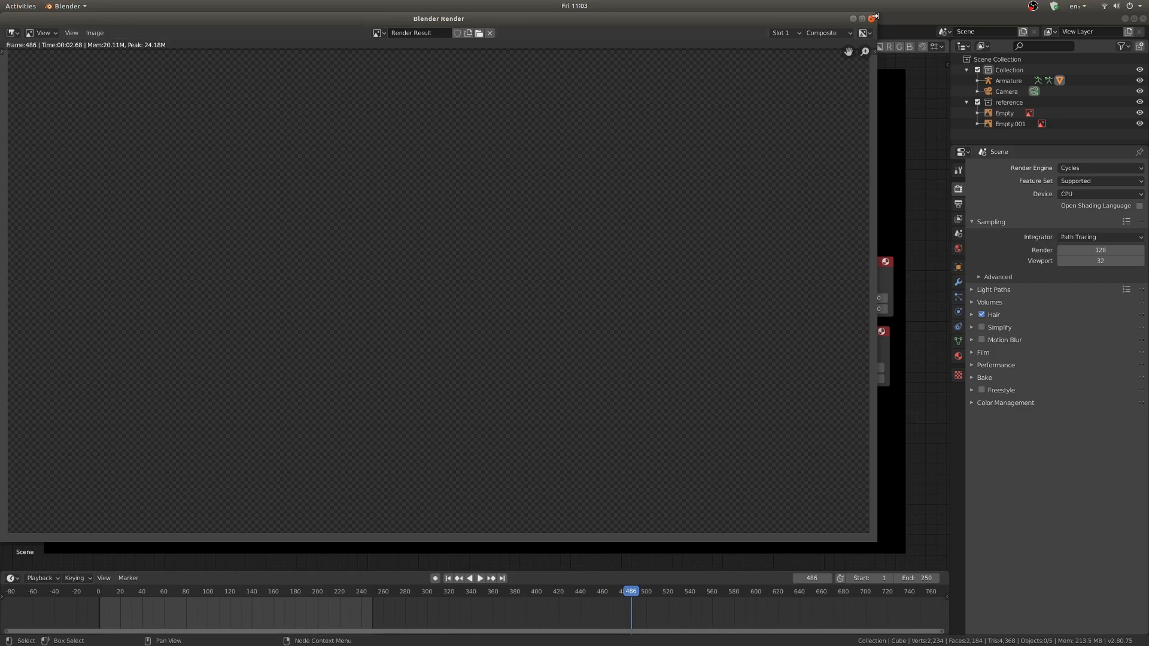
{"action": "left_click", "coordinate": [872, 18]}
Step: Find the beginning of the action in the backdrop footage and set the start frame to 140
{"action": "left_click", "coordinate": [197, 592]}
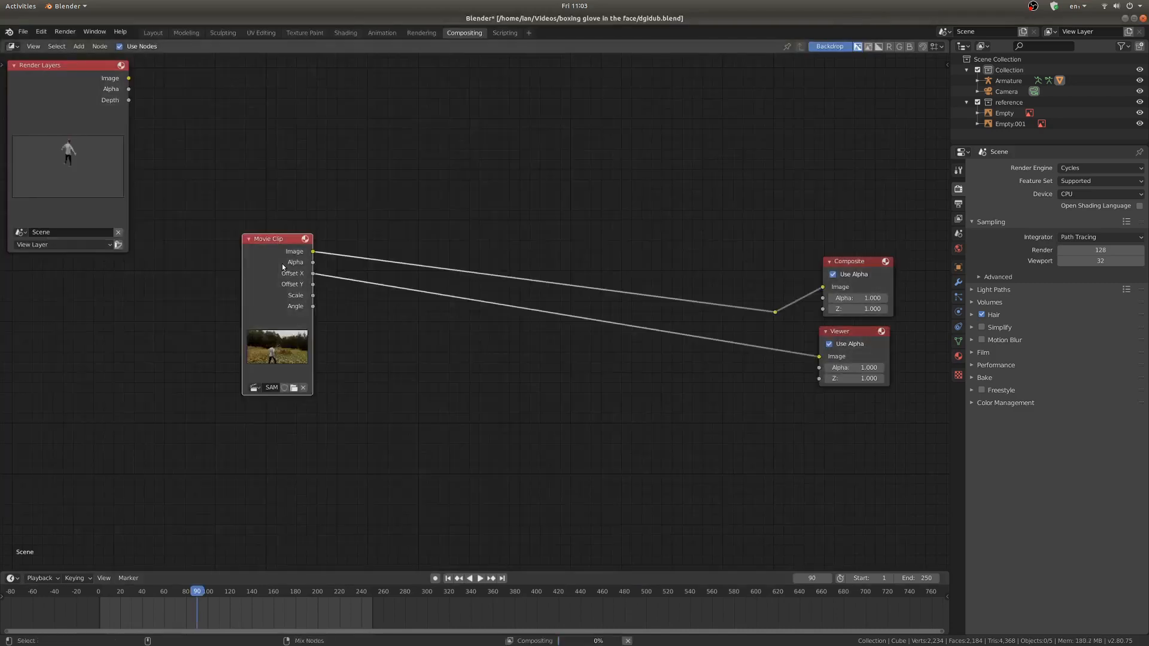
{"action": "left_click", "coordinate": [254, 610]}
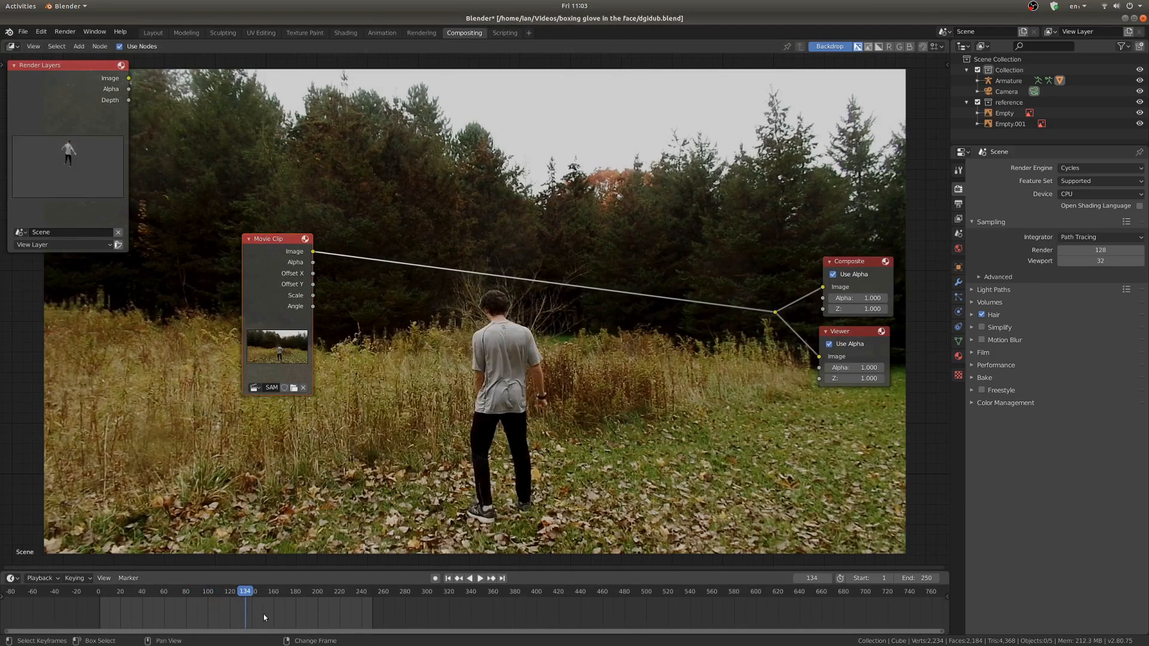
{"action": "scroll", "coordinate": [384, 447], "scroll_direction": "up", "scroll_amount": 2, "text": "alt"}
{"action": "left_click", "coordinate": [42, 578]}
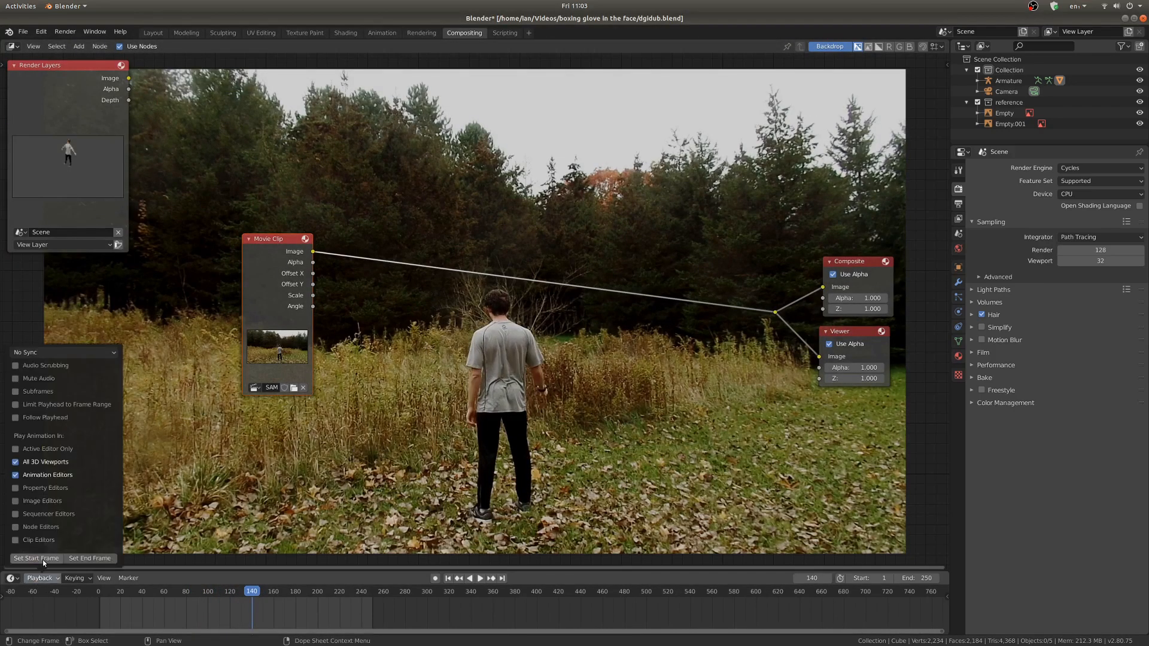
{"action": "left_click", "coordinate": [42, 559]}
Step: Scrub the footage to frame 288 and make it the end frame
{"action": "right_click", "coordinate": [329, 610], "text": "shift"}
{"action": "right_click_drag", "start_coordinate": [332, 609], "coordinate": [414, 614], "text": "shift"}
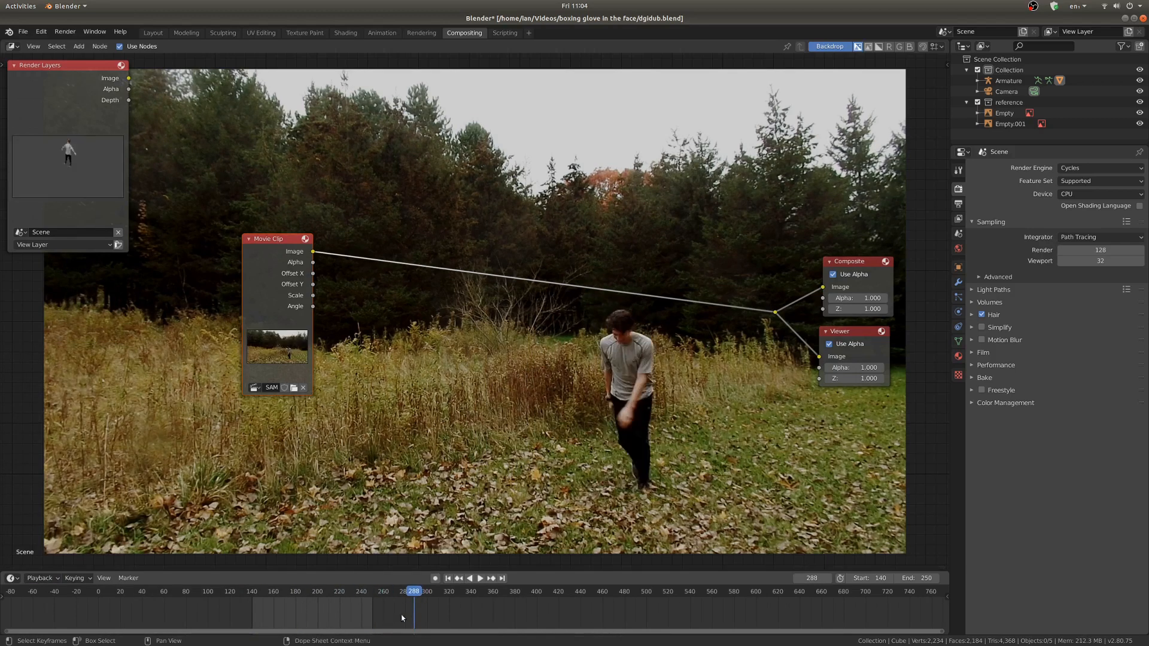
{"action": "left_click", "coordinate": [42, 578]}
{"action": "left_click", "coordinate": [88, 560]}
Step: Render the empty background at frame 7, save it as cleanplate.png in the project folder and close the render window
{"action": "right_click_drag", "start_coordinate": [252, 618], "coordinate": [253, 618], "text": "shift"}
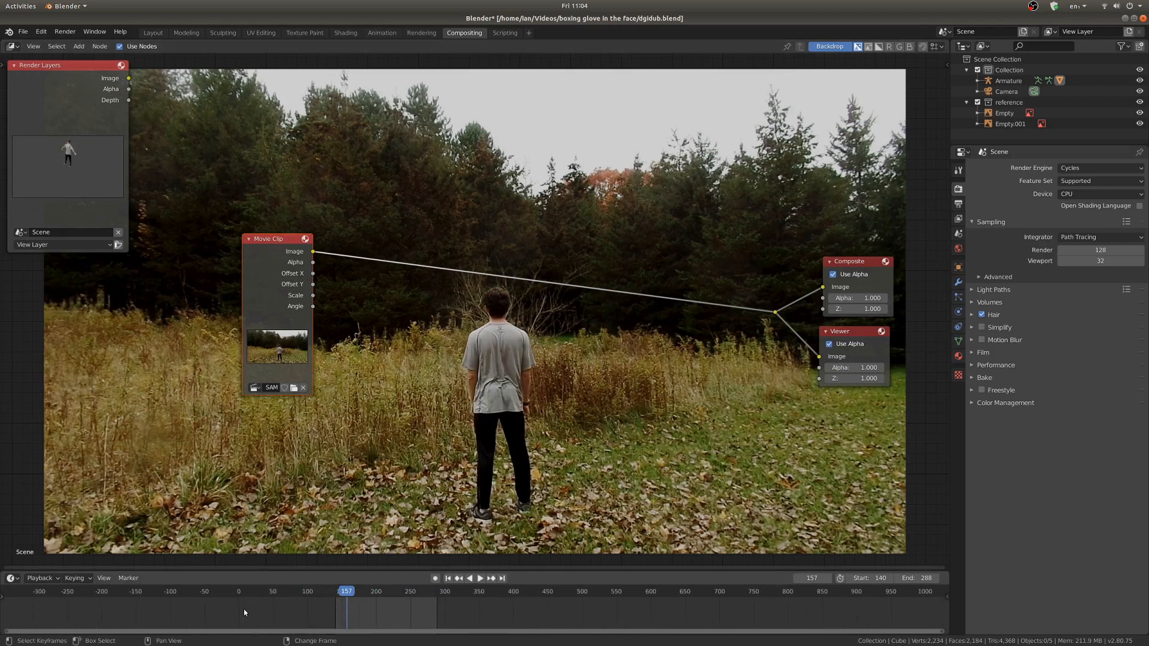
{"action": "key", "text": "F12"}
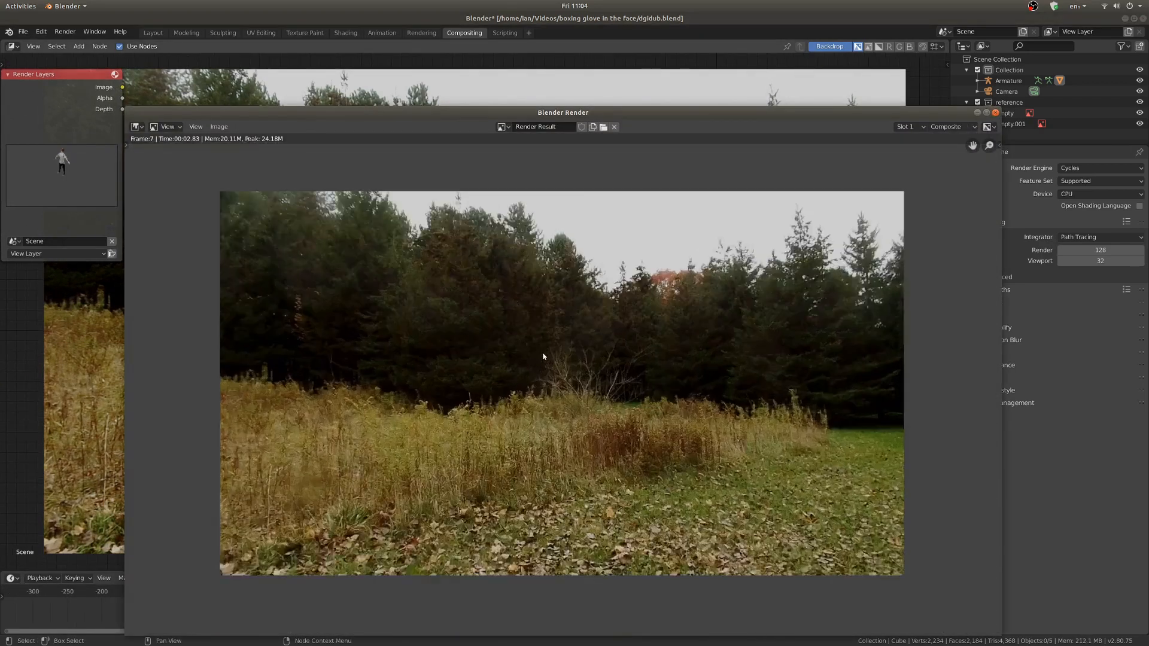
{"action": "key", "text": "shift+alt+s"}
{"action": "left_click", "coordinate": [263, 167]}
{"action": "left_click", "coordinate": [316, 152]}
{"action": "type", "text": "cleanpl"}
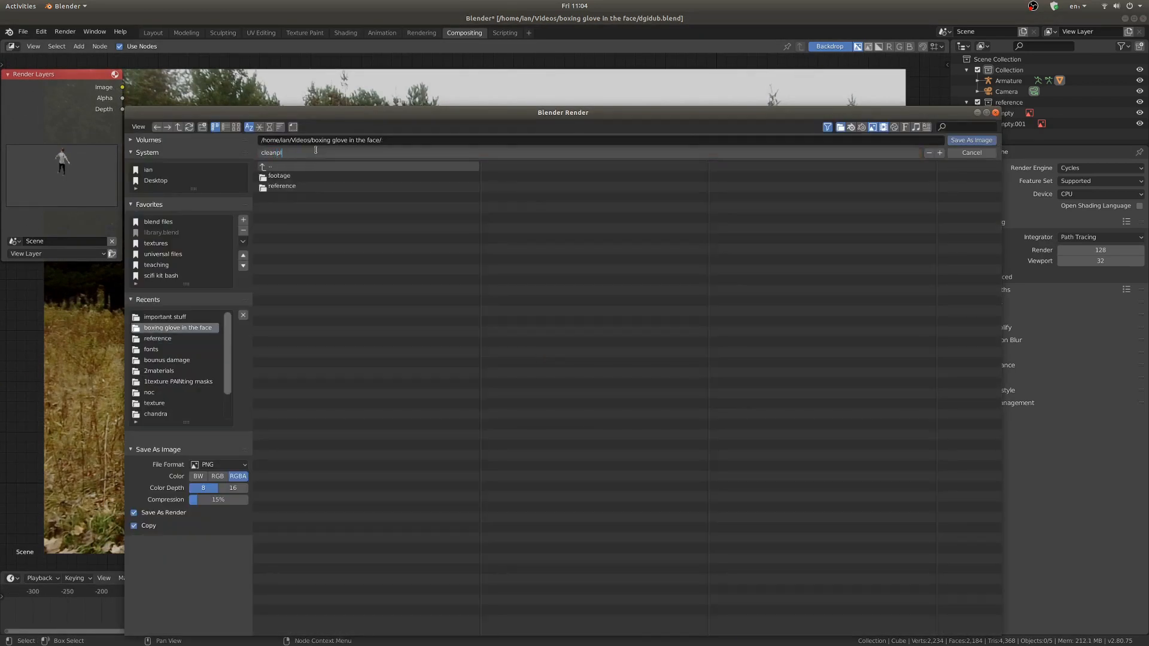
{"action": "key", "text": "Return"}
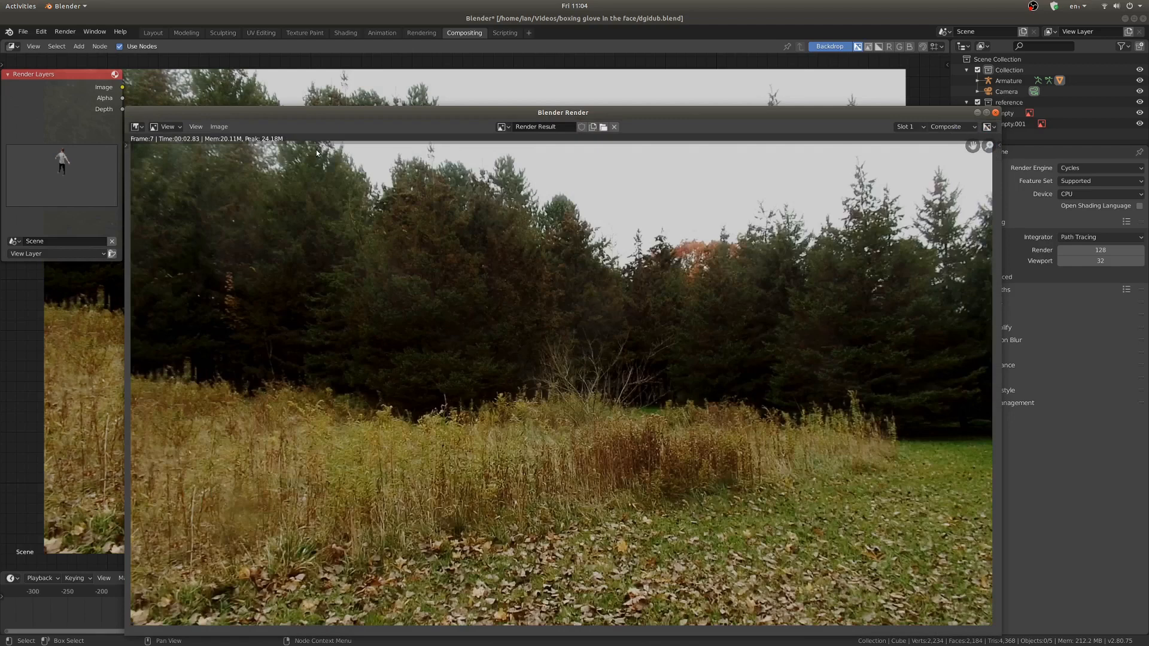
{"action": "left_click", "coordinate": [994, 113]}
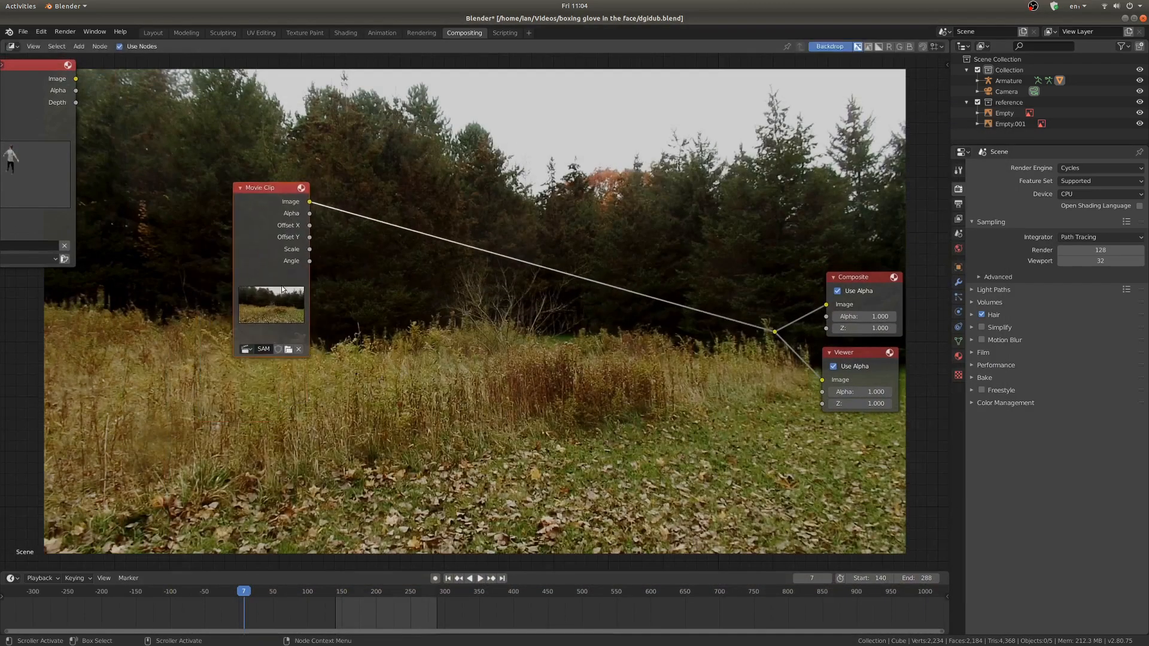
Step: Add a timeline marker at frame 232 and enlarge the timeline area slightly
{"action": "key", "text": "alt+a"}
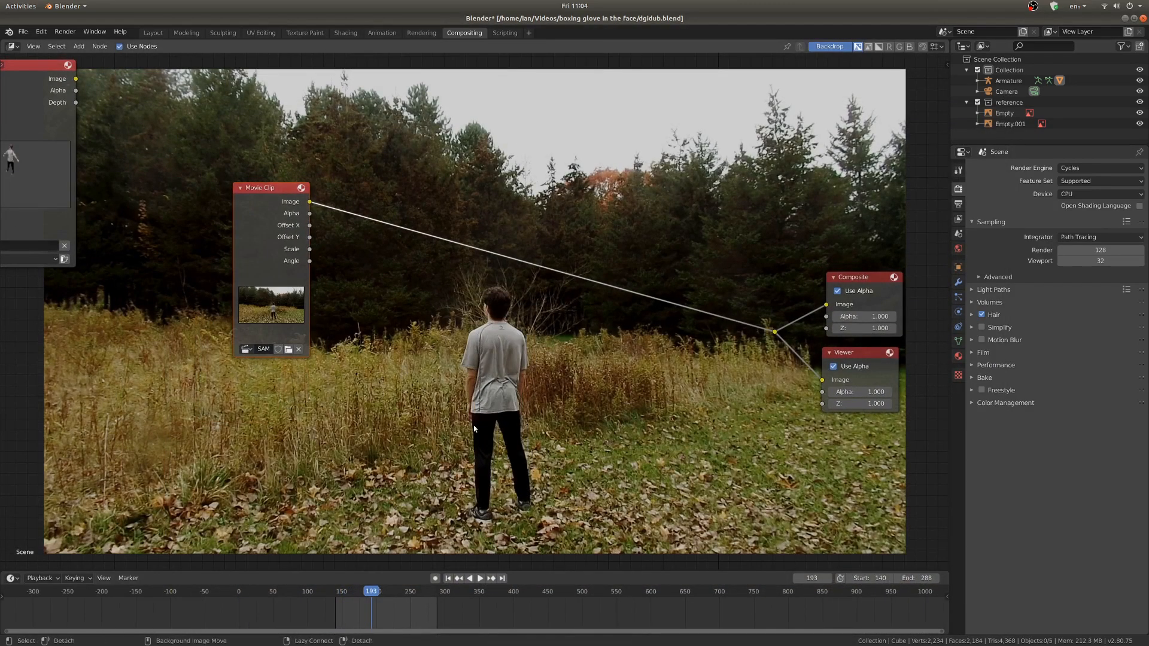
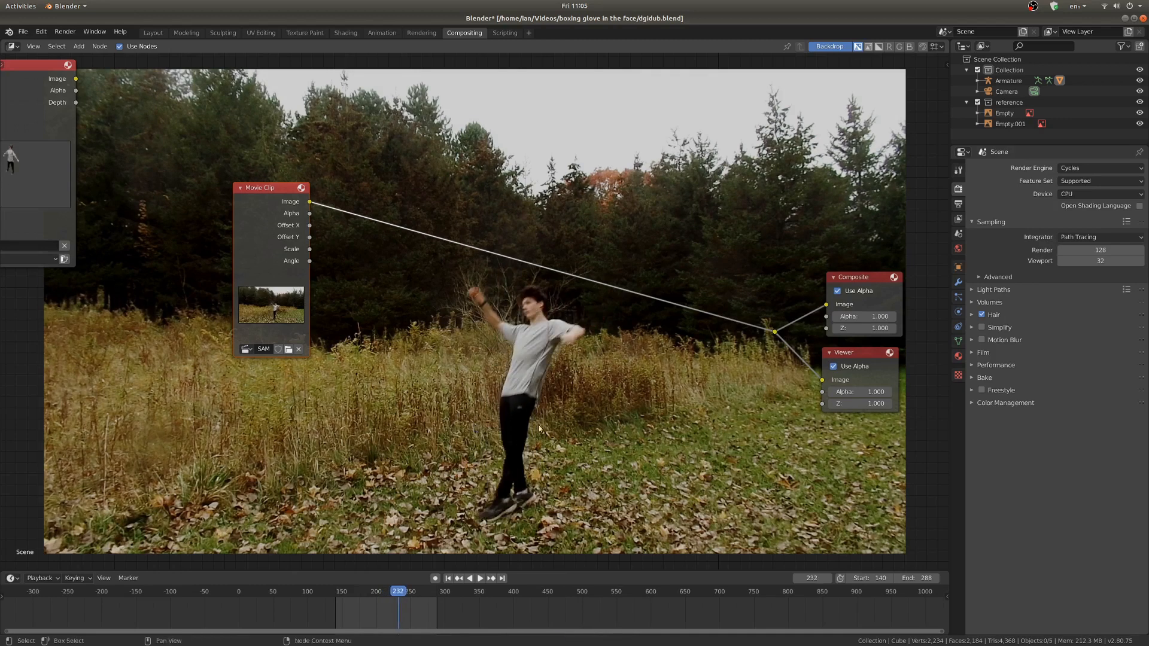
{"action": "scroll", "coordinate": [474, 428], "scroll_direction": "up", "scroll_amount": 1}
{"action": "scroll", "coordinate": [378, 605], "scroll_direction": "up", "scroll_amount": 2}
{"action": "key", "text": "m"}
{"action": "left_click_drag", "start_coordinate": [423, 571], "coordinate": [422, 559]}
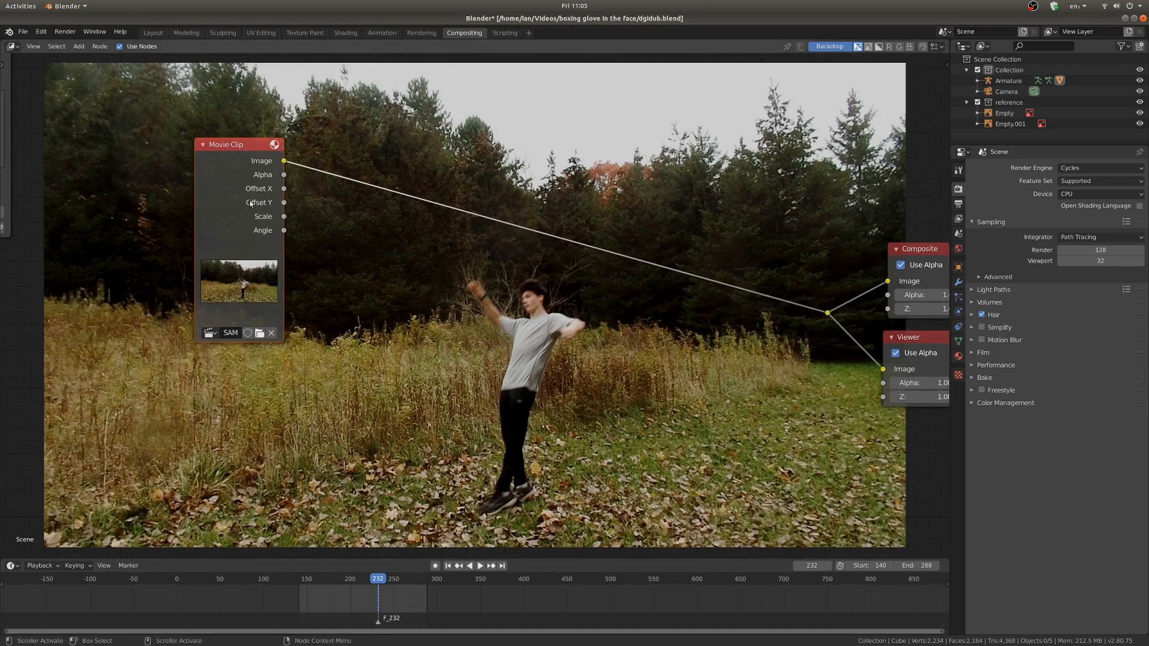
Step: Move the Movie Clip node upward to make room for another node below it
{"action": "scroll", "coordinate": [479, 299], "scroll_direction": "down", "scroll_amount": 1}
{"action": "key", "text": "g"}
{"action": "left_click", "coordinate": [369, 256]}
{"action": "key", "text": "shift+d"}
{"action": "left_click", "coordinate": [367, 463]}
{"action": "key", "text": "x"}
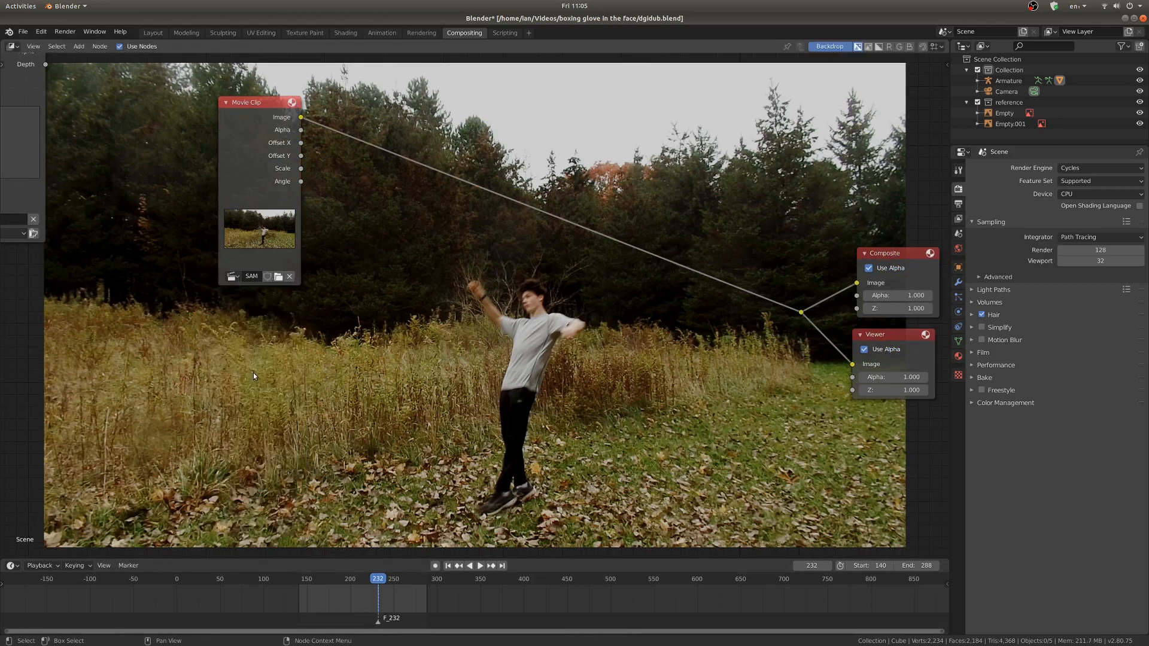
Step: Add an Image node below the Movie Clip node and load cleanplate.png into it
{"action": "key", "text": "shift+a"}
{"action": "mouse_move", "coordinate": [235, 390]}
{"action": "left_click", "coordinate": [322, 431]}
{"action": "left_click", "coordinate": [218, 302]}
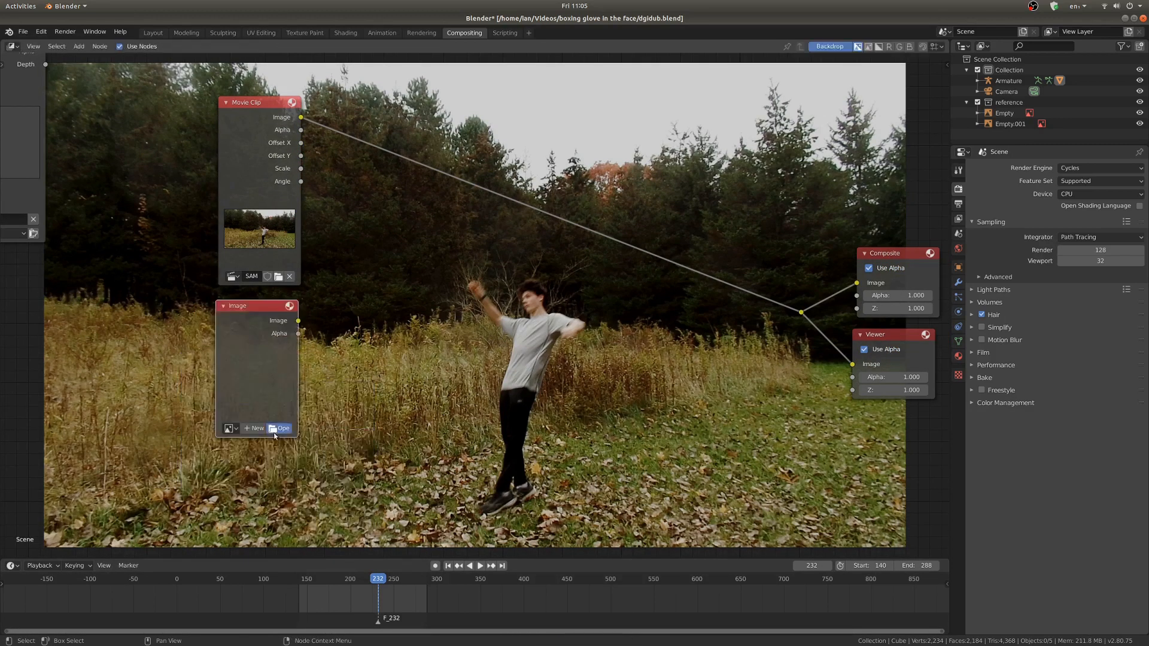
{"action": "left_click", "coordinate": [276, 431]}
{"action": "double_click", "coordinate": [359, 258]}
Step: Insert a Mix node after the Movie Clip node and connect the clean plate image to its second Image input
{"action": "key", "text": "shift+a"}
{"action": "mouse_move", "coordinate": [477, 349]}
{"action": "left_click", "coordinate": [534, 443]}
{"action": "left_click", "coordinate": [389, 192]}
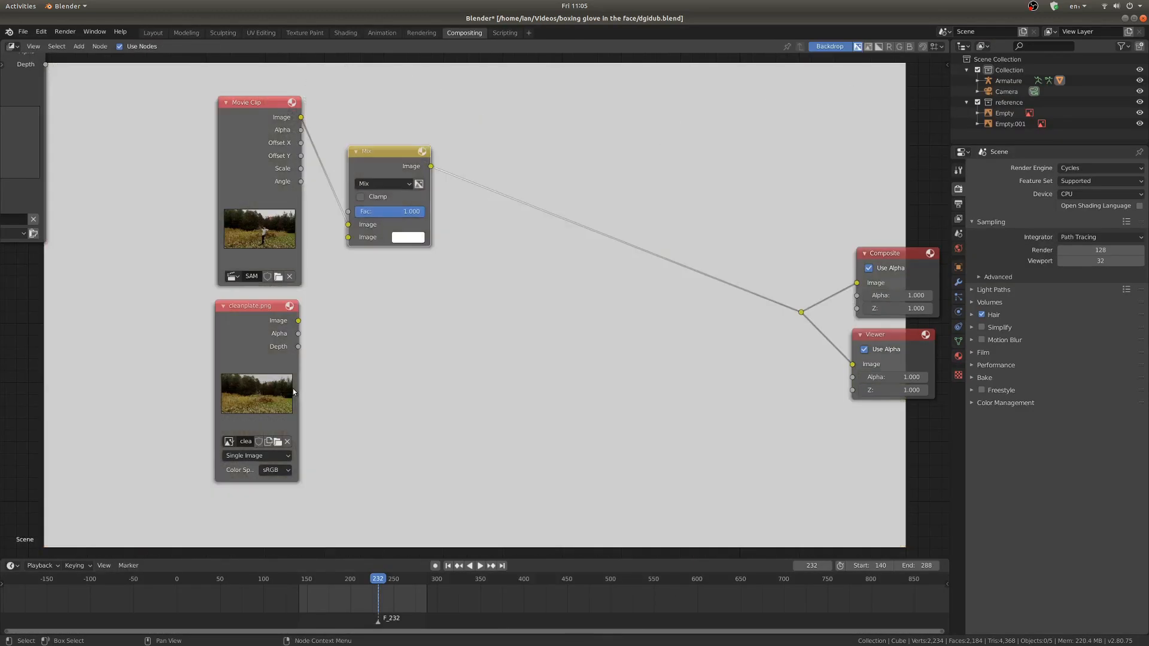
{"action": "left_click_drag", "start_coordinate": [353, 237], "coordinate": [352, 238]}
Step: Move the Render Layers node out of the way and arrange the Movie Clip, cleanplate.png and Mix nodes close together
{"action": "scroll", "coordinate": [353, 238], "scroll_direction": "down", "scroll_amount": 3}
{"action": "middle_click_drag", "start_coordinate": [67, 88], "coordinate": [205, 200]}
{"action": "left_click_drag", "start_coordinate": [204, 200], "coordinate": [523, 55]}
{"action": "left_click_drag", "start_coordinate": [406, 414], "coordinate": [372, 412]}
{"action": "left_click_drag", "start_coordinate": [413, 252], "coordinate": [361, 219]}
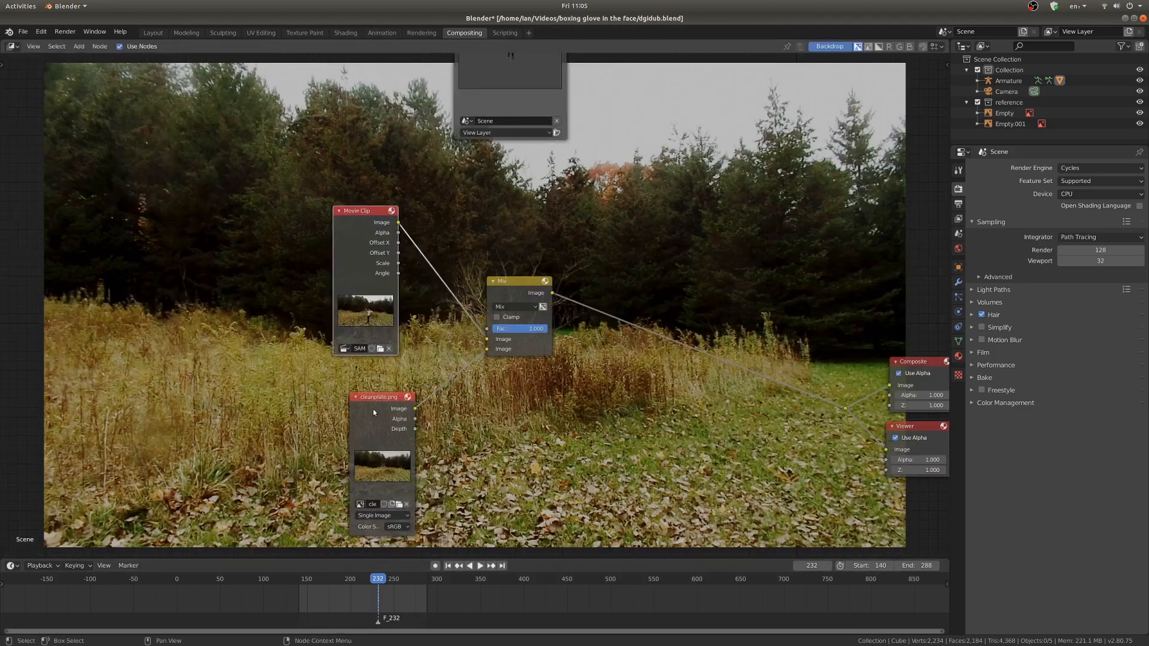
{"action": "left_click_drag", "start_coordinate": [376, 412], "coordinate": [359, 377]}
{"action": "left_click_drag", "start_coordinate": [520, 292], "coordinate": [480, 320]}
{"action": "middle_click_drag", "start_coordinate": [481, 320], "coordinate": [245, 316]}
{"action": "scroll", "coordinate": [245, 316], "scroll_direction": "up", "scroll_amount": 2}
{"action": "scroll", "coordinate": [360, 628], "scroll_direction": "up", "scroll_amount": 3}
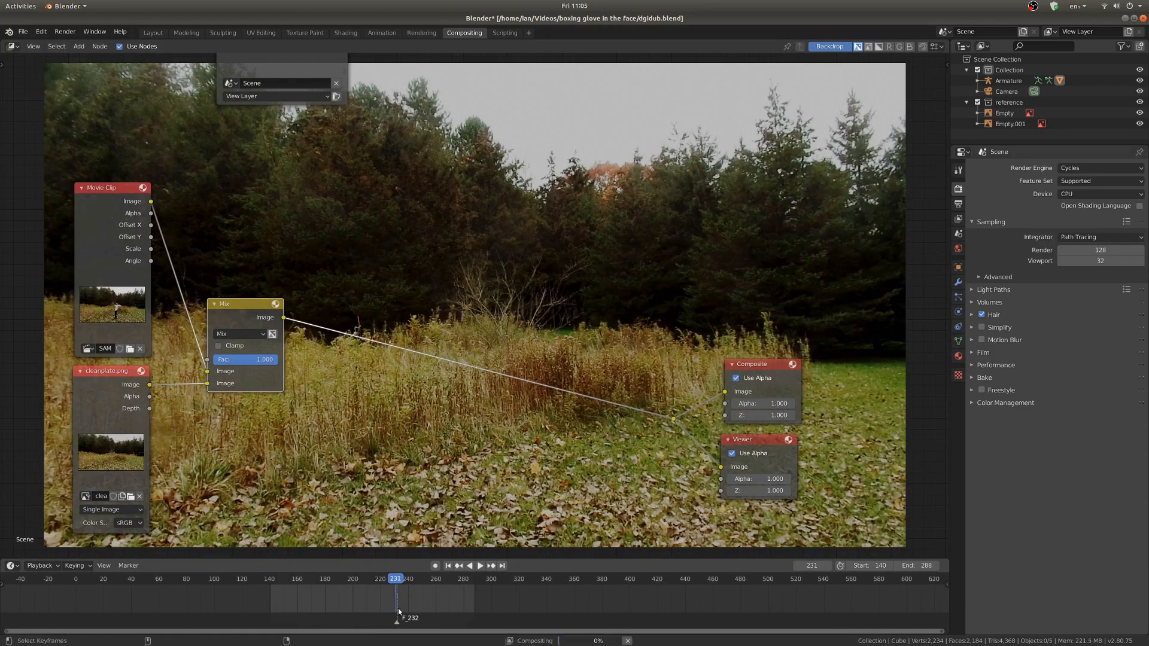
Step: On frame 228, set the Mix node's factor to 0 and insert a keyframe for it
{"action": "key", "text": "Left"}
{"action": "key", "text": "Left"}
{"action": "key", "text": "Left"}
{"action": "left_click_drag", "start_coordinate": [260, 360], "coordinate": [221, 360]}
{"action": "key", "text": "i"}
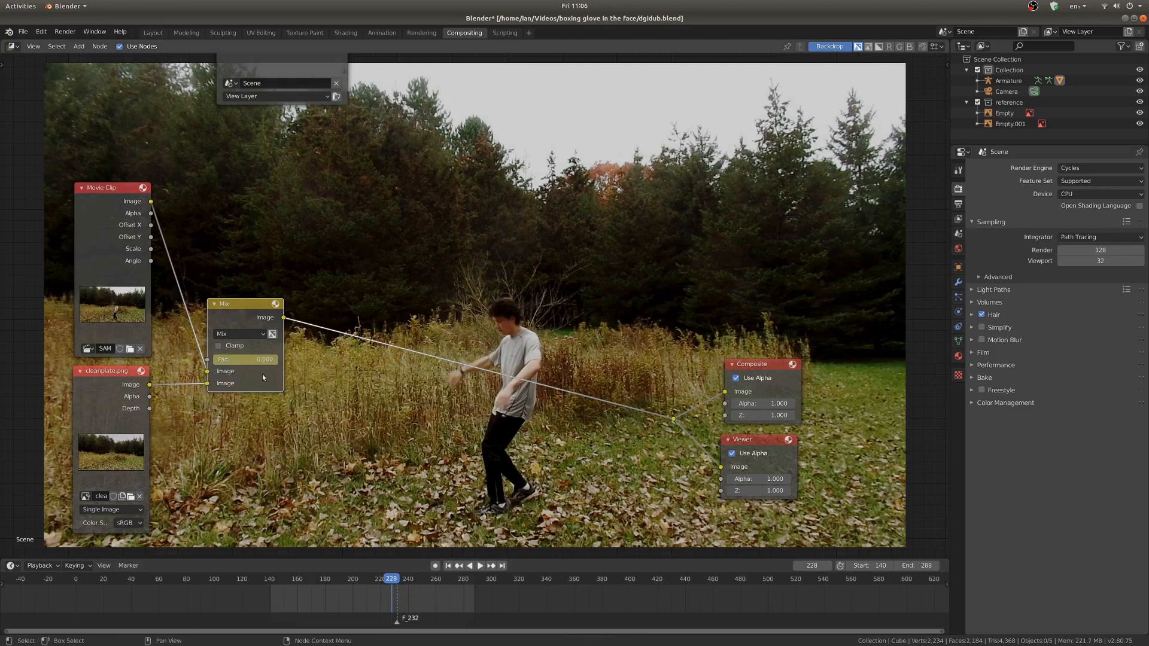
Step: On frame 235, set the Mix node's factor to 1 and keyframe it
{"action": "key", "text": "Right"}
{"action": "key", "text": "Right"}
{"action": "key", "text": "Right"}
{"action": "key", "text": "Right"}
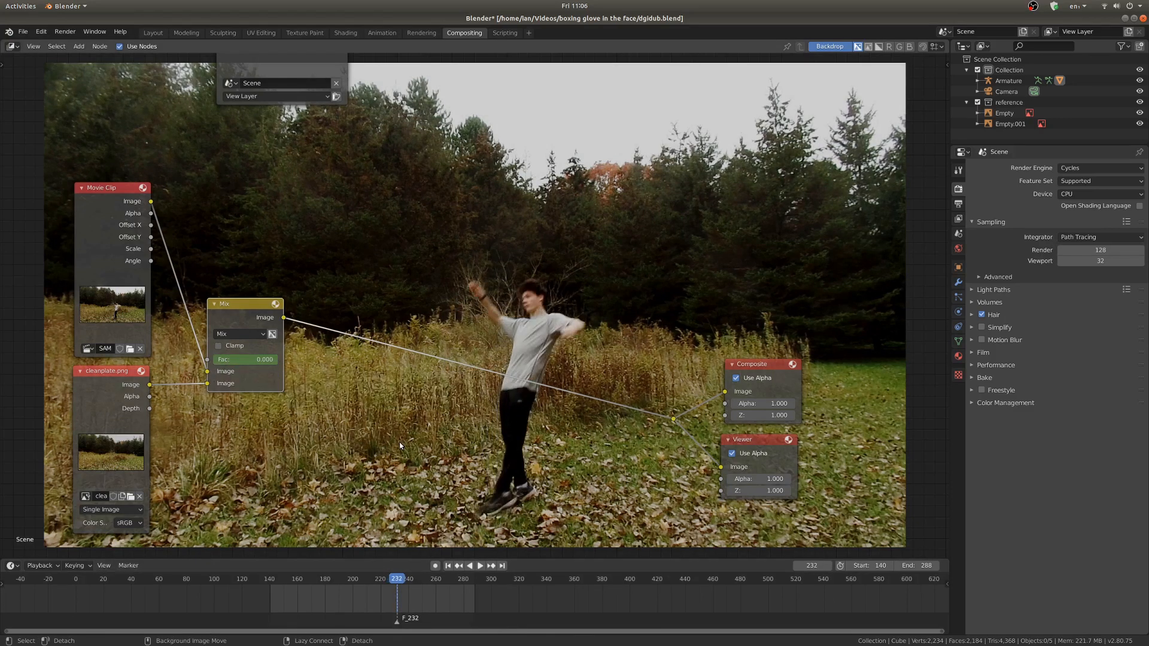
{"action": "key", "text": "Right"}
{"action": "key", "text": "Right"}
{"action": "key", "text": "Right"}
{"action": "left_click", "coordinate": [271, 359]}
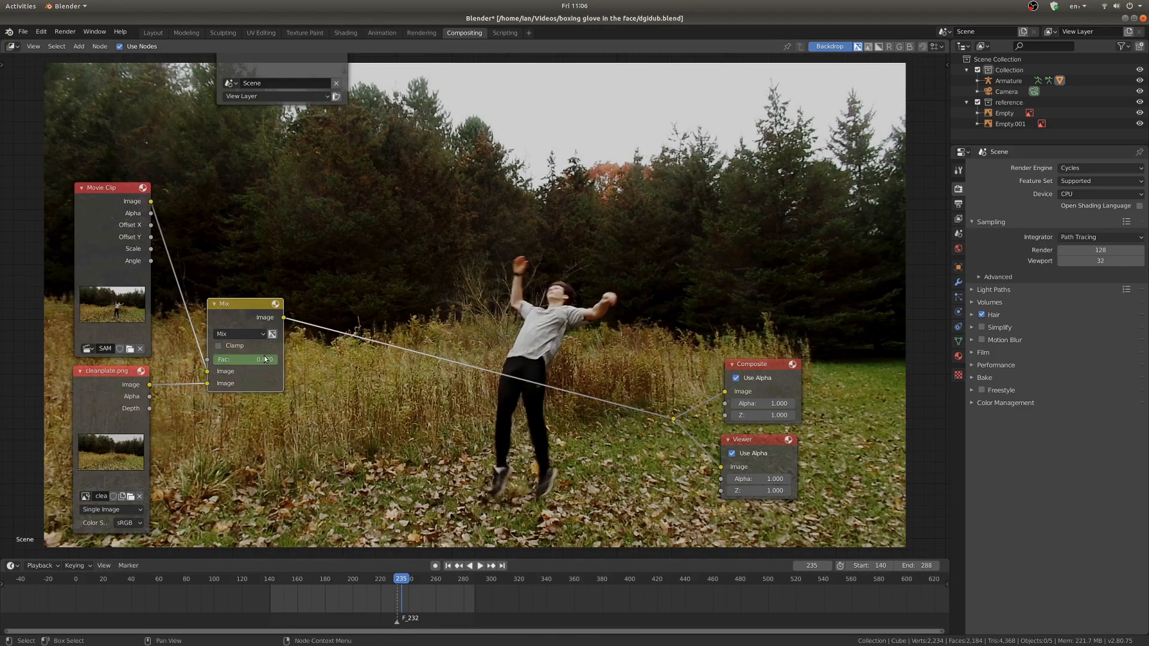
{"action": "type", "text": "1"}
{"action": "key", "text": "Return"}
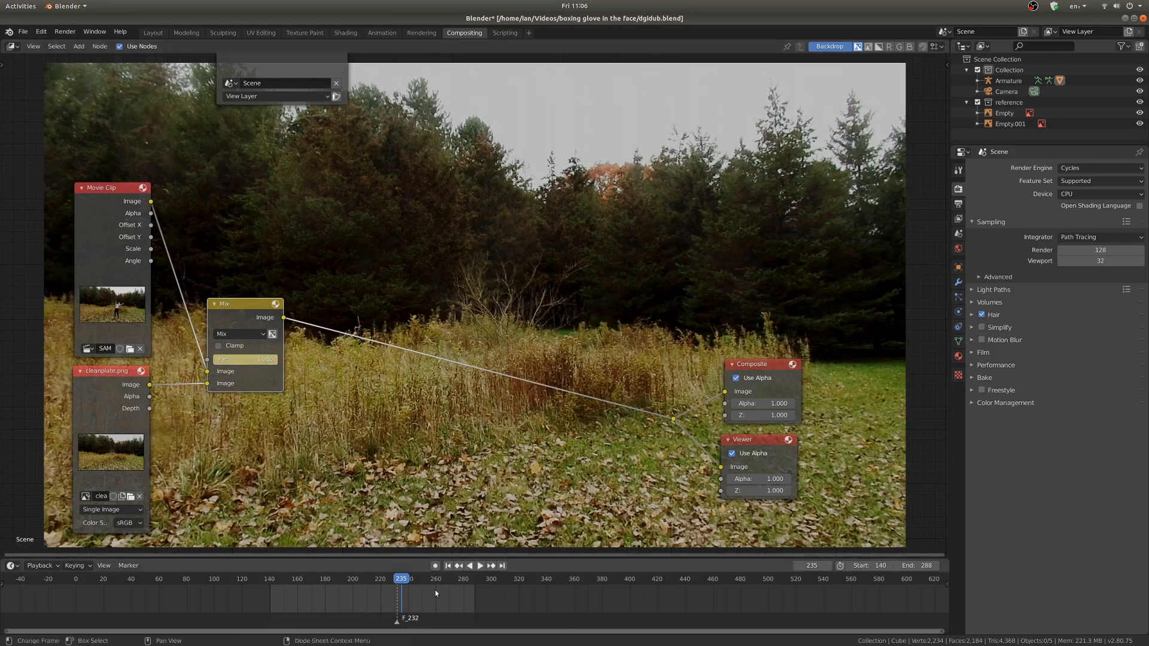
Step: Go to frame 248 and move the Movie Clip and cleanplate.png nodes away from the Mix node to make room
{"action": "left_click", "coordinate": [419, 607]}
{"action": "scroll", "coordinate": [439, 326], "scroll_direction": "up", "scroll_amount": 3}
{"action": "scroll", "coordinate": [439, 327], "scroll_direction": "down", "scroll_amount": 3}
{"action": "middle_click_drag", "start_coordinate": [439, 326], "coordinate": [667, 271]}
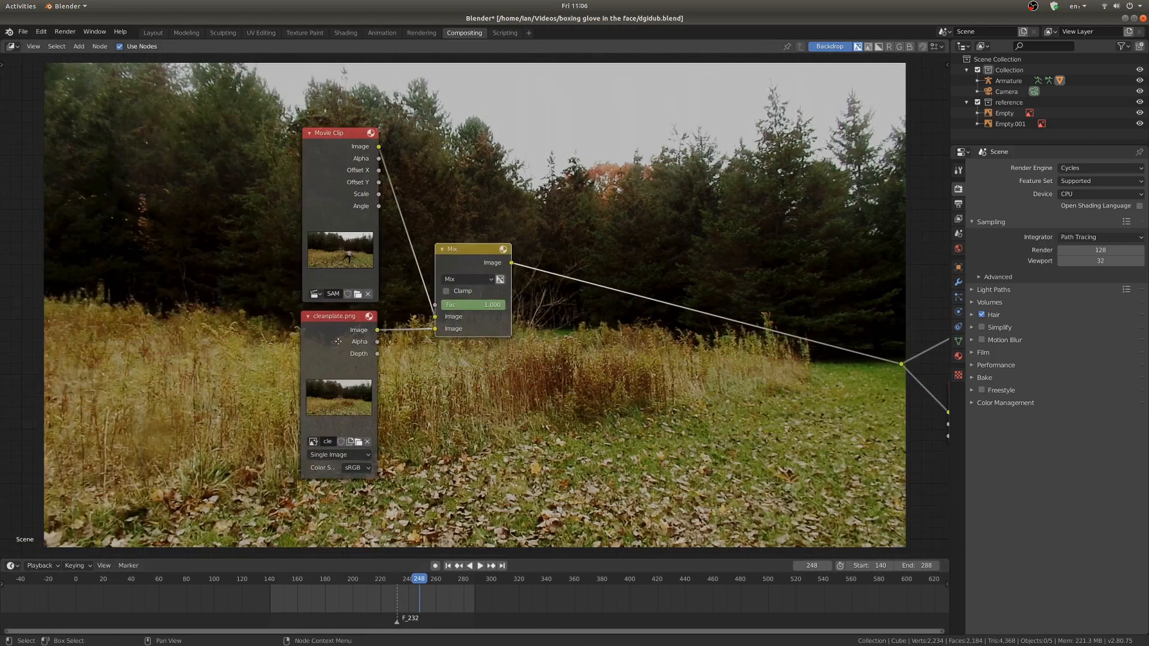
{"action": "left_click_drag", "start_coordinate": [336, 322], "coordinate": [301, 322]}
{"action": "left_click_drag", "start_coordinate": [338, 137], "coordinate": [190, 144]}
{"action": "left_click_drag", "start_coordinate": [300, 322], "coordinate": [183, 345]}
{"action": "left_click_drag", "start_coordinate": [181, 141], "coordinate": [152, 141]}
{"action": "left_click_drag", "start_coordinate": [182, 339], "coordinate": [154, 325]}
{"action": "scroll", "coordinate": [374, 443], "scroll_direction": "down", "scroll_amount": 3}
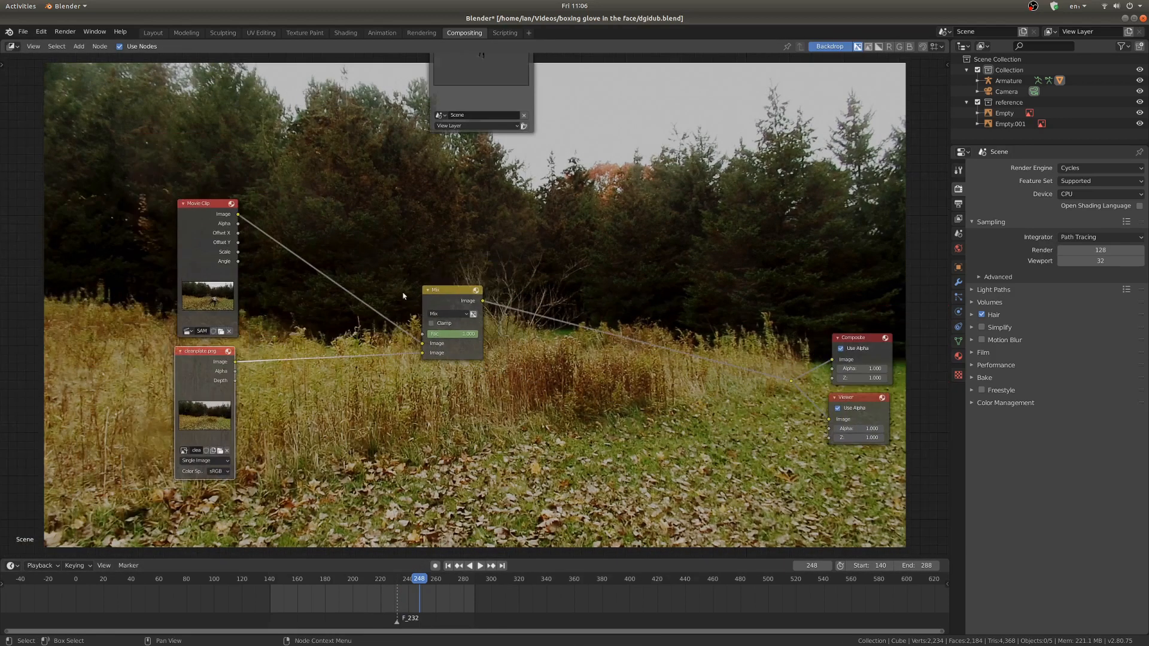
Step: Duplicate the Mix node into the output link and wire the first mix and the Movie Clip image into its Image inputs
{"action": "left_click_drag", "start_coordinate": [442, 289], "coordinate": [313, 318]}
{"action": "key", "text": "shift+d"}
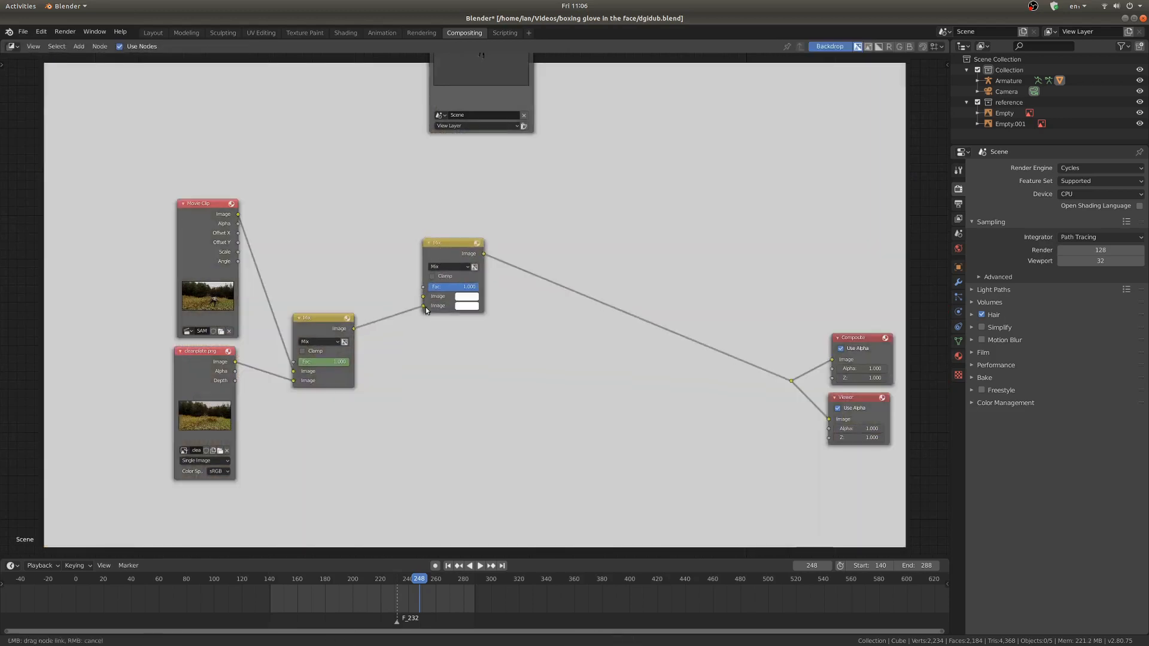
{"action": "left_click_drag", "start_coordinate": [427, 310], "coordinate": [425, 307]}
{"action": "left_click_drag", "start_coordinate": [238, 213], "coordinate": [273, 226]}
Step: Rearrange the input and Mix nodes to leave more space between them
{"action": "scroll", "coordinate": [446, 287], "scroll_direction": "up", "scroll_amount": 2}
{"action": "middle_click_drag", "start_coordinate": [446, 287], "coordinate": [532, 330]}
{"action": "left_click_drag", "start_coordinate": [252, 422], "coordinate": [245, 459]}
{"action": "left_click_drag", "start_coordinate": [389, 389], "coordinate": [393, 409]}
{"action": "mouse_move", "coordinate": [261, 278]}
{"action": "left_mouse_down"}
{"action": "mouse_move", "coordinate": [176, 337]}
{"action": "mouse_move", "coordinate": [148, 387]}
{"action": "left_mouse_up"}
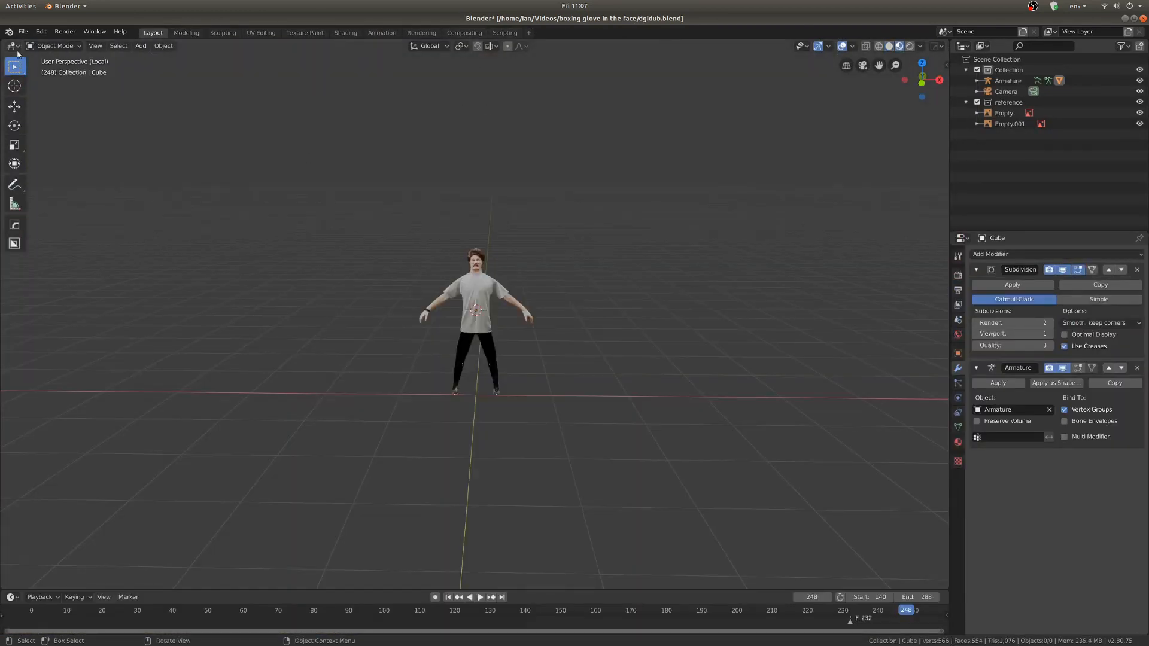
Step: Turn the 3D viewport into a Movie Clip Editor showing SAM_2969.MP4 and enlarge the timeline
{"action": "left_click", "coordinate": [14, 47]}
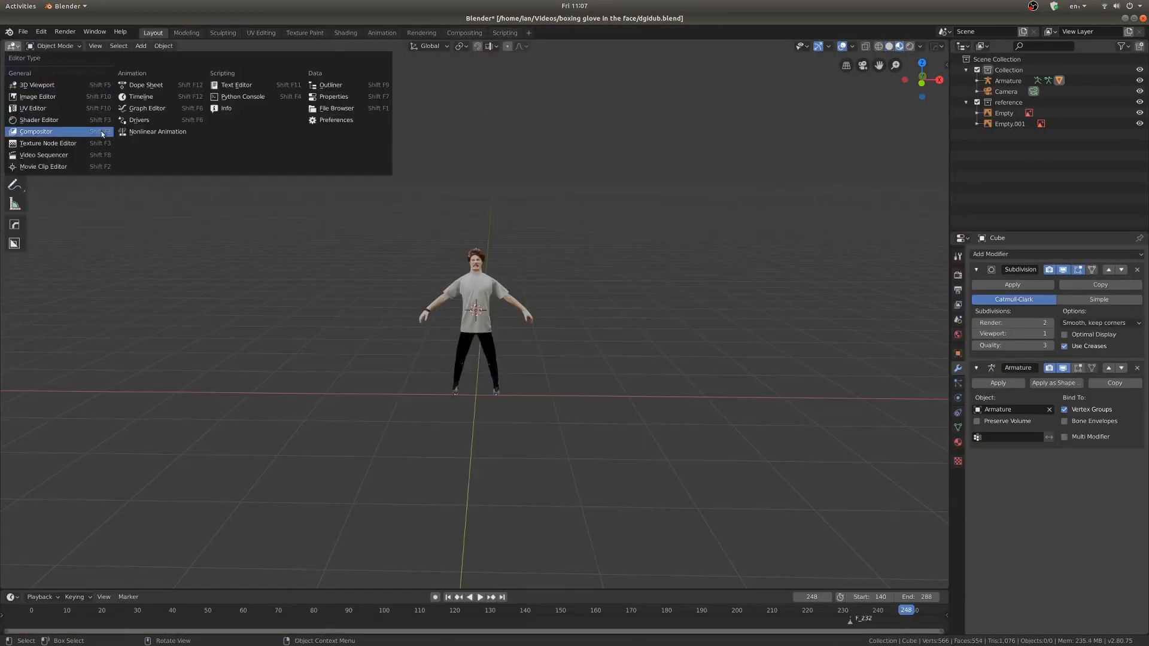
{"action": "left_click", "coordinate": [83, 167]}
{"action": "left_click", "coordinate": [449, 46]}
{"action": "left_click", "coordinate": [486, 72]}
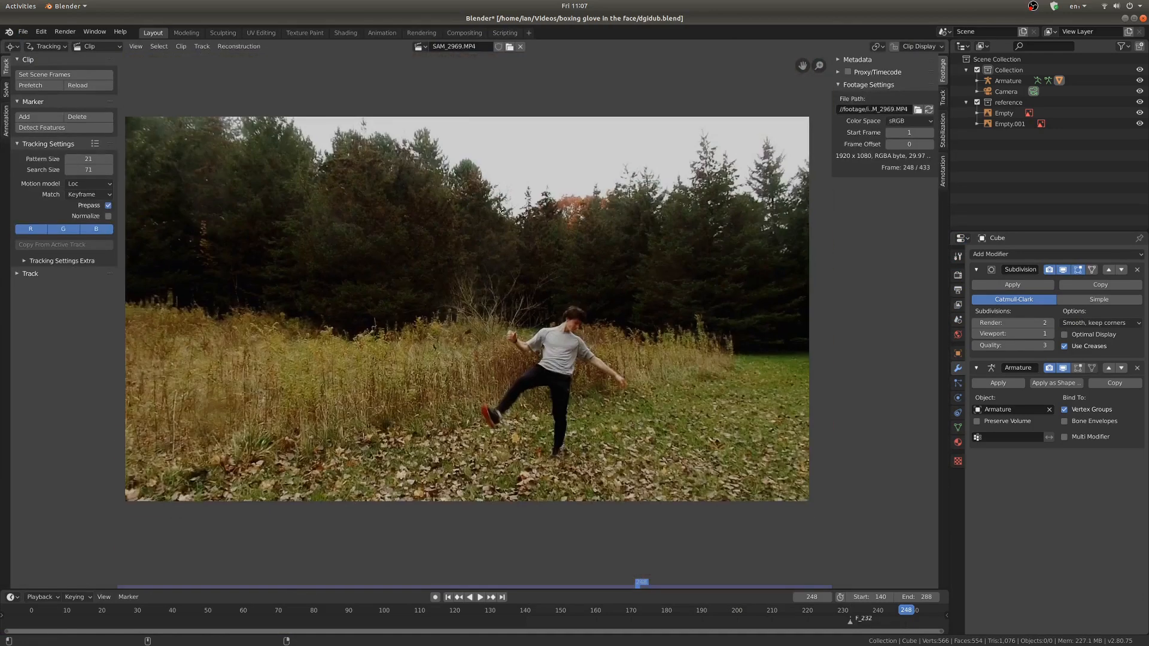
{"action": "left_click_drag", "start_coordinate": [601, 590], "coordinate": [584, 573]}
{"action": "middle_click_drag", "start_coordinate": [922, 609], "coordinate": [560, 608]}
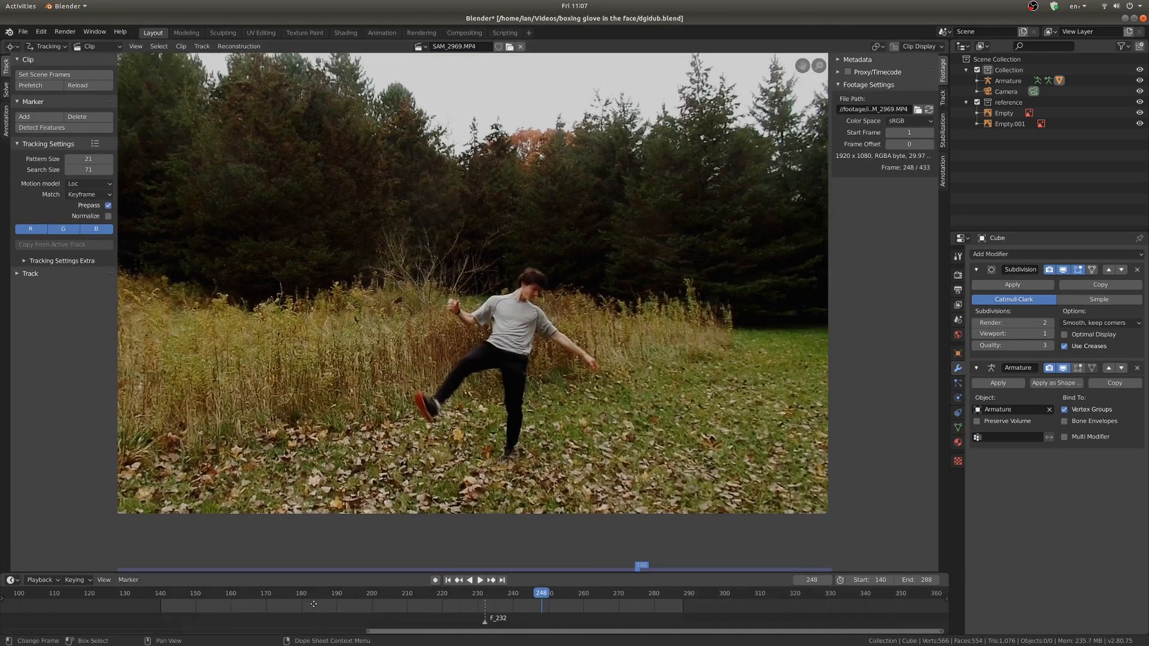
{"action": "scroll", "coordinate": [566, 608], "scroll_direction": "up", "scroll_amount": 3}
Step: Scrub to the start of the actor's fall and add a tracking marker on his face at frame 234
{"action": "left_click_drag", "start_coordinate": [434, 594], "coordinate": [451, 512]}
{"action": "key", "text": "Right"}
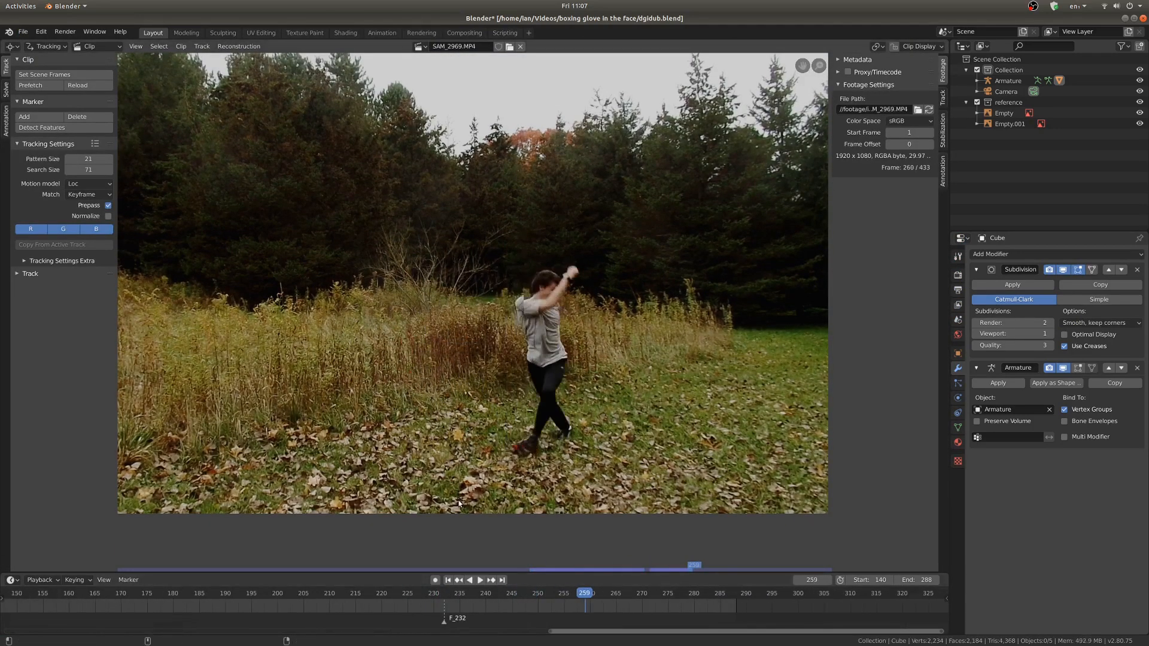
{"action": "key", "text": "Left"}
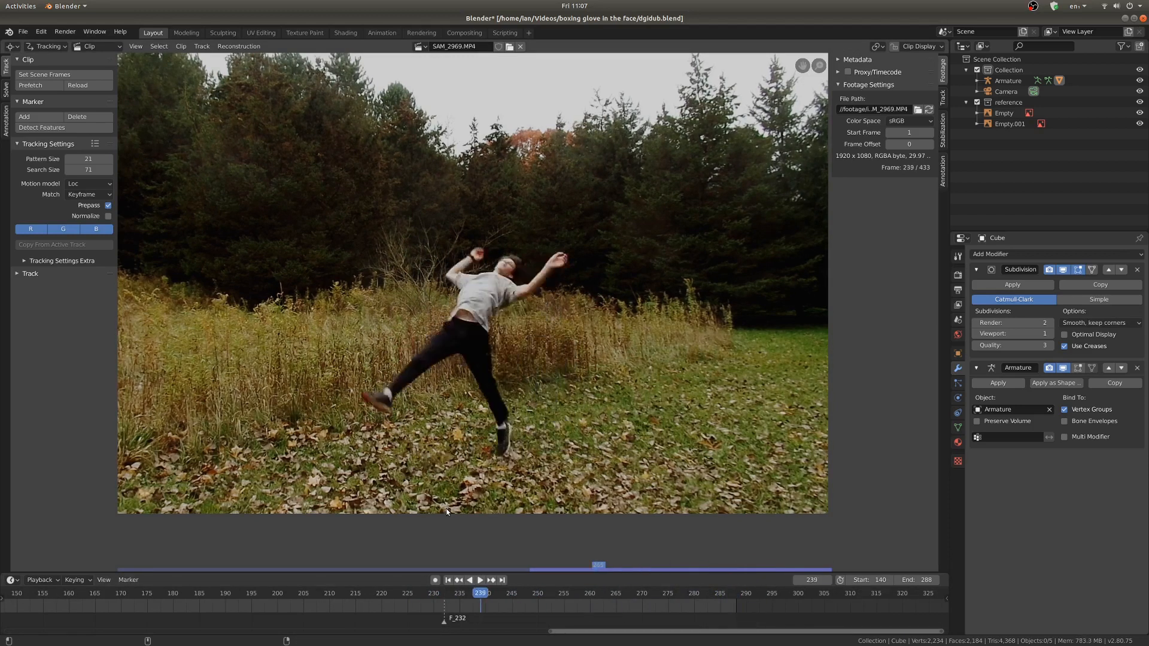
{"action": "key", "text": "Right"}
{"action": "scroll", "coordinate": [447, 504], "scroll_direction": "up", "scroll_amount": 3}
{"action": "key", "text": "Right"}
{"action": "key", "text": "Right"}
{"action": "left_click", "coordinate": [465, 226], "text": "ctrl"}
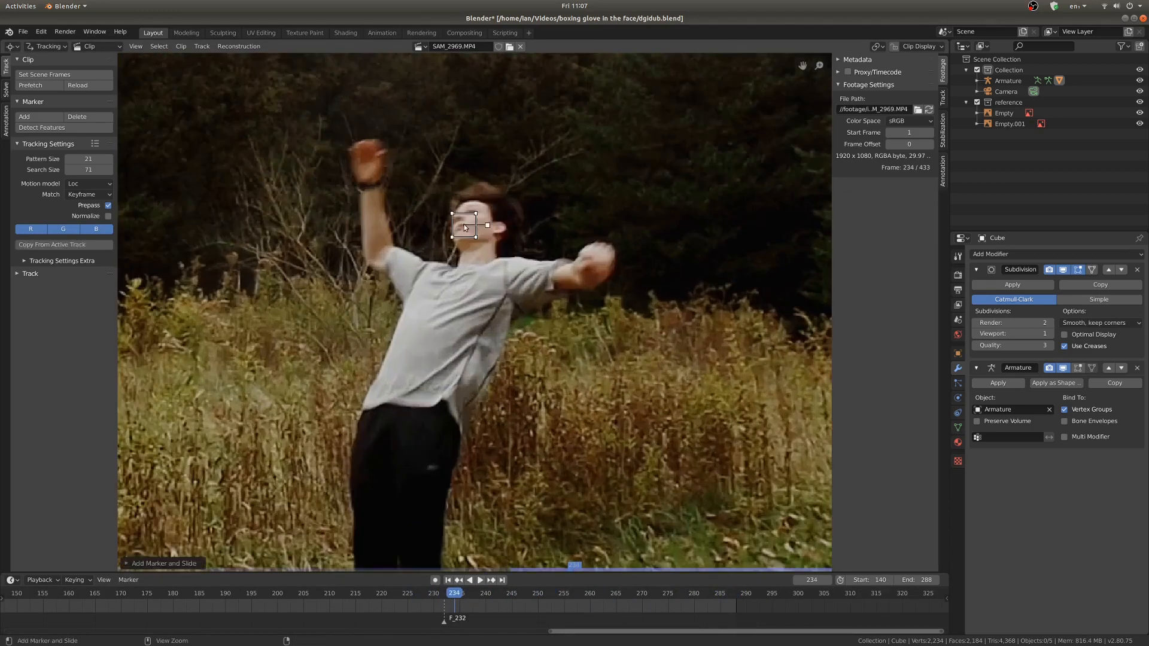
Step: Hand-track the marker by repositioning it on the actor's face every couple of frames up to frame 244
{"action": "key", "text": "Right"}
{"action": "key", "text": "Right"}
{"action": "key", "text": "g"}
{"action": "left_click", "coordinate": [487, 242]}
{"action": "key", "text": "Right"}
{"action": "key", "text": "Right"}
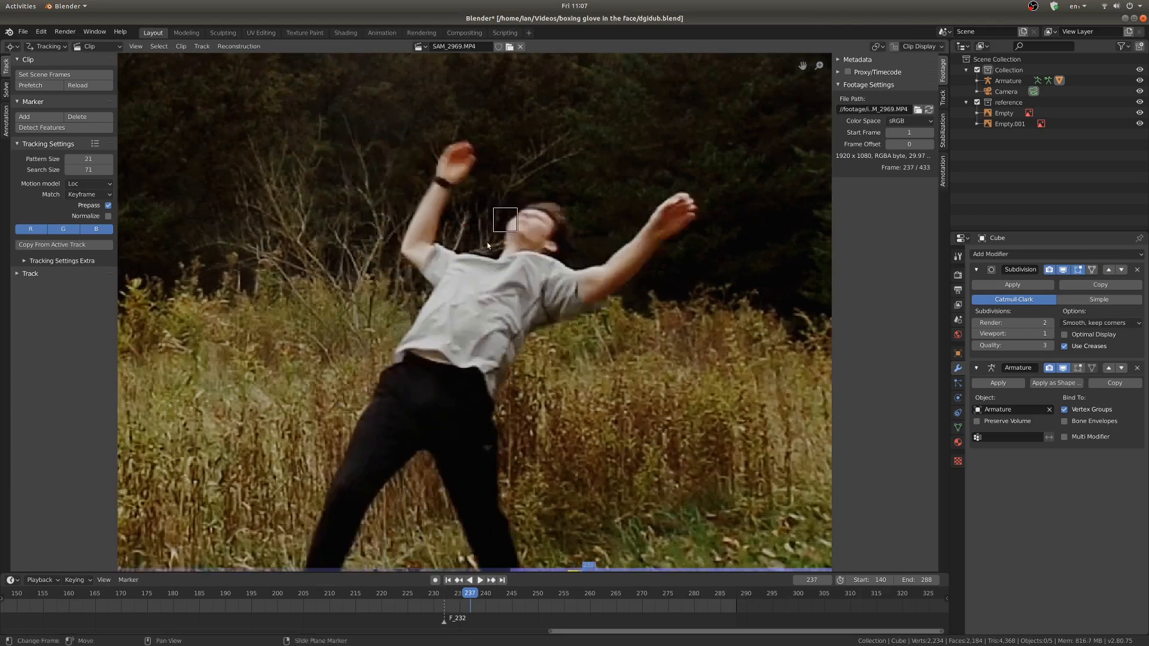
{"action": "key", "text": "g"}
{"action": "left_click", "coordinate": [520, 239]}
{"action": "key", "text": "Right"}
{"action": "key", "text": "Right"}
{"action": "key", "text": "g"}
{"action": "left_click", "coordinate": [541, 251]}
{"action": "key", "text": "Right"}
{"action": "key", "text": "Right"}
{"action": "key", "text": "g"}
{"action": "left_click", "coordinate": [556, 281]}
{"action": "key", "text": "Right"}
{"action": "key", "text": "Right"}
{"action": "key", "text": "g"}
{"action": "left_click", "coordinate": [564, 298]}
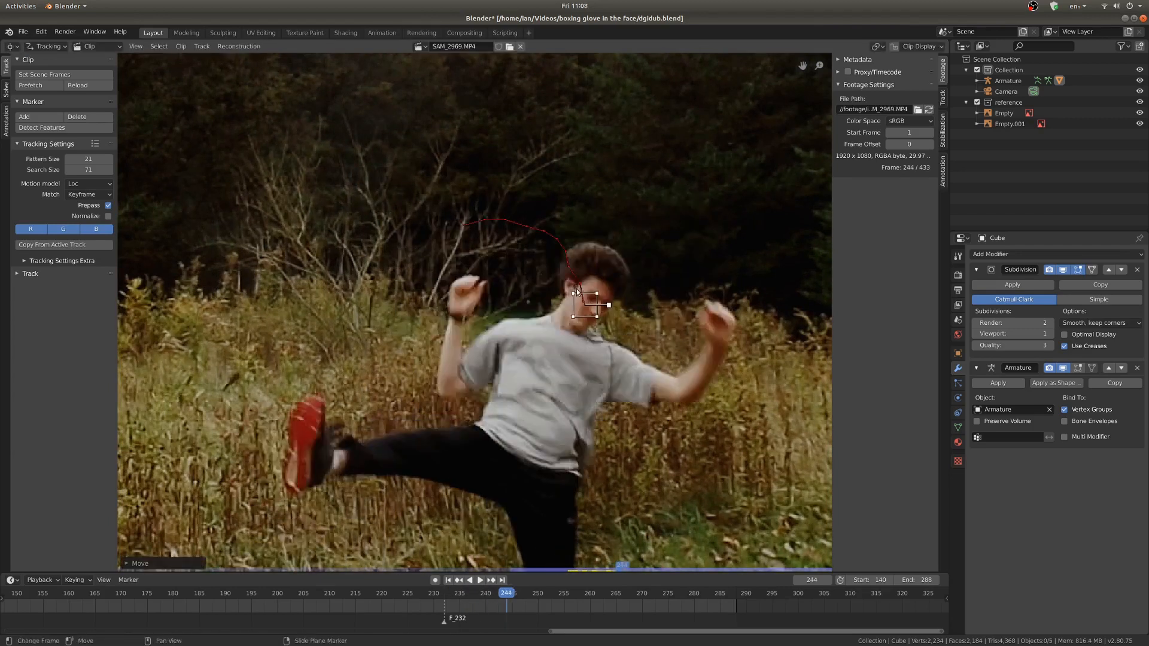
Step: Continue placing the marker on the face every three or four frames beyond frame 244, then track it forward
{"action": "key", "text": "Right"}
{"action": "key", "text": "Right"}
{"action": "key", "text": "Right"}
{"action": "key", "text": "g"}
{"action": "left_click", "coordinate": [589, 312]}
{"action": "key", "text": "Right"}
{"action": "key", "text": "Right"}
{"action": "key", "text": "Right"}
{"action": "key", "text": "Right"}
{"action": "key", "text": "g"}
{"action": "left_click", "coordinate": [627, 305]}
{"action": "key", "text": "ctrl+t"}
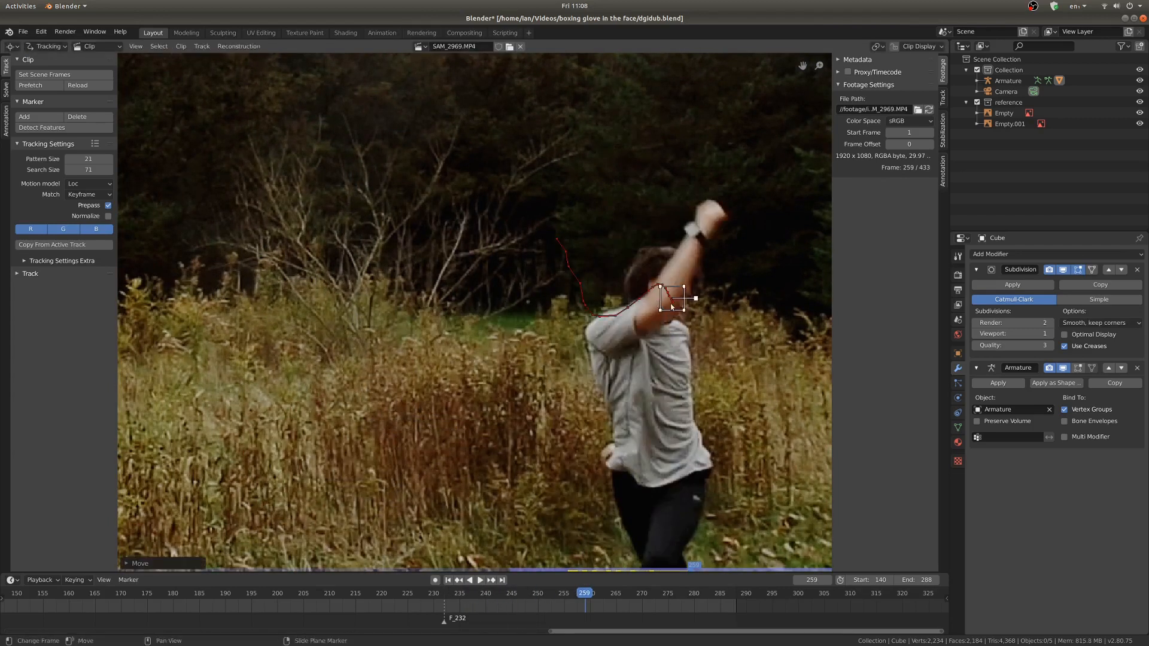
Step: Continue tracking the face marker forward from frame 260 to frame 282
{"action": "scroll", "coordinate": [672, 307], "scroll_direction": "up", "scroll_amount": 1}
{"action": "key", "text": "Right"}
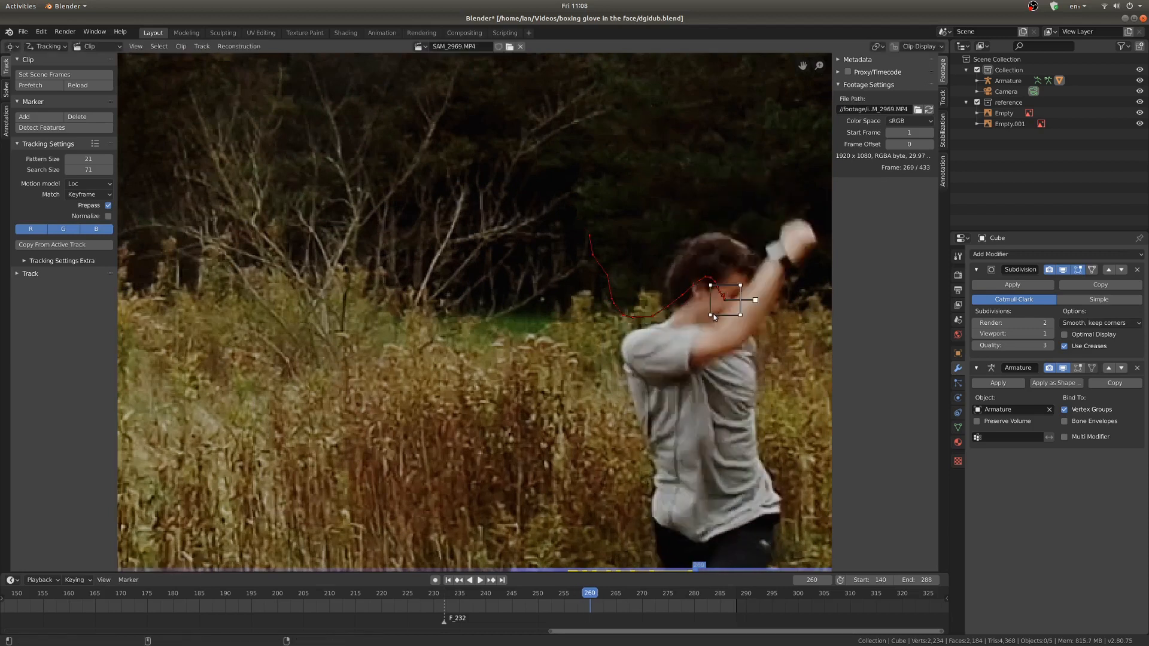
{"action": "key", "text": "Right"}
{"action": "key", "text": "ctrl+t"}
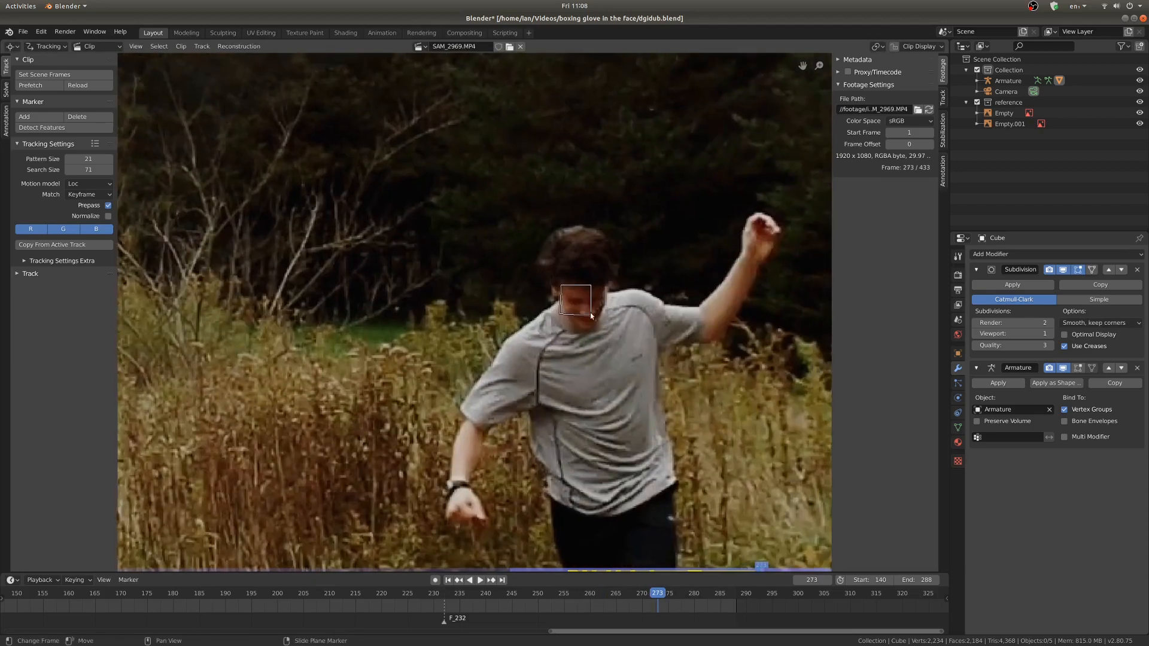
{"action": "scroll", "coordinate": [605, 335], "scroll_direction": "up", "scroll_amount": 1}
{"action": "scroll", "coordinate": [606, 335], "scroll_direction": "down", "scroll_amount": 6}
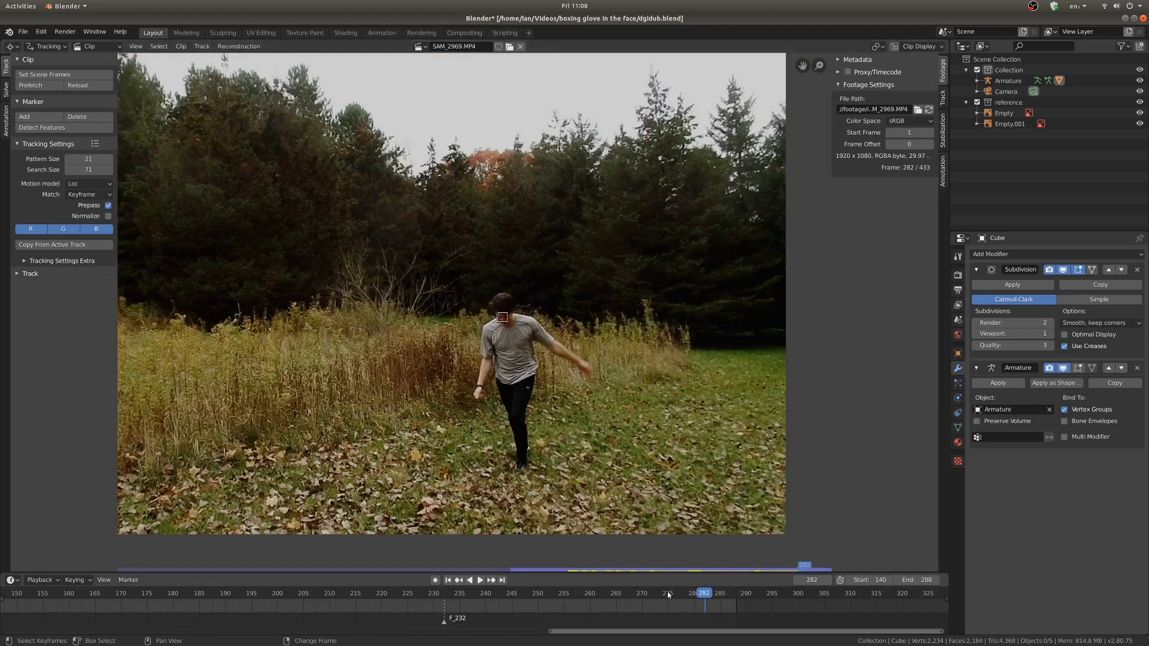
Step: Set the scene's end frame to 280 and play the footage from the actor's fall
{"action": "right_click_drag", "start_coordinate": [446, 608], "coordinate": [677, 612]}
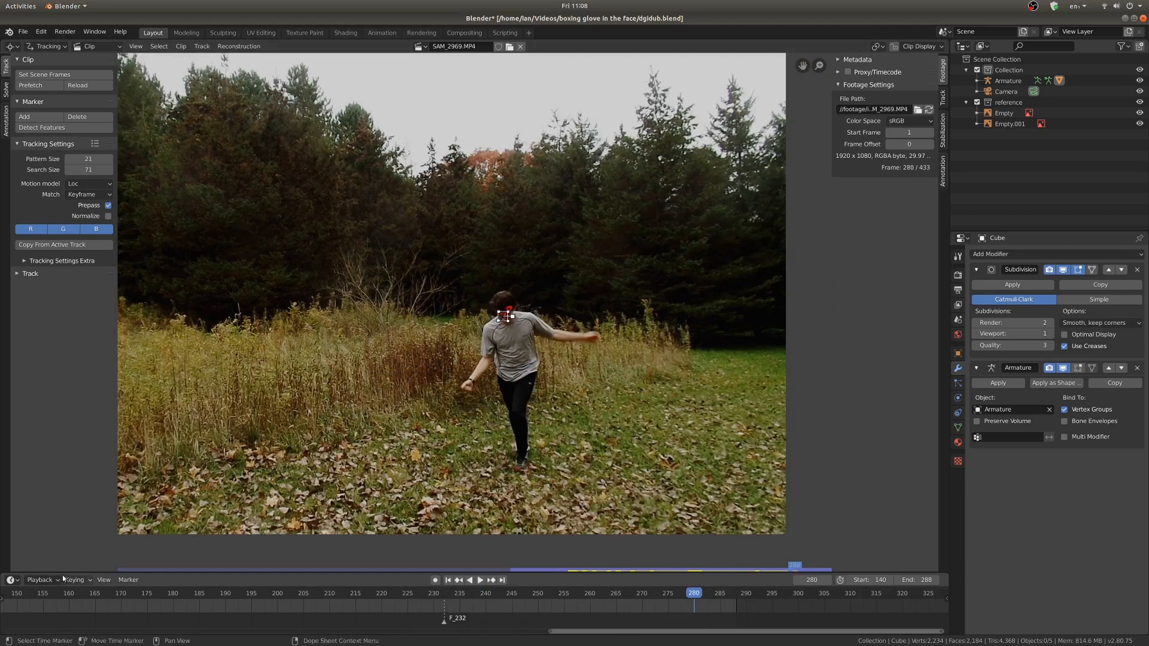
{"action": "right_click_drag", "start_coordinate": [454, 605], "coordinate": [445, 604]}
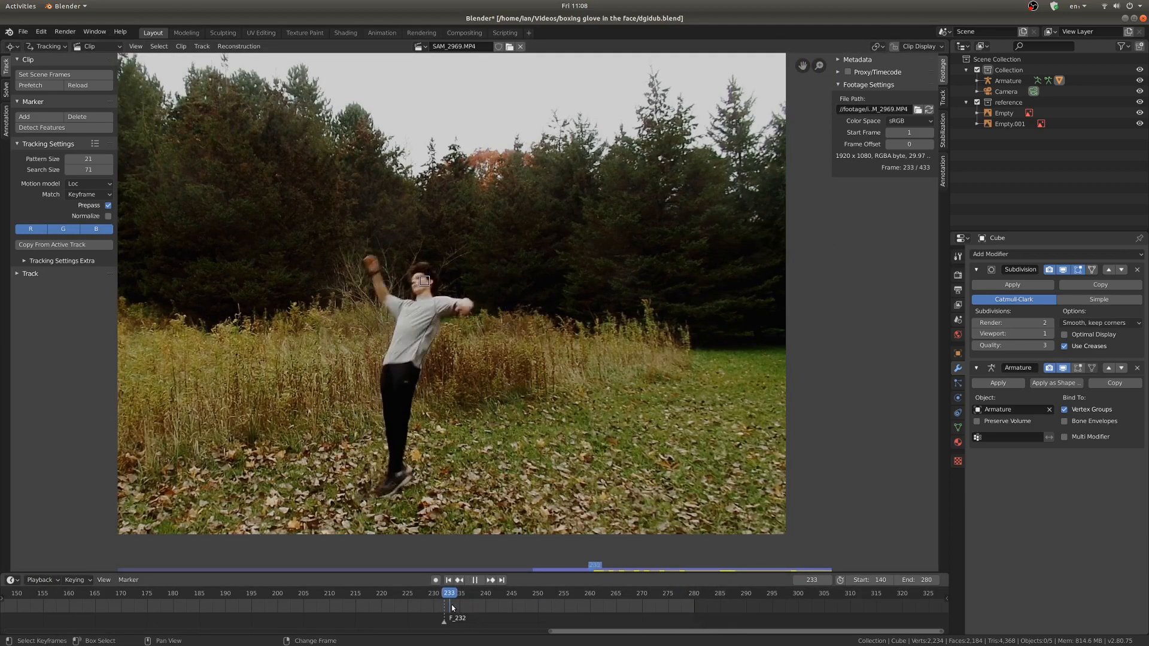
{"action": "key", "text": "space"}
Step: Extend the face track backward by placing the marker on the face at frame 232 and two frames earlier
{"action": "scroll", "coordinate": [480, 361], "scroll_direction": "up", "scroll_amount": 5}
{"action": "key", "text": "Left"}
{"action": "key", "text": "Left"}
{"action": "scroll", "coordinate": [419, 302], "scroll_direction": "up", "scroll_amount": 2}
{"action": "middle_click_drag", "start_coordinate": [413, 278], "coordinate": [532, 266]}
{"action": "key", "text": "g"}
{"action": "left_click", "coordinate": [449, 300]}
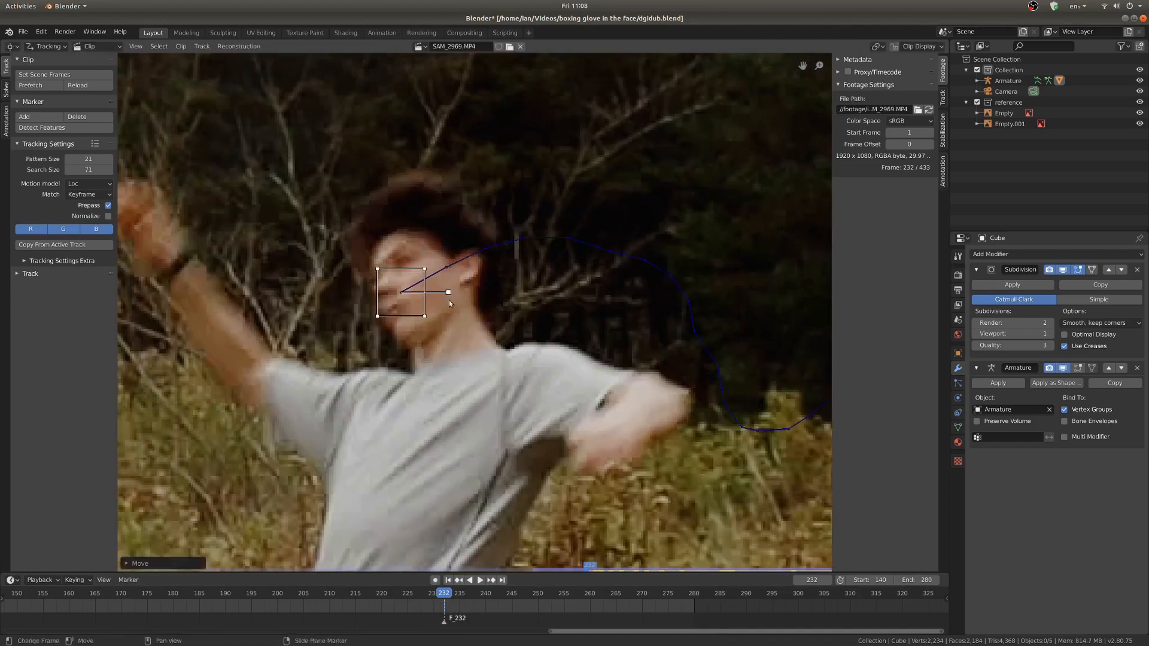
{"action": "key", "text": "Left"}
{"action": "key", "text": "Left"}
{"action": "middle_click_drag", "start_coordinate": [449, 300], "coordinate": [700, 206]}
{"action": "key", "text": "g"}
{"action": "left_click", "coordinate": [634, 269]}
Step: Lock the view to the face marker and play the footage to check the track
{"action": "key", "text": "f"}
{"action": "key", "text": "space"}
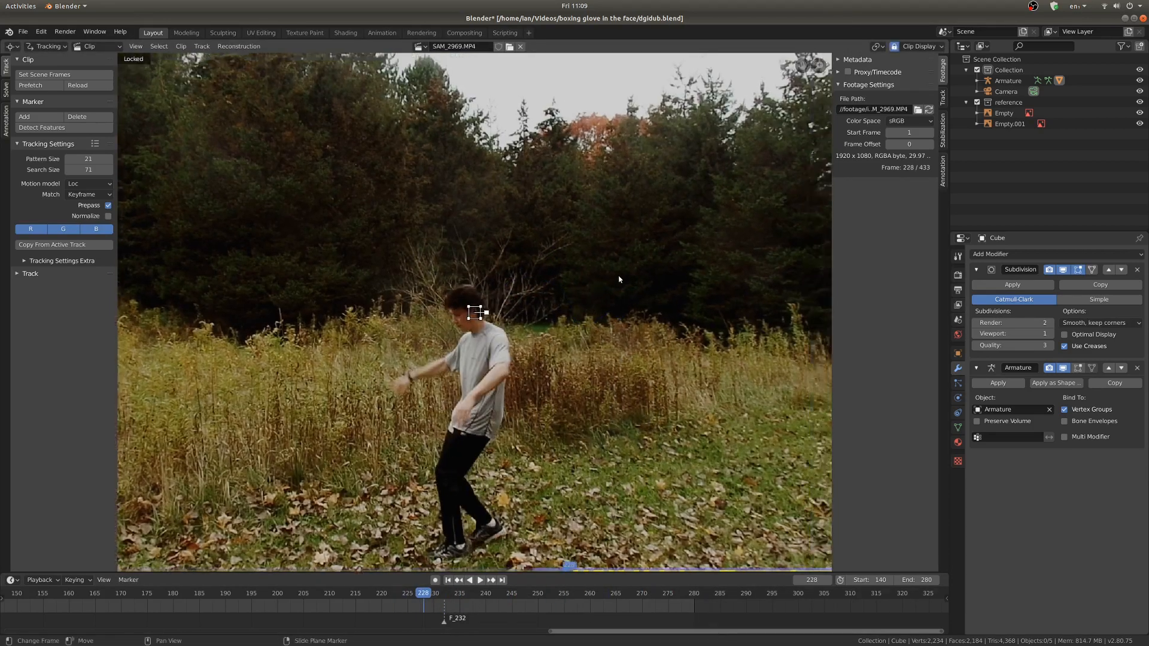
{"action": "key", "text": "l"}
{"action": "scroll", "coordinate": [538, 302], "scroll_direction": "up", "scroll_amount": 4}
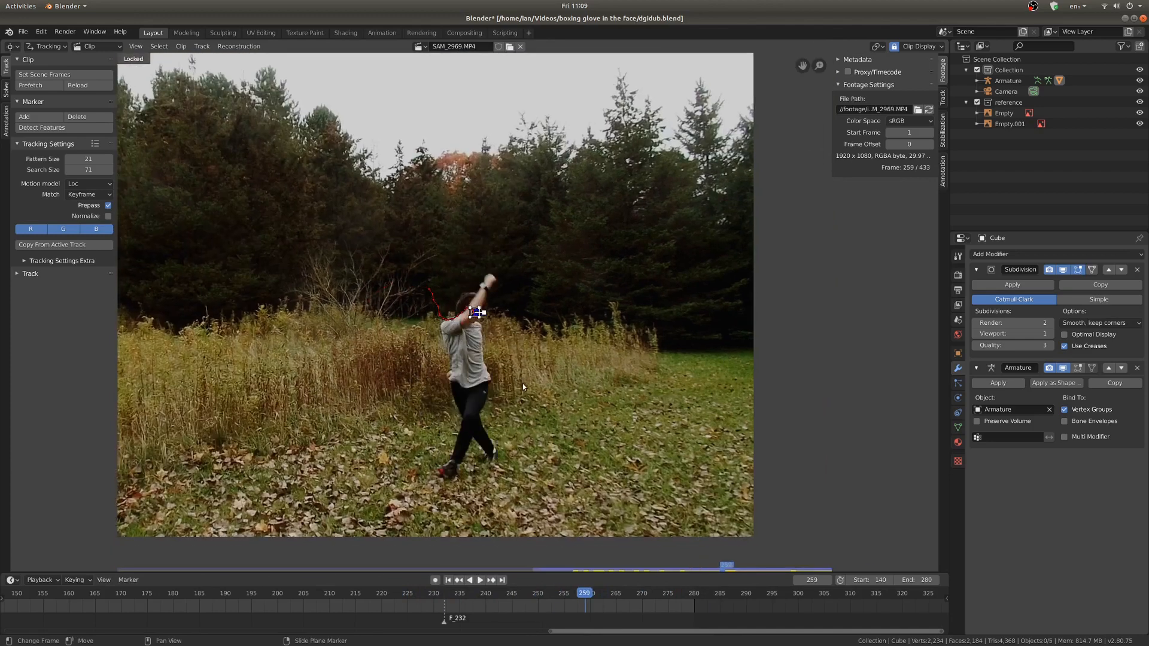
{"action": "scroll", "coordinate": [529, 373], "scroll_direction": "up", "scroll_amount": 5}
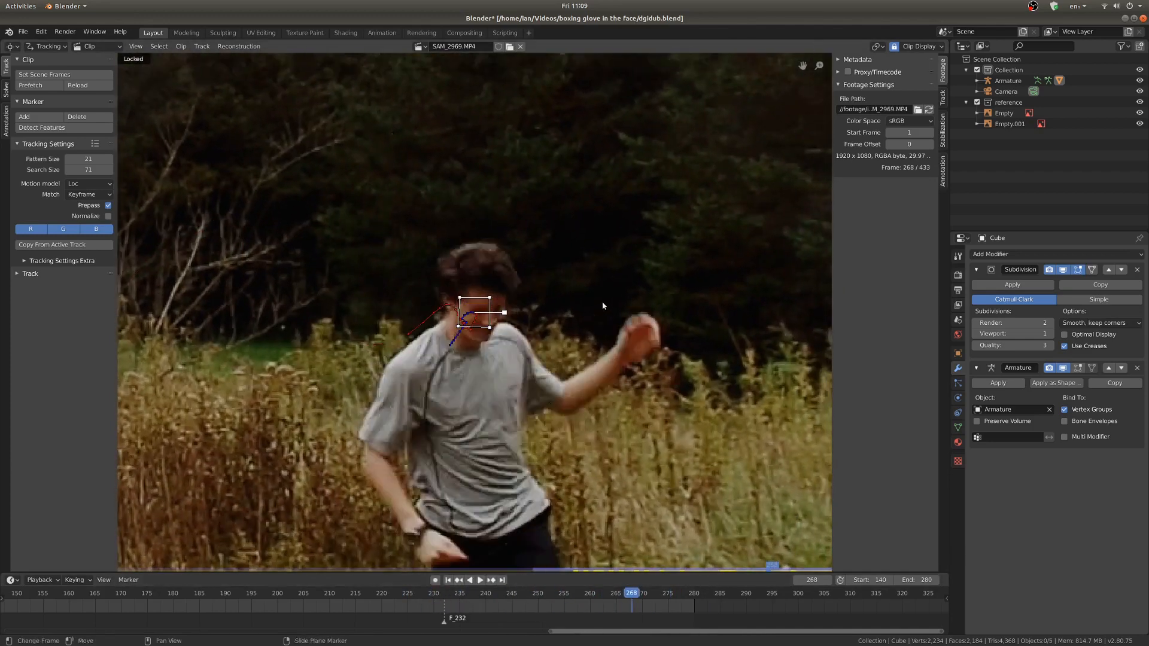
{"action": "left_click_drag", "start_coordinate": [603, 306], "coordinate": [556, 376]}
{"action": "scroll", "coordinate": [521, 360], "scroll_direction": "down", "scroll_amount": 7}
{"action": "scroll", "coordinate": [521, 368], "scroll_direction": "up", "scroll_amount": 2}
{"action": "key", "text": "space"}
{"action": "key", "text": "space"}
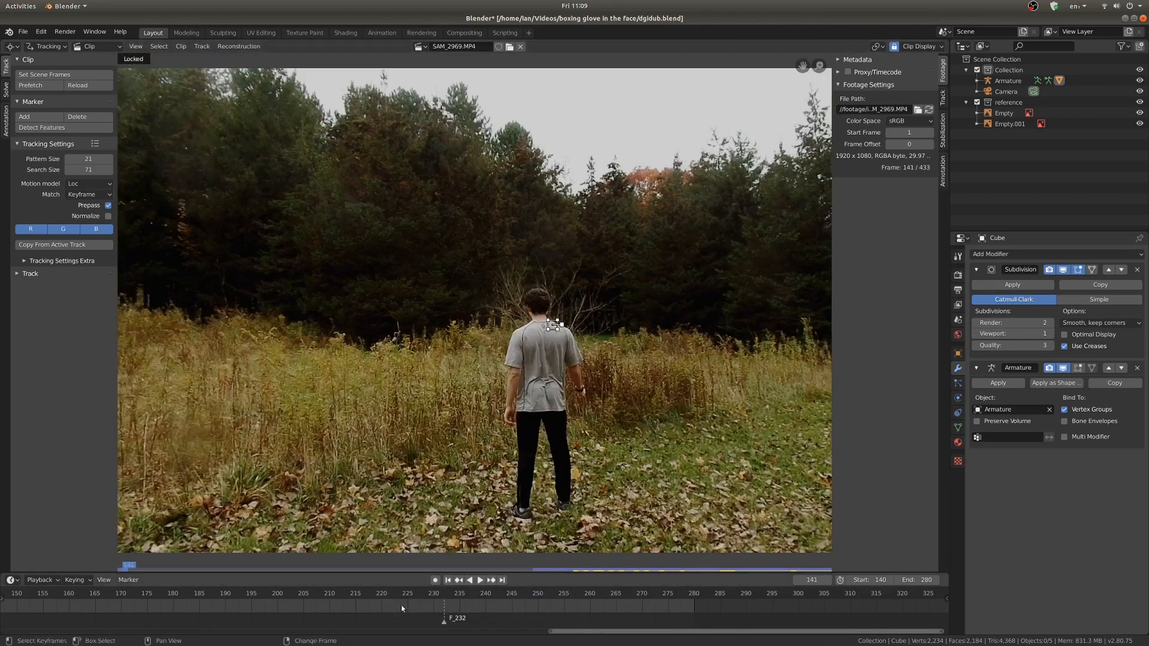
Step: In Mask mode at frame 231, draw a mask spline around the actor and parent it to the face track
{"action": "left_click_drag", "start_coordinate": [403, 610], "coordinate": [440, 605]}
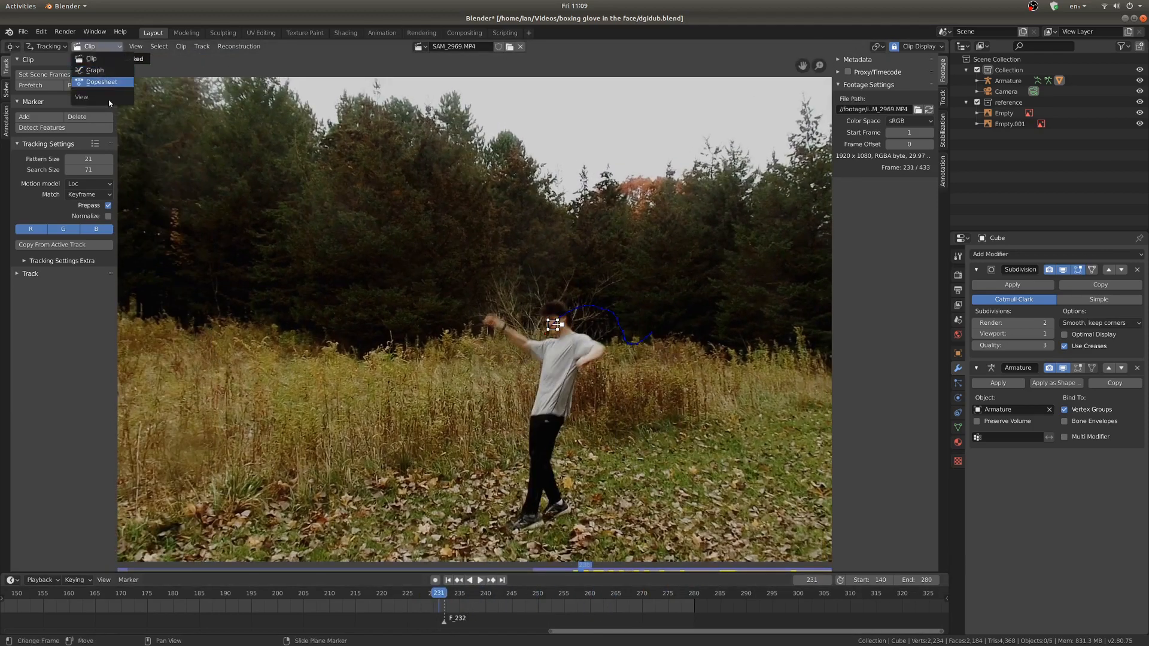
{"action": "left_click", "coordinate": [46, 70]}
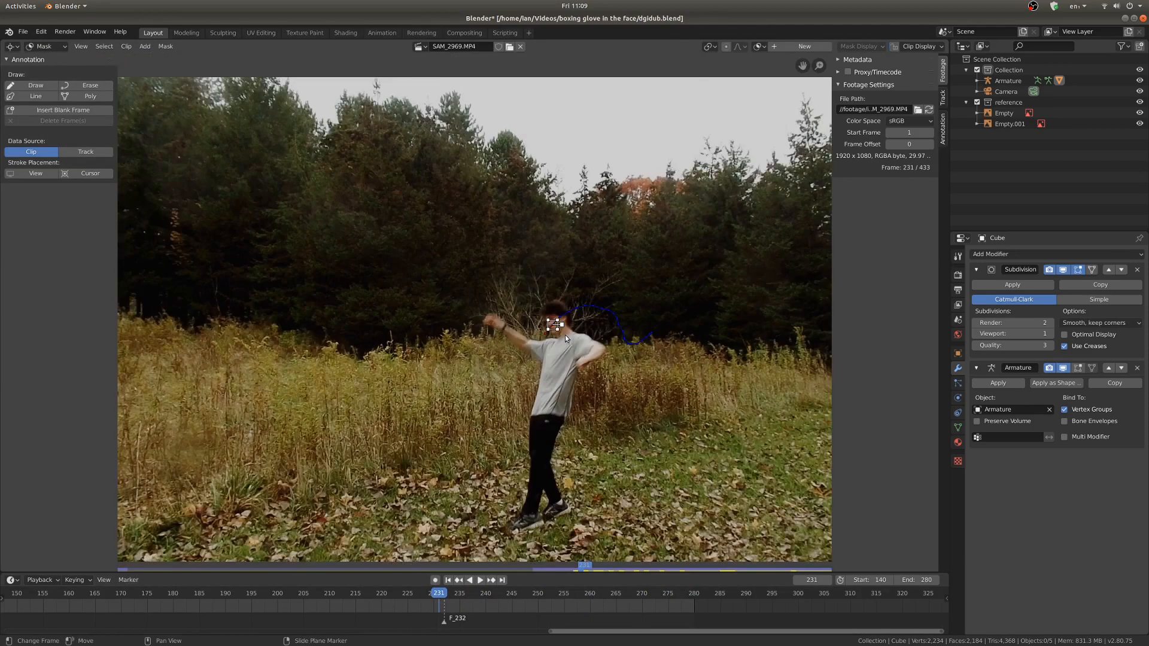
{"action": "scroll", "coordinate": [565, 335], "scroll_direction": "up", "scroll_amount": 2}
{"action": "scroll", "coordinate": [487, 310], "scroll_direction": "down", "scroll_amount": 2}
{"action": "left_click", "coordinate": [464, 461], "text": "ctrl"}
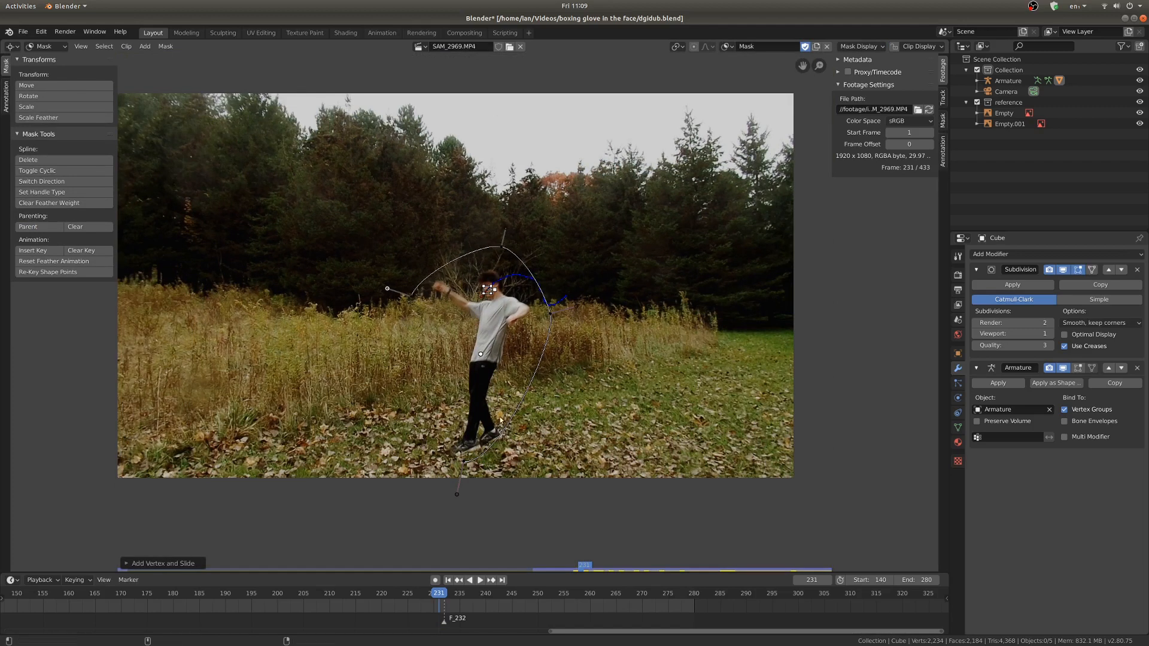
{"action": "middle_click_drag", "start_coordinate": [416, 321], "coordinate": [396, 316]}
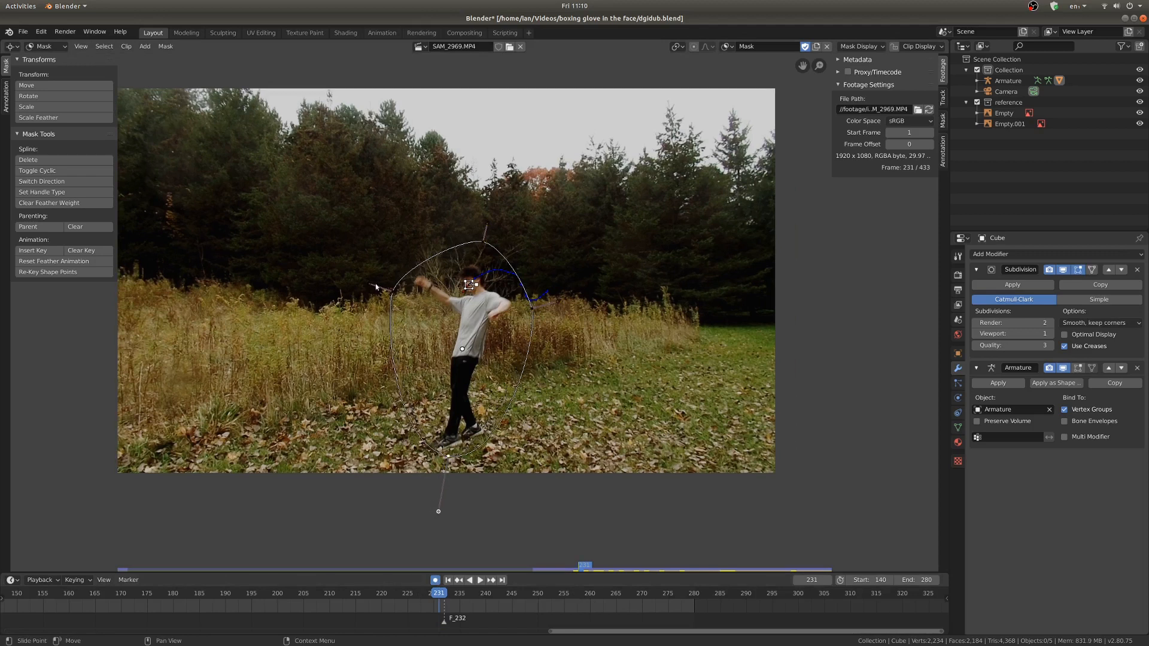
Step: Step forward from frame 231 to frame 240 and back to check how the mask follows the actor
{"action": "key", "text": "Right"}
{"action": "key", "text": "Right"}
{"action": "key", "text": "Right"}
{"action": "key", "text": "Right"}
{"action": "key", "text": "Right"}
{"action": "key", "text": "Right"}
{"action": "key", "text": "Right"}
{"action": "key", "text": "Right"}
{"action": "key", "text": "Right"}
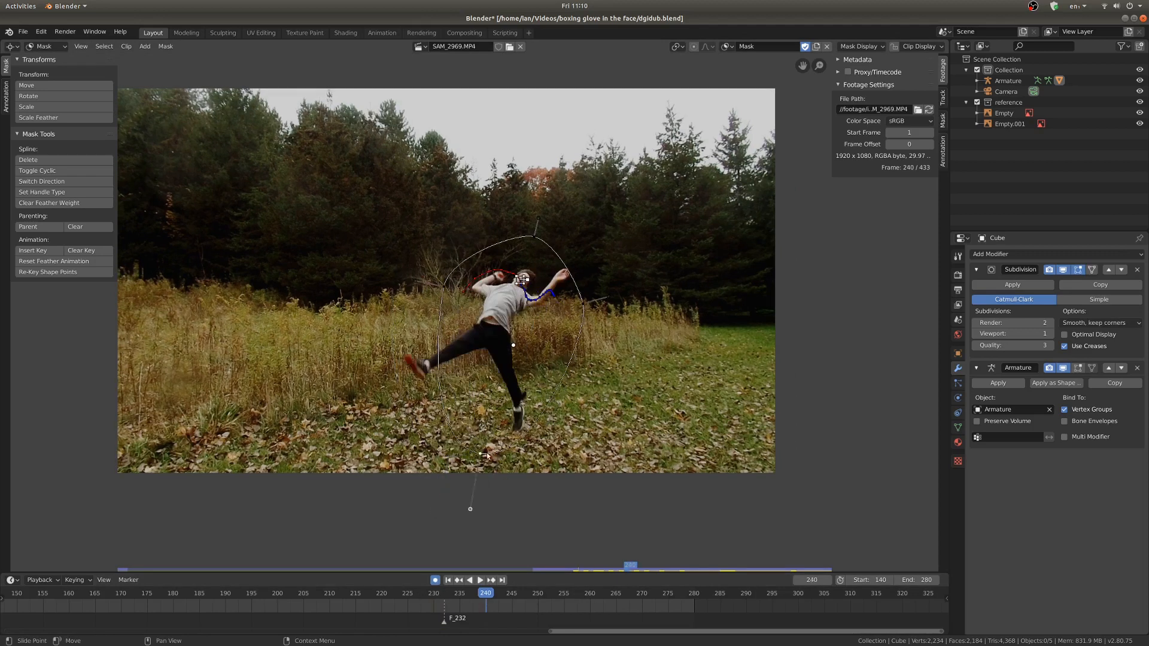
{"action": "key", "text": "Left"}
{"action": "key", "text": "Left"}
{"action": "key", "text": "Left"}
{"action": "key", "text": "Left"}
{"action": "key", "text": "Left"}
{"action": "key", "text": "Left"}
{"action": "key", "text": "Left"}
{"action": "key", "text": "Left"}
{"action": "key", "text": "Left"}
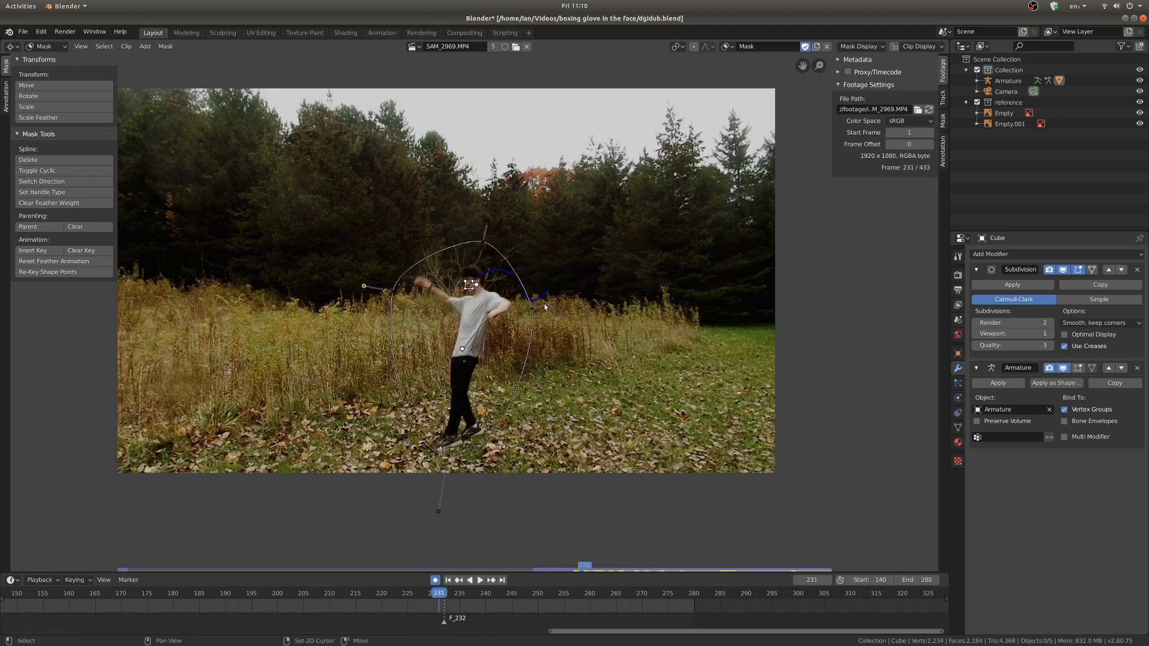
{"action": "scroll", "coordinate": [536, 307], "scroll_direction": "up", "scroll_amount": 4}
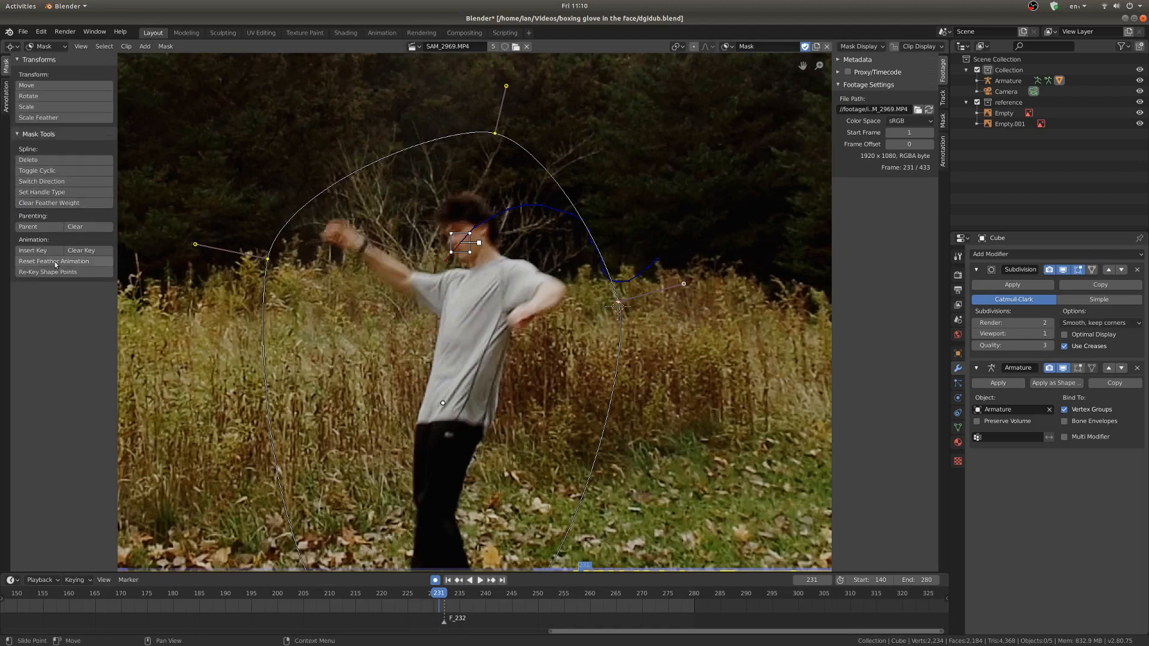
{"action": "middle_click_drag", "start_coordinate": [382, 323], "coordinate": [398, 292]}
{"action": "scroll", "coordinate": [487, 259], "scroll_direction": "down", "scroll_amount": 3}
{"action": "key", "text": "F3"}
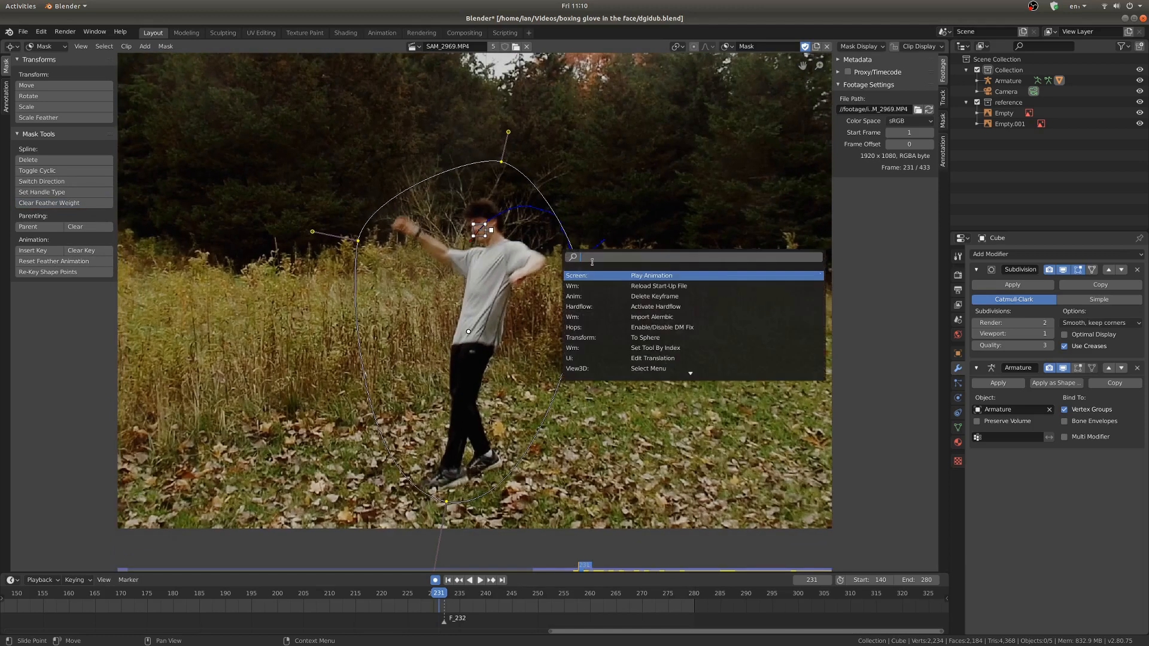
{"action": "left_click", "coordinate": [628, 276]}
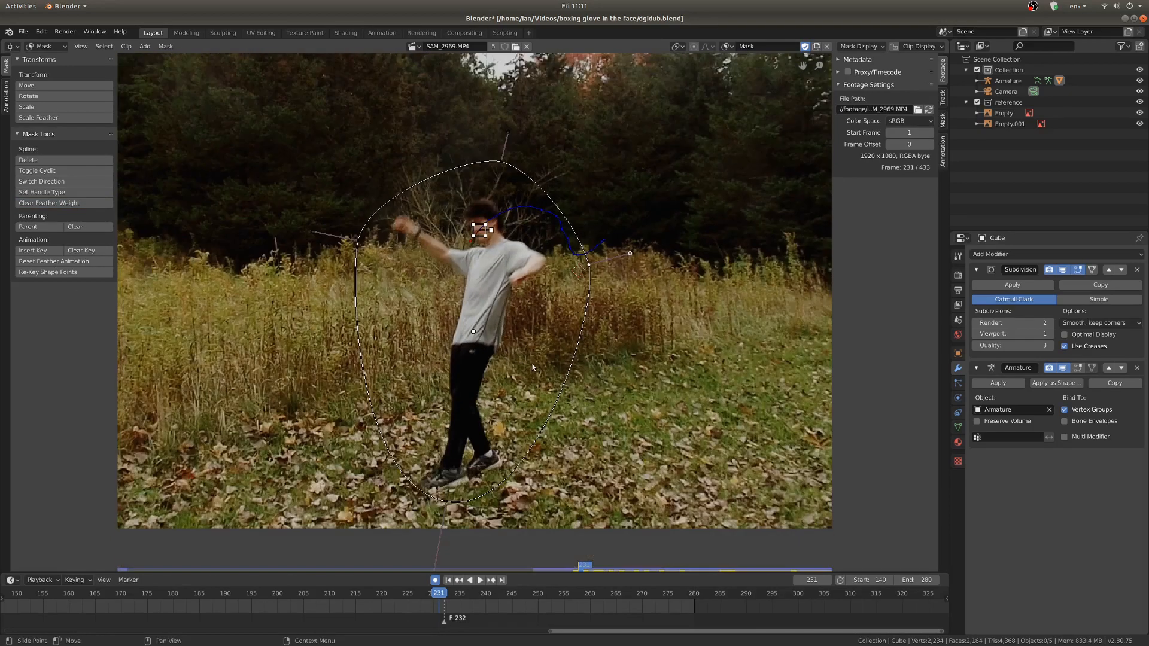
Step: At frame 239, reshape the mask around the actor by raising the point near his outstretched hand
{"action": "key", "text": "Right"}
{"action": "key", "text": "Right"}
{"action": "key", "text": "Right"}
{"action": "key", "text": "Right"}
{"action": "key", "text": "Right"}
{"action": "key", "text": "Right"}
{"action": "key", "text": "Right"}
{"action": "key", "text": "Right"}
{"action": "left_click_drag", "start_coordinate": [669, 234], "coordinate": [667, 209]}
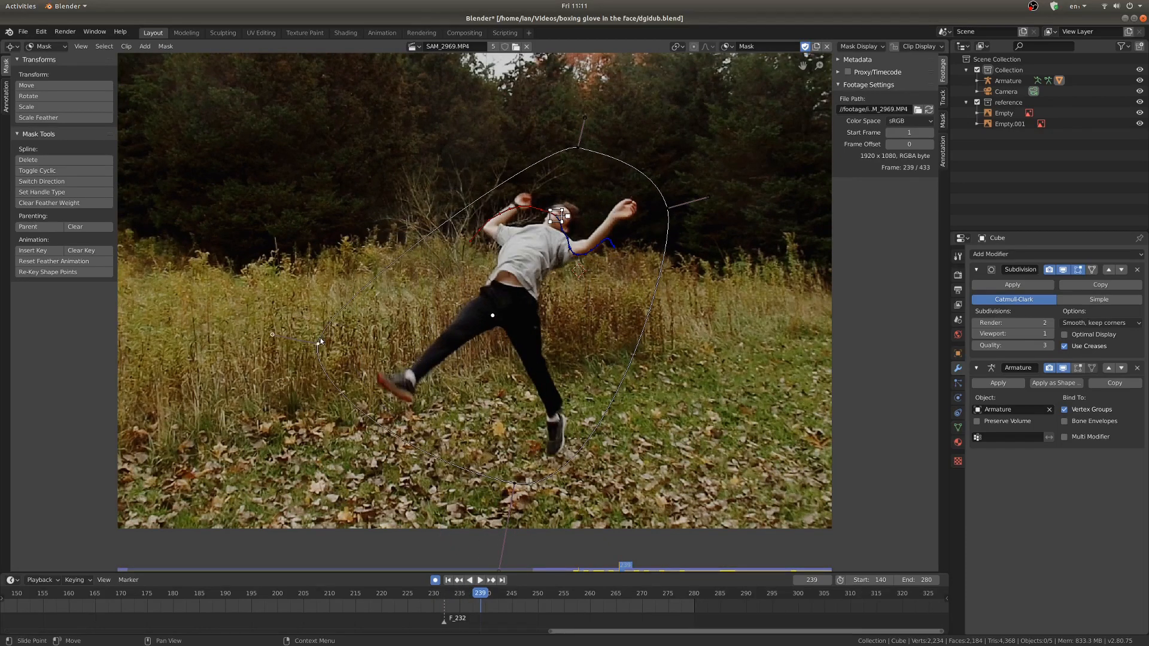
Step: At frame 244, move the mask's side point closer to the actor's raised foot
{"action": "key", "text": "Right"}
{"action": "key", "text": "Right"}
{"action": "key", "text": "Right"}
{"action": "key", "text": "Right"}
{"action": "key", "text": "Right"}
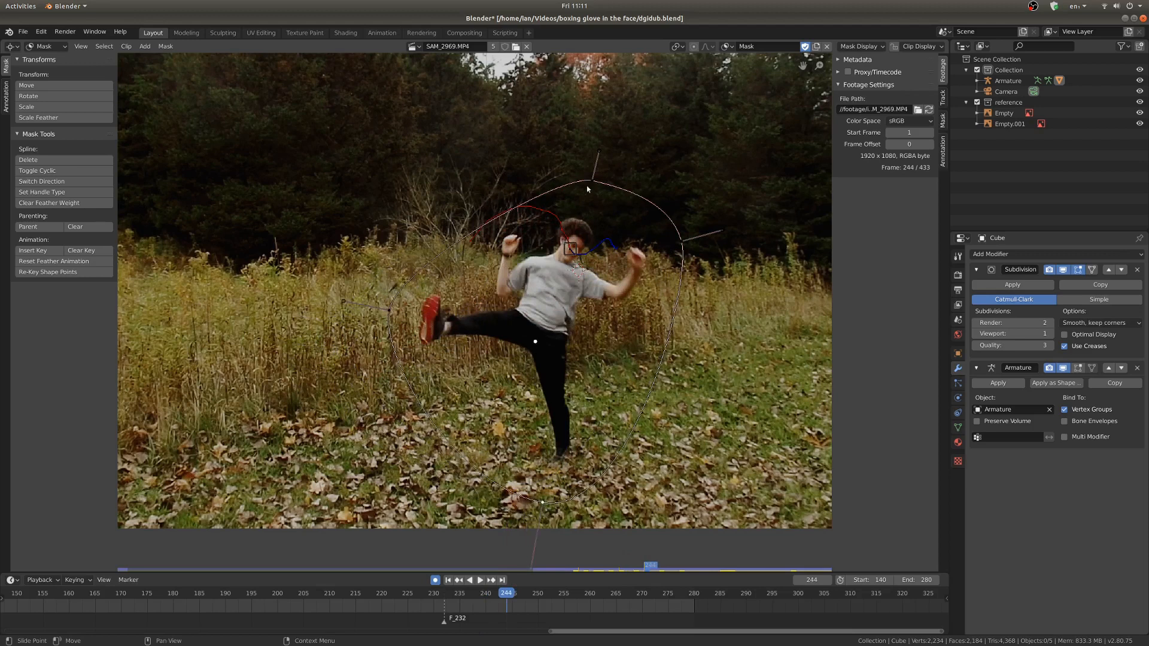
Step: At frame 249, shift the mask's upper point over toward the actor's raised hand
{"action": "key", "text": "Right"}
{"action": "key", "text": "Right"}
{"action": "key", "text": "Right"}
{"action": "key", "text": "Right"}
{"action": "key", "text": "Right"}
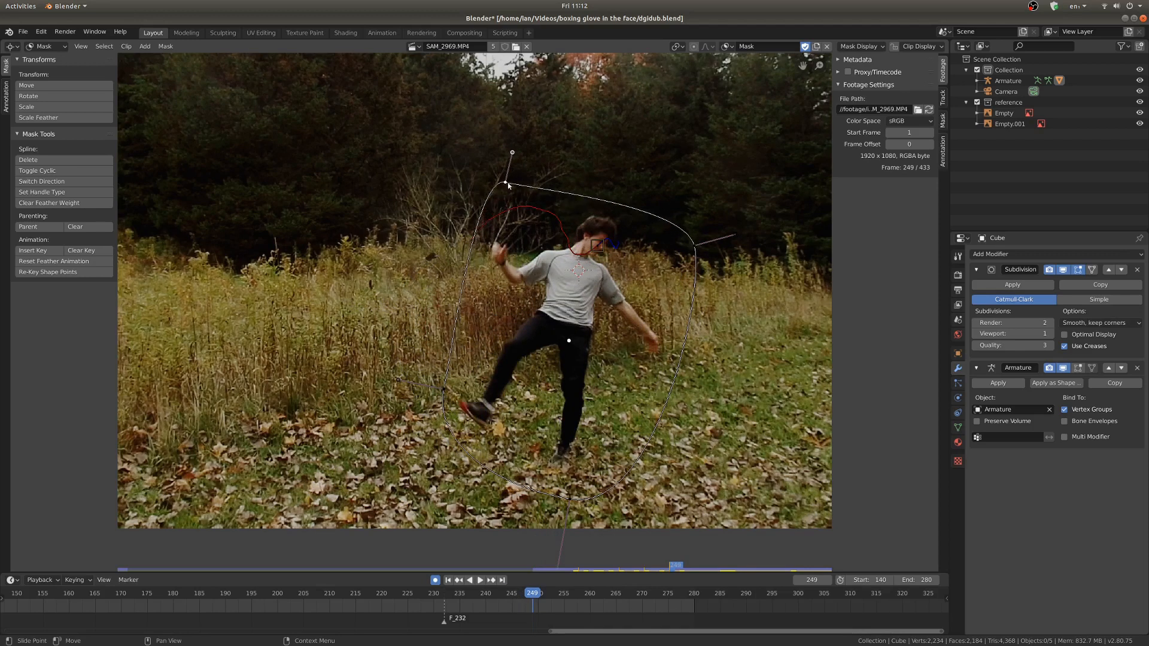
Step: At frame 254, raise the mask's upper point so the outline encloses the actor's lifted arm
{"action": "key", "text": "Right"}
{"action": "key", "text": "Right"}
{"action": "key", "text": "Right"}
{"action": "key", "text": "Right"}
{"action": "key", "text": "Right"}
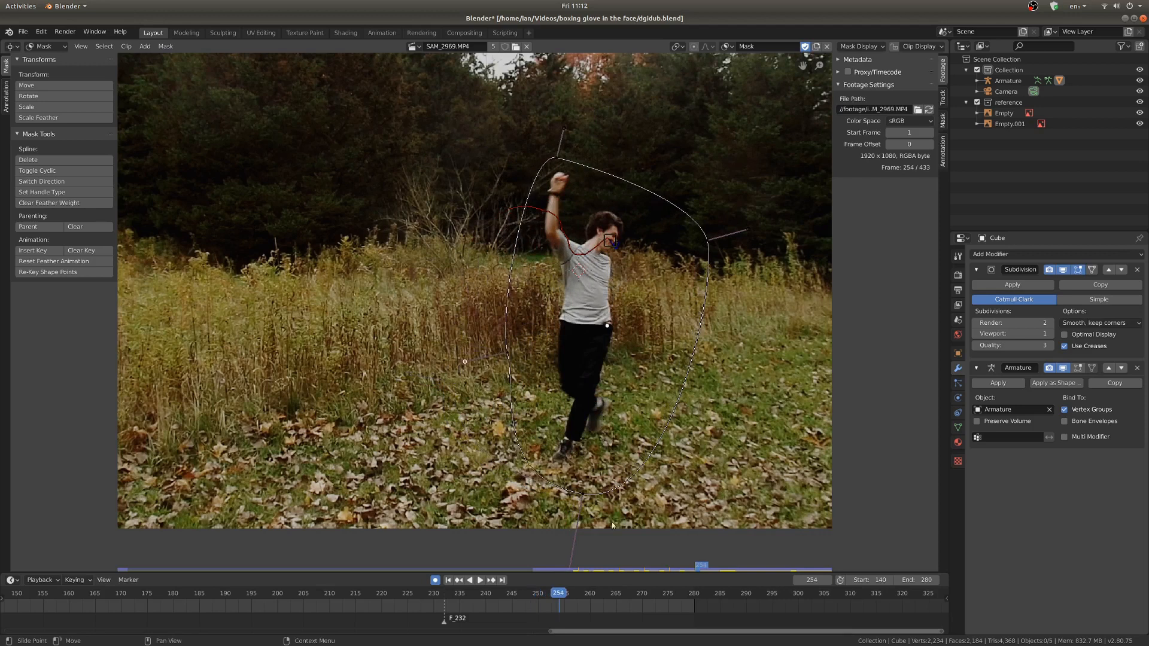
{"action": "scroll", "coordinate": [585, 494], "scroll_direction": "down", "scroll_amount": 1}
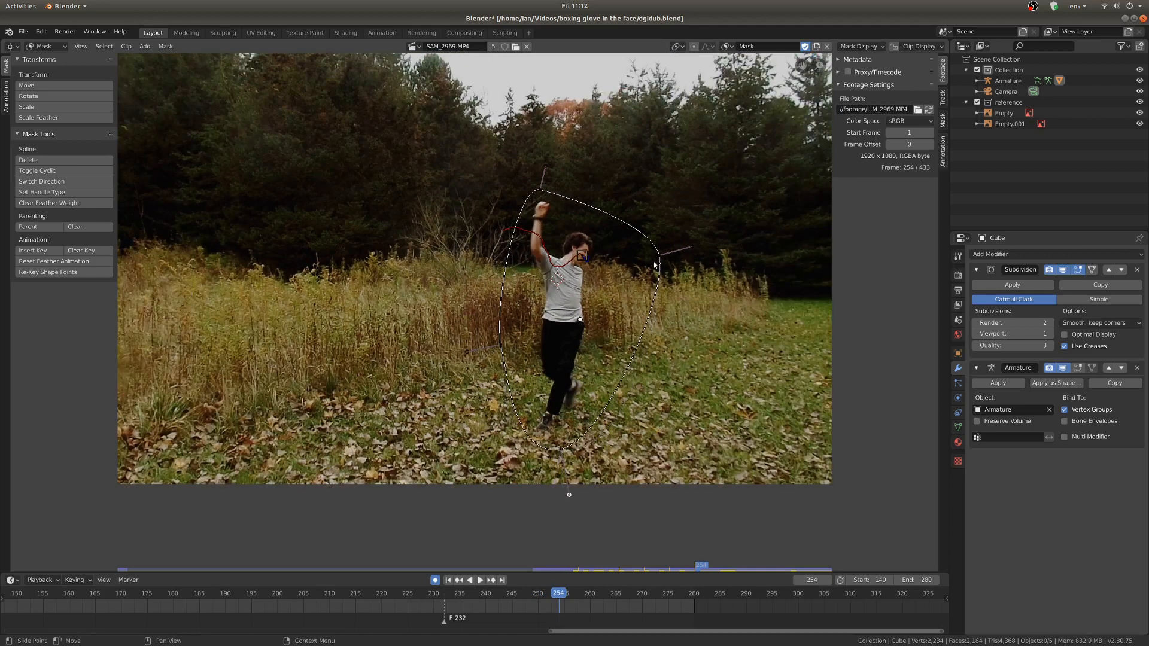
Step: Tighten the mask around the turning actor at frame 260, and refine its shape at frame 257
{"action": "key", "text": "Right"}
{"action": "key", "text": "Right"}
{"action": "key", "text": "Right"}
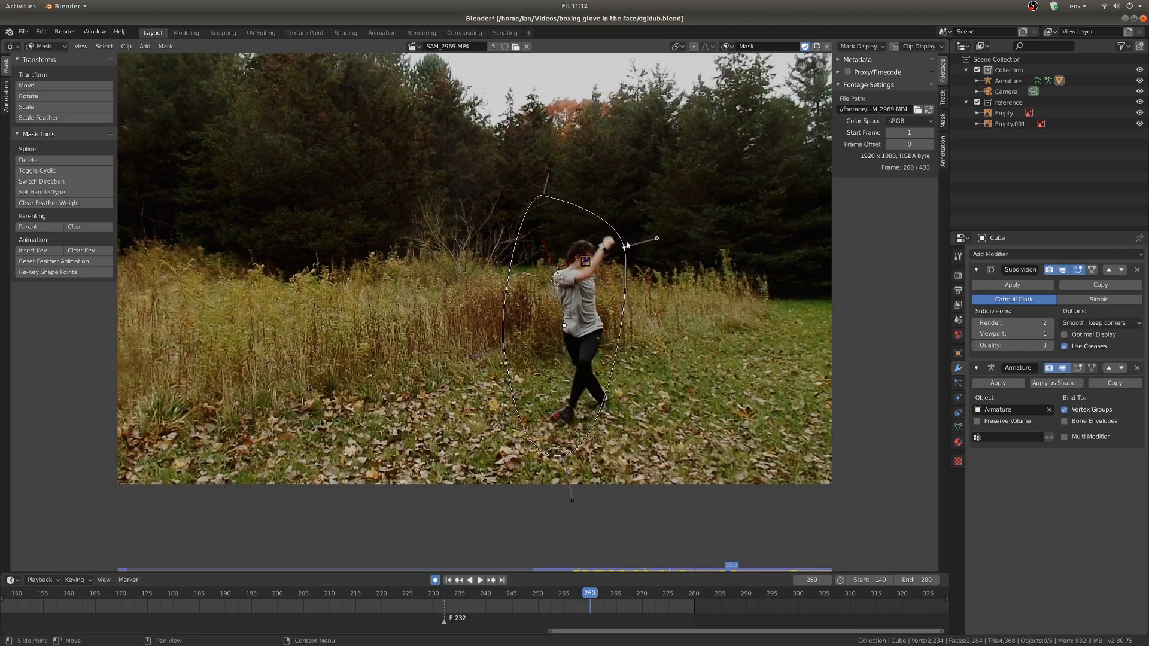
{"action": "key", "text": "Left"}
{"action": "key", "text": "Left"}
{"action": "key", "text": "Left"}
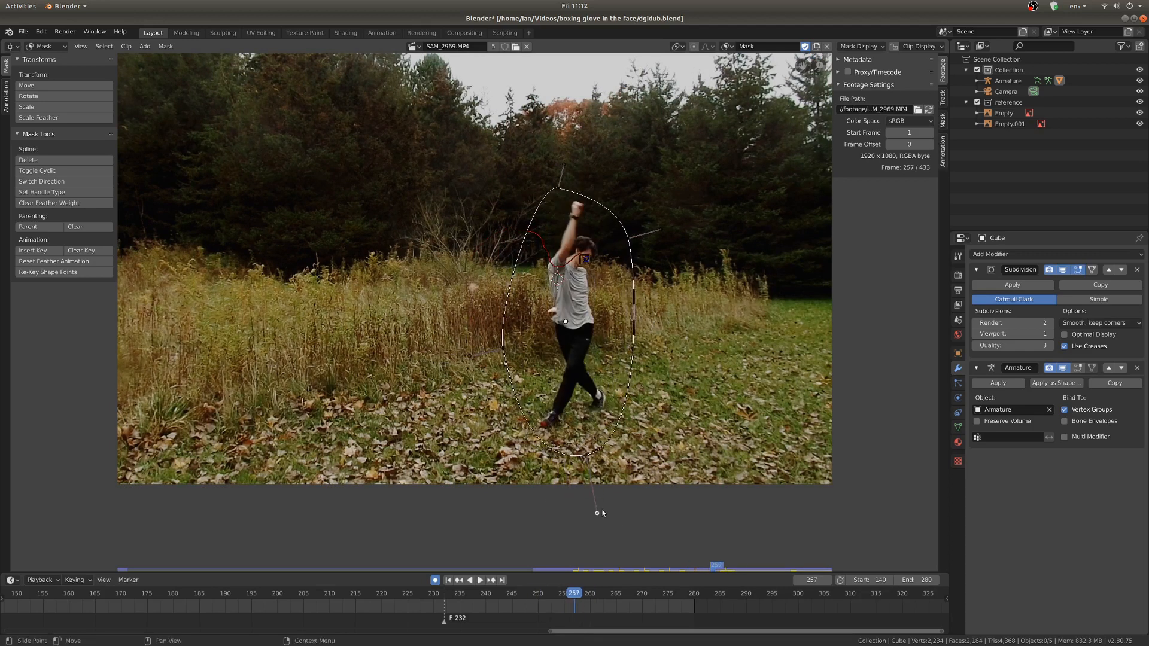
Step: At frame 263, lower the mask's upper point to just above the actor's head
{"action": "key", "text": "Right"}
{"action": "key", "text": "Right"}
{"action": "key", "text": "Right"}
{"action": "key", "text": "Right"}
{"action": "key", "text": "Right"}
{"action": "key", "text": "Right"}
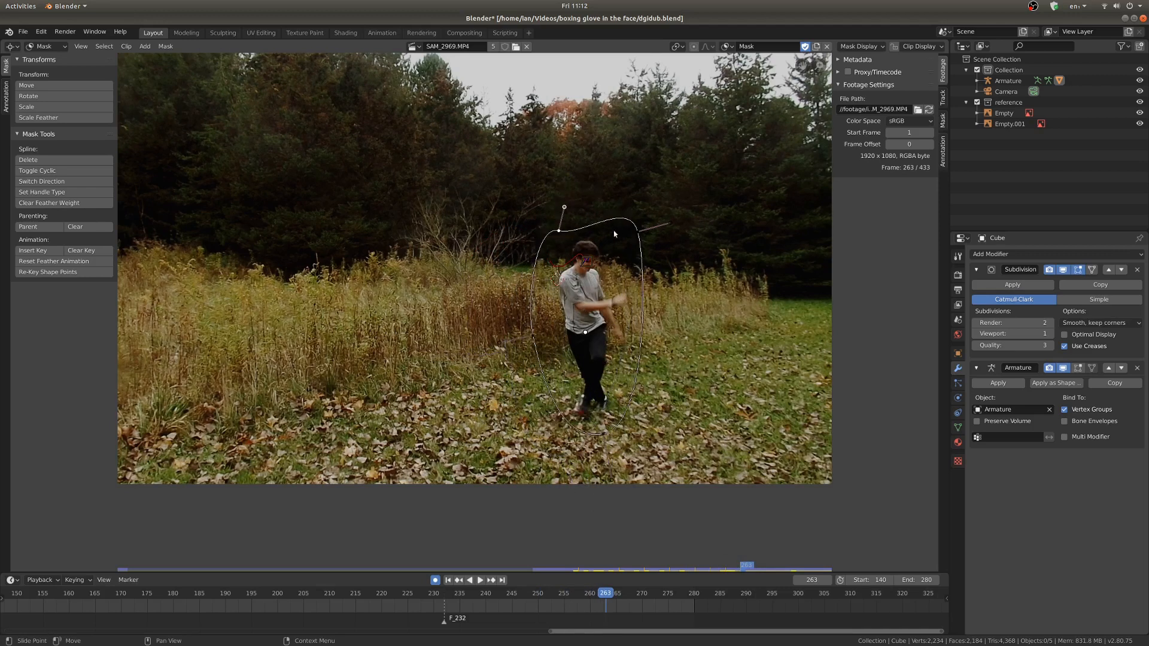
Step: At frame 266, reshape the mask's upper and side points to enclose the actor's extended arm
{"action": "middle_click_drag", "start_coordinate": [638, 265], "coordinate": [517, 264]}
{"action": "scroll", "coordinate": [518, 257], "scroll_direction": "up", "scroll_amount": 3}
{"action": "key", "text": "Right"}
{"action": "key", "text": "Right"}
{"action": "key", "text": "Right"}
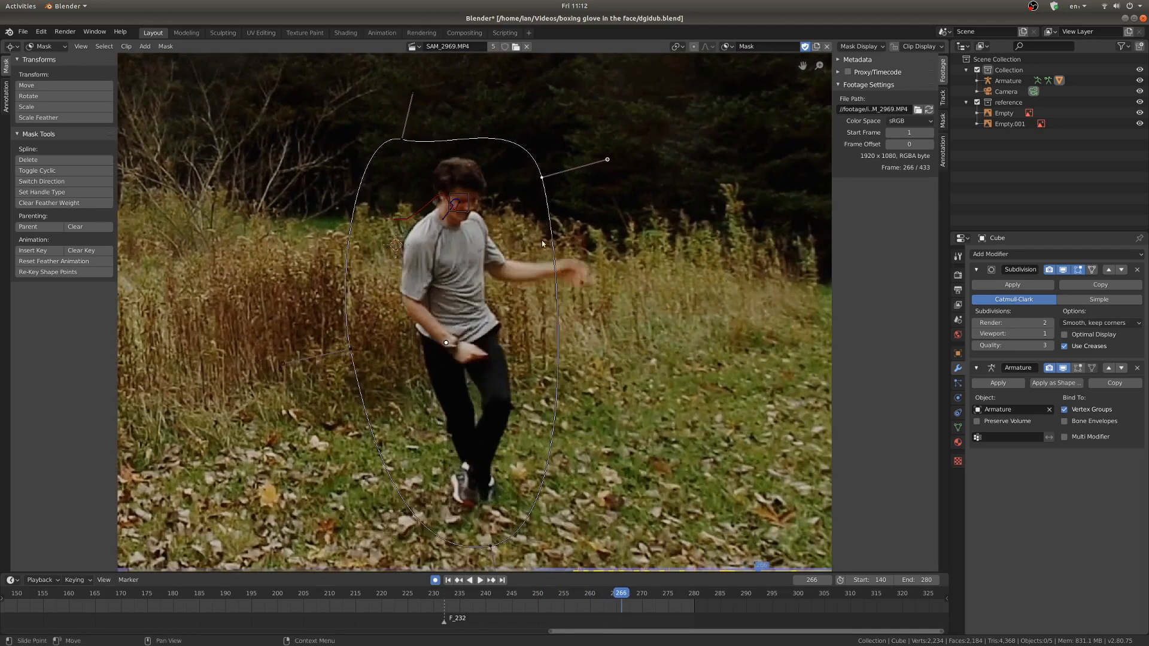
{"action": "scroll", "coordinate": [531, 227], "scroll_direction": "down", "scroll_amount": 2}
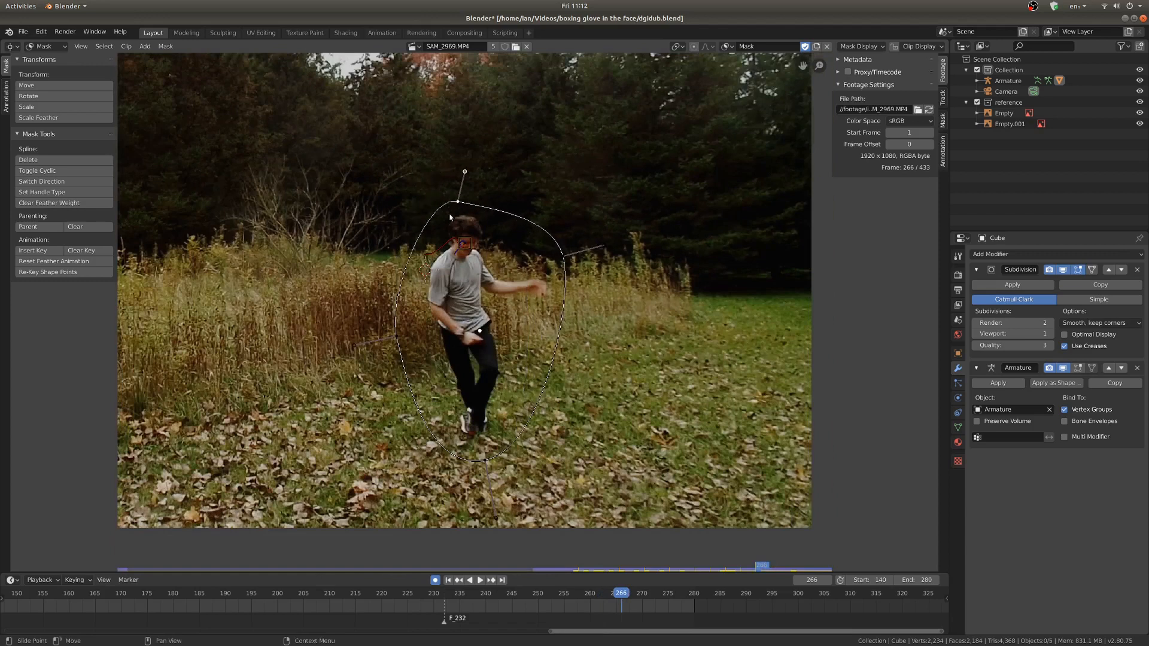
Step: At frame 272, raise the mask's side point around the actor's lifted hand
{"action": "key", "text": "Right"}
{"action": "key", "text": "Right"}
{"action": "key", "text": "Right"}
{"action": "key", "text": "Right"}
{"action": "key", "text": "Right"}
{"action": "key", "text": "Right"}
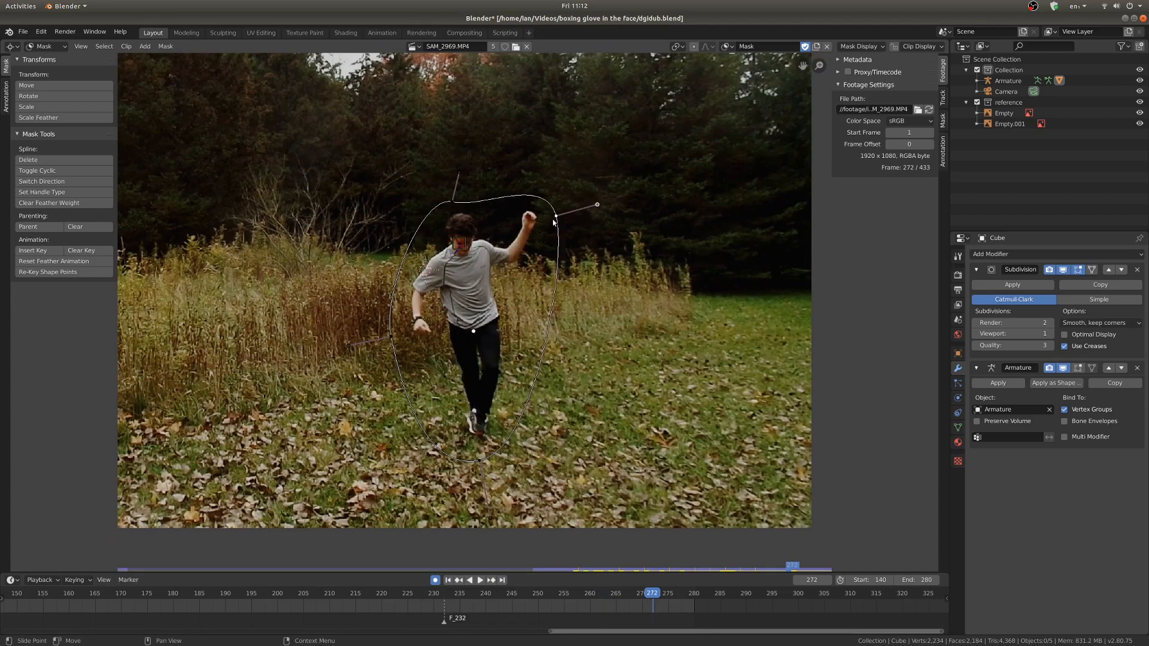
Step: At frame 276, widen the mask by moving both side points outward beyond the actor's hands
{"action": "key", "text": "Right"}
{"action": "key", "text": "Right"}
{"action": "key", "text": "Right"}
{"action": "key", "text": "Right"}
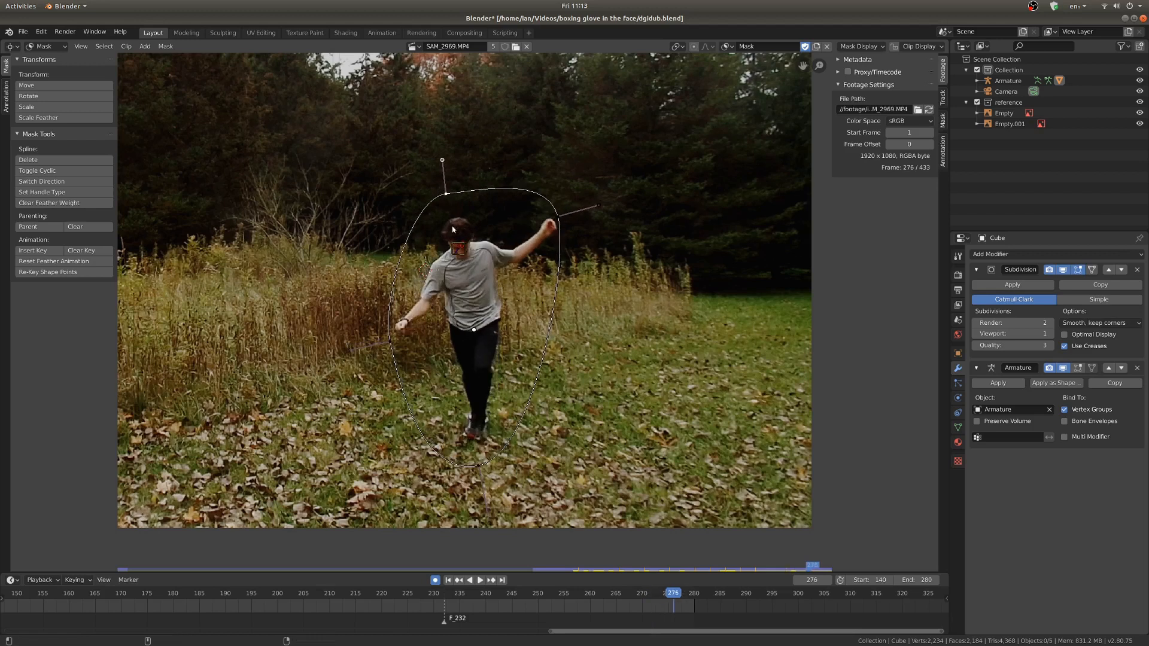
{"action": "left_click_drag", "start_coordinate": [389, 343], "coordinate": [367, 346]}
{"action": "left_click_drag", "start_coordinate": [561, 214], "coordinate": [593, 304]}
Step: Step back and forth through the frames around 276 to check the mask's coverage of the actor
{"action": "key", "text": "Right"}
{"action": "key", "text": "Right"}
{"action": "key", "text": "Right"}
{"action": "key", "text": "Right"}
{"action": "key", "text": "Right"}
{"action": "key", "text": "Right"}
{"action": "key", "text": "Right"}
{"action": "key", "text": "Right"}
{"action": "key", "text": "Right"}
{"action": "key", "text": "Right"}
{"action": "key", "text": "Right"}
{"action": "key", "text": "Right"}
{"action": "key", "text": "Right"}
{"action": "key", "text": "Left"}
{"action": "key", "text": "Left"}
{"action": "key", "text": "Left"}
{"action": "key", "text": "Left"}
{"action": "key", "text": "Left"}
{"action": "key", "text": "Left"}
{"action": "key", "text": "Left"}
{"action": "key", "text": "Left"}
{"action": "key", "text": "Left"}
{"action": "key", "text": "Left"}
{"action": "key", "text": "Left"}
{"action": "key", "text": "Left"}
{"action": "key", "text": "Left"}
{"action": "key", "text": "Left"}
{"action": "key", "text": "Left"}
{"action": "key", "text": "Left"}
{"action": "key", "text": "Left"}
{"action": "key", "text": "Left"}
{"action": "key", "text": "Left"}
{"action": "key", "text": "Left"}
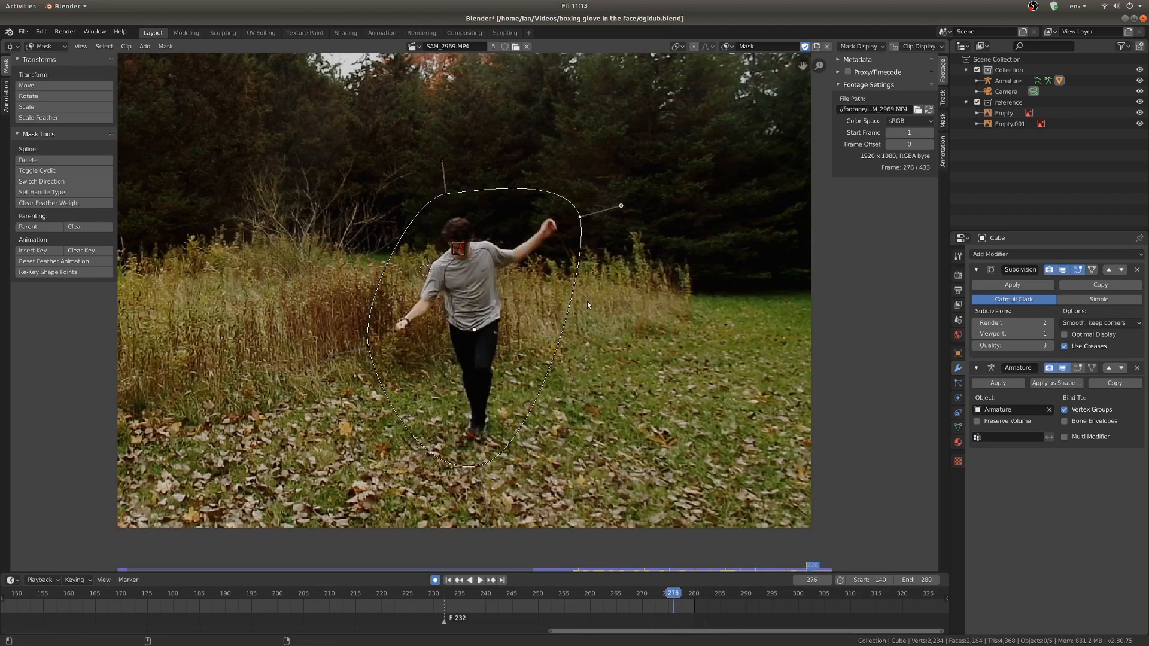
Step: At frame 237, move the mask's side point down around the airborne actor's foot
{"action": "key", "text": "Right"}
{"action": "key", "text": "Right"}
{"action": "key", "text": "Right"}
{"action": "key", "text": "Right"}
{"action": "key", "text": "Right"}
{"action": "key", "text": "Right"}
{"action": "key", "text": "Right"}
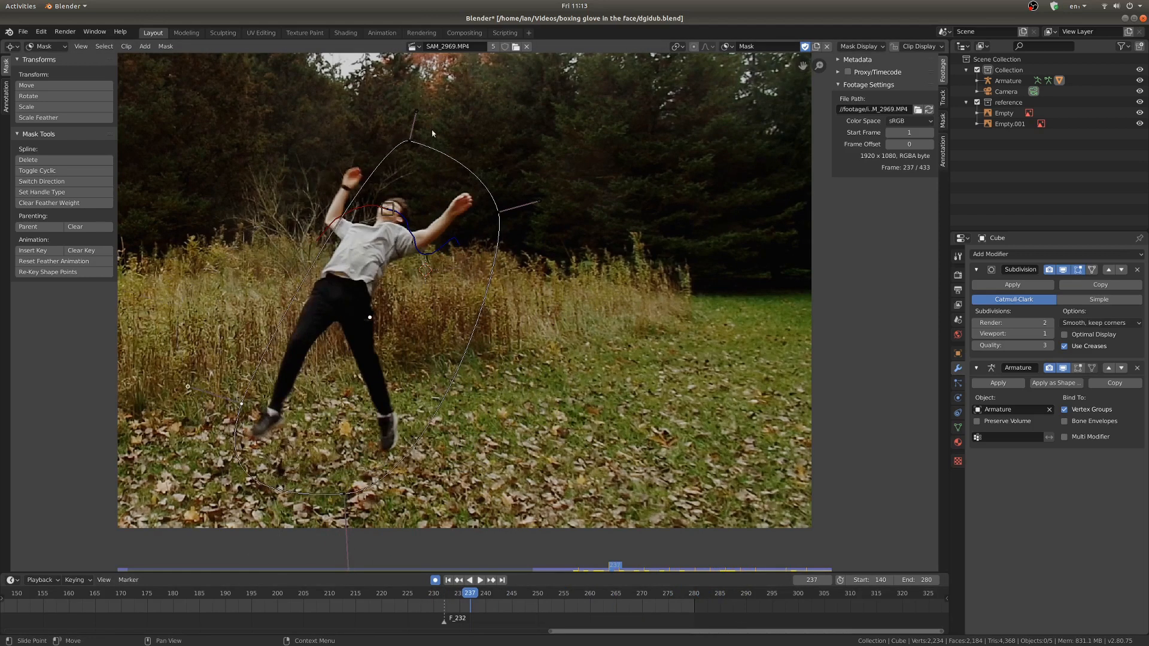
Step: Step forward from frame 237 to frame 255 to check that the mask encloses the actor
{"action": "key", "text": "Right"}
{"action": "key", "text": "Right"}
{"action": "key", "text": "Right"}
{"action": "key", "text": "Right"}
{"action": "key", "text": "Right"}
{"action": "key", "text": "Right"}
{"action": "key", "text": "Right"}
{"action": "key", "text": "Right"}
{"action": "key", "text": "Right"}
{"action": "key", "text": "Right"}
{"action": "key", "text": "Right"}
{"action": "key", "text": "Right"}
{"action": "key", "text": "Right"}
{"action": "key", "text": "Right"}
{"action": "key", "text": "Right"}
{"action": "key", "text": "Right"}
{"action": "key", "text": "Right"}
{"action": "key", "text": "Right"}
{"action": "key", "text": "Right"}
{"action": "key", "text": "Right"}
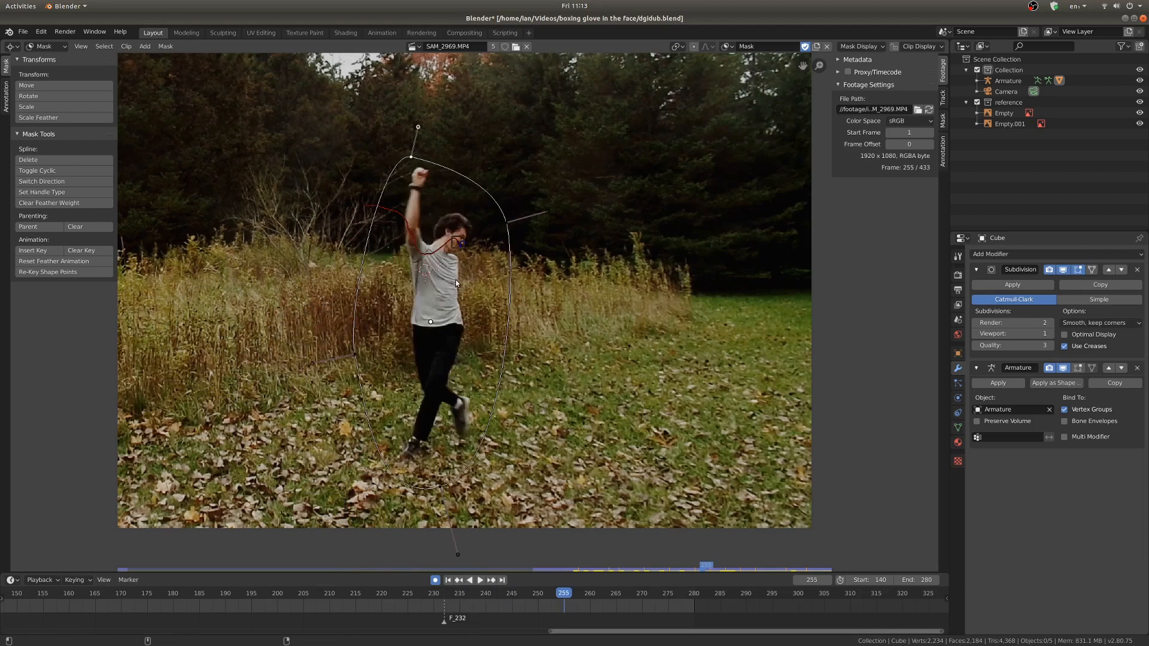
Step: Play the footage with the whole frame in view to review the mask animation, ending at frame 276
{"action": "left_click", "coordinate": [576, 570]}
{"action": "key", "text": "space"}
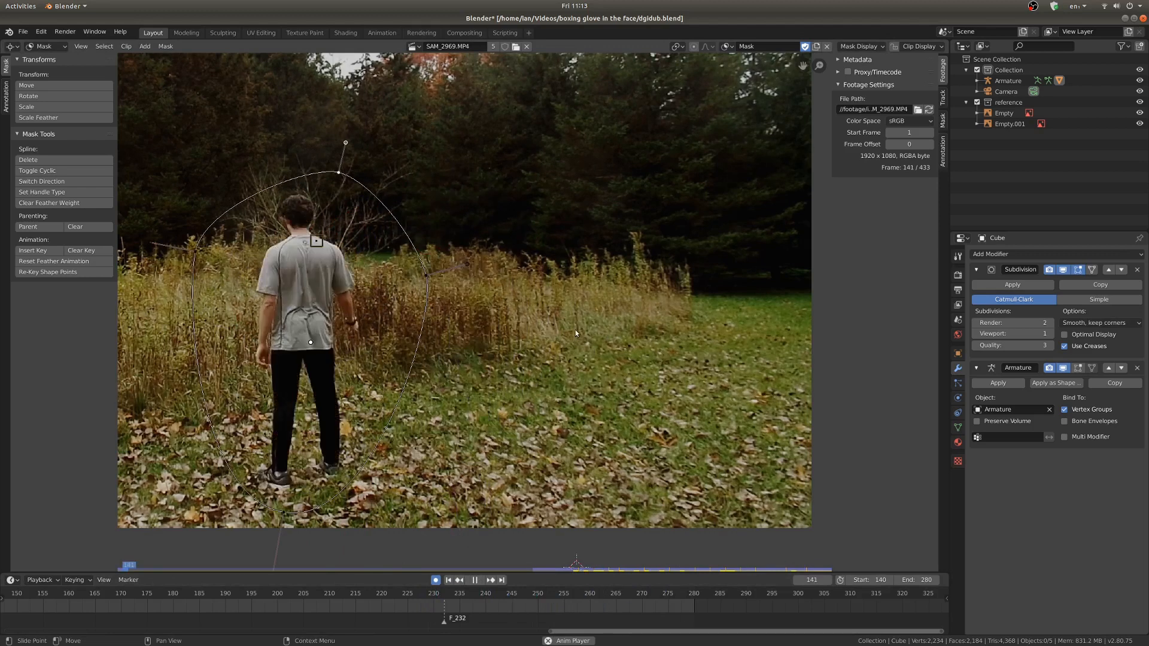
{"action": "scroll", "coordinate": [527, 343], "scroll_direction": "down", "scroll_amount": 1}
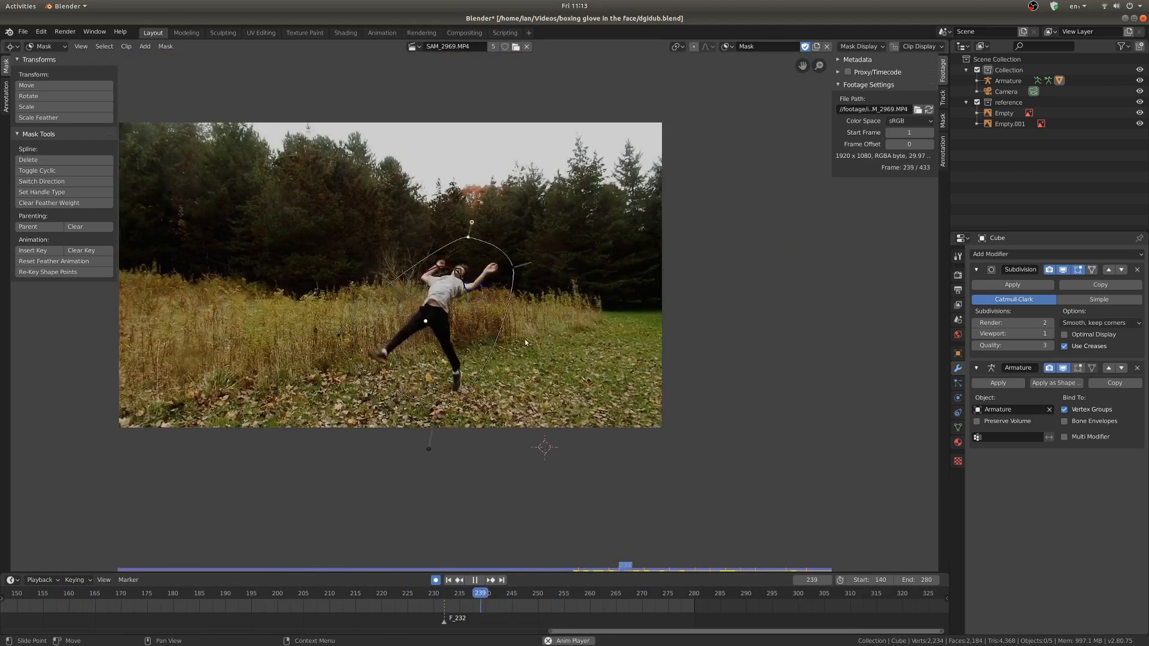
{"action": "key", "text": "space"}
{"action": "key", "text": "Right"}
{"action": "key", "text": "Right"}
{"action": "key", "text": "Right"}
{"action": "key", "text": "Right"}
{"action": "key", "text": "Right"}
{"action": "key", "text": "Right"}
{"action": "key", "text": "Right"}
{"action": "key", "text": "Right"}
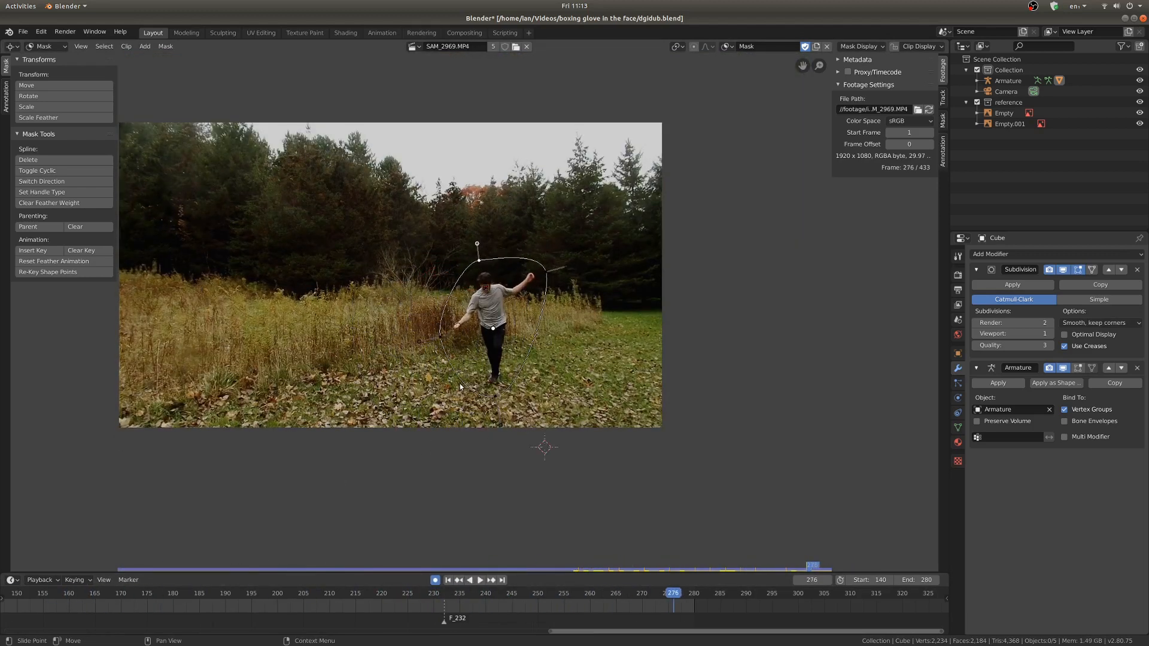
Step: In the Compositing workspace, add a Mask input node and preview it through the Viewer
{"action": "left_click", "coordinate": [464, 33]}
{"action": "scroll", "coordinate": [488, 401], "scroll_direction": "down", "scroll_amount": 3}
{"action": "key", "text": "shift+a"}
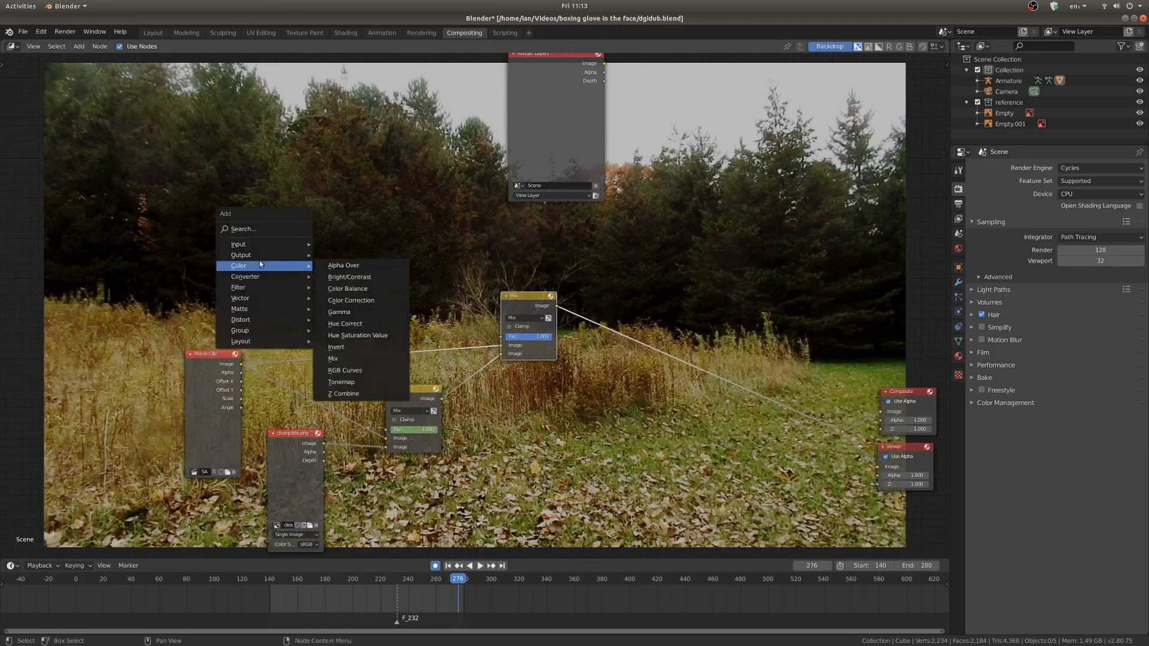
{"action": "mouse_move", "coordinate": [236, 248]}
{"action": "left_click", "coordinate": [383, 298]}
{"action": "left_click", "coordinate": [273, 210]}
{"action": "left_click", "coordinate": [273, 209], "text": "ctrl+shift"}
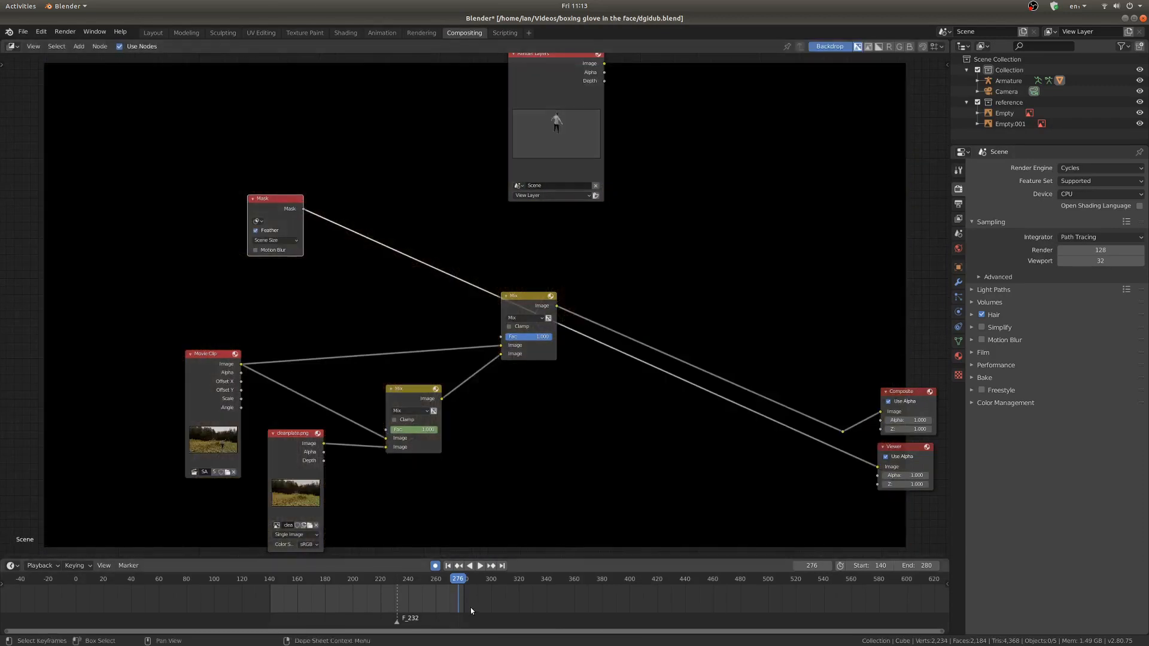
Step: At frame 231, spread out the input nodes and delete the final Mix node with factor 1.000
{"action": "right_click_drag", "start_coordinate": [395, 602], "coordinate": [395, 600], "text": "shift"}
{"action": "left_click_drag", "start_coordinate": [277, 206], "coordinate": [354, 194]}
{"action": "middle_click_drag", "start_coordinate": [328, 401], "coordinate": [430, 287]}
{"action": "left_click_drag", "start_coordinate": [299, 251], "coordinate": [305, 182]}
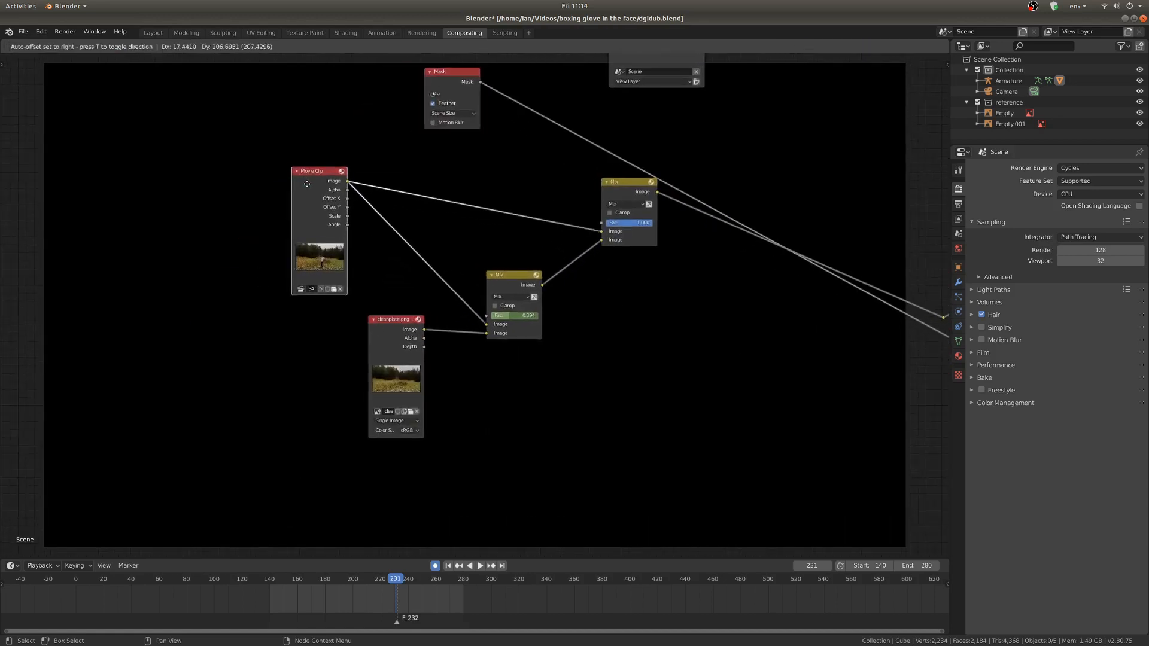
{"action": "left_click_drag", "start_coordinate": [393, 333], "coordinate": [265, 373]}
{"action": "left_click", "coordinate": [623, 191]}
{"action": "key", "text": "x"}
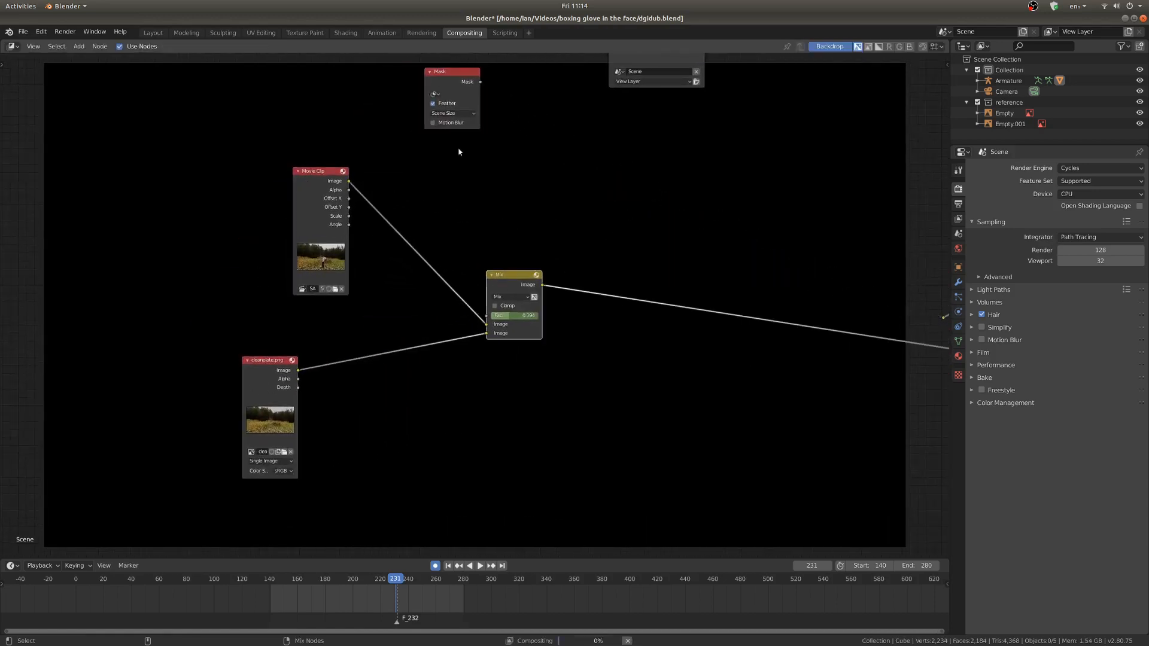
Step: Place the Mask node below the clean plate and insert a duplicated Mix node before the keyframed Mix, linking the mask to it
{"action": "left_click_drag", "start_coordinate": [446, 103], "coordinate": [448, 111]}
{"action": "left_click", "coordinate": [529, 333]}
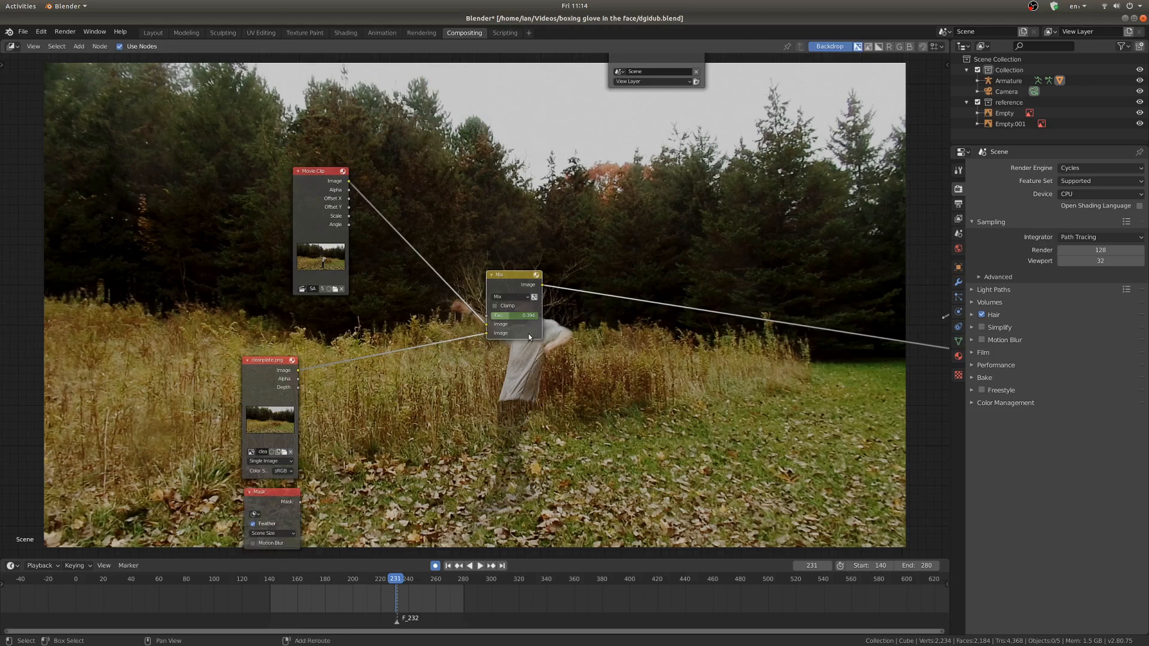
{"action": "key", "text": "shift+d"}
{"action": "left_click", "coordinate": [431, 383]}
{"action": "left_click_drag", "start_coordinate": [300, 502], "coordinate": [321, 484]}
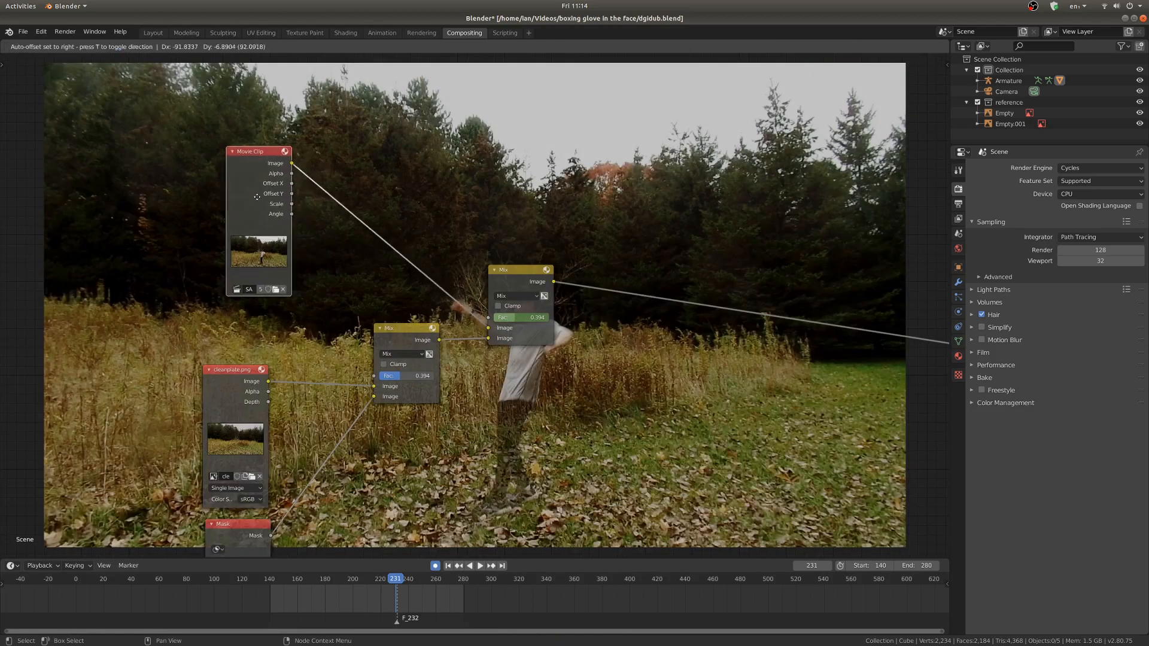
Step: Wire the new Mix node with the mask as Fac, the clean plate as first image and the movie clip as second
{"action": "left_click_drag", "start_coordinate": [461, 308], "coordinate": [309, 213]}
{"action": "left_click_drag", "start_coordinate": [378, 376], "coordinate": [378, 376]}
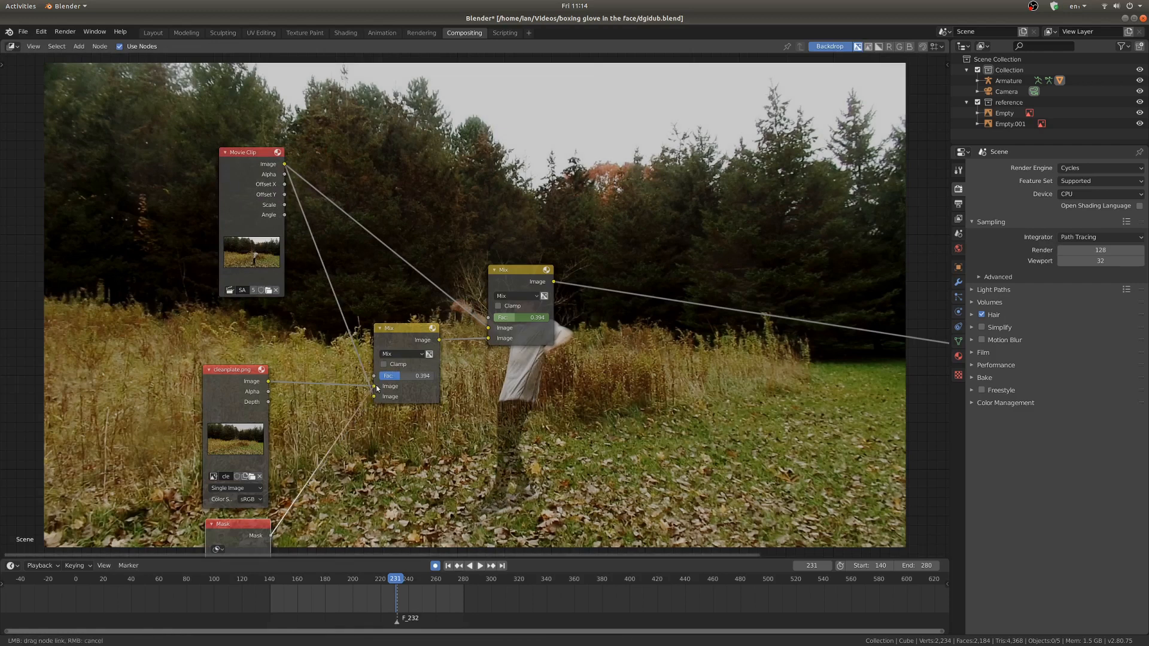
{"action": "scroll", "coordinate": [423, 329], "scroll_direction": "up", "scroll_amount": 3}
{"action": "middle_click_drag", "start_coordinate": [378, 384], "coordinate": [439, 312]}
{"action": "left_click_drag", "start_coordinate": [267, 324], "coordinate": [275, 272]}
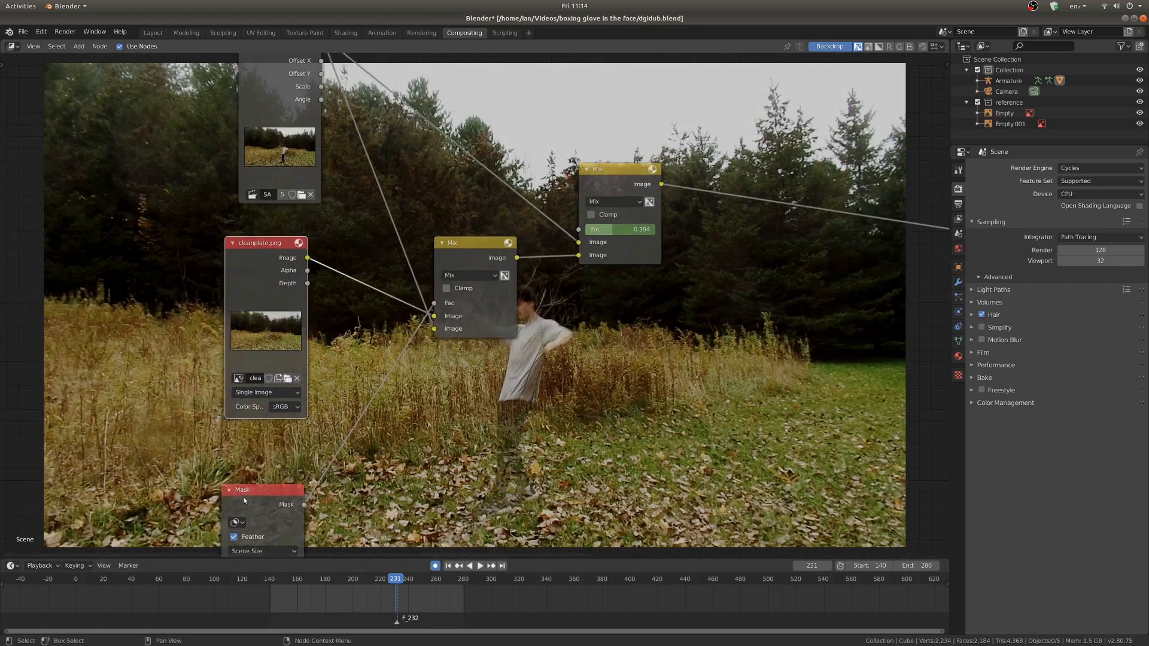
Step: Move the Mask node up below the clean plate, preview it in the Viewer and turn off Feather
{"action": "left_click_drag", "start_coordinate": [251, 492], "coordinate": [262, 451]}
{"action": "left_click", "coordinate": [262, 452], "text": "ctrl+shift"}
{"action": "scroll", "coordinate": [413, 457], "scroll_direction": "down", "scroll_amount": 2}
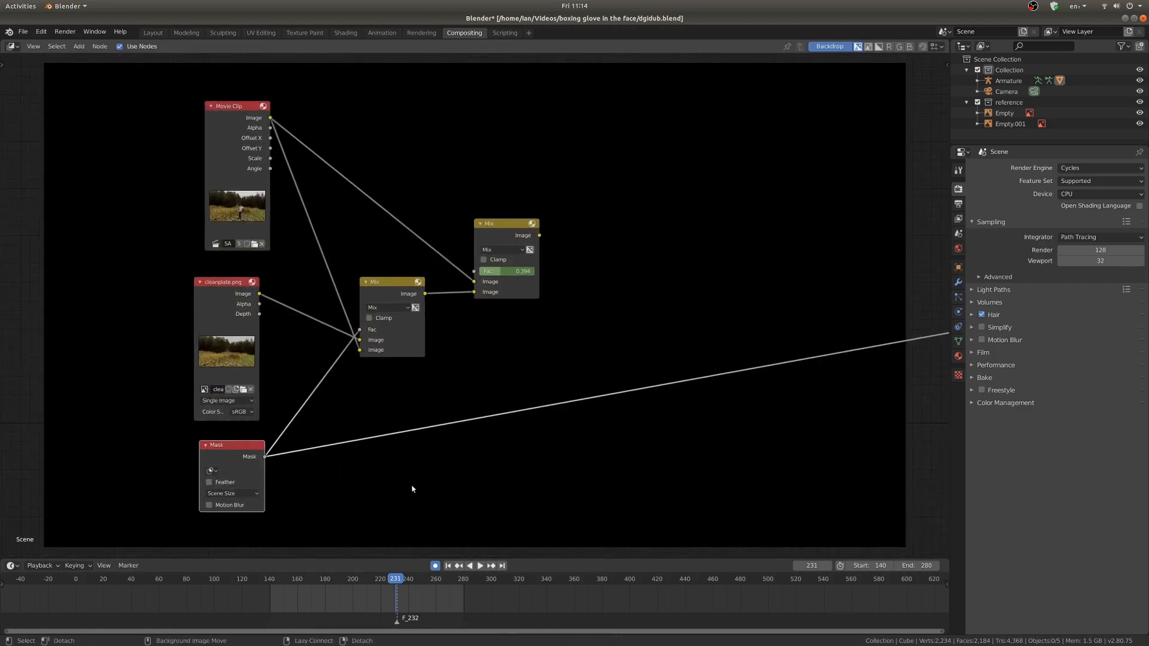
Step: Assign the Mask datablock to the Mask node, enable its Feather and Motion Blur, and move the node down and outward
{"action": "left_click", "coordinate": [211, 471]}
{"action": "left_click", "coordinate": [228, 479]}
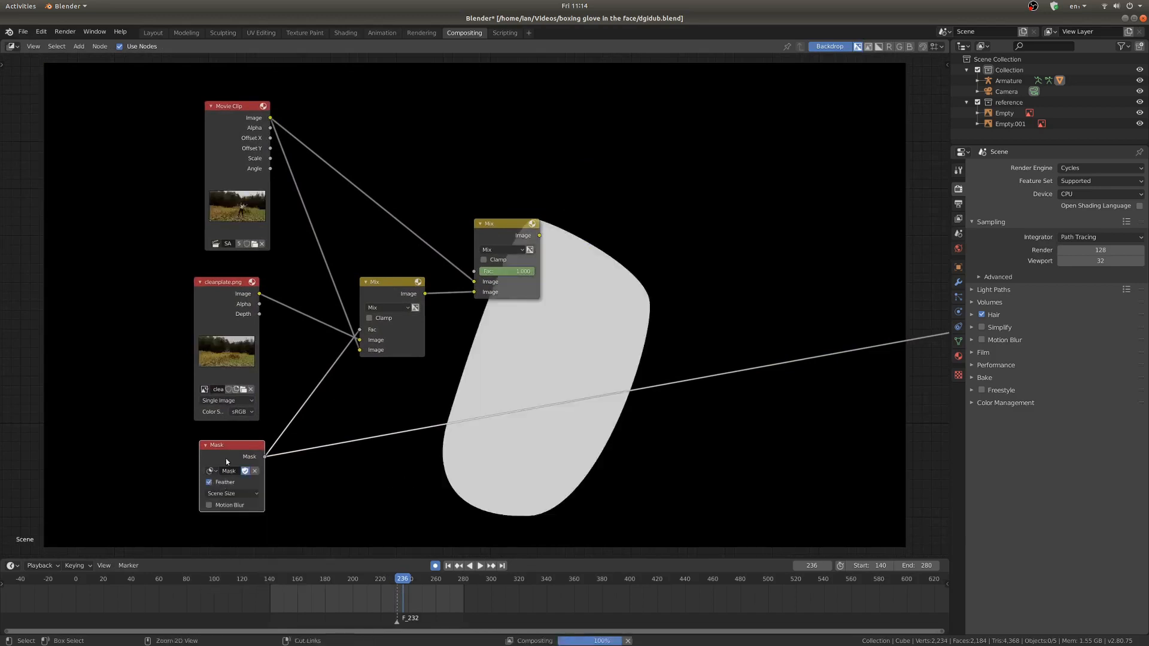
{"action": "left_click_drag", "start_coordinate": [233, 448], "coordinate": [199, 475]}
Step: Insert a Gaussian Blur node with X and Y set to 58 between the Mask node and the Mix factor
{"action": "key", "text": "shift+a"}
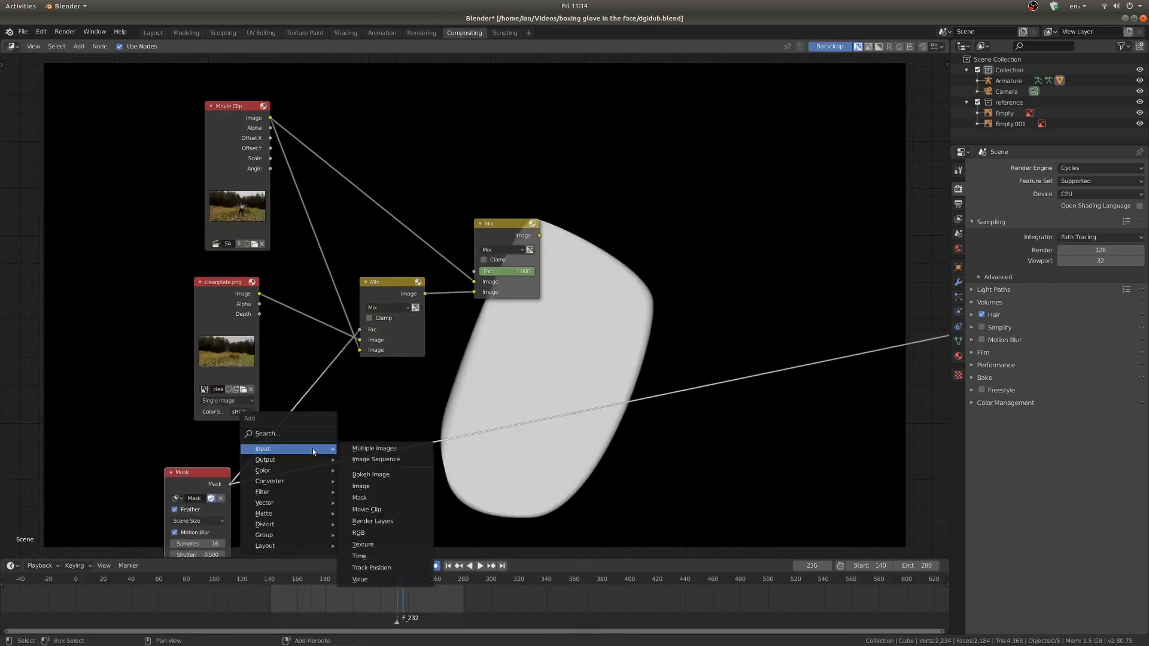
{"action": "mouse_move", "coordinate": [311, 492]}
{"action": "left_click", "coordinate": [376, 365]}
{"action": "left_click", "coordinate": [305, 436]}
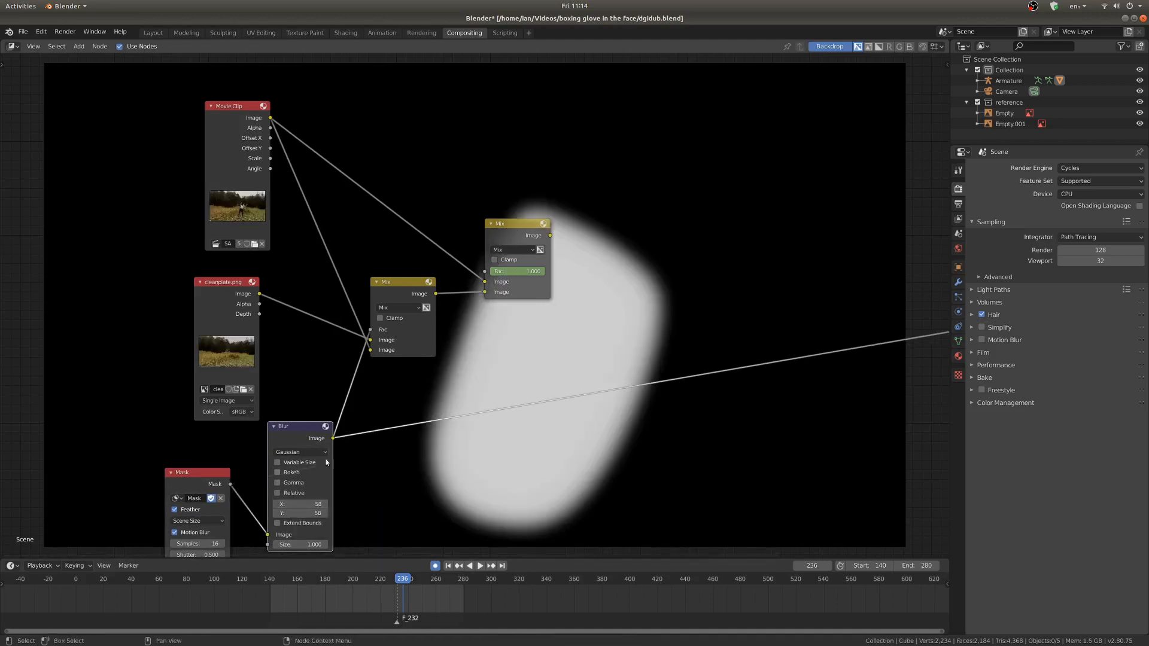
Step: Preview the masked Mix node and swap its image inputs so the movie clip comes first and the clean plate second
{"action": "left_click", "coordinate": [417, 330], "text": "ctrl+shift"}
{"action": "middle_click_drag", "start_coordinate": [362, 408], "coordinate": [425, 342]}
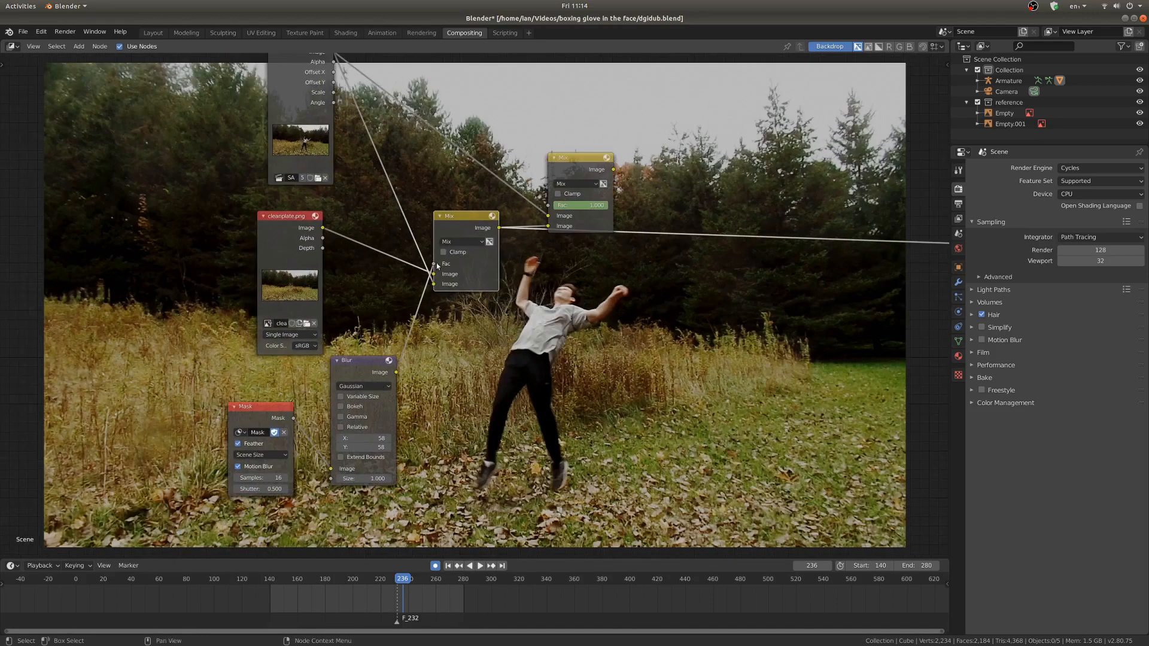
{"action": "left_click_drag", "start_coordinate": [438, 279], "coordinate": [435, 286]}
{"action": "middle_click_drag", "start_coordinate": [425, 310], "coordinate": [516, 343]}
Step: Move the Blur and Mask nodes lower and shift the clean plate node away from the Mix node to make room
{"action": "left_click_drag", "start_coordinate": [457, 398], "coordinate": [469, 429]}
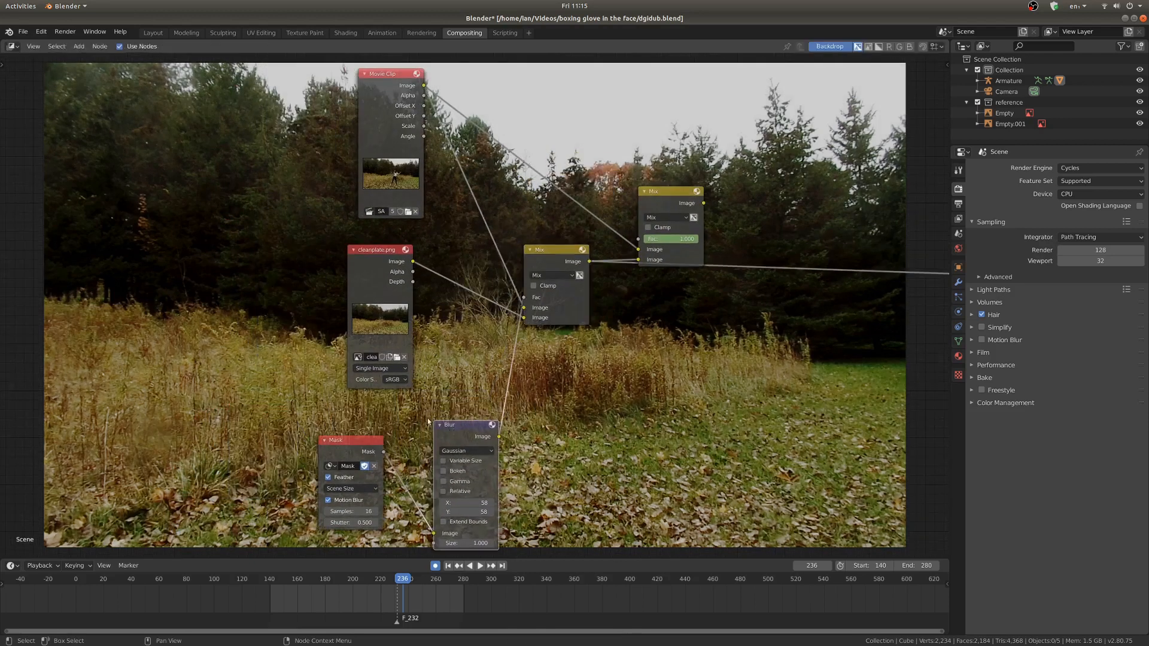
{"action": "left_click_drag", "start_coordinate": [355, 443], "coordinate": [353, 455]}
{"action": "left_click_drag", "start_coordinate": [405, 261], "coordinate": [340, 289]}
{"action": "scroll", "coordinate": [487, 400], "scroll_direction": "up", "scroll_amount": 9, "text": "alt"}
{"action": "middle_click_drag", "start_coordinate": [575, 429], "coordinate": [403, 354]}
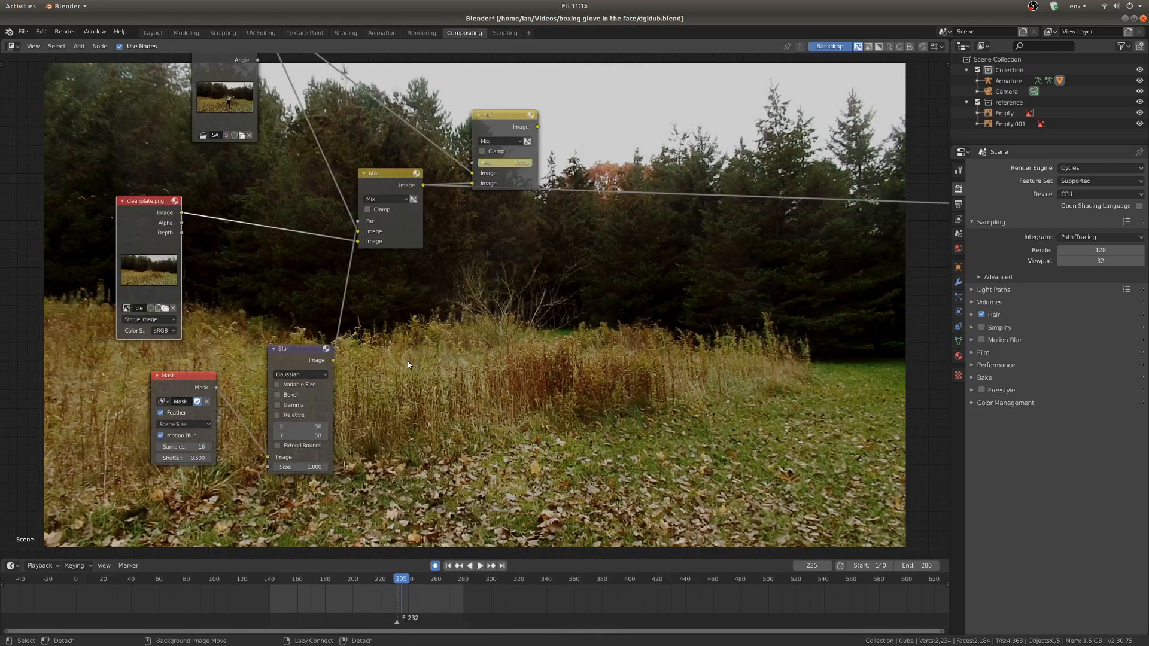
{"action": "left_click_drag", "start_coordinate": [314, 289], "coordinate": [287, 287]}
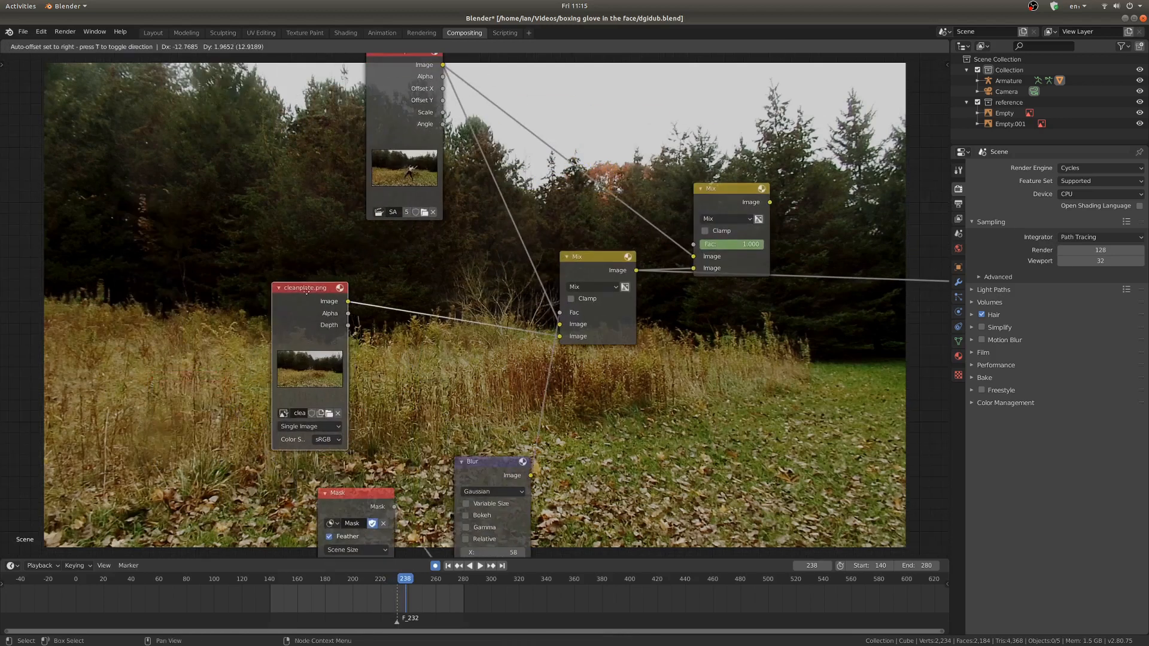
Step: Insert an RGB Curves node on the link between the clean plate and the masked Mix node
{"action": "middle_click_drag", "start_coordinate": [300, 289], "coordinate": [338, 298]}
{"action": "scroll", "coordinate": [359, 293], "scroll_direction": "up", "scroll_amount": 7}
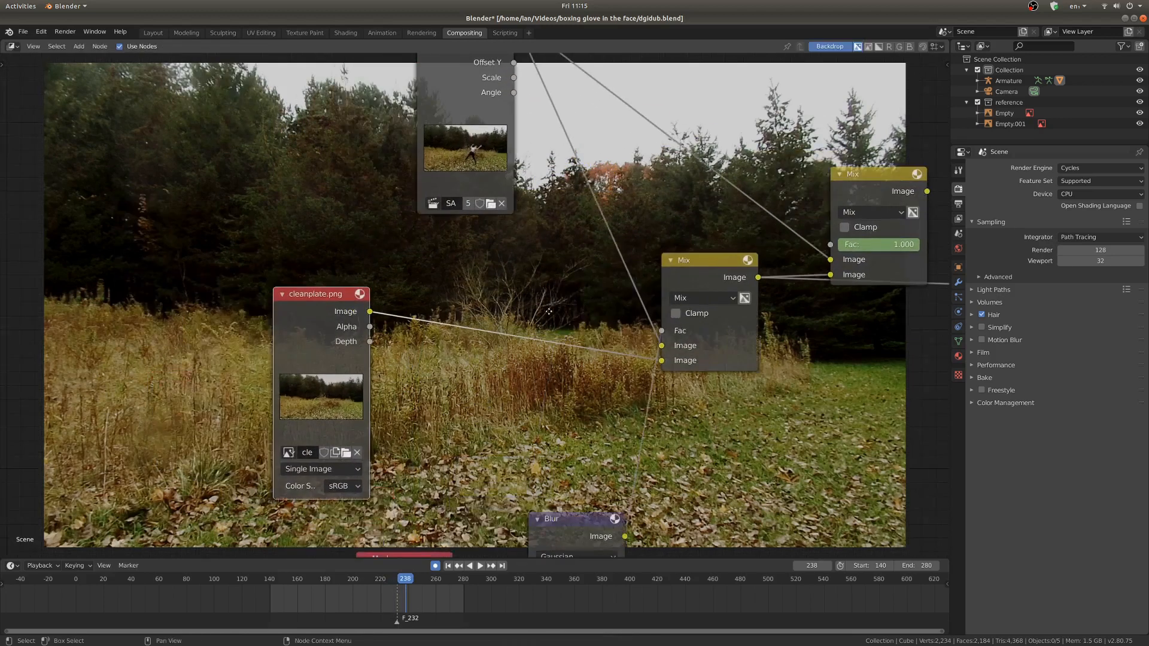
{"action": "scroll", "coordinate": [470, 425], "scroll_direction": "down", "scroll_amount": 2}
{"action": "key", "text": "shift+a"}
{"action": "mouse_move", "coordinate": [485, 398]}
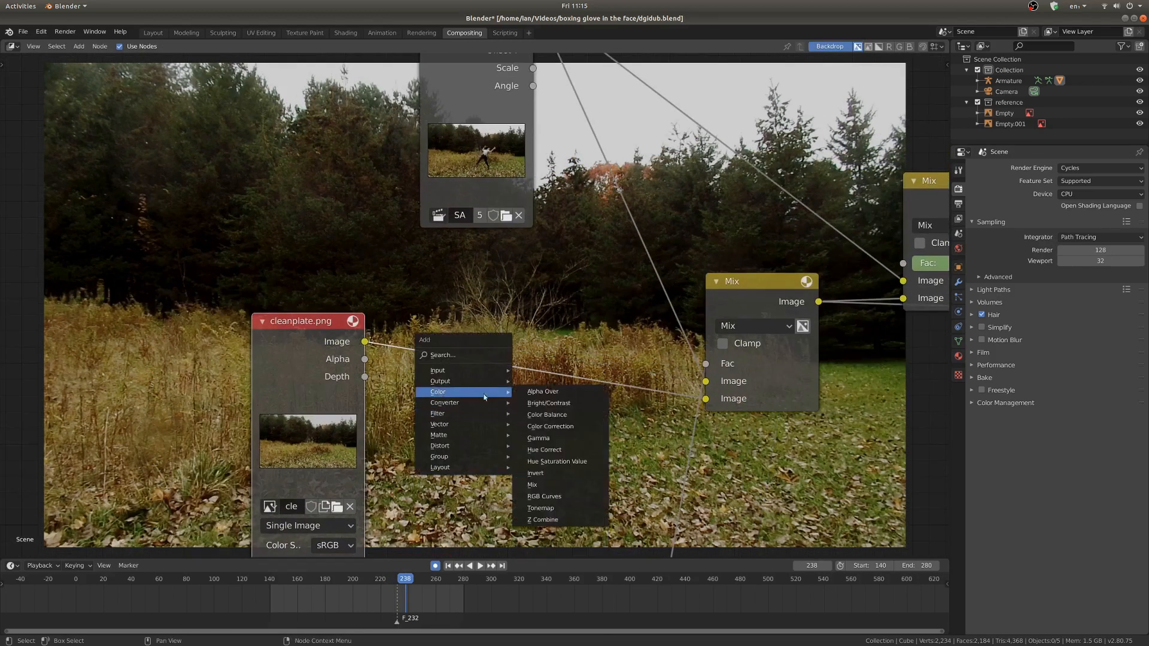
{"action": "left_click", "coordinate": [560, 501]}
{"action": "left_click", "coordinate": [431, 272]}
{"action": "middle_click_drag", "start_coordinate": [586, 346], "coordinate": [382, 217]}
{"action": "scroll", "coordinate": [382, 217], "scroll_direction": "up", "scroll_amount": 2, "text": "alt"}
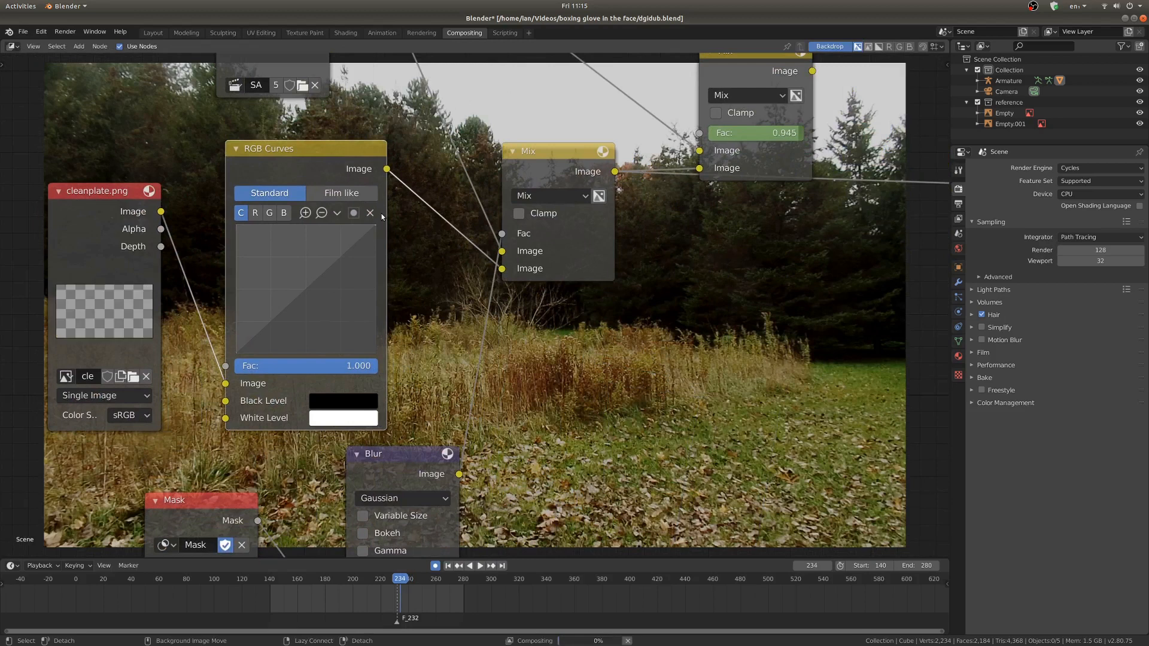
Step: Darken the clean plate slightly with a curve point at X 0.52804, Y 0.46354, and check the match across the following frames
{"action": "left_click", "coordinate": [308, 293]}
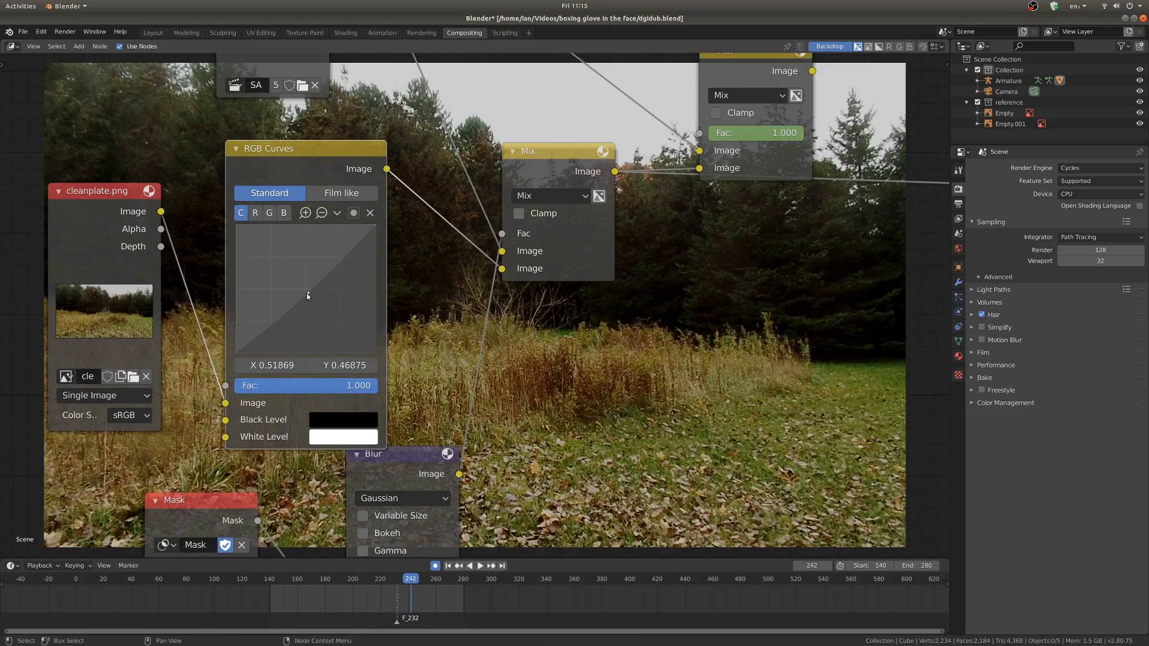
{"action": "left_click_drag", "start_coordinate": [308, 293], "coordinate": [317, 298]}
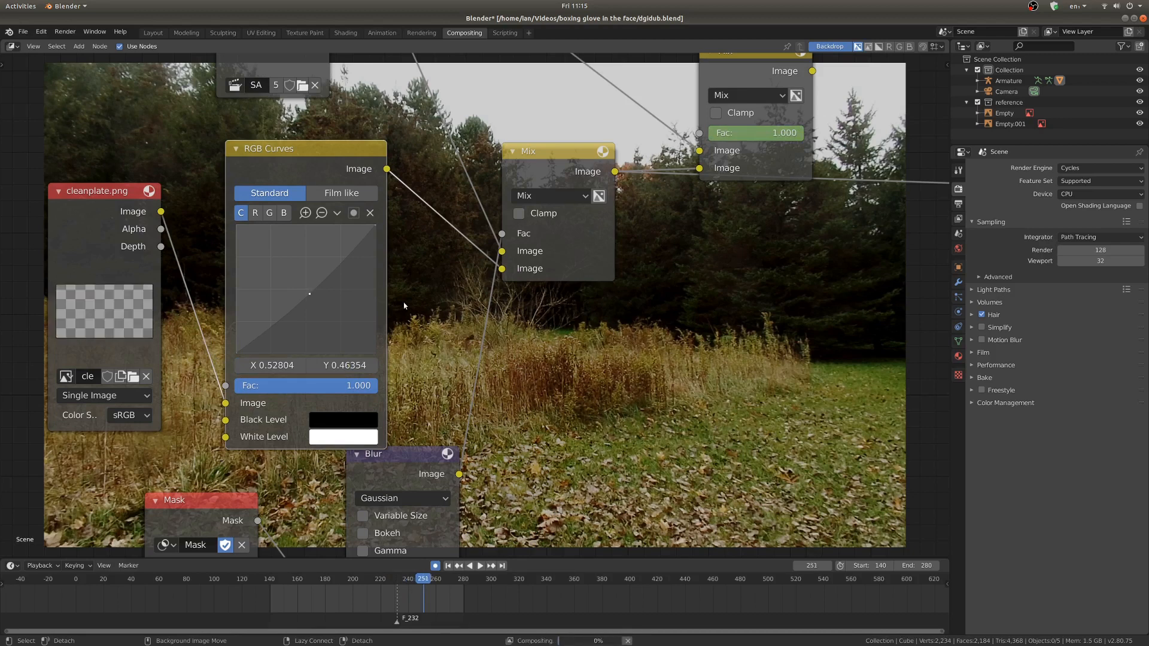
{"action": "key", "text": "Right"}
{"action": "key", "text": "Right"}
{"action": "key", "text": "Right"}
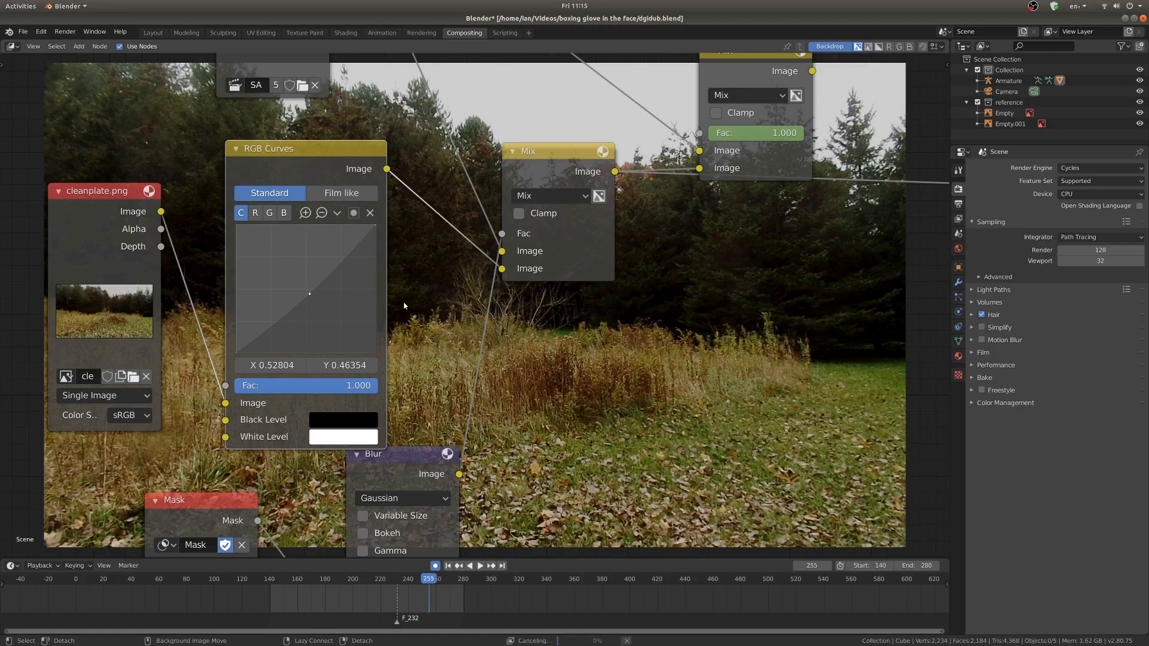
{"action": "middle_click_drag", "start_coordinate": [696, 378], "coordinate": [492, 283]}
{"action": "key", "text": "Right"}
{"action": "key", "text": "Right"}
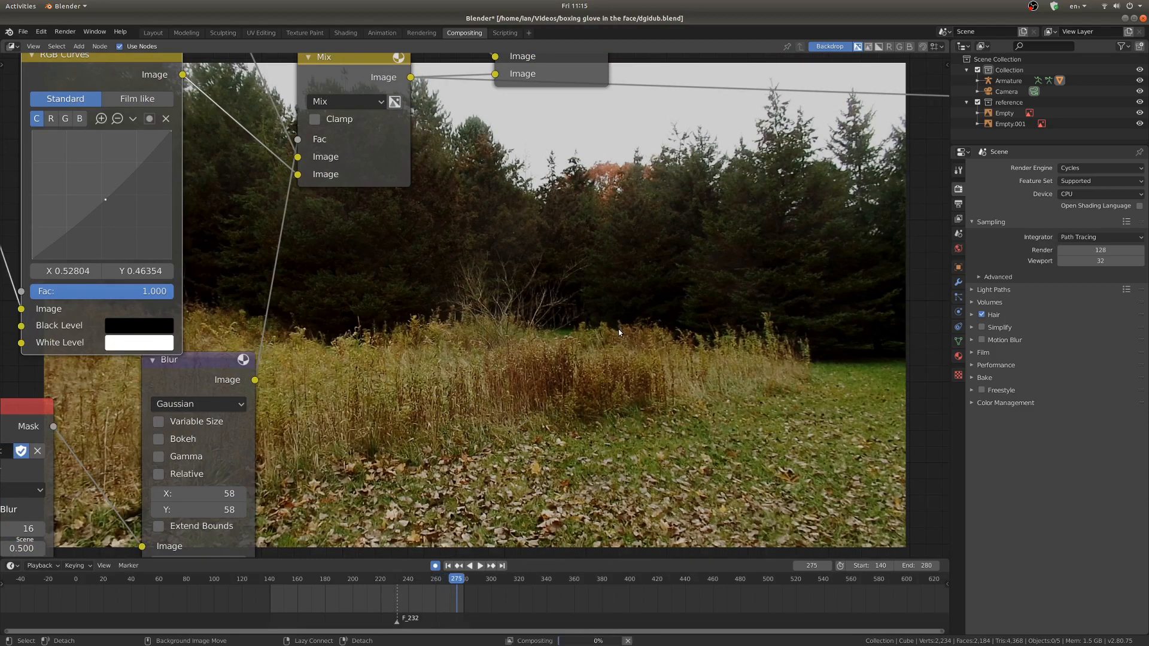
Step: Move the keyframed Mix node up slightly and preview its output in the Viewer
{"action": "scroll", "coordinate": [484, 316], "scroll_direction": "down", "scroll_amount": 6}
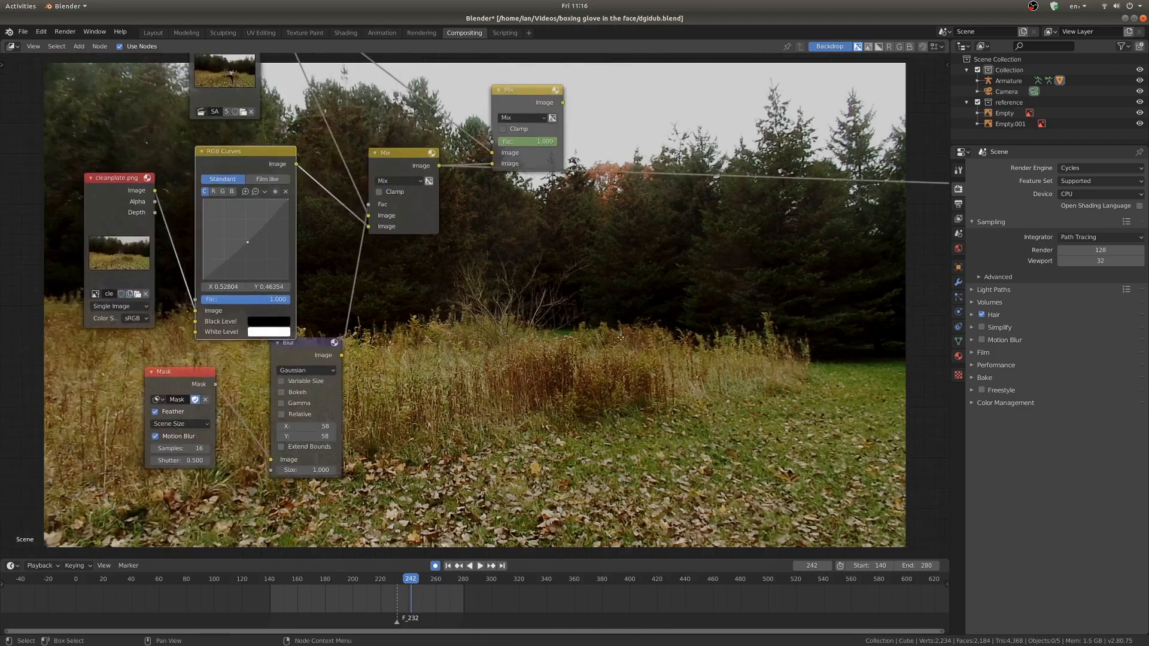
{"action": "scroll", "coordinate": [483, 360], "scroll_direction": "up", "scroll_amount": 5, "text": "alt"}
{"action": "scroll", "coordinate": [483, 360], "scroll_direction": "down", "scroll_amount": 3}
{"action": "middle_click_drag", "start_coordinate": [483, 317], "coordinate": [483, 474]}
{"action": "scroll", "coordinate": [483, 474], "scroll_direction": "up", "scroll_amount": 3}
{"action": "left_click_drag", "start_coordinate": [521, 248], "coordinate": [510, 219]}
{"action": "scroll", "coordinate": [554, 447], "scroll_direction": "up", "scroll_amount": 2, "text": "alt"}
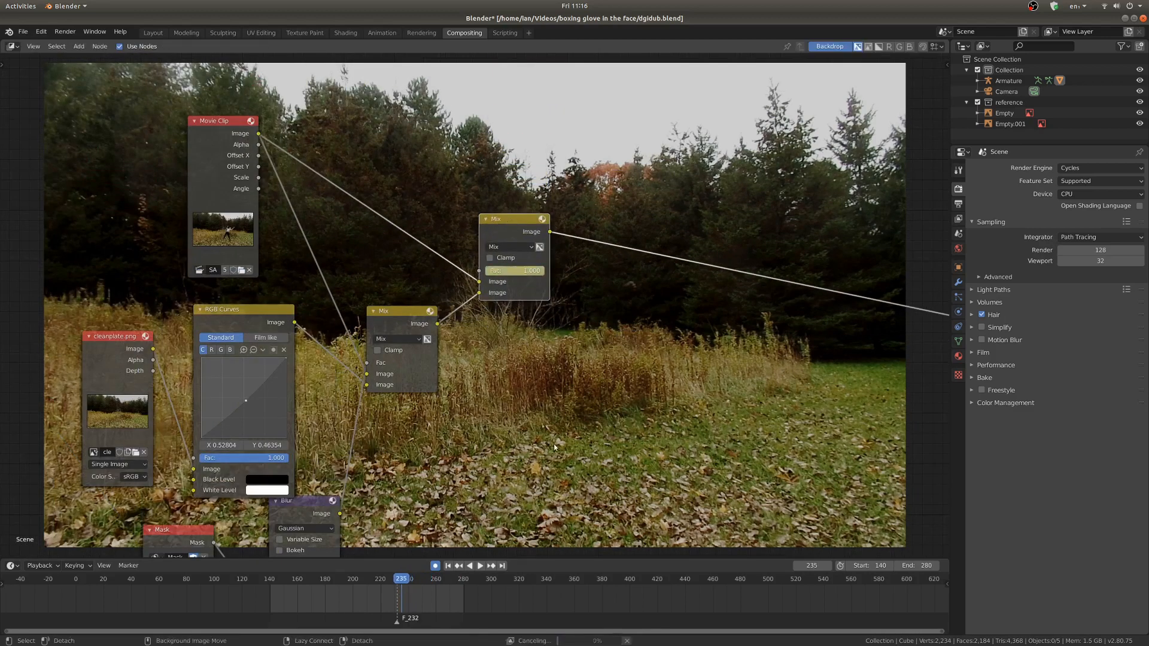
Step: Scrub between frames 226 and 238 to examine the transition from the footage to the masked clean plate
{"action": "scroll", "coordinate": [555, 448], "scroll_direction": "up", "scroll_amount": 5, "text": "alt"}
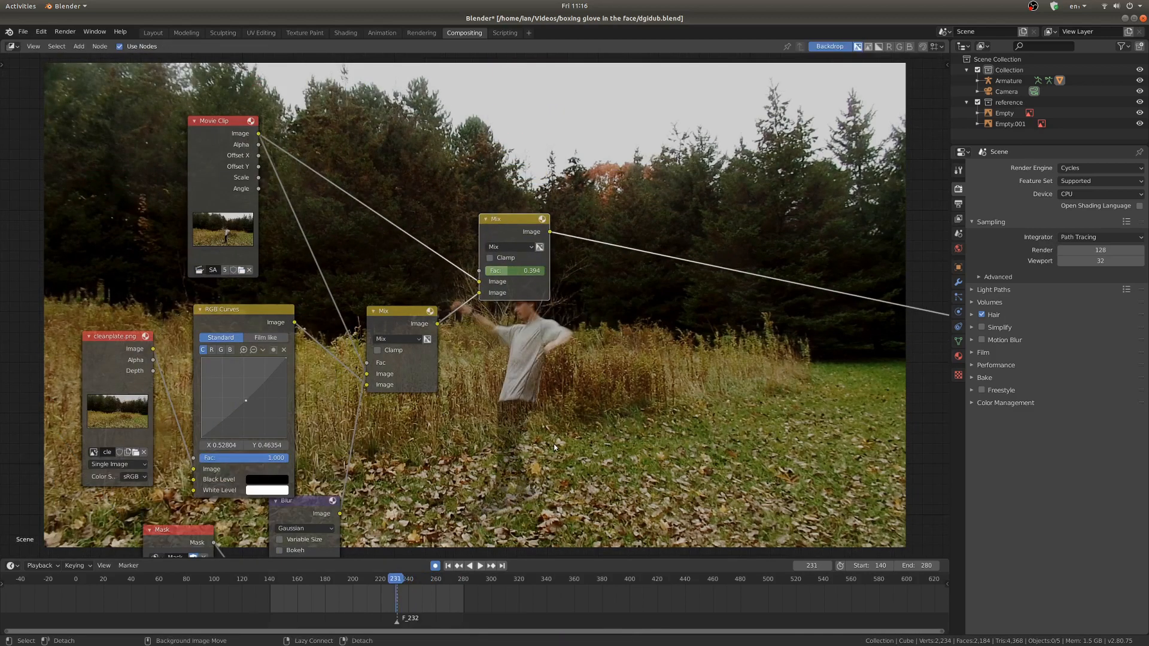
{"action": "scroll", "coordinate": [555, 447], "scroll_direction": "up", "scroll_amount": 3, "text": "alt"}
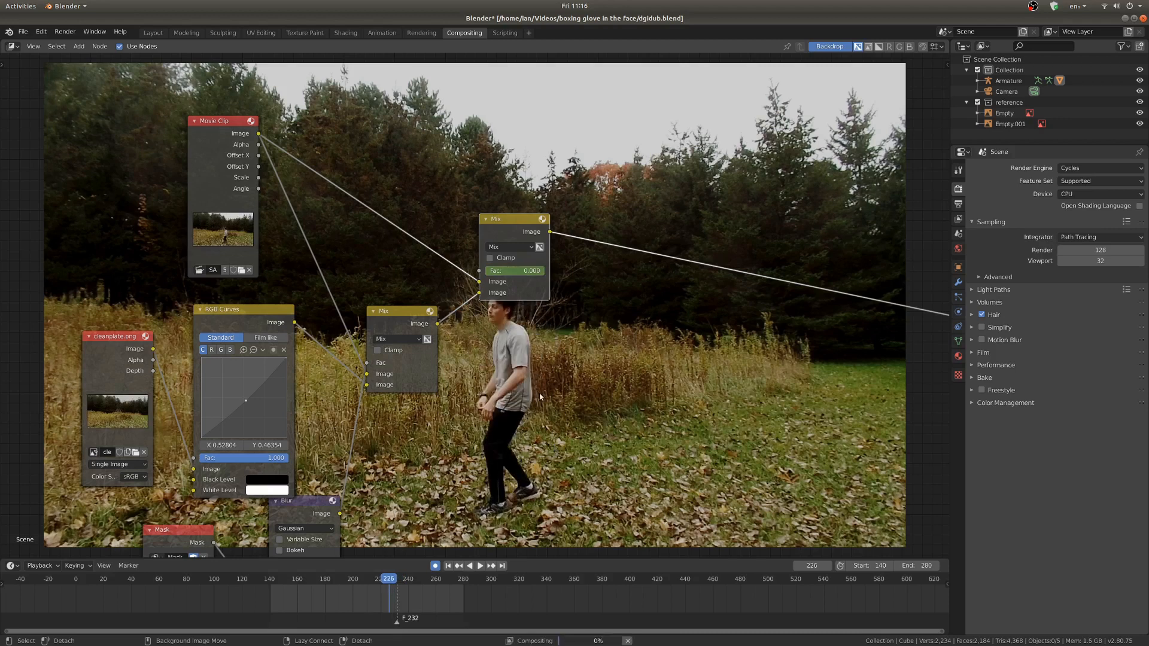
{"action": "middle_click_drag", "start_coordinate": [540, 396], "coordinate": [471, 333]}
{"action": "scroll", "coordinate": [477, 330], "scroll_direction": "down", "scroll_amount": 1, "text": "alt"}
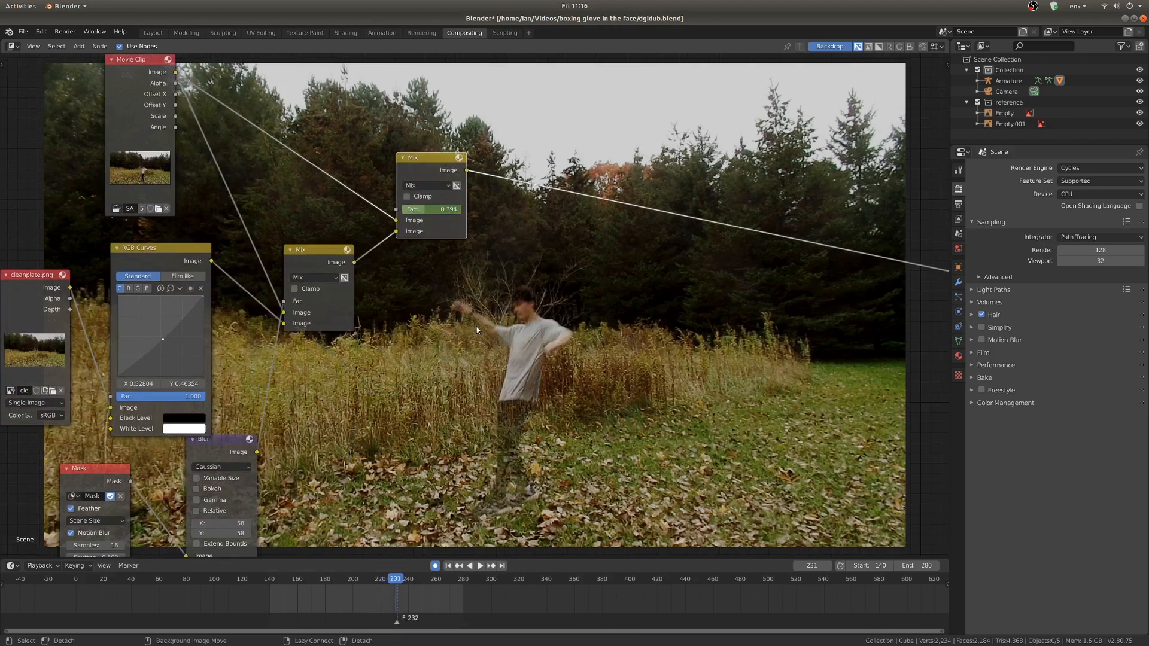
{"action": "scroll", "coordinate": [477, 329], "scroll_direction": "down", "scroll_amount": 4, "text": "alt"}
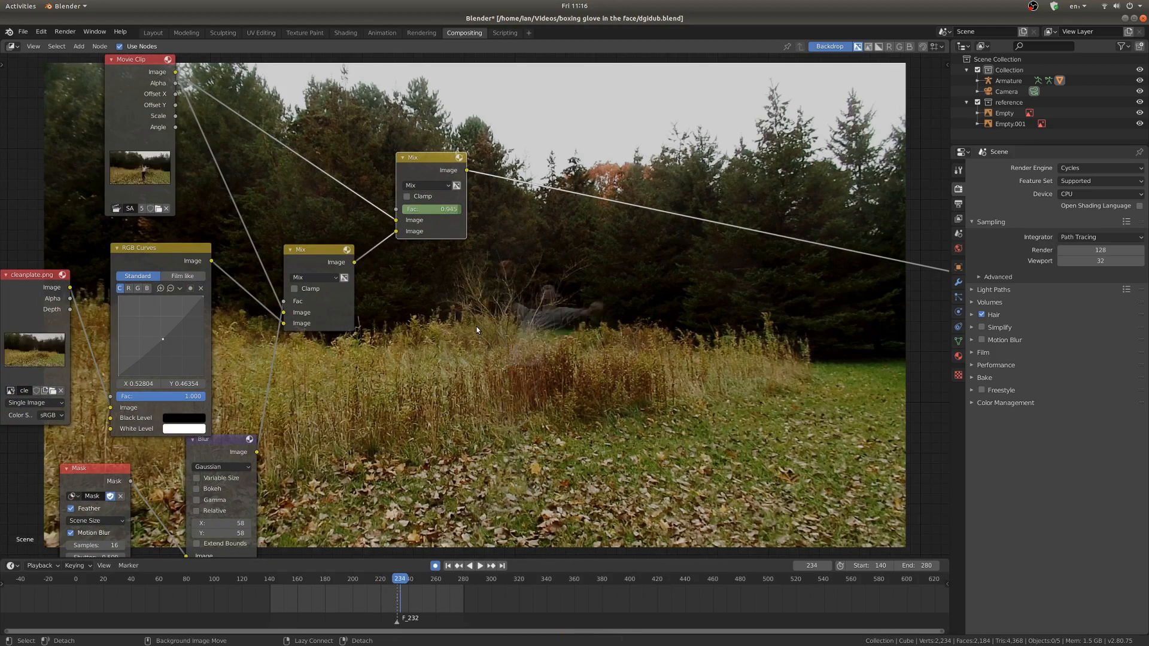
{"action": "scroll", "coordinate": [477, 330], "scroll_direction": "down", "scroll_amount": 3, "text": "alt"}
{"action": "scroll", "coordinate": [476, 442], "scroll_direction": "down", "scroll_amount": 2}
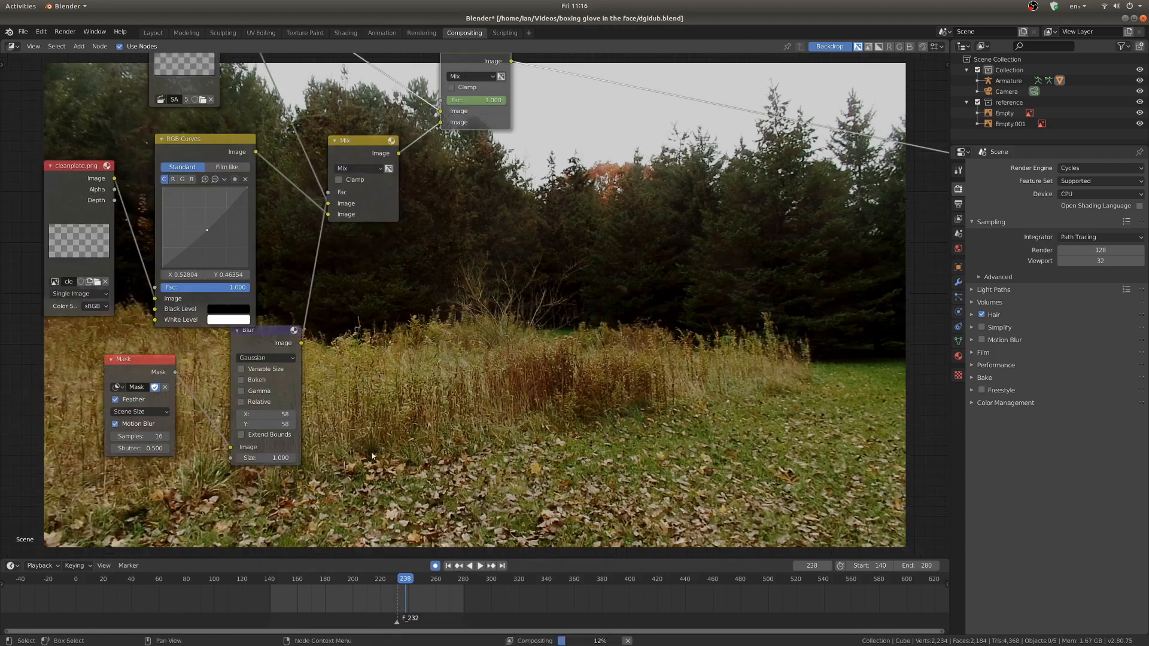
{"action": "scroll", "coordinate": [589, 270], "scroll_direction": "down", "scroll_amount": 4}
{"action": "left_click_drag", "start_coordinate": [596, 113], "coordinate": [468, 131]}
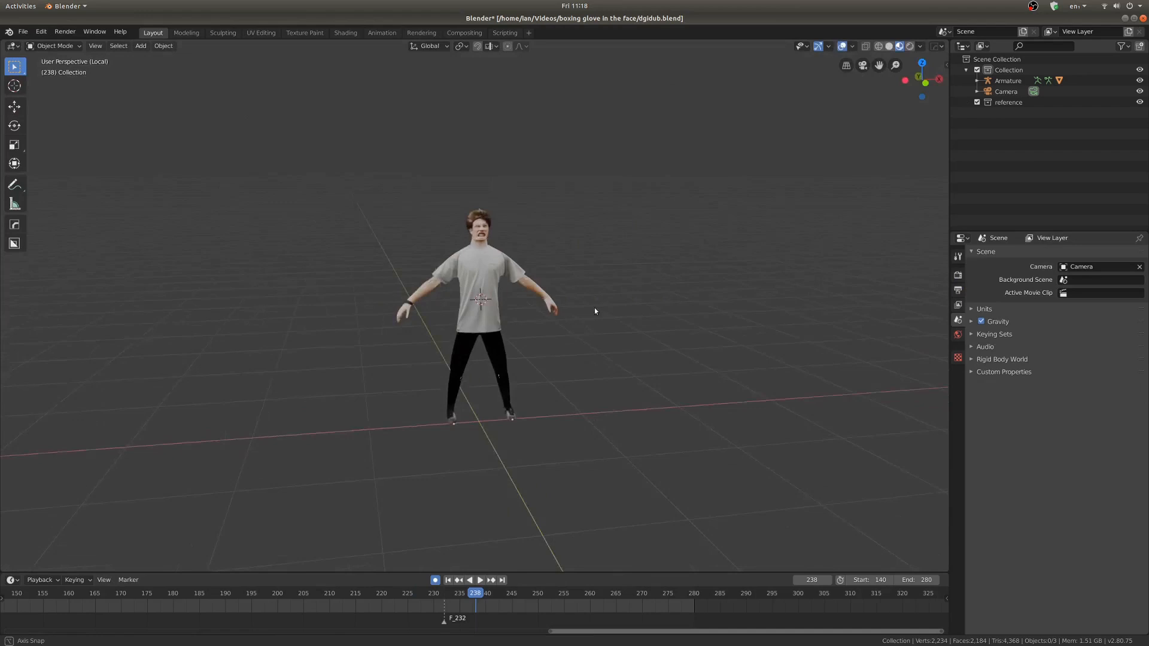
Step: Inspect the character model from several sides, select the camera, look through it and insert a keyframe
{"action": "middle_click_drag", "start_coordinate": [595, 310], "coordinate": [531, 317]}
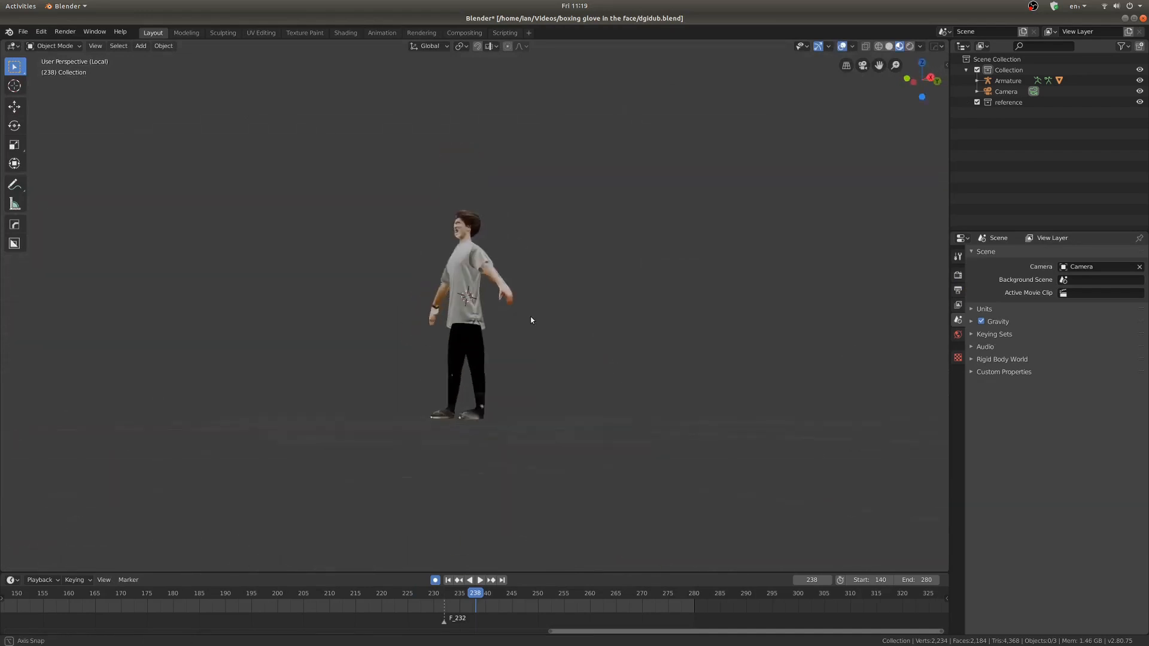
{"action": "key", "text": "KP_0"}
{"action": "key", "text": "KP_Divide"}
{"action": "left_click", "coordinate": [705, 317]}
{"action": "scroll", "coordinate": [616, 293], "scroll_direction": "down", "scroll_amount": 4}
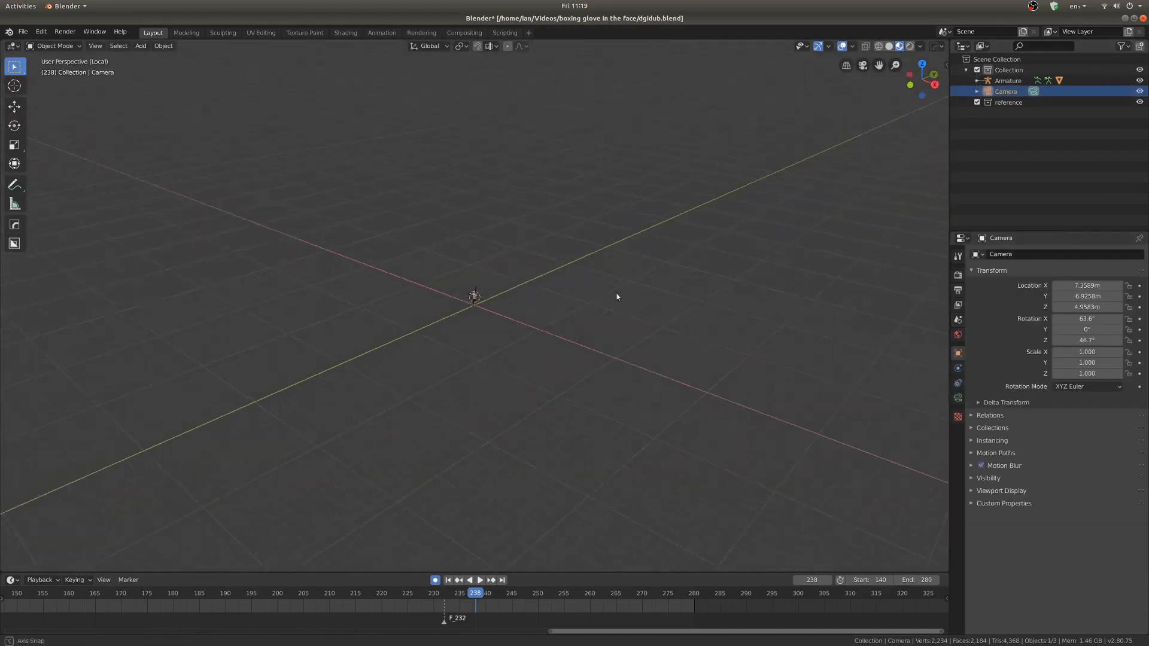
{"action": "middle_click_drag", "start_coordinate": [617, 293], "coordinate": [623, 264]}
{"action": "scroll", "coordinate": [839, 237], "scroll_direction": "up", "scroll_amount": 10}
{"action": "scroll", "coordinate": [706, 258], "scroll_direction": "down", "scroll_amount": 6}
{"action": "key", "text": "KP_0"}
{"action": "key", "text": "i"}
{"action": "key", "text": "g"}
{"action": "key", "text": "z"}
{"action": "key", "text": "z"}
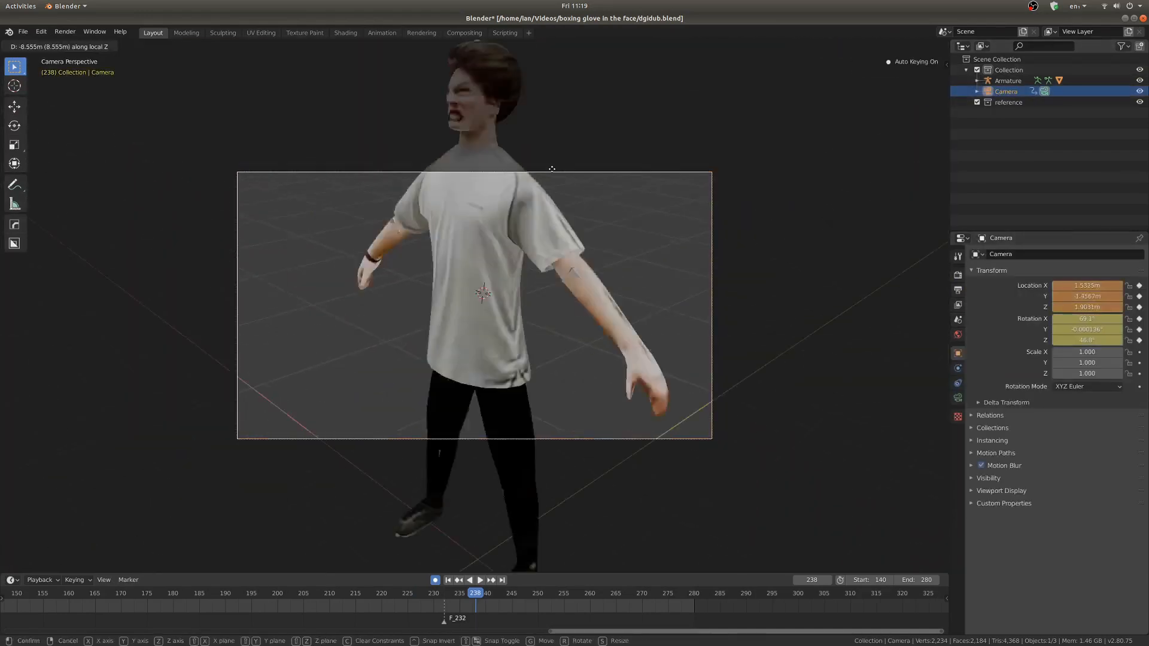
{"action": "key", "text": "Escape"}
Step: Move and rotate the camera, pull it back about 3 m along its local Z to frame the whole character, and save the file
{"action": "key", "text": "g"}
{"action": "key", "text": "z"}
{"action": "key", "text": "z"}
{"action": "key", "text": "Return"}
{"action": "key", "text": "g"}
{"action": "left_click", "coordinate": [584, 213]}
{"action": "key", "text": "r"}
{"action": "left_click", "coordinate": [574, 251]}
{"action": "key", "text": "g"}
{"action": "key", "text": "z"}
{"action": "key", "text": "z"}
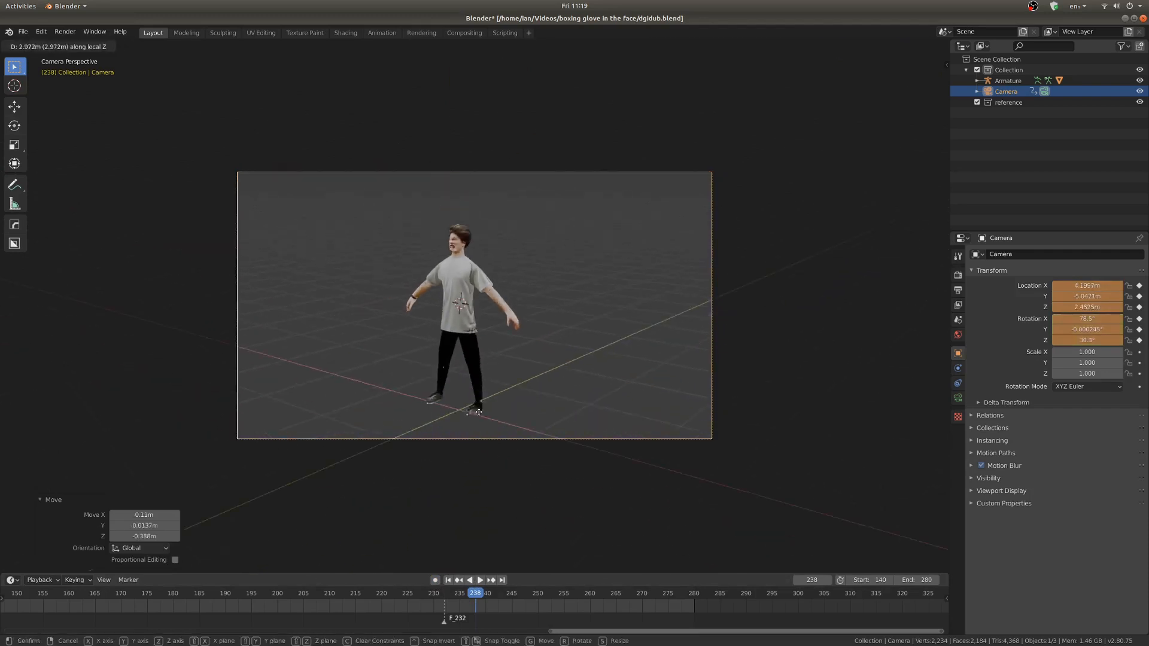
{"action": "left_click", "coordinate": [574, 281]}
{"action": "key", "text": "ctrl+s"}
Step: Add the movie clip SAM_2969.MP4 as the camera's background image and shift the camera to line the character up with it
{"action": "left_click", "coordinate": [957, 399]}
{"action": "left_click", "coordinate": [973, 413]}
{"action": "left_click", "coordinate": [1056, 427]}
{"action": "left_click", "coordinate": [1121, 457]}
{"action": "left_click", "coordinate": [981, 486]}
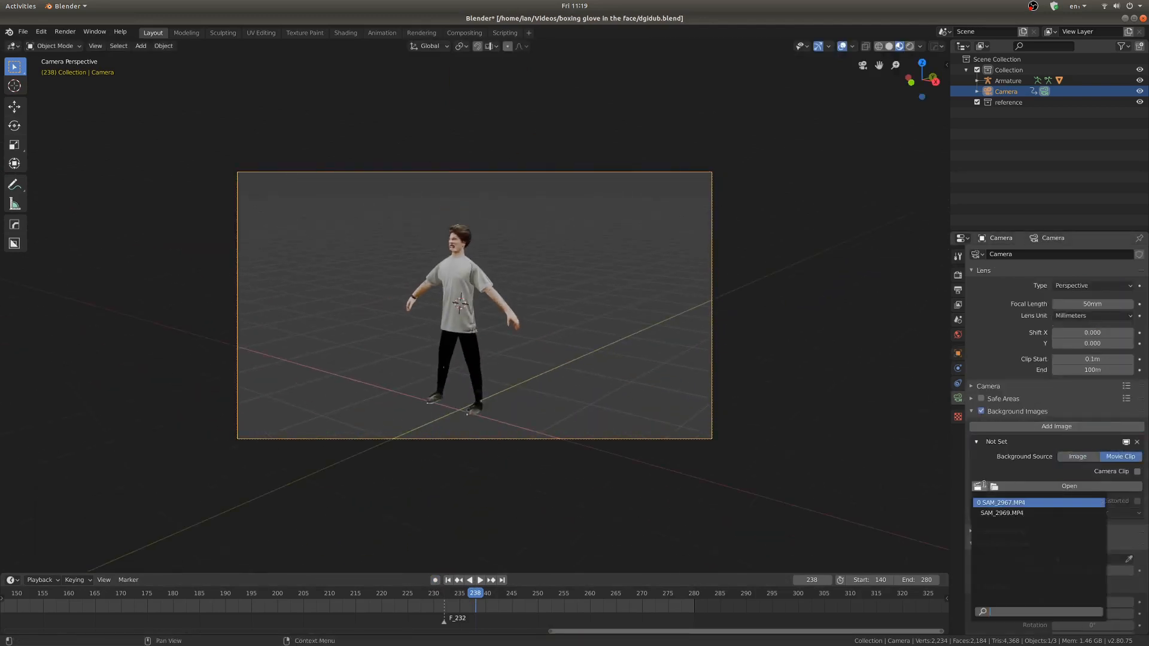
{"action": "left_click", "coordinate": [1021, 502]}
{"action": "key", "text": "g"}
{"action": "left_click", "coordinate": [556, 407]}
Step: Add a mesh plane and move it vertically to serve as the ground under the character's feet
{"action": "key", "text": "shift+a"}
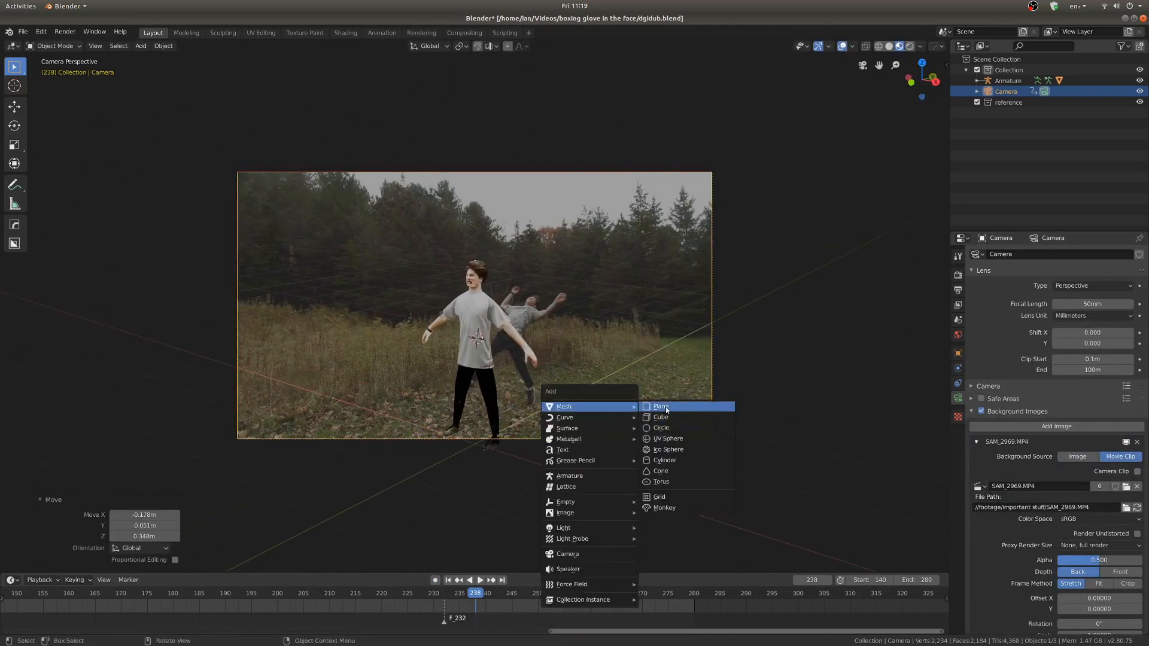
{"action": "left_click", "coordinate": [661, 406]}
{"action": "key", "text": "g"}
{"action": "key", "text": "z"}
{"action": "left_click", "coordinate": [533, 547]}
Step: Shift, rotate and pull back the camera so the character and plane sit on the footage's ground at the actor's scale
{"action": "left_click", "coordinate": [631, 172]}
{"action": "key", "text": "g"}
{"action": "left_click", "coordinate": [619, 187]}
{"action": "key", "text": "r"}
{"action": "key", "text": "y"}
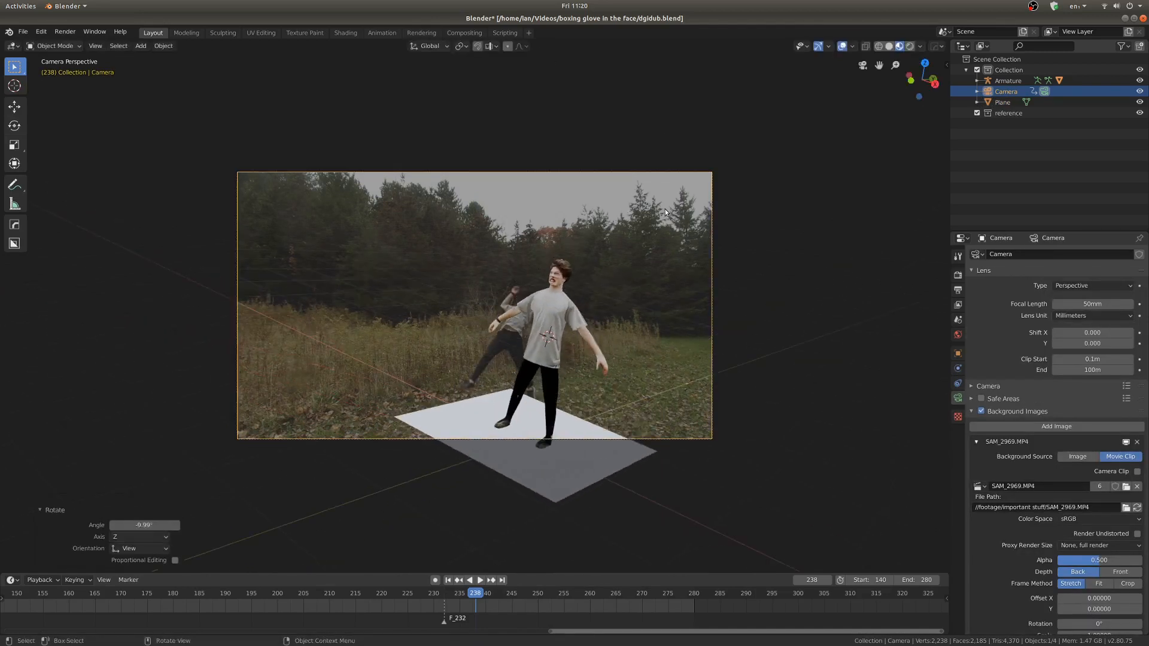
{"action": "left_click", "coordinate": [666, 209]}
{"action": "key", "text": "g"}
{"action": "key", "text": "z"}
{"action": "left_click", "coordinate": [546, 518]}
{"action": "key", "text": "r"}
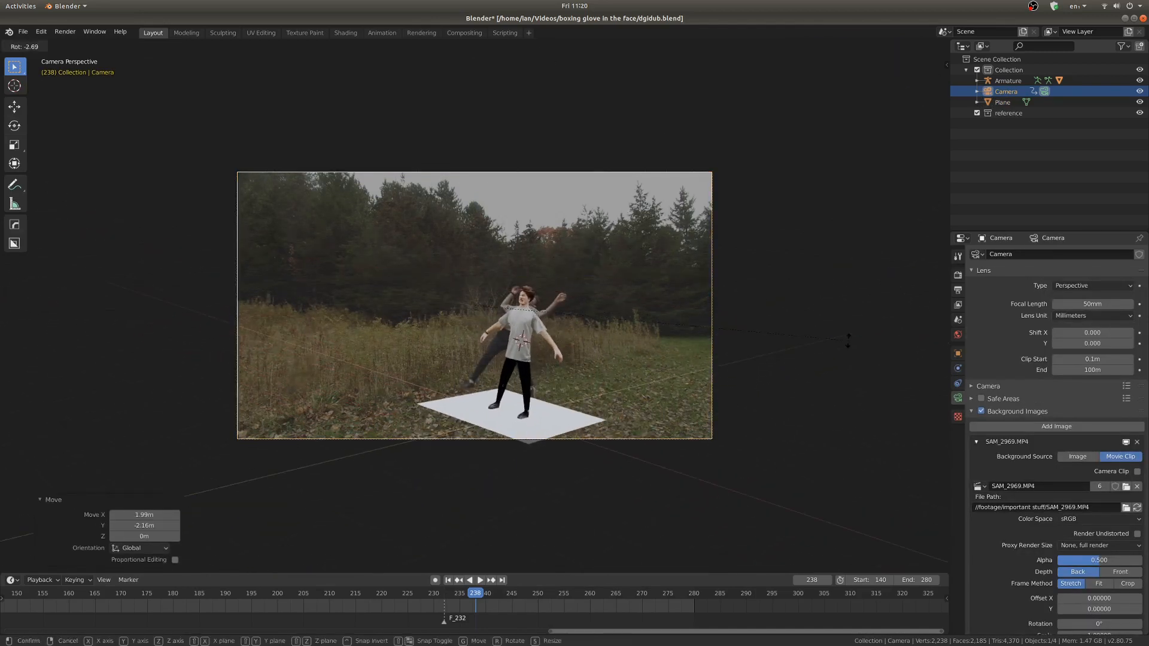
{"action": "left_click", "coordinate": [847, 338]}
Step: Stretch the ground plane along the Y axis
{"action": "left_click", "coordinate": [590, 416]}
{"action": "key", "text": "s"}
{"action": "key", "text": "y"}
{"action": "left_click", "coordinate": [689, 389]}
Step: Rotate the camera -1.41° about the global Z axis
{"action": "left_click", "coordinate": [712, 363]}
{"action": "key", "text": "r"}
{"action": "key", "text": "z"}
{"action": "left_click", "coordinate": [766, 367]}
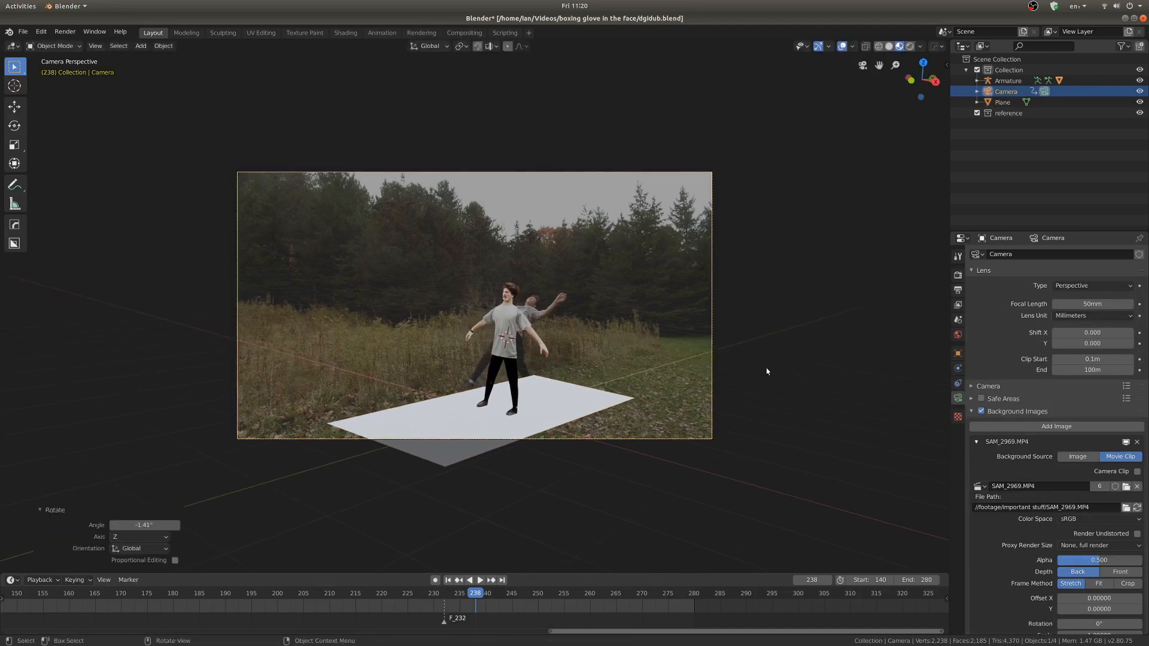
Step: Scale the whole ground plane up by about 1.413
{"action": "scroll", "coordinate": [763, 369], "scroll_direction": "up", "scroll_amount": 3}
{"action": "scroll", "coordinate": [520, 431], "scroll_direction": "down", "scroll_amount": 2}
{"action": "left_click", "coordinate": [531, 421]}
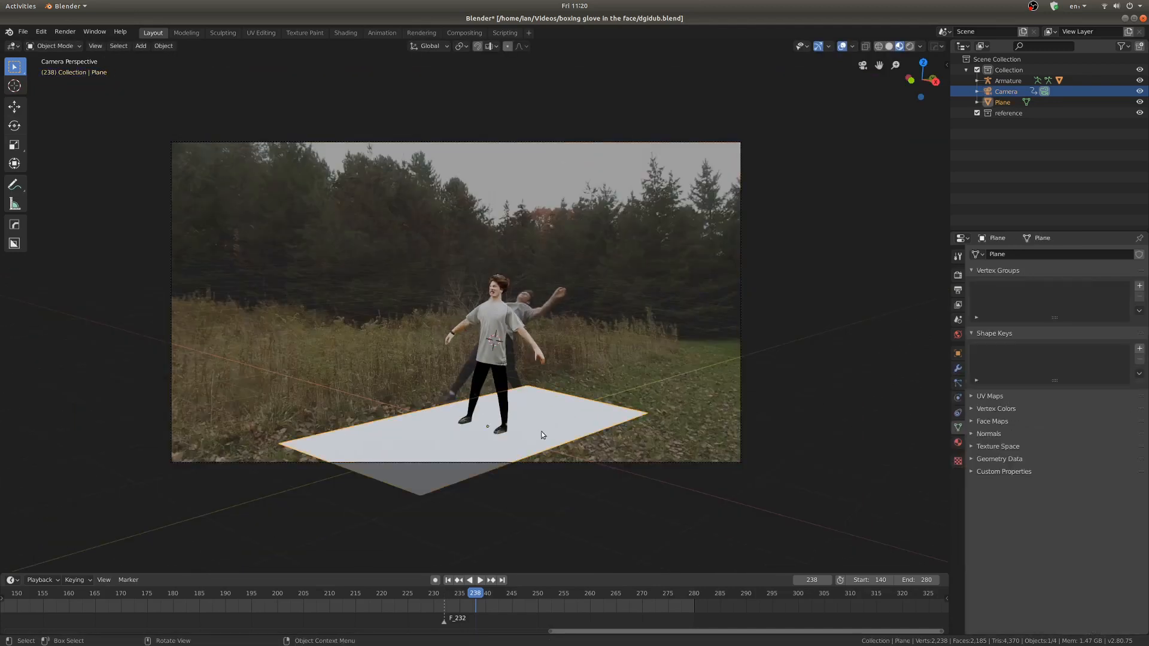
{"action": "key", "text": "s"}
{"action": "left_click", "coordinate": [545, 439]}
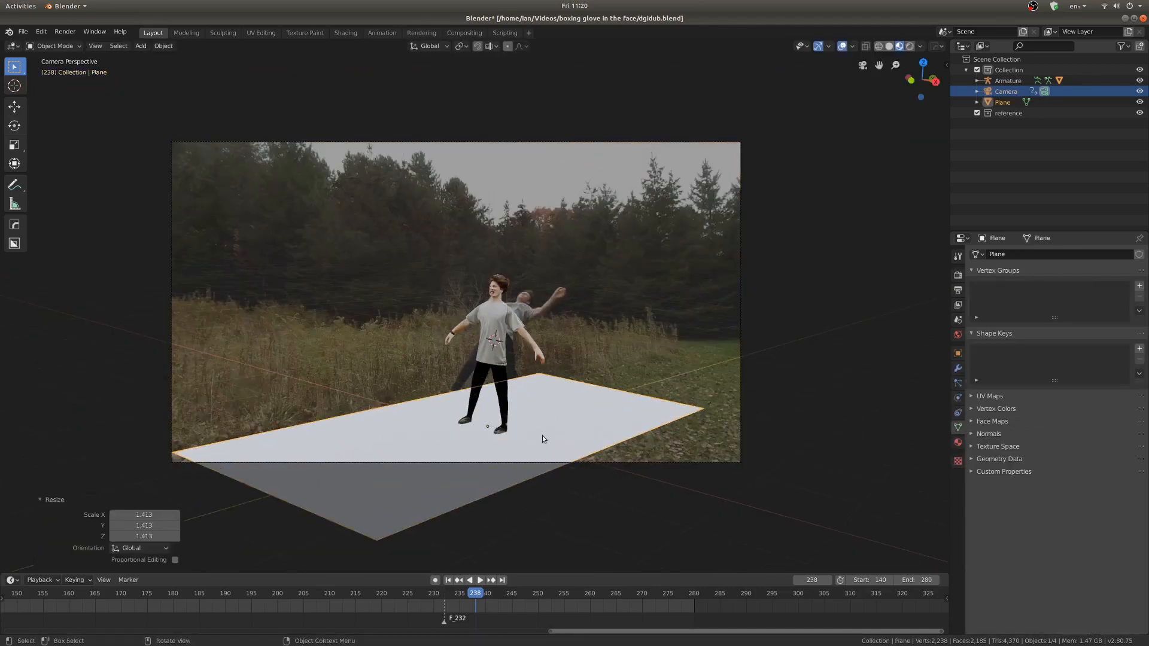
Step: Make the ground plane a Shadow Catcher and switch the viewport to rendered shading to check the shadows
{"action": "left_click", "coordinate": [958, 354]}
{"action": "left_click", "coordinate": [976, 489]}
{"action": "left_click", "coordinate": [976, 488]}
{"action": "left_click", "coordinate": [975, 478]}
{"action": "left_click", "coordinate": [1129, 494]}
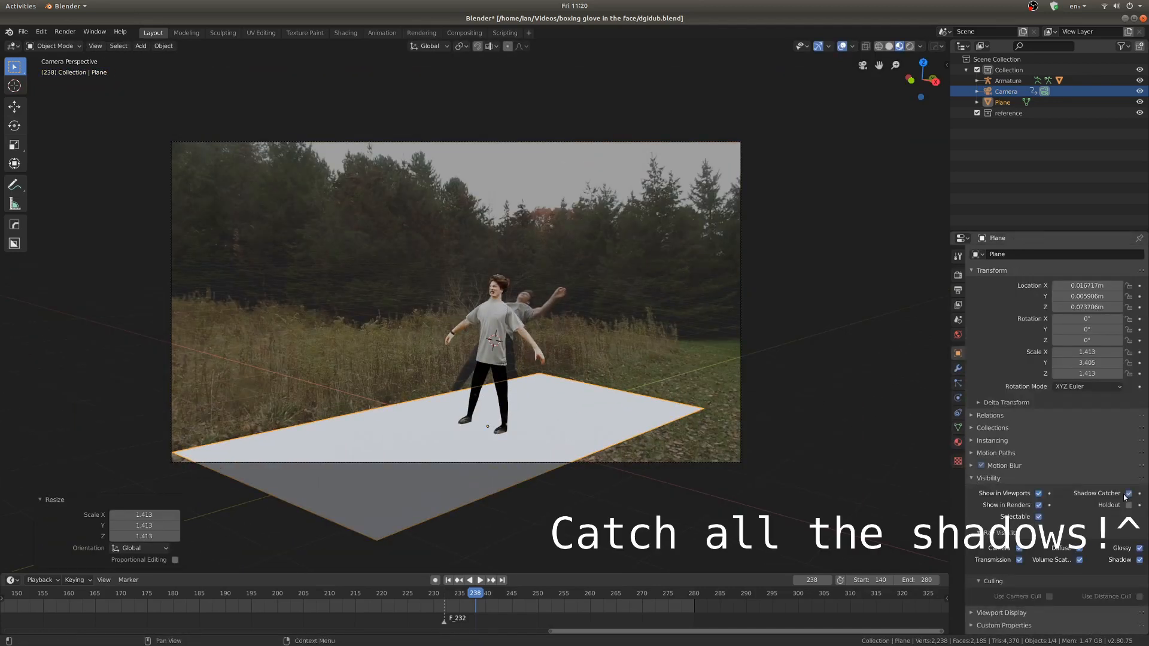
{"action": "key", "text": "z"}
{"action": "left_click", "coordinate": [532, 370]}
{"action": "scroll", "coordinate": [458, 411], "scroll_direction": "up", "scroll_amount": 3}
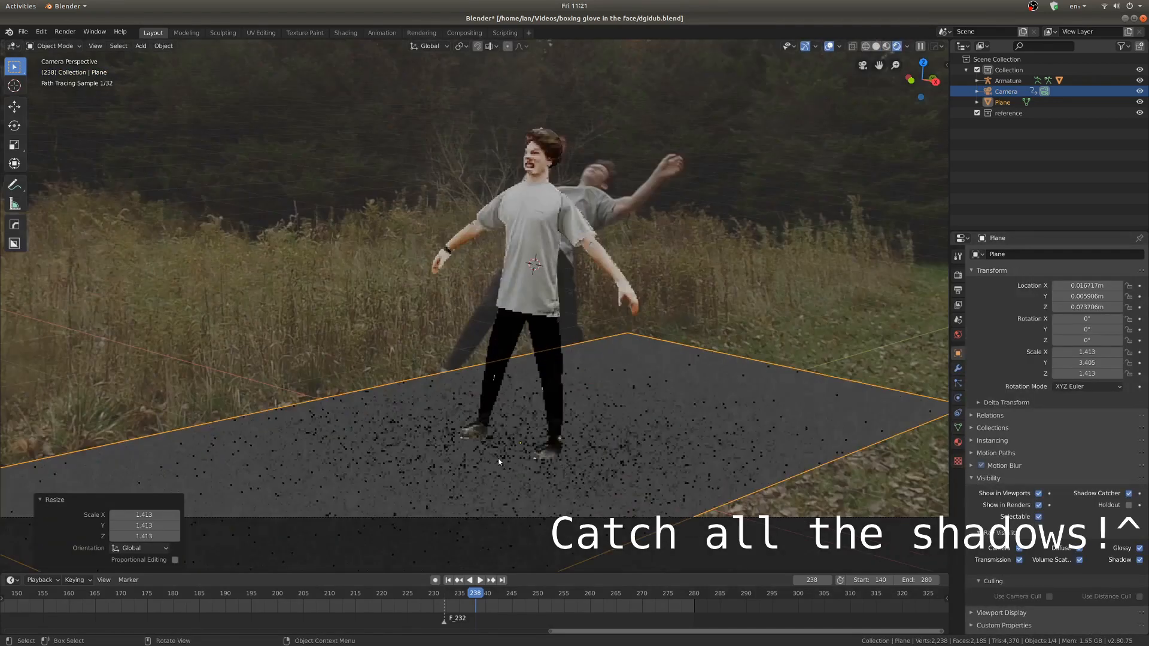
Step: Enable the Transparent film option in the render settings and switch the viewport to solid shading
{"action": "scroll", "coordinate": [548, 454], "scroll_direction": "down", "scroll_amount": 3}
{"action": "left_click", "coordinate": [957, 275]}
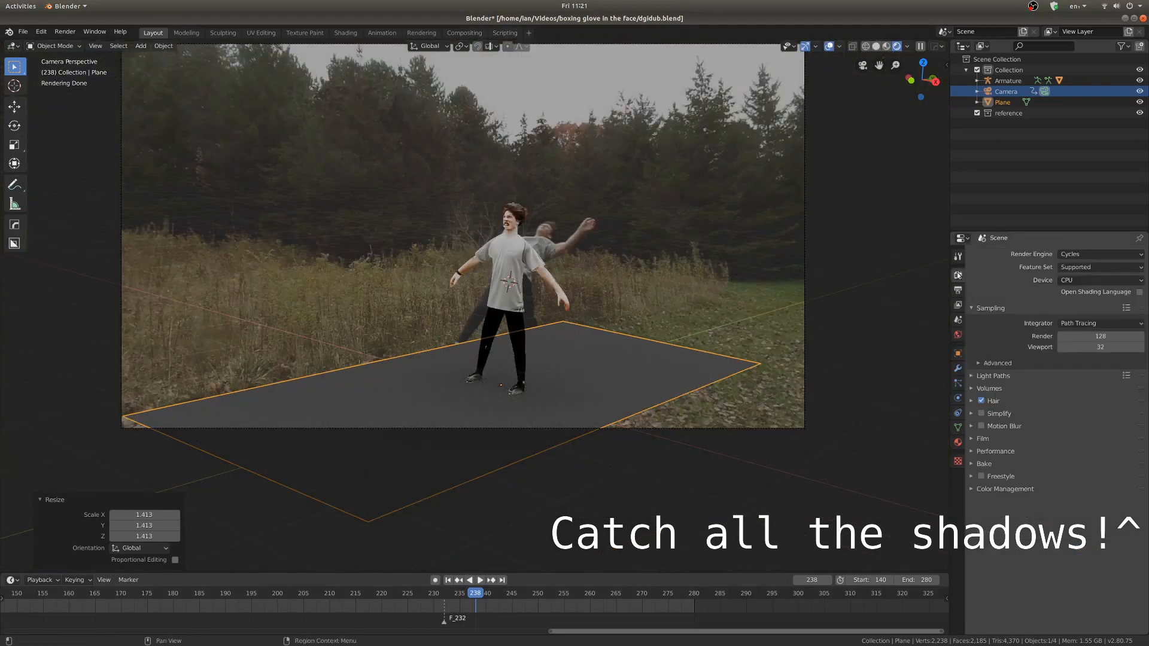
{"action": "left_click", "coordinate": [982, 439]}
{"action": "left_click", "coordinate": [988, 513]}
{"action": "scroll", "coordinate": [556, 389], "scroll_direction": "up", "scroll_amount": 1}
{"action": "key", "text": "z"}
{"action": "left_click", "coordinate": [569, 386]}
Step: Save the file, render frame 238 and close the render window
{"action": "key", "text": "ctrl+s"}
{"action": "key", "text": "F12"}
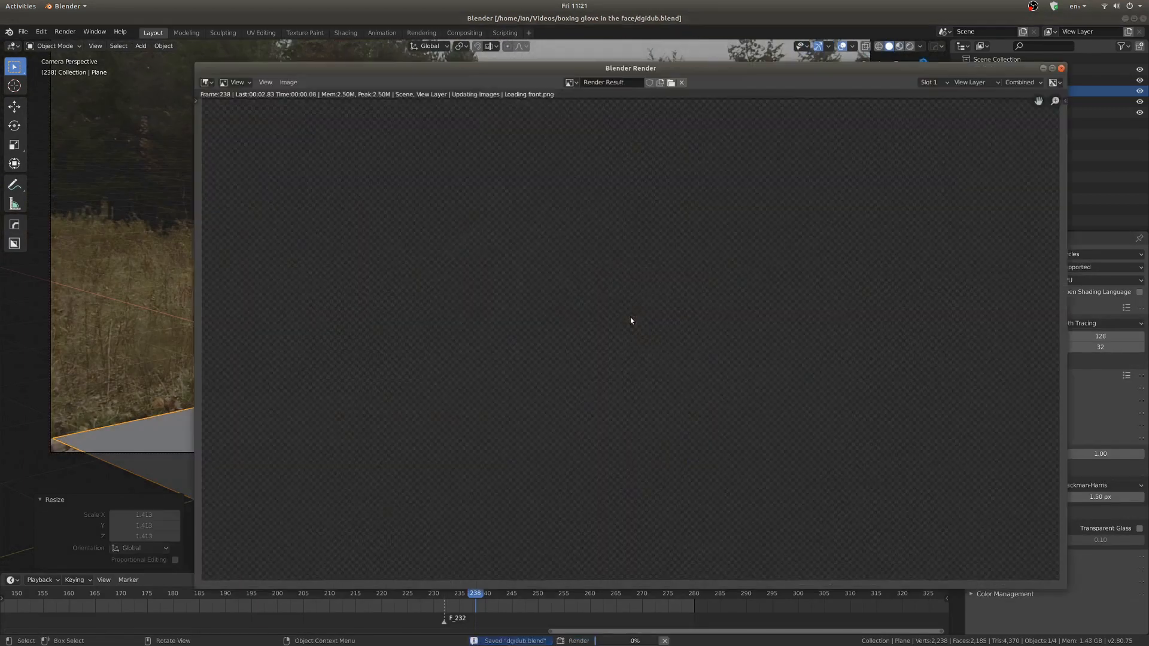
{"action": "scroll", "coordinate": [590, 407], "scroll_direction": "down", "scroll_amount": 4}
{"action": "left_click", "coordinate": [1064, 66]}
Step: In the Compositing workspace, duplicate the final Mix node and link it to layer the Render Layers image over the masked footage, feeding the output
{"action": "left_click", "coordinate": [465, 33]}
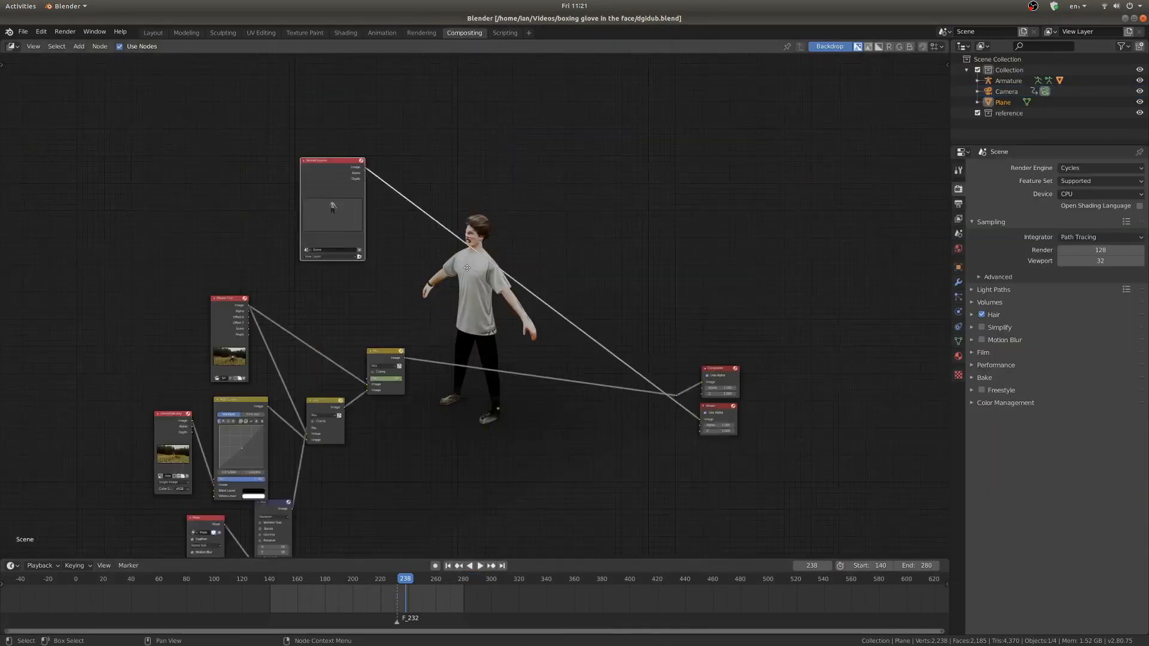
{"action": "scroll", "coordinate": [254, 328], "scroll_direction": "up", "scroll_amount": 2}
{"action": "left_click", "coordinate": [404, 352]}
{"action": "key", "text": "shift+d"}
{"action": "left_click", "coordinate": [508, 273]}
{"action": "scroll", "coordinate": [474, 308], "scroll_direction": "up", "scroll_amount": 4}
{"action": "left_click_drag", "start_coordinate": [413, 383], "coordinate": [495, 325]}
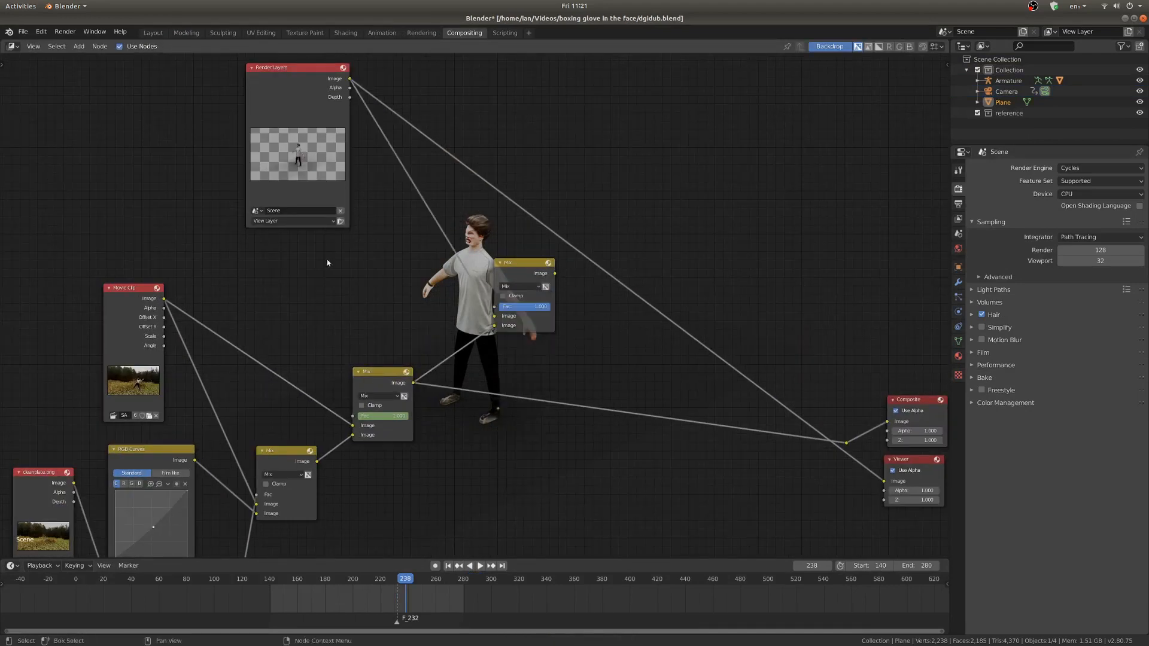
{"action": "scroll", "coordinate": [327, 260], "scroll_direction": "up", "scroll_amount": 2}
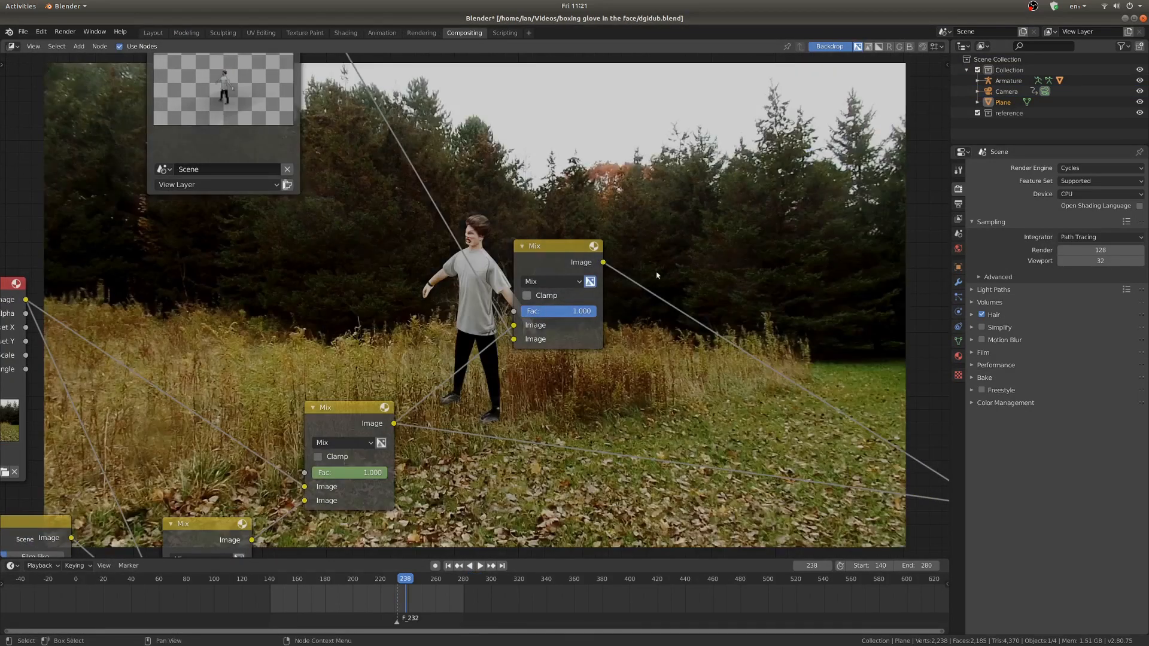
{"action": "scroll", "coordinate": [528, 299], "scroll_direction": "down", "scroll_amount": 2}
Step: Return to the Layout workspace, select the camera, enlarge the timeline and go to frame 238
{"action": "left_click", "coordinate": [153, 33]}
{"action": "scroll", "coordinate": [620, 289], "scroll_direction": "down", "scroll_amount": 3}
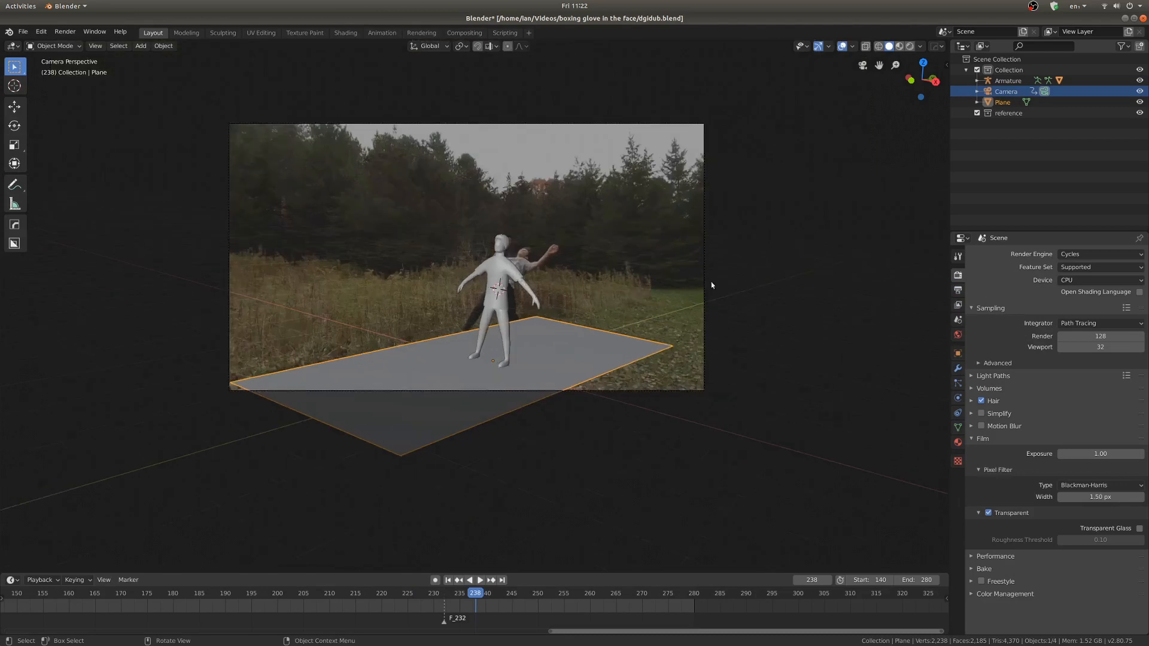
{"action": "scroll", "coordinate": [428, 72], "scroll_direction": "up", "scroll_amount": 2}
{"action": "left_click", "coordinate": [445, 607]}
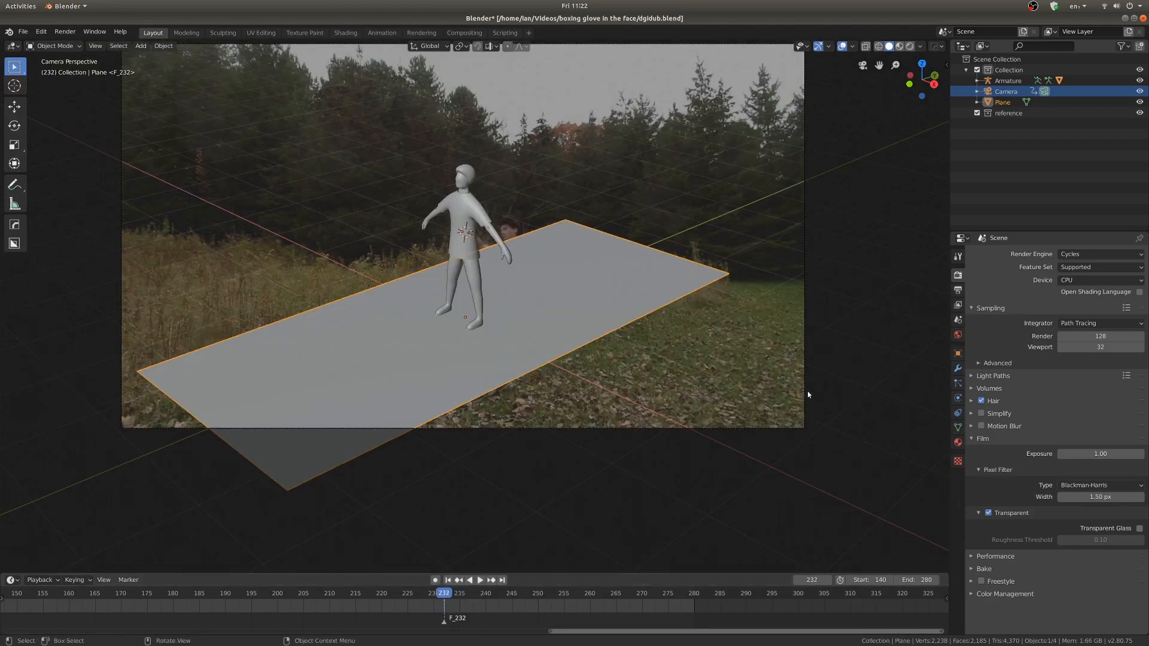
{"action": "left_click", "coordinate": [806, 395]}
{"action": "left_click_drag", "start_coordinate": [525, 573], "coordinate": [467, 447]}
{"action": "left_click_drag", "start_coordinate": [464, 490], "coordinate": [460, 490]}
Step: Rotate the camera freely, about the global Z axis and about the Y axis to match the footage's perspective
{"action": "key", "text": "r"}
{"action": "key", "text": "r"}
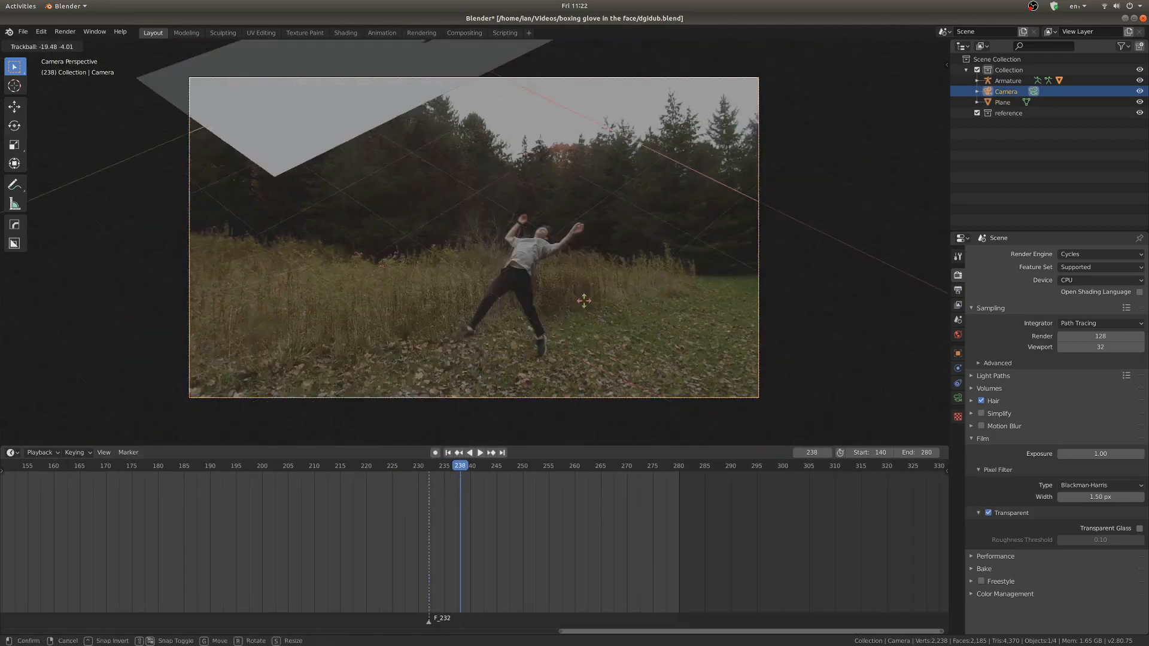
{"action": "left_click", "coordinate": [762, 113]}
{"action": "key", "text": "r"}
{"action": "key", "text": "z"}
{"action": "left_click", "coordinate": [736, 111]}
{"action": "key", "text": "r"}
{"action": "key", "text": "y"}
{"action": "left_click", "coordinate": [611, 77]}
Step: Move the camera 0.325 m in X, 0.022 m in Y and -1.16 m in Z, and nudge it to align the double with the actor
{"action": "key", "text": "g"}
{"action": "left_click", "coordinate": [634, 117]}
{"action": "key", "text": "g"}
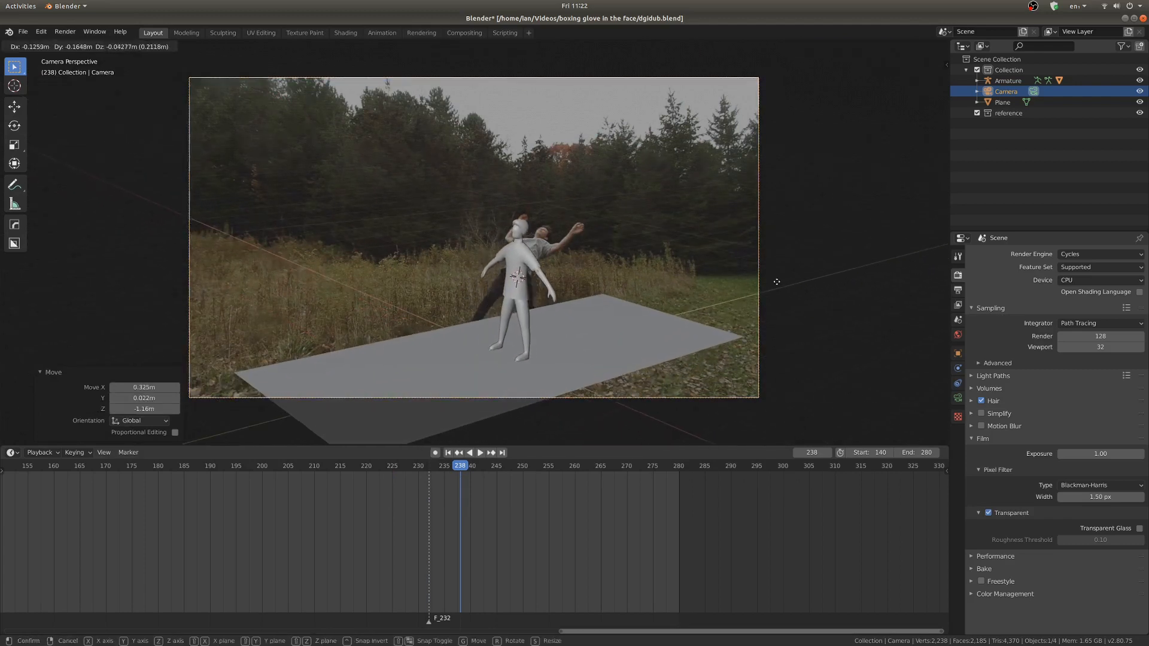
{"action": "left_click", "coordinate": [613, 74]}
Step: Rotate the camera 1.96° about the global Z axis and shift it within the horizontal plane
{"action": "key", "text": "r"}
{"action": "key", "text": "z"}
{"action": "left_click", "coordinate": [530, 176]}
{"action": "key", "text": "g"}
{"action": "key", "text": "shift+z"}
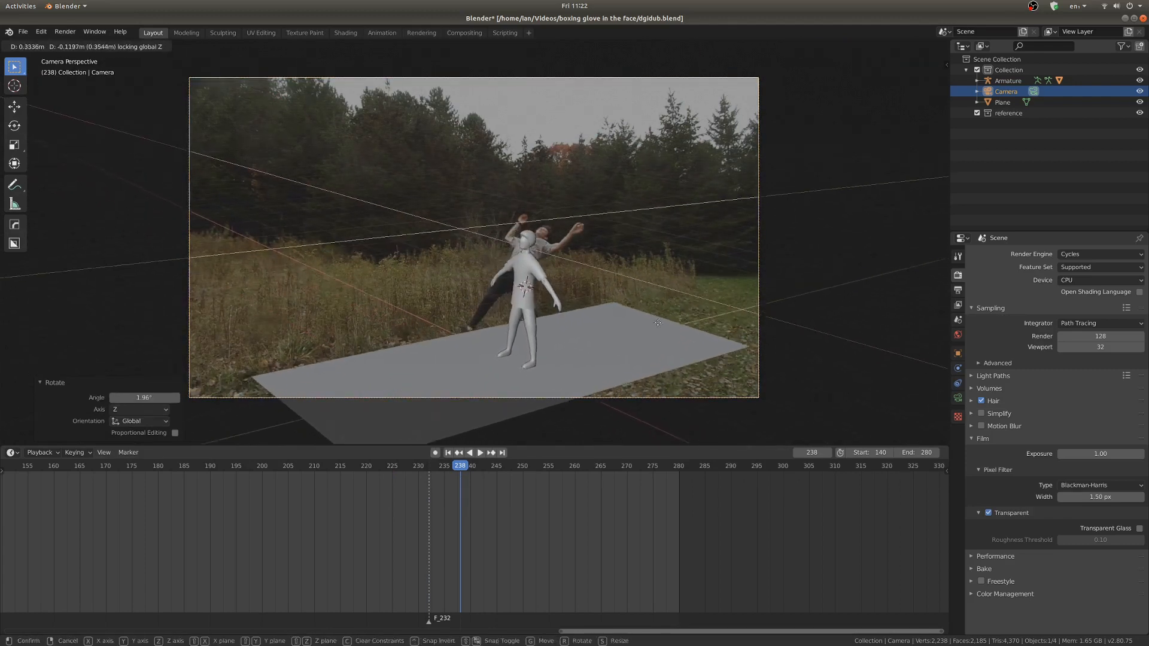
{"action": "left_click", "coordinate": [542, 185]}
Step: Stretch the ground plane along the Y axis and rotate the camera 1.29° about the global Y axis
{"action": "left_click", "coordinate": [658, 337]}
{"action": "key", "text": "r"}
{"action": "key", "text": "s"}
{"action": "key", "text": "y"}
{"action": "left_click", "coordinate": [715, 345]}
{"action": "left_click", "coordinate": [759, 397]}
{"action": "key", "text": "r"}
{"action": "key", "text": "y"}
{"action": "left_click", "coordinate": [805, 399]}
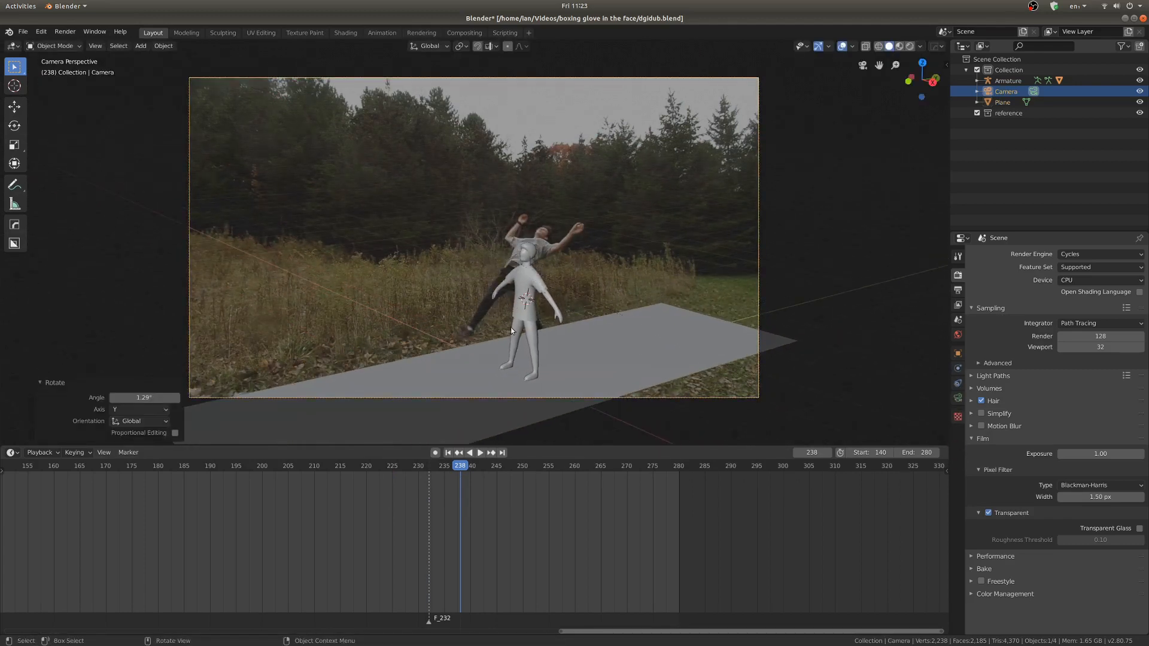
Step: Go to frame 227 and shift the camera within the horizontal plane to line the double up with the actor
{"action": "left_click_drag", "start_coordinate": [460, 490], "coordinate": [403, 489]}
{"action": "key", "text": "z"}
{"action": "left_click", "coordinate": [498, 397]}
{"action": "key", "text": "g"}
{"action": "key", "text": "shift+z"}
{"action": "left_click", "coordinate": [354, 338]}
Step: Select the armature and scale it up by 1.065 to match the actor's height
{"action": "key", "text": "alt+z"}
{"action": "scroll", "coordinate": [574, 409], "scroll_direction": "up", "scroll_amount": 2}
{"action": "middle_click_drag", "start_coordinate": [574, 409], "coordinate": [563, 315], "text": "shift"}
{"action": "scroll", "coordinate": [563, 315], "scroll_direction": "up", "scroll_amount": 2}
{"action": "left_click", "coordinate": [500, 242]}
{"action": "key", "text": "Tab"}
{"action": "key", "text": "Tab"}
{"action": "key", "text": "s"}
{"action": "left_click", "coordinate": [594, 200]}
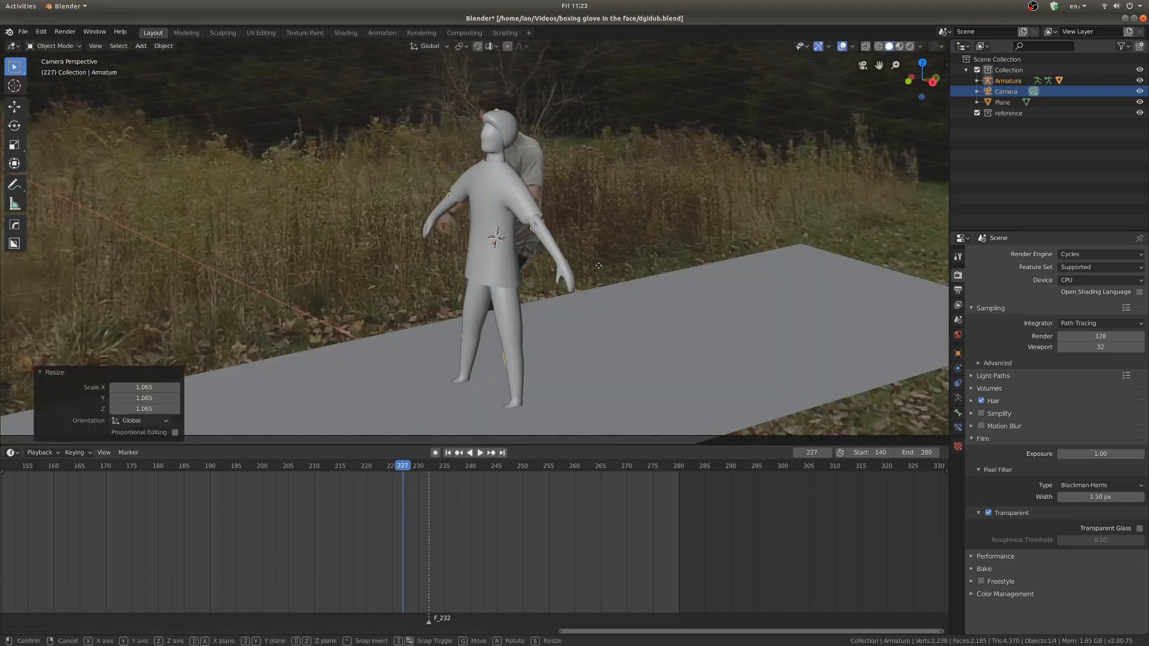
Step: Move the armature along the Z axis, check its fit against neighbouring frames and save the file
{"action": "key", "text": "g"}
{"action": "key", "text": "z"}
{"action": "left_click", "coordinate": [557, 193]}
{"action": "middle_click_drag", "start_coordinate": [557, 193], "coordinate": [551, 220], "text": "shift"}
{"action": "key", "text": "alt+z"}
{"action": "right_click_drag", "start_coordinate": [438, 516], "coordinate": [400, 532]}
{"action": "key", "text": "ctrl+s"}
{"action": "right_click", "coordinate": [428, 514]}
Step: Set the ground plane's viewport display to Wire
{"action": "scroll", "coordinate": [478, 343], "scroll_direction": "up", "scroll_amount": 1}
{"action": "key", "text": "alt+z"}
{"action": "left_click", "coordinate": [697, 350]}
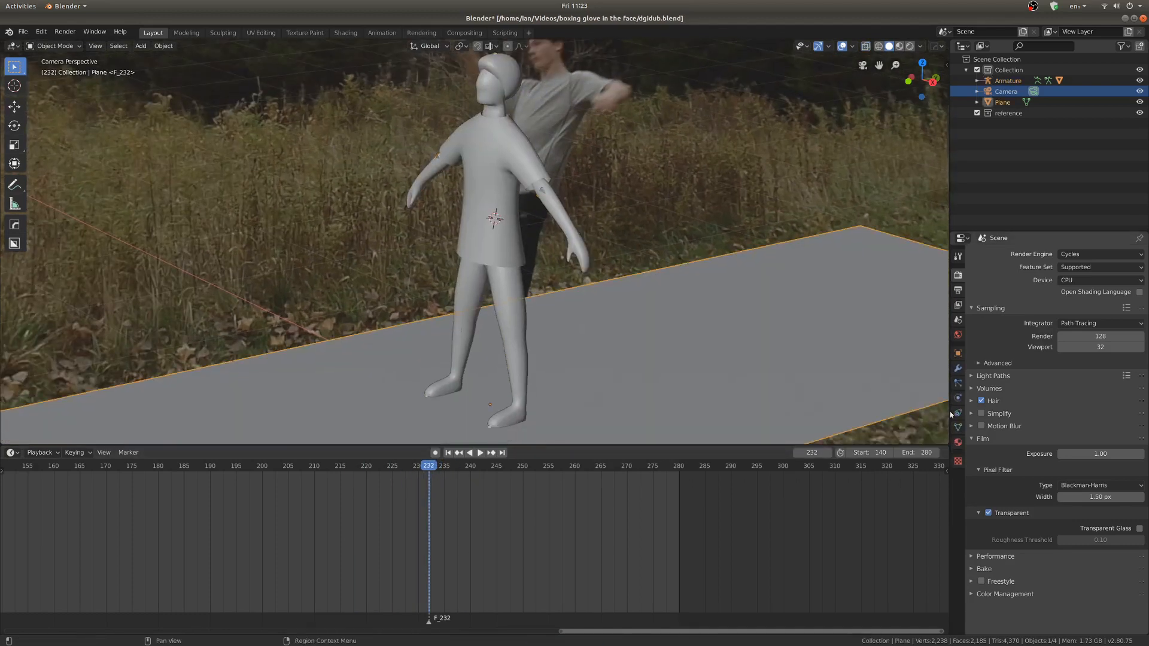
{"action": "left_click", "coordinate": [957, 353]}
{"action": "left_click", "coordinate": [994, 491]}
{"action": "left_click", "coordinate": [1086, 542]}
{"action": "left_click", "coordinate": [1080, 567]}
Step: Move the armature 0.223 m along Y and 0.182 m along Z with the Move tool at frame 232
{"action": "middle_click_drag", "start_coordinate": [498, 55], "coordinate": [494, 122], "text": "shift"}
{"action": "left_click", "coordinate": [494, 121]}
{"action": "key", "text": "alt+z"}
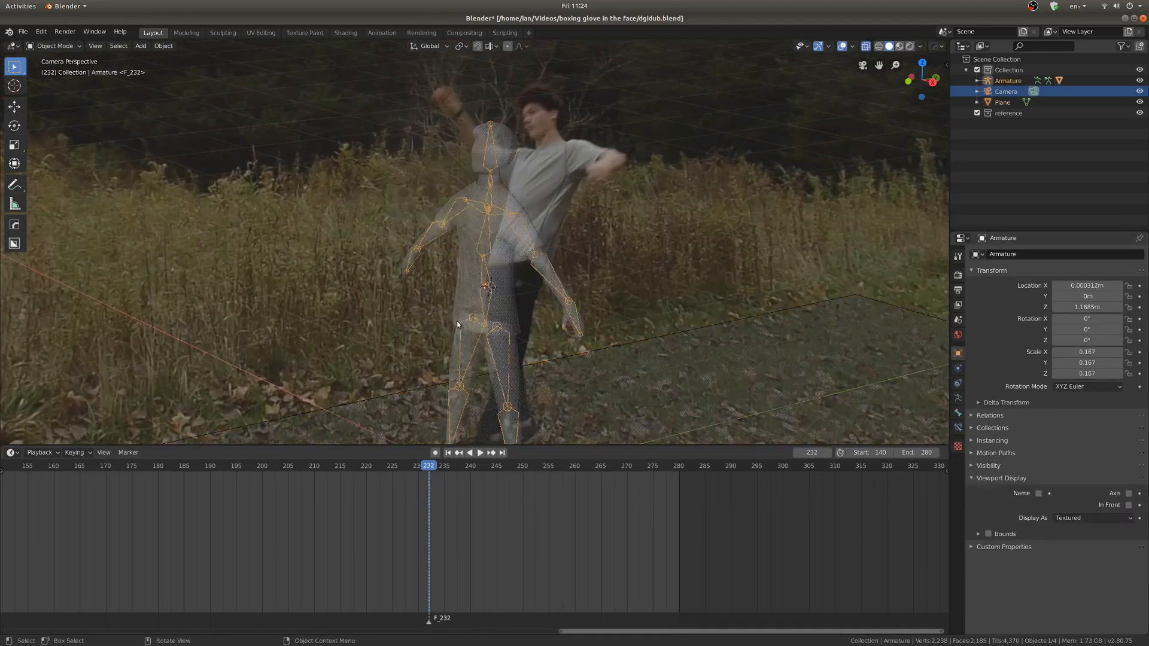
{"action": "scroll", "coordinate": [455, 299], "scroll_direction": "down", "scroll_amount": 3}
{"action": "key", "text": "alt+z"}
{"action": "key", "text": "g"}
{"action": "right_click", "coordinate": [492, 255]}
{"action": "key", "text": "shift+space"}
{"action": "key", "text": "g"}
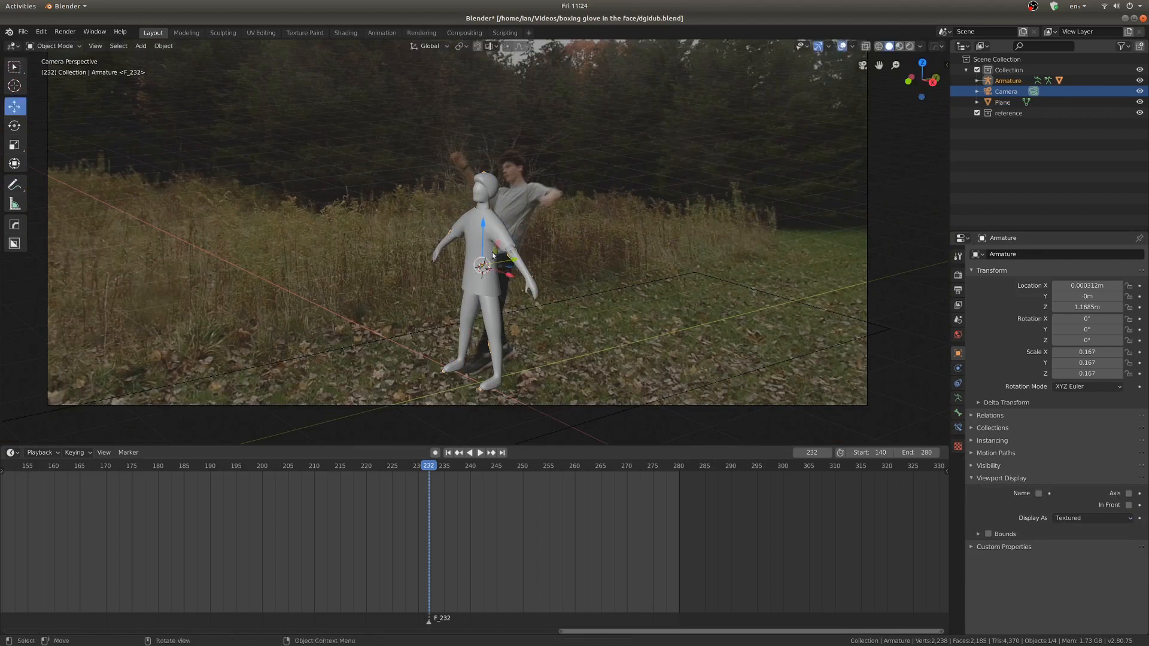
{"action": "scroll", "coordinate": [492, 254], "scroll_direction": "up", "scroll_amount": 1}
{"action": "left_click_drag", "start_coordinate": [501, 250], "coordinate": [523, 222]}
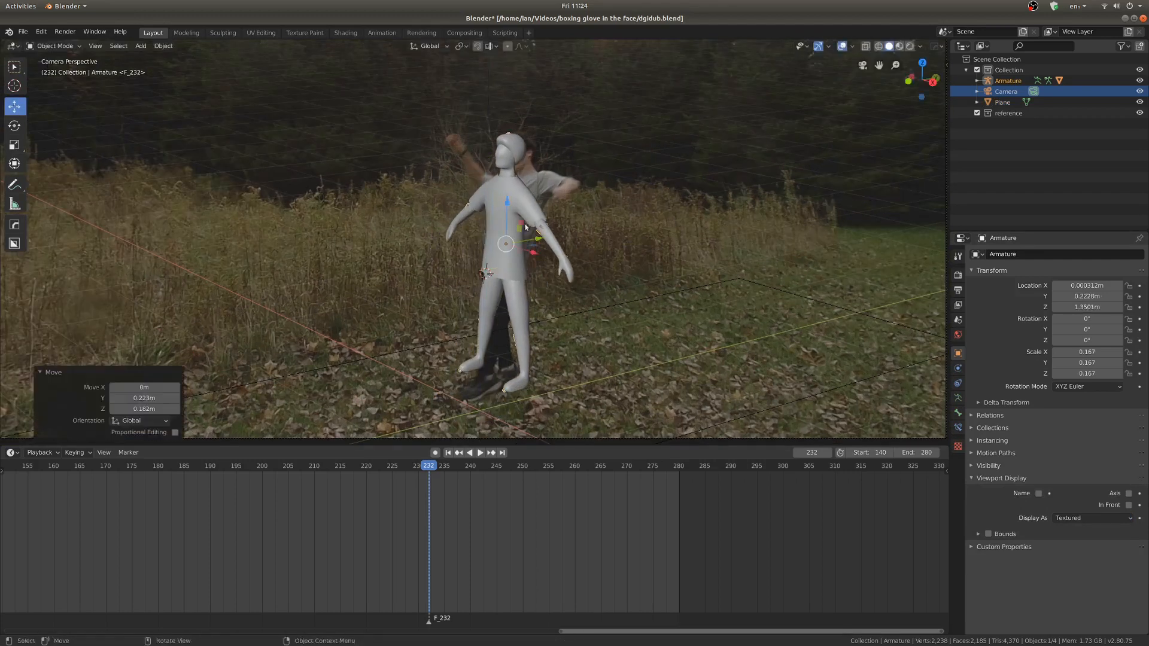
Step: Rotate the armature -3.94° about the X axis
{"action": "key", "text": "r"}
{"action": "key", "text": "x"}
{"action": "left_click", "coordinate": [625, 233]}
{"action": "scroll", "coordinate": [556, 281], "scroll_direction": "up", "scroll_amount": 1}
Step: In Pose Mode, select both thigh bones, change the transform pivot point and scale the bones up
{"action": "key", "text": "ctrl+Tab"}
{"action": "key", "text": "z"}
{"action": "left_click", "coordinate": [521, 336]}
{"action": "left_click", "coordinate": [520, 317]}
{"action": "left_click", "coordinate": [490, 307], "text": "shift"}
{"action": "key", "text": "s"}
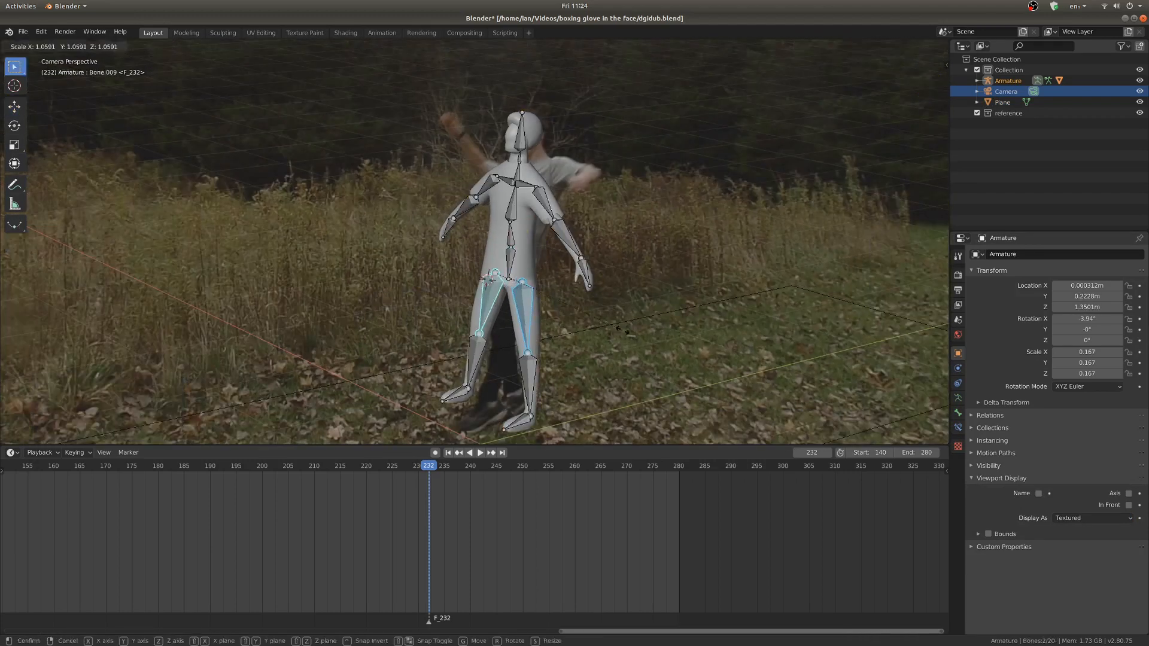
{"action": "right_click", "coordinate": [572, 346]}
{"action": "key", "text": "period"}
{"action": "key", "text": "s"}
{"action": "left_click", "coordinate": [577, 342]}
{"action": "scroll", "coordinate": [563, 340], "scroll_direction": "up", "scroll_amount": 2}
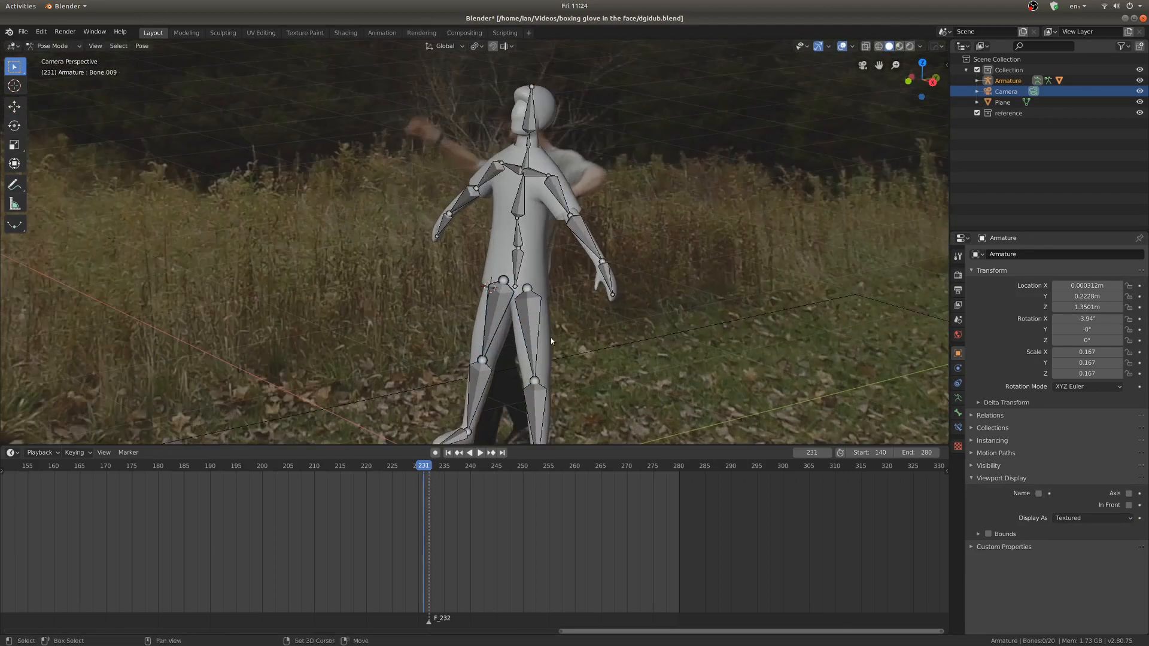
Step: Turn on X-ray display and select a thigh bone of the armature in Pose Mode at frame 231
{"action": "middle_click_drag", "start_coordinate": [551, 338], "coordinate": [541, 281], "text": "shift"}
{"action": "key", "text": "ctrl+Tab"}
{"action": "left_click", "coordinate": [463, 308]}
{"action": "key", "text": "alt+z"}
{"action": "key", "text": "ctrl+Tab"}
{"action": "left_click", "coordinate": [480, 341]}
{"action": "key", "text": "Left"}
Step: Shrink the timeline, split the viewport and show the actor footage in a Movie Clip Editor in Tracking mode, zoomed on the actor
{"action": "middle_click_drag", "start_coordinate": [395, 299], "coordinate": [394, 405], "text": "shift"}
{"action": "scroll", "coordinate": [393, 407], "scroll_direction": "down", "scroll_amount": 4}
{"action": "left_click_drag", "start_coordinate": [407, 446], "coordinate": [413, 532]}
{"action": "left_click_drag", "start_coordinate": [947, 42], "coordinate": [726, 76]}
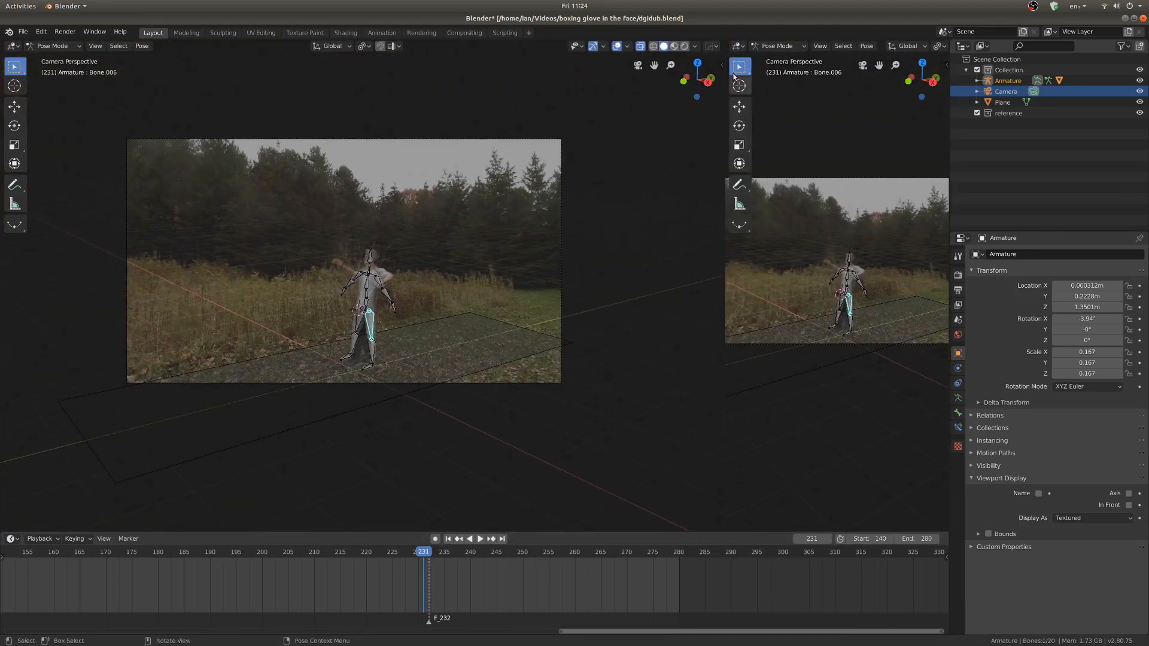
{"action": "left_click", "coordinate": [741, 46]}
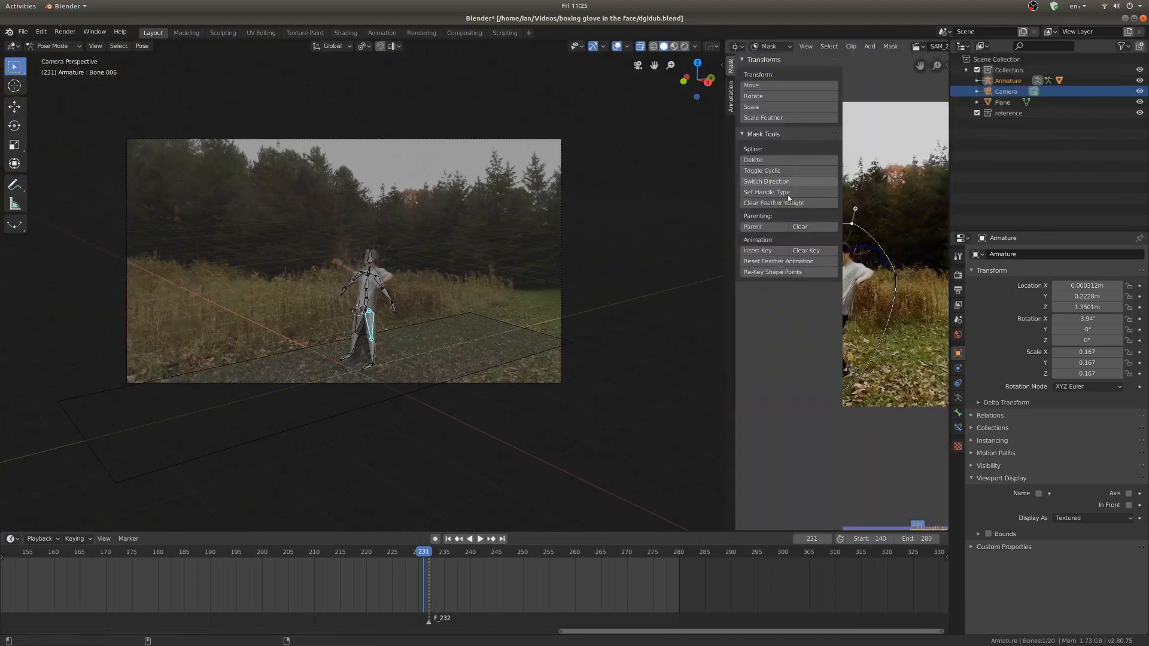
{"action": "left_click", "coordinate": [773, 155]}
{"action": "left_click", "coordinate": [770, 46]}
{"action": "scroll", "coordinate": [803, 303], "scroll_direction": "up", "scroll_amount": 3}
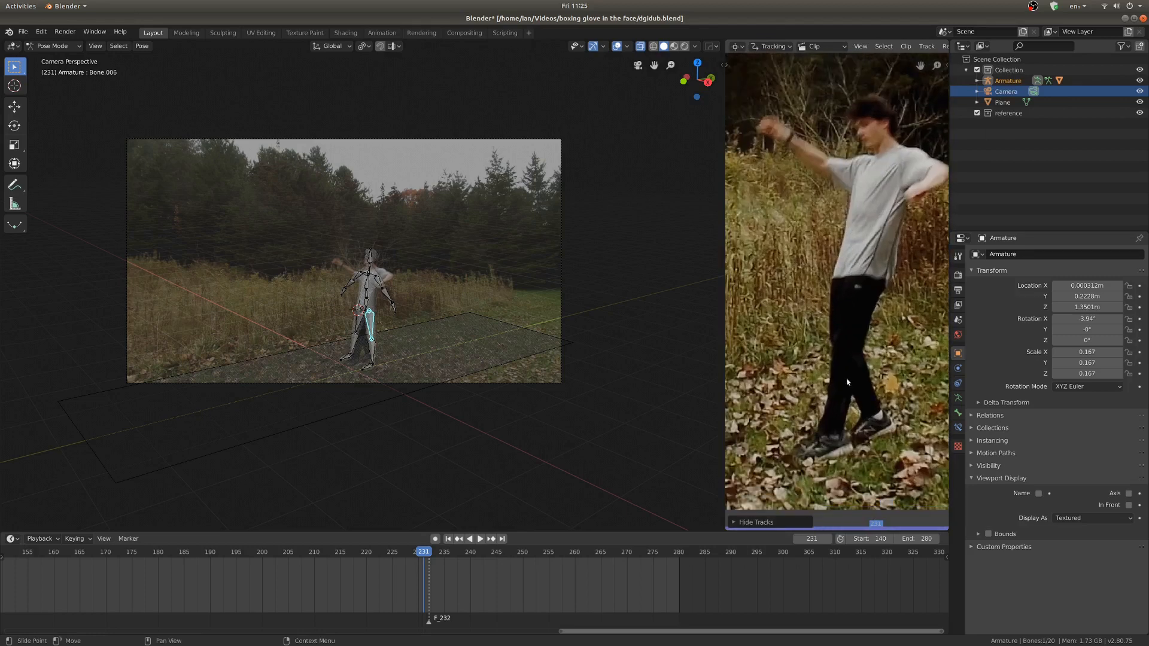
Step: Rotate the selected thigh bone toward the actor's leg and the other thigh bone by -6.83° in the view
{"action": "scroll", "coordinate": [360, 330], "scroll_direction": "up", "scroll_amount": 8}
{"action": "key", "text": "r"}
{"action": "left_click", "coordinate": [465, 371]}
{"action": "left_click", "coordinate": [352, 305]}
{"action": "key", "text": "r"}
{"action": "left_click", "coordinate": [336, 373]}
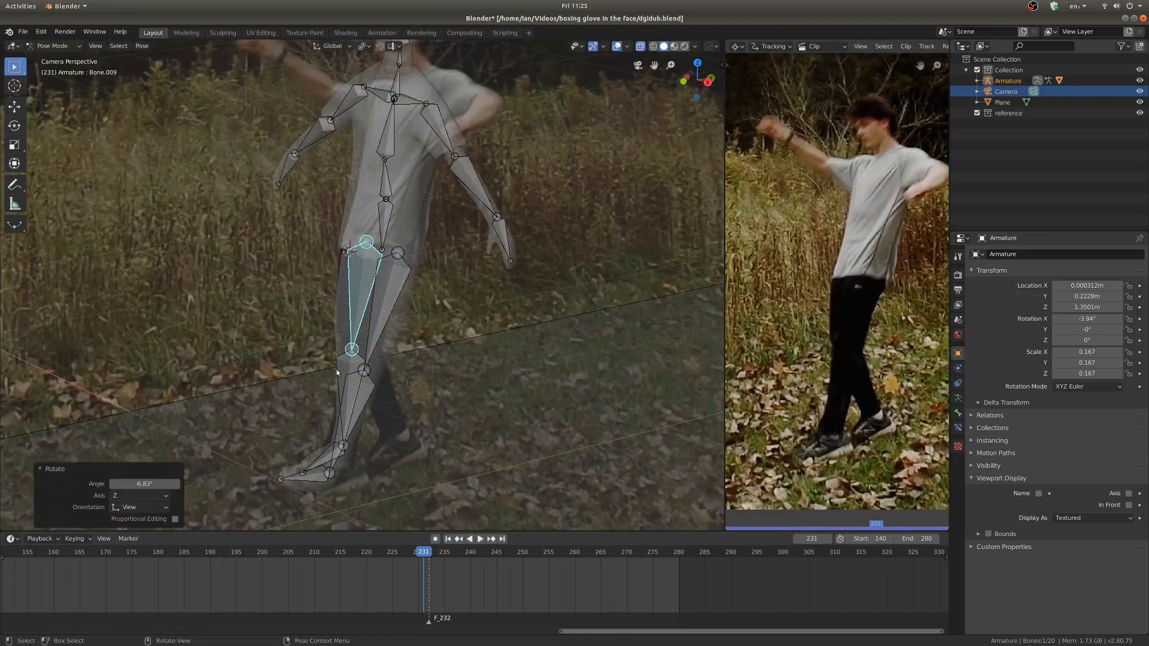
Step: Rotate the lower leg bone -34° in the view to match the actor's rear leg
{"action": "left_click", "coordinate": [344, 377]}
{"action": "key", "text": "r"}
{"action": "left_click", "coordinate": [384, 496]}
{"action": "scroll", "coordinate": [385, 497], "scroll_direction": "down", "scroll_amount": 1}
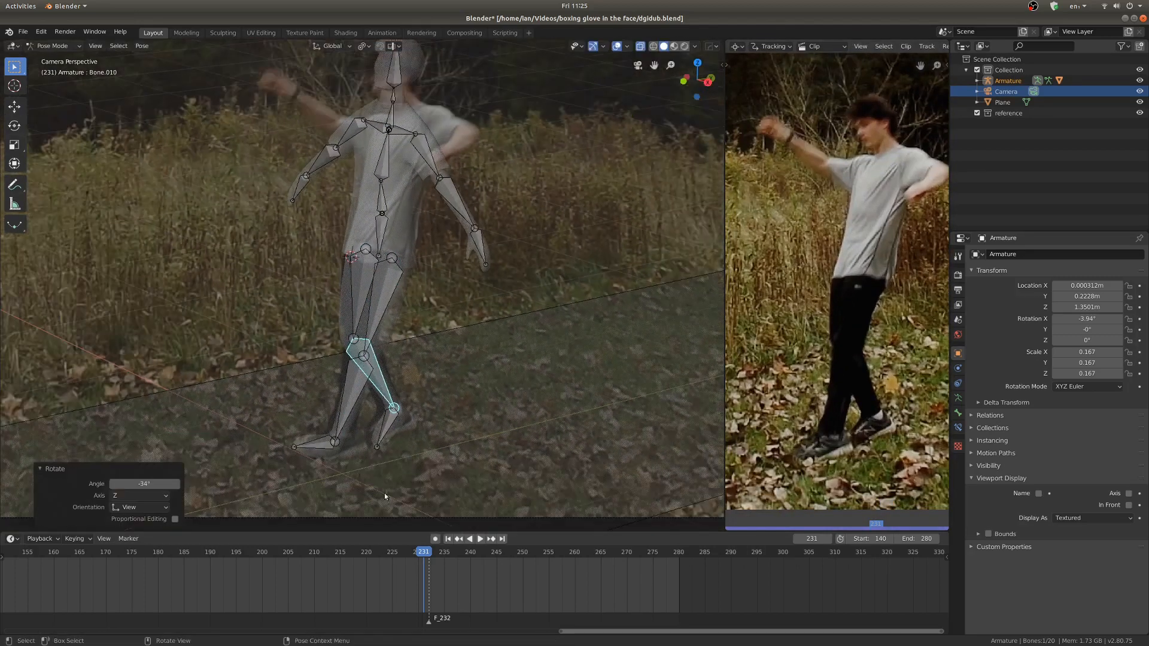
Step: Turn on auto keying, record the pose of all bones at frame 231 and adjust the lower leg bone's rotation
{"action": "key", "text": "a"}
{"action": "left_click", "coordinate": [435, 539]}
{"action": "key", "text": "g"}
{"action": "left_click", "coordinate": [393, 303]}
{"action": "left_click", "coordinate": [361, 293]}
{"action": "left_click", "coordinate": [379, 377]}
{"action": "key", "text": "r"}
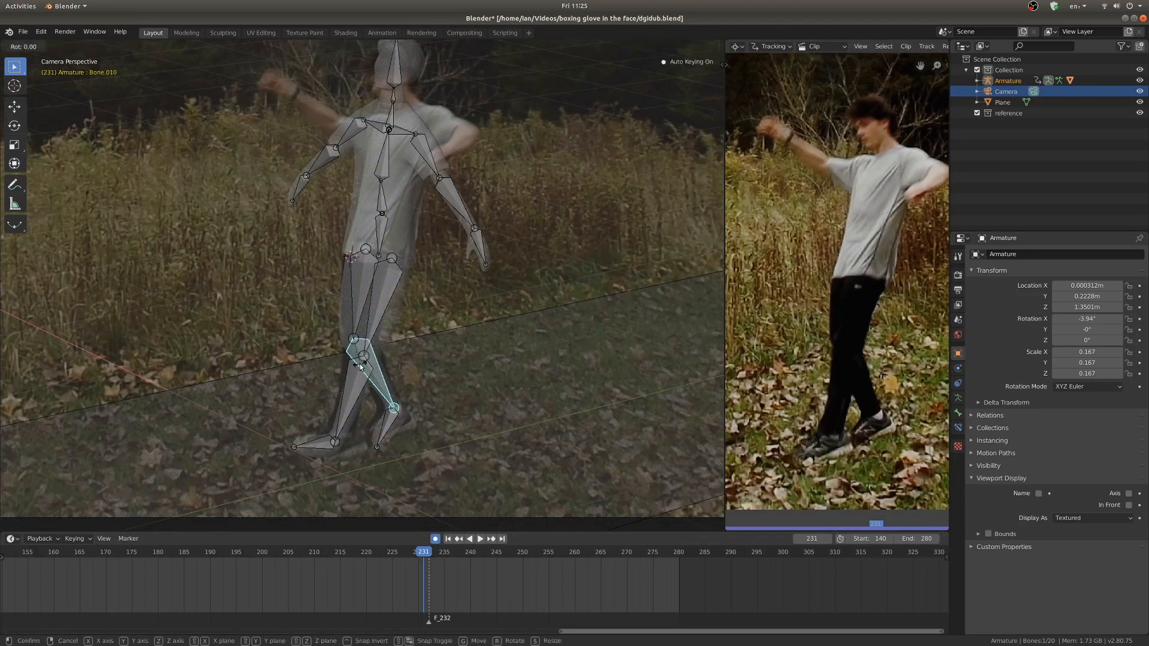
{"action": "left_click", "coordinate": [352, 398]}
Step: Rotate the spine bones in several passes so the torso leans like the actor's
{"action": "scroll", "coordinate": [393, 173], "scroll_direction": "up", "scroll_amount": 1}
{"action": "left_click", "coordinate": [438, 130]}
{"action": "left_click", "coordinate": [386, 354]}
{"action": "middle_click_drag", "start_coordinate": [438, 180], "coordinate": [410, 333], "text": "shift"}
{"action": "scroll", "coordinate": [413, 239], "scroll_direction": "up", "scroll_amount": 2}
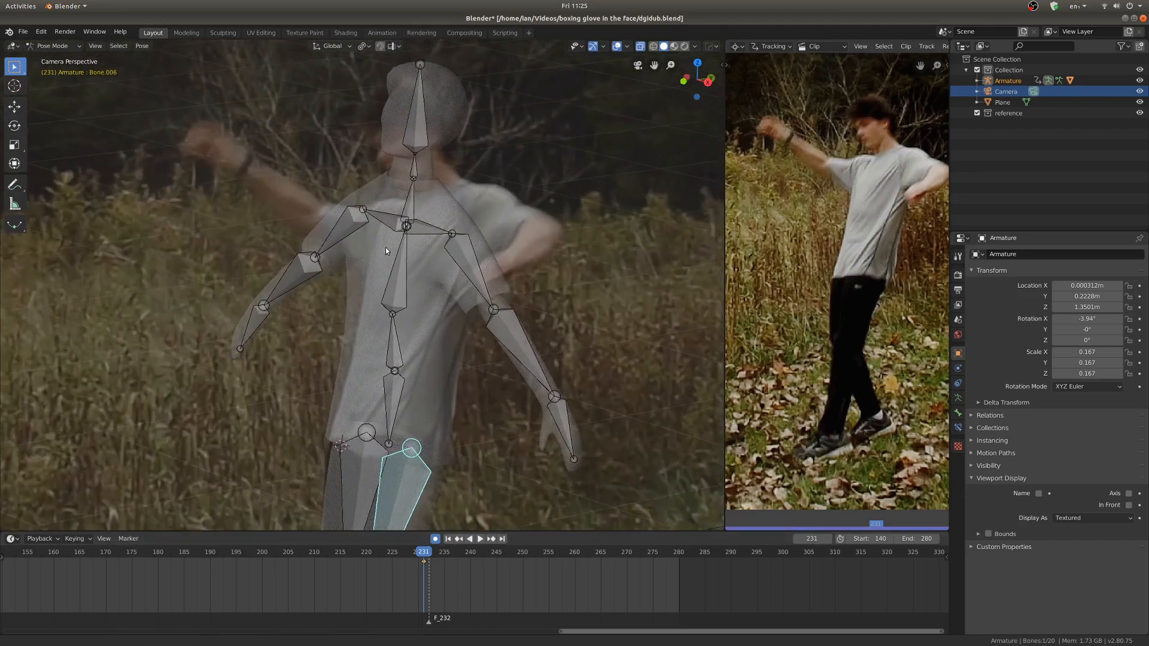
{"action": "left_click", "coordinate": [389, 354]}
{"action": "key", "text": "r"}
{"action": "left_click", "coordinate": [424, 282]}
{"action": "key", "text": "r"}
{"action": "key", "text": "r"}
{"action": "left_click", "coordinate": [431, 287]}
{"action": "key", "text": "r"}
{"action": "left_click", "coordinate": [438, 292]}
Step: Trackball-rotate the shoulder bone by -22.3° and 11.5° to follow the actor's raised shoulder
{"action": "left_click", "coordinate": [442, 238]}
{"action": "key", "text": "r"}
{"action": "left_click", "coordinate": [460, 219]}
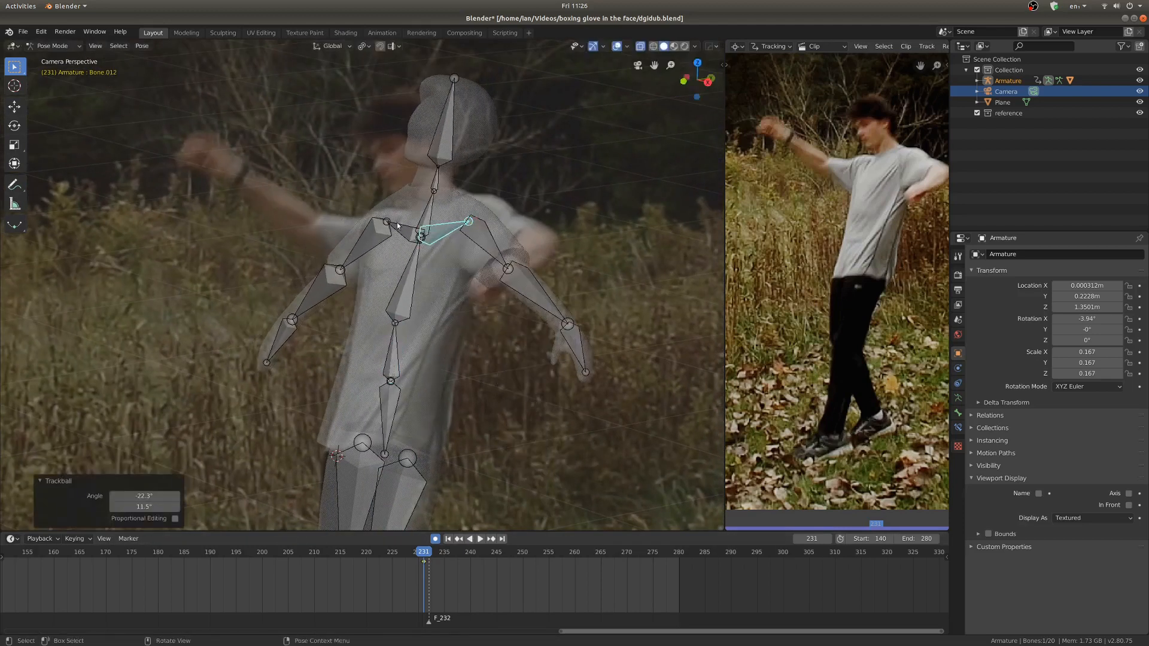
Step: Rotate the upper arm, forearm and hand bones of the outstretched arm to follow the actor's extended arm
{"action": "left_click", "coordinate": [356, 259]}
{"action": "key", "text": "r"}
{"action": "left_click", "coordinate": [304, 234]}
{"action": "left_click", "coordinate": [277, 236]}
{"action": "left_click", "coordinate": [461, 214]}
{"action": "left_click", "coordinate": [216, 166]}
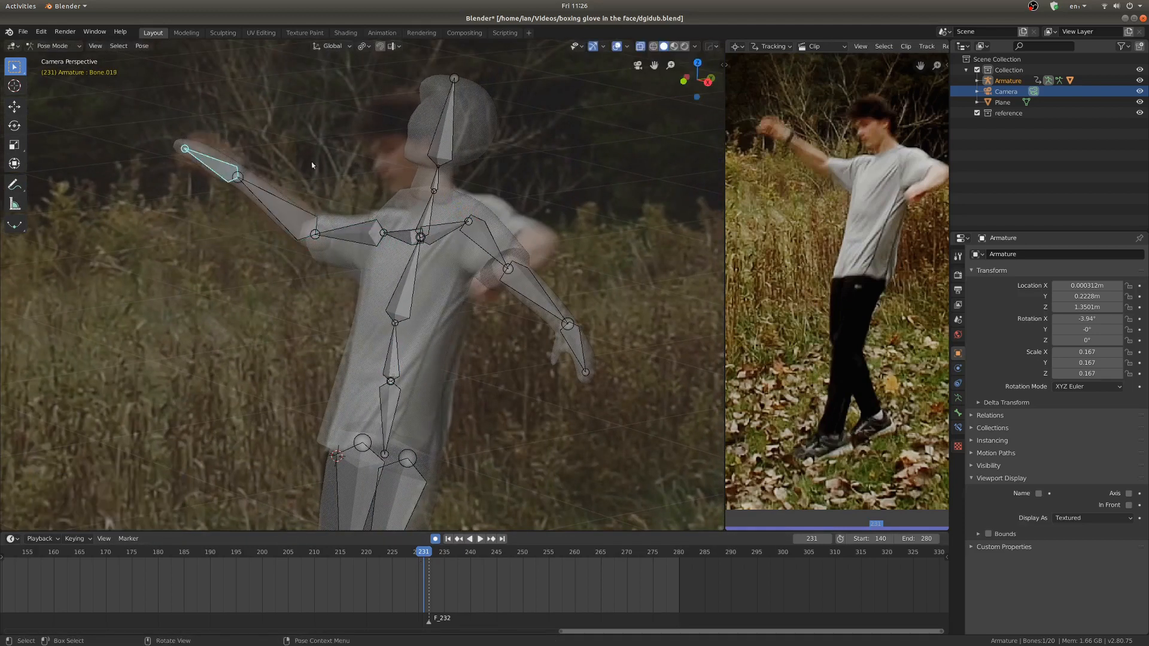
{"action": "left_click", "coordinate": [424, 137]}
Step: Trackball-rotate the upper arm and forearm bones of the other arm toward the actor's bent elbow
{"action": "left_click", "coordinate": [488, 244]}
{"action": "key", "text": "r"}
{"action": "key", "text": "r"}
{"action": "left_click", "coordinate": [564, 255]}
{"action": "left_click", "coordinate": [561, 242]}
{"action": "key", "text": "r"}
{"action": "key", "text": "r"}
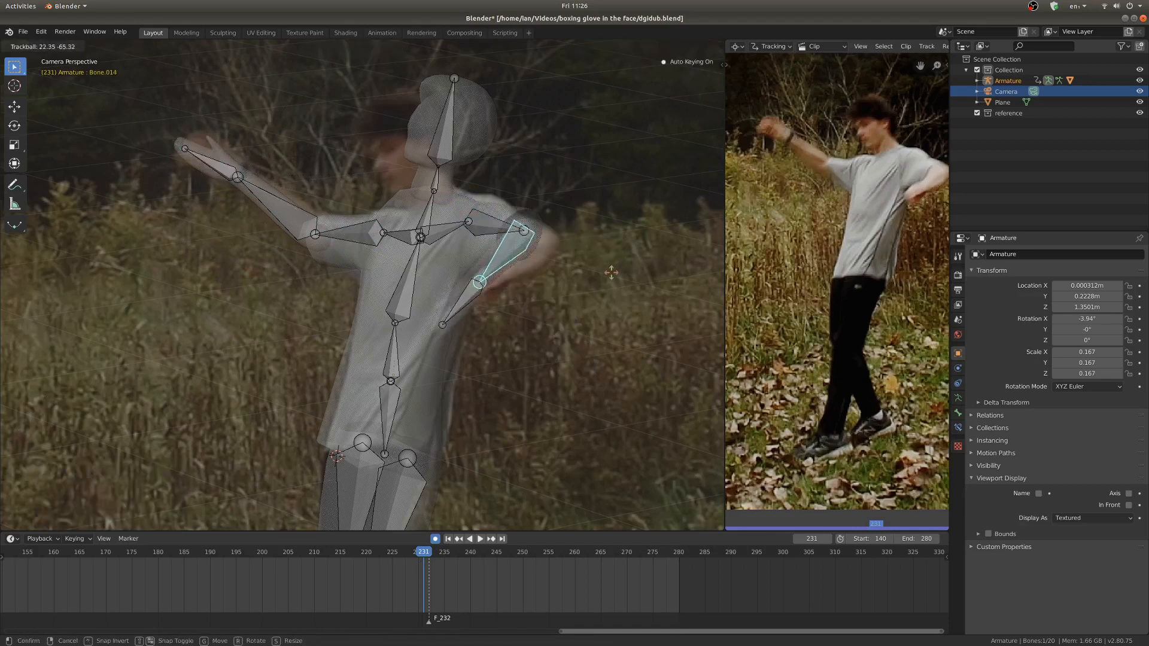
{"action": "left_click", "coordinate": [495, 235]}
Step: Refine the trackball rotation of the bent arm's upper arm and forearm so the hand sits near the actor's side
{"action": "left_click", "coordinate": [495, 235]}
{"action": "key", "text": "r"}
{"action": "key", "text": "r"}
{"action": "left_click", "coordinate": [562, 240]}
{"action": "left_click", "coordinate": [536, 264]}
{"action": "key", "text": "r"}
{"action": "key", "text": "r"}
{"action": "left_click", "coordinate": [520, 277]}
Step: Tilt the head bone to match the actor's head, show the textured character and turn the head about the Z axis
{"action": "middle_click_drag", "start_coordinate": [435, 186], "coordinate": [423, 258], "text": "shift"}
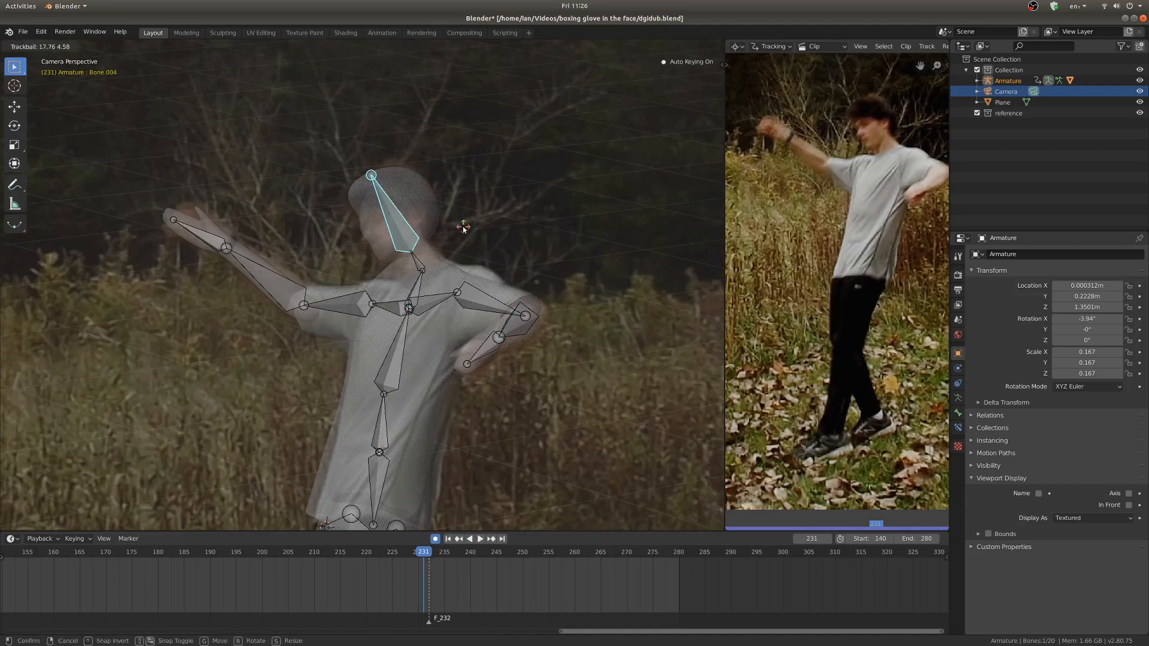
{"action": "left_click", "coordinate": [463, 230]}
{"action": "key", "text": "shift+z"}
{"action": "scroll", "coordinate": [563, 209], "scroll_direction": "up", "scroll_amount": 3}
{"action": "key", "text": "r"}
{"action": "key", "text": "z"}
{"action": "left_click", "coordinate": [464, 111]}
Step: Examine the posed double from another angle, through the camera and without its bones in Object Mode
{"action": "middle_click_drag", "start_coordinate": [464, 287], "coordinate": [335, 332]}
{"action": "key", "text": "KP_0"}
{"action": "scroll", "coordinate": [419, 335], "scroll_direction": "down", "scroll_amount": 3}
{"action": "middle_click_drag", "start_coordinate": [862, 299], "coordinate": [835, 352]}
{"action": "middle_click_drag", "start_coordinate": [444, 459], "coordinate": [456, 388], "text": "shift"}
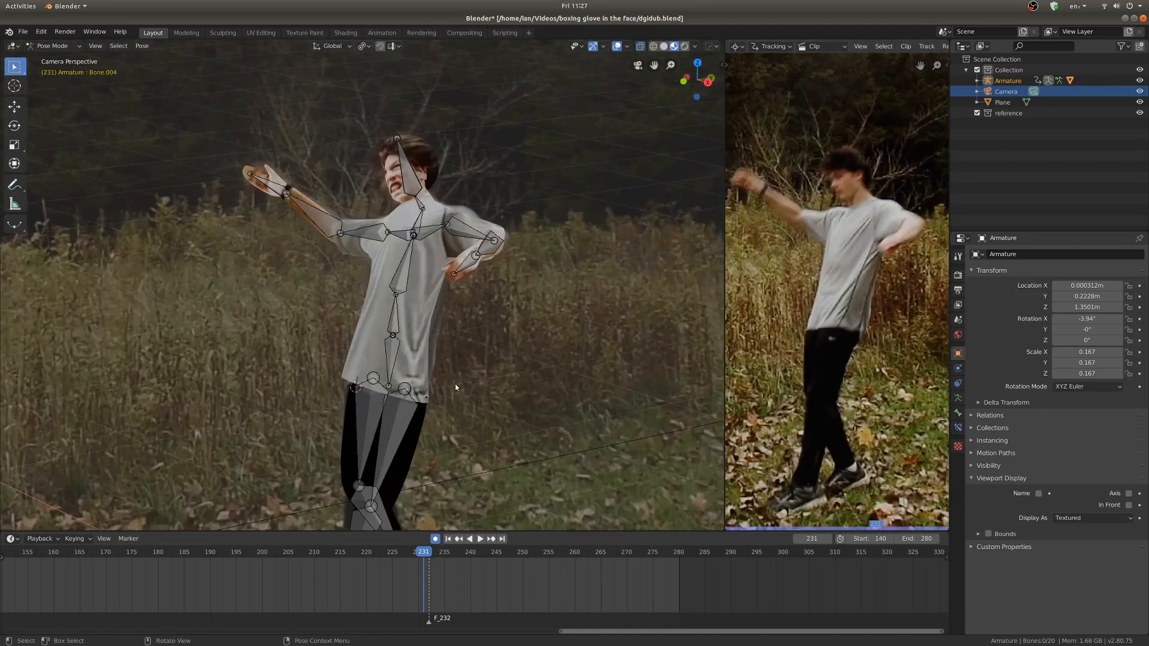
{"action": "key", "text": "ctrl+Tab"}
{"action": "scroll", "coordinate": [455, 388], "scroll_direction": "down", "scroll_amount": 2}
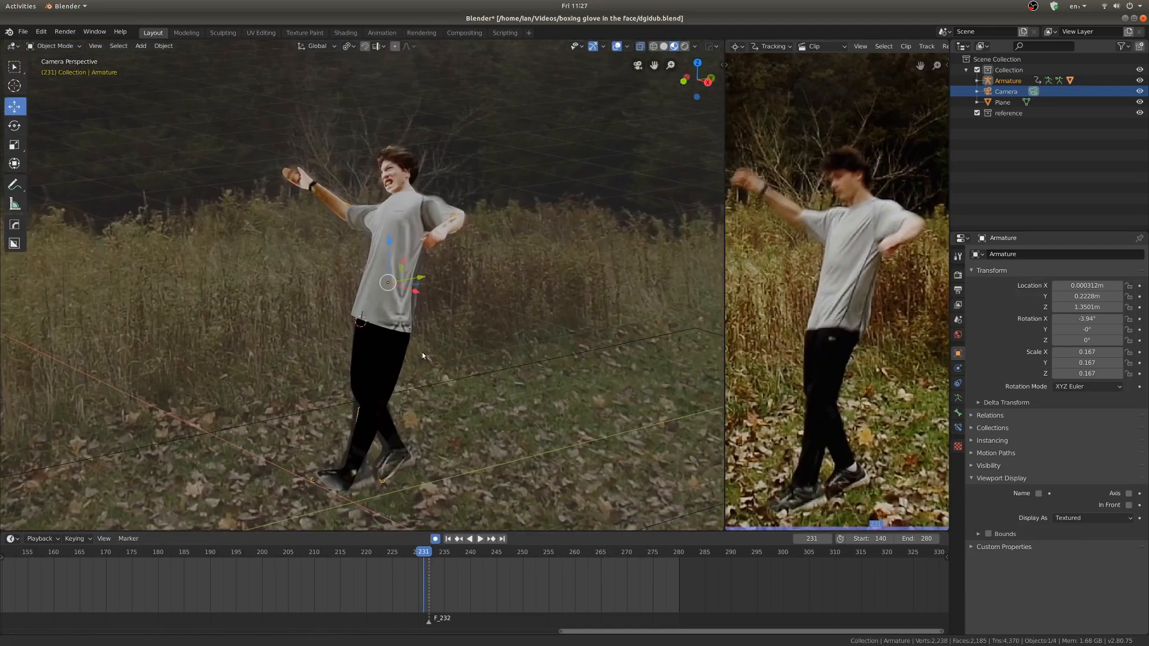
{"action": "scroll", "coordinate": [401, 359], "scroll_direction": "up", "scroll_amount": 1}
{"action": "key", "text": "ctrl+Tab"}
{"action": "scroll", "coordinate": [346, 426], "scroll_direction": "down", "scroll_amount": 1}
Step: Rotate the front lower leg bone -10.5° in the view and trackball-rotate its foot bone to match the actor's shoe
{"action": "key", "text": "a"}
{"action": "middle_click_drag", "start_coordinate": [346, 426], "coordinate": [342, 300], "text": "shift"}
{"action": "scroll", "coordinate": [344, 299], "scroll_direction": "up", "scroll_amount": 4}
{"action": "left_click", "coordinate": [363, 288]}
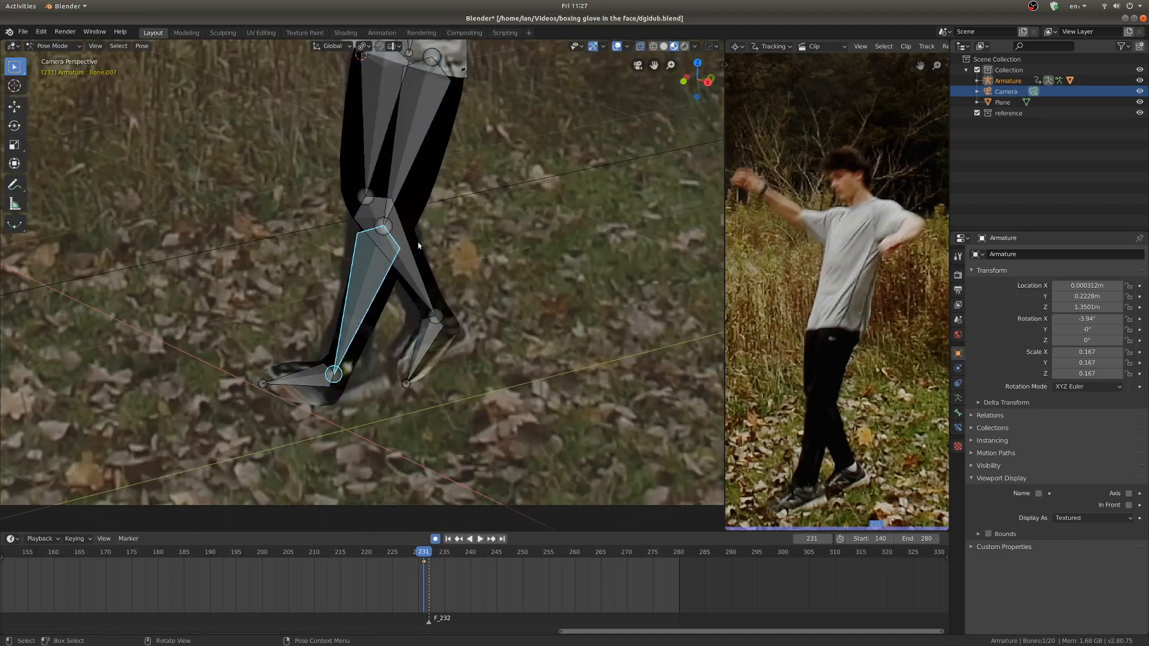
{"action": "middle_click_drag", "start_coordinate": [419, 245], "coordinate": [641, 411]}
{"action": "key", "text": "KP_0"}
{"action": "scroll", "coordinate": [372, 413], "scroll_direction": "up", "scroll_amount": 4}
{"action": "middle_click_drag", "start_coordinate": [372, 413], "coordinate": [360, 378], "text": "shift"}
{"action": "left_click", "coordinate": [372, 400]}
{"action": "scroll", "coordinate": [365, 371], "scroll_direction": "down", "scroll_amount": 2}
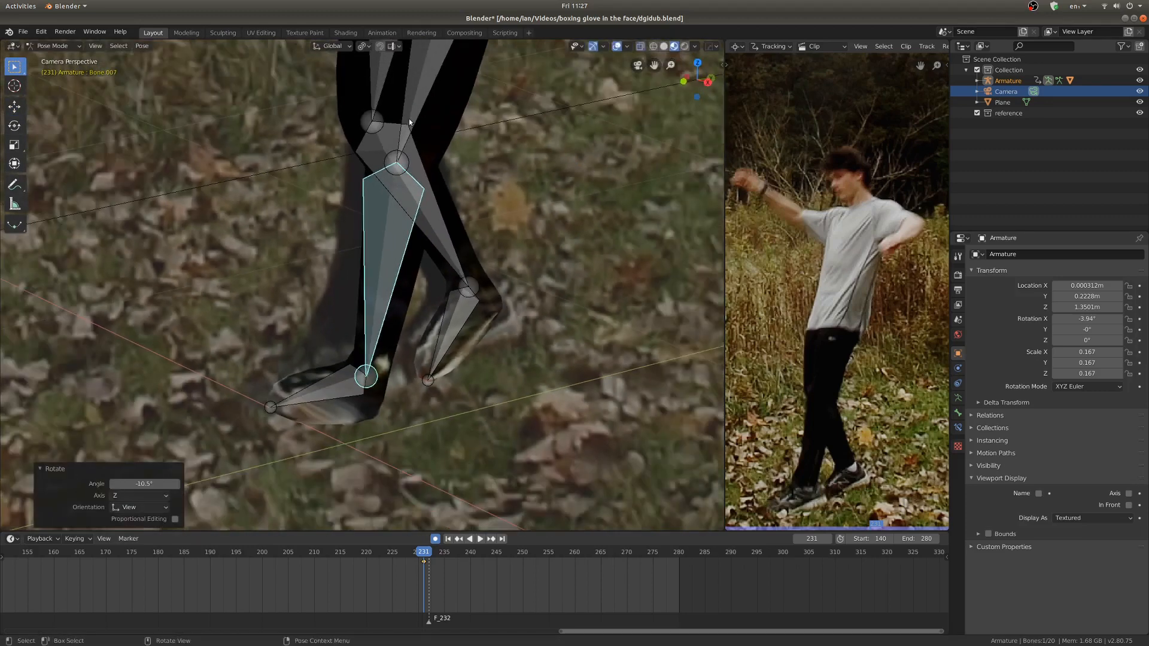
{"action": "left_click", "coordinate": [362, 353]}
{"action": "scroll", "coordinate": [389, 359], "scroll_direction": "down", "scroll_amount": 5}
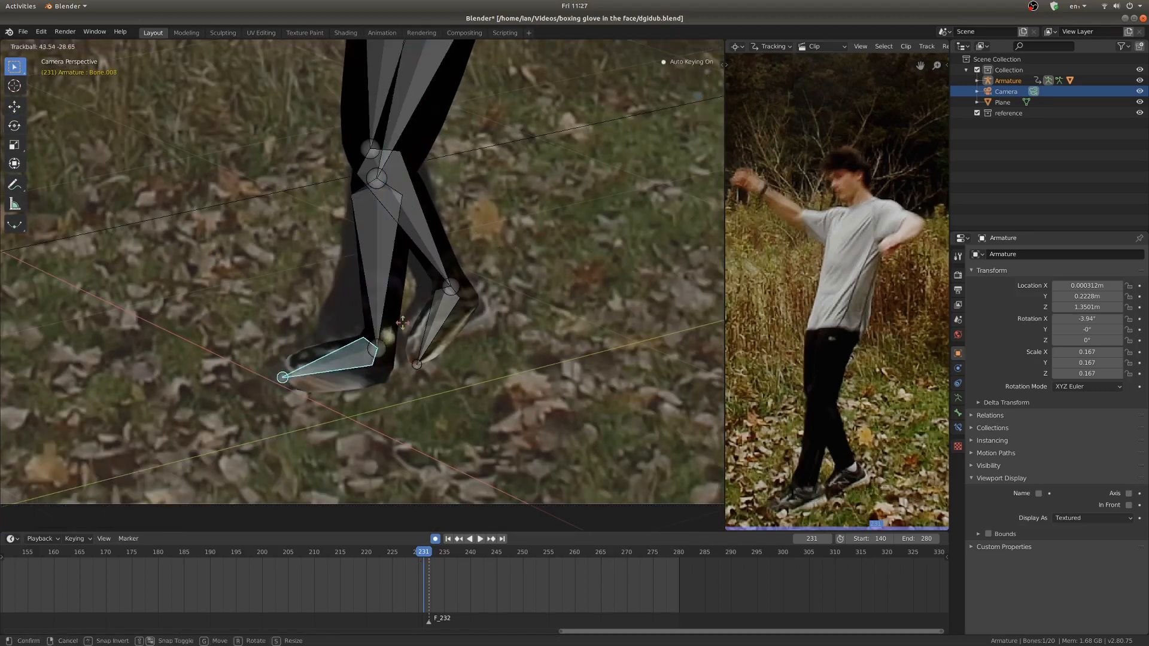
Step: Advance to frame 235 and insert a keyframe for the armature's pose
{"action": "key", "text": "Right"}
{"action": "key", "text": "Right"}
{"action": "key", "text": "Right"}
{"action": "key", "text": "Right"}
{"action": "middle_click_drag", "start_coordinate": [480, 379], "coordinate": [476, 421], "text": "shift"}
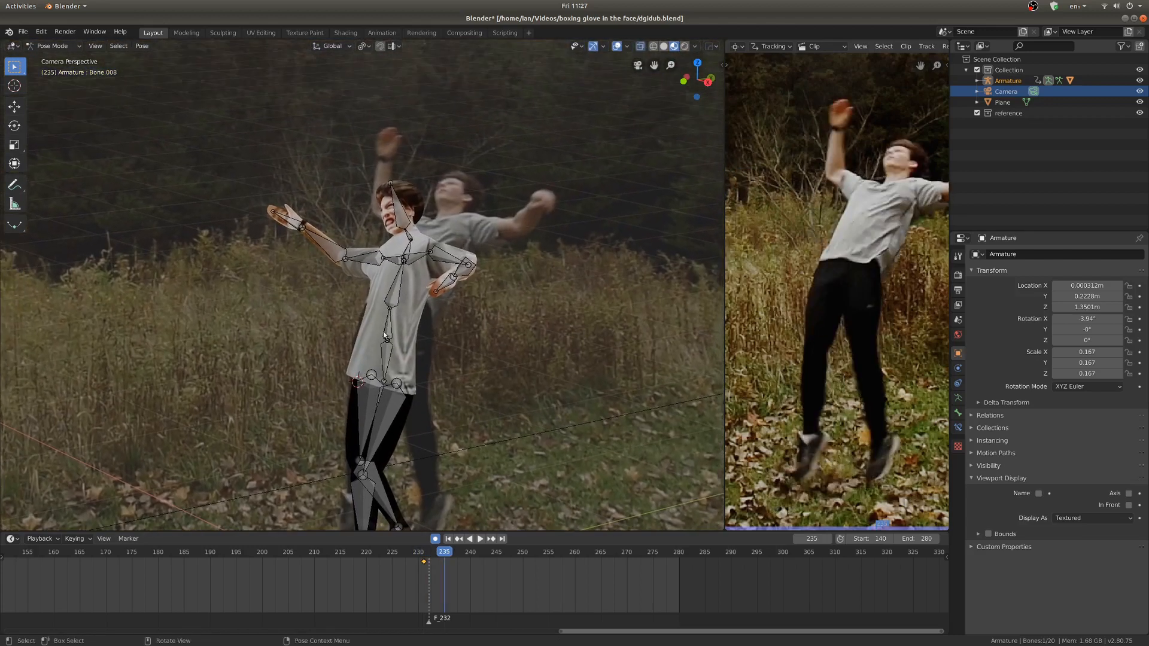
{"action": "key", "text": "i"}
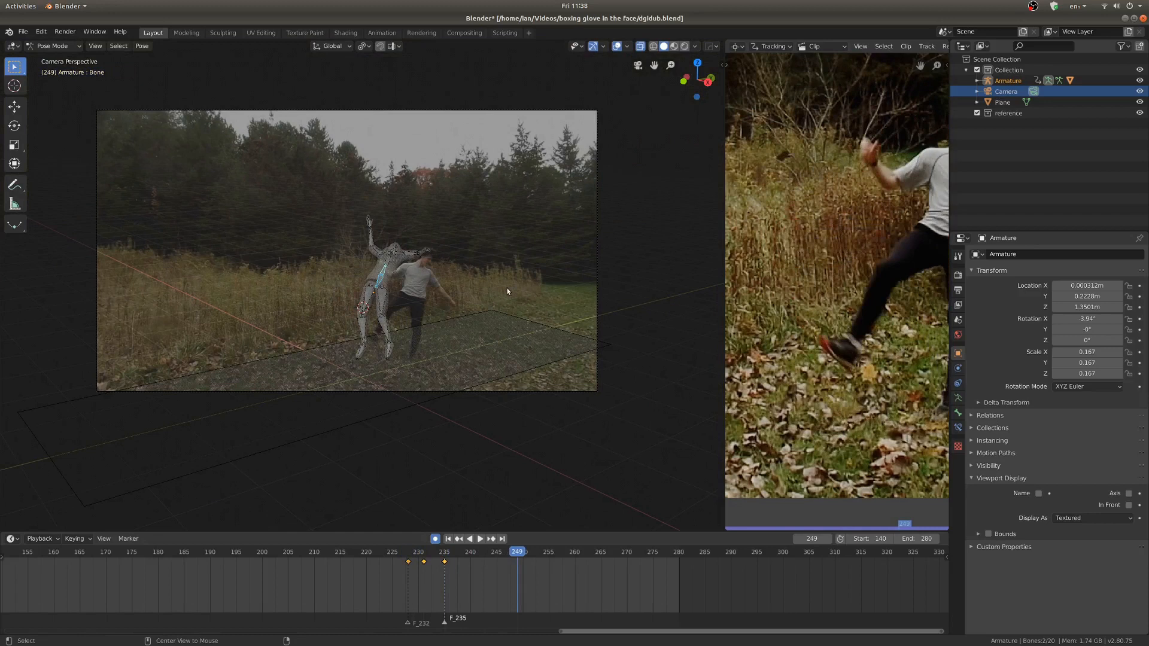
Step: At frame 249, rotate the body's root bones about the global X axis, move them past the actor and play back the fall
{"action": "key", "text": "r"}
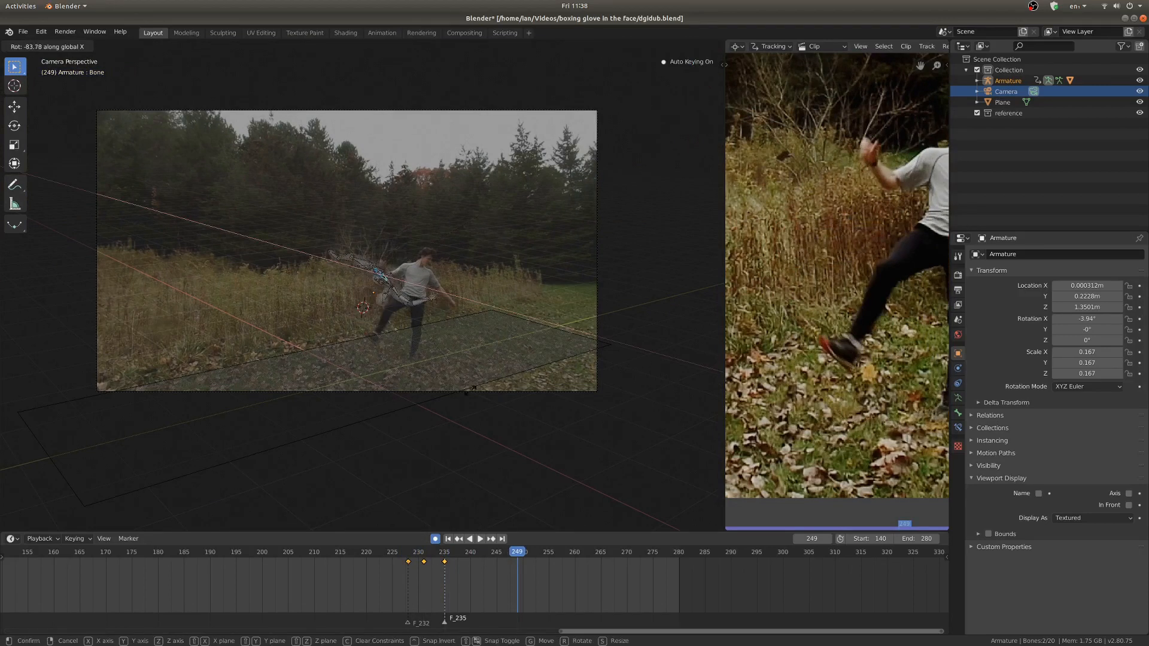
{"action": "key", "text": "Return"}
{"action": "key", "text": "g"}
{"action": "left_click", "coordinate": [538, 308]}
{"action": "key", "text": "space"}
{"action": "key", "text": "space"}
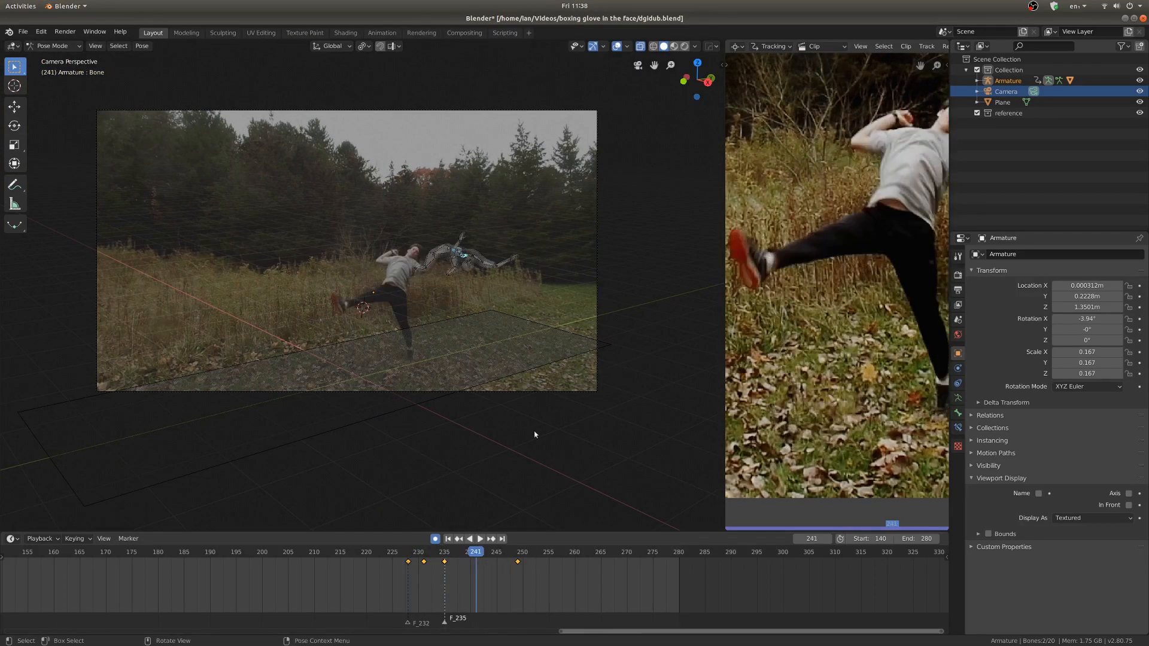
Step: Step through the fall and move the last pose keyframe to frame 247
{"action": "key", "text": "Right"}
{"action": "key", "text": "Right"}
{"action": "key", "text": "Right"}
{"action": "key", "text": "Right"}
{"action": "key", "text": "Right"}
{"action": "key", "text": "Right"}
{"action": "key", "text": "Right"}
{"action": "middle_click_drag", "start_coordinate": [553, 582], "coordinate": [547, 582]}
{"action": "left_click_drag", "start_coordinate": [511, 564], "coordinate": [537, 567]}
Step: At frame 244, move the body along the Z axis and play back the flight
{"action": "left_click_drag", "start_coordinate": [520, 579], "coordinate": [485, 590]}
{"action": "key", "text": "g"}
{"action": "key", "text": "z"}
{"action": "left_click", "coordinate": [508, 323]}
{"action": "right_click_drag", "start_coordinate": [508, 579], "coordinate": [485, 593], "text": "shift"}
{"action": "key", "text": "space"}
{"action": "key", "text": "space"}
Step: Select the neck bone and duplicate its frame 231 keyframe to frame 235
{"action": "scroll", "coordinate": [482, 333], "scroll_direction": "up", "scroll_amount": 2}
{"action": "key", "text": "ctrl+Tab"}
{"action": "middle_click_drag", "start_coordinate": [473, 335], "coordinate": [508, 310]}
{"action": "key", "text": "ctrl+Tab"}
{"action": "scroll", "coordinate": [538, 317], "scroll_direction": "up", "scroll_amount": 5}
{"action": "left_click", "coordinate": [593, 318]}
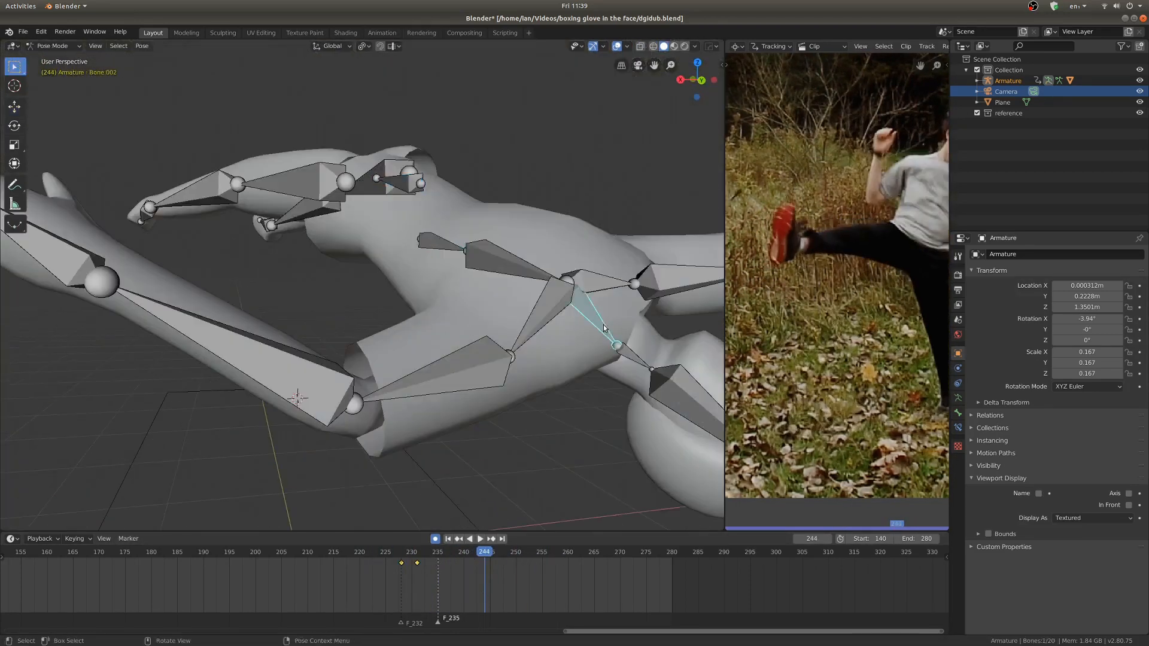
{"action": "scroll", "coordinate": [574, 324], "scroll_direction": "down", "scroll_amount": 7}
{"action": "right_click_drag", "start_coordinate": [486, 577], "coordinate": [438, 571], "text": "shift"}
{"action": "left_click", "coordinate": [417, 565]}
{"action": "key", "text": "shift+d"}
{"action": "left_click", "coordinate": [438, 565]}
{"action": "key", "text": "space"}
Step: Rotate the head bone at frame 247 and return to the camera view
{"action": "scroll", "coordinate": [539, 335], "scroll_direction": "up", "scroll_amount": 6}
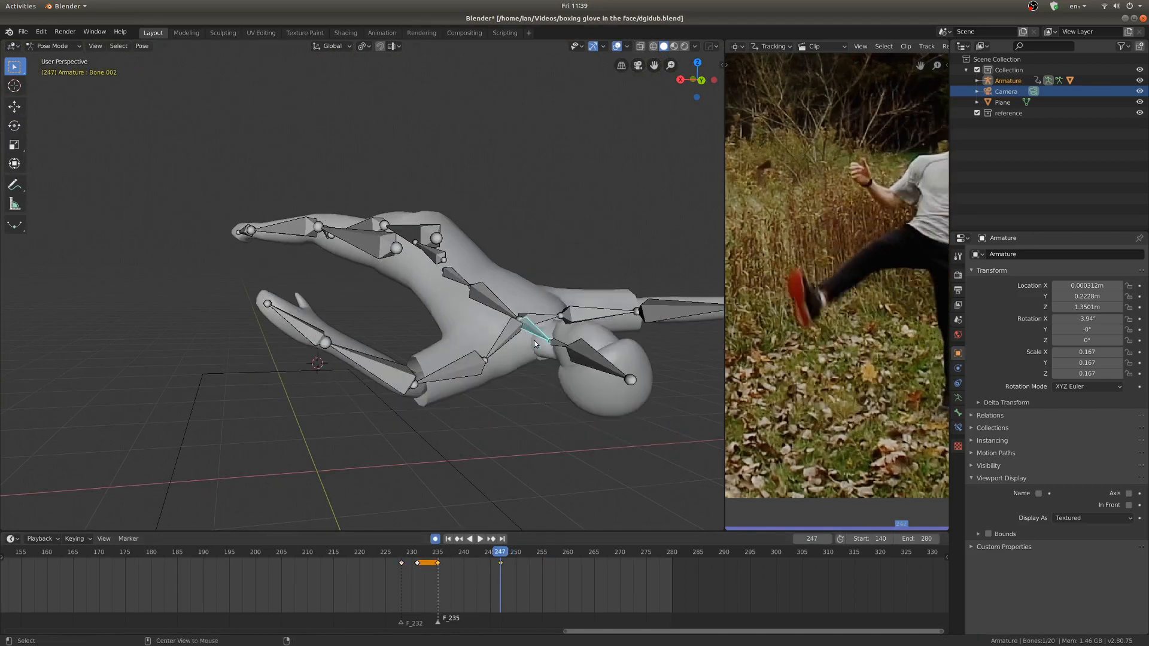
{"action": "left_click", "coordinate": [619, 382]}
{"action": "key", "text": "r"}
{"action": "scroll", "coordinate": [598, 359], "scroll_direction": "down", "scroll_amount": 8}
{"action": "key", "text": "KP_0"}
Step: Set the scene's end frame to 253 and play the animation from the start
{"action": "mouse_move", "coordinate": [537, 576]}
{"action": "right_mouse_down", "text": "shift"}
{"action": "mouse_move", "coordinate": [473, 579]}
{"action": "mouse_move", "coordinate": [531, 566]}
{"action": "right_mouse_up", "text": "shift"}
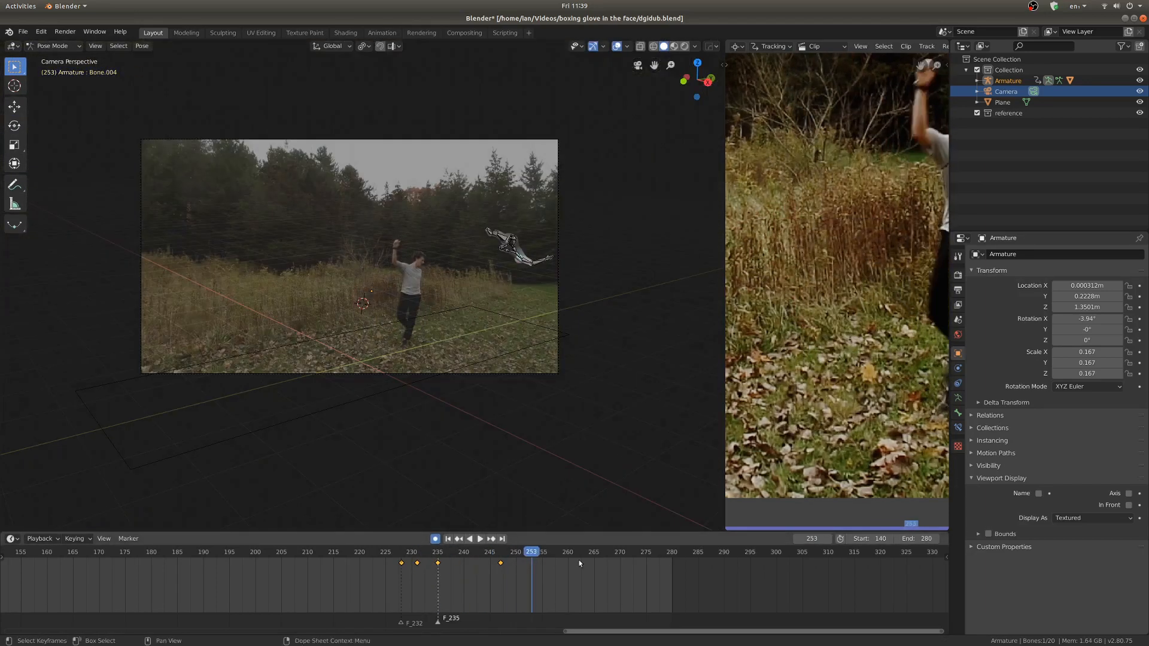
{"action": "key", "text": "ctrl+End"}
{"action": "right_click", "coordinate": [379, 564], "text": "shift"}
{"action": "key", "text": "space"}
{"action": "scroll", "coordinate": [422, 333], "scroll_direction": "up", "scroll_amount": 2}
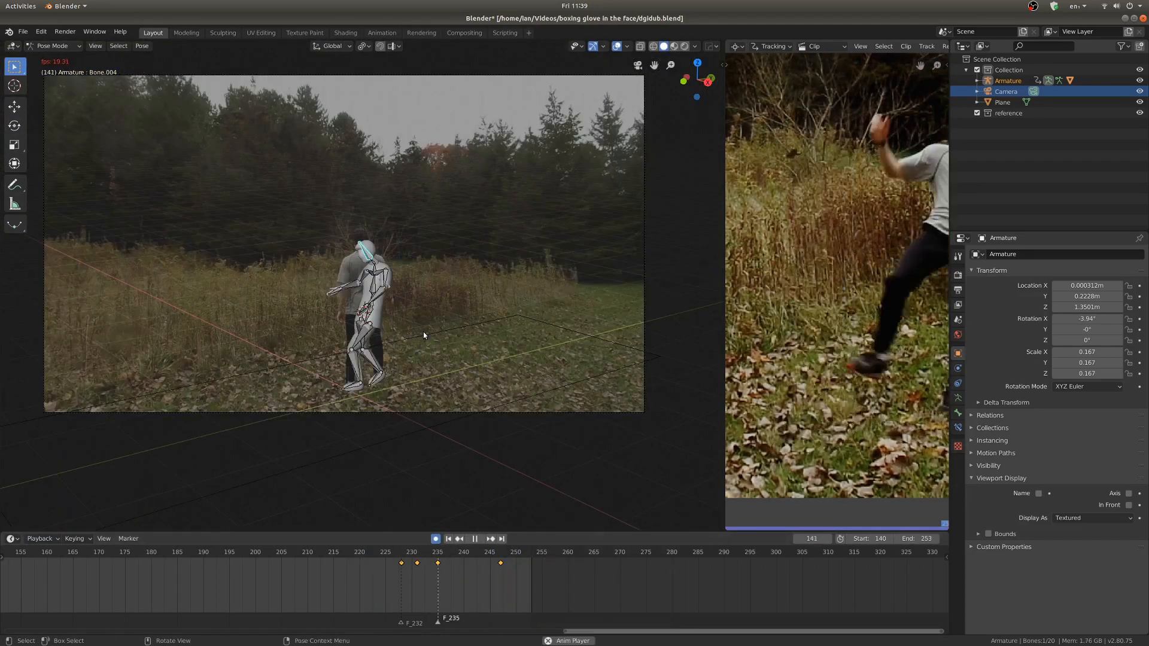
{"action": "key", "text": "space"}
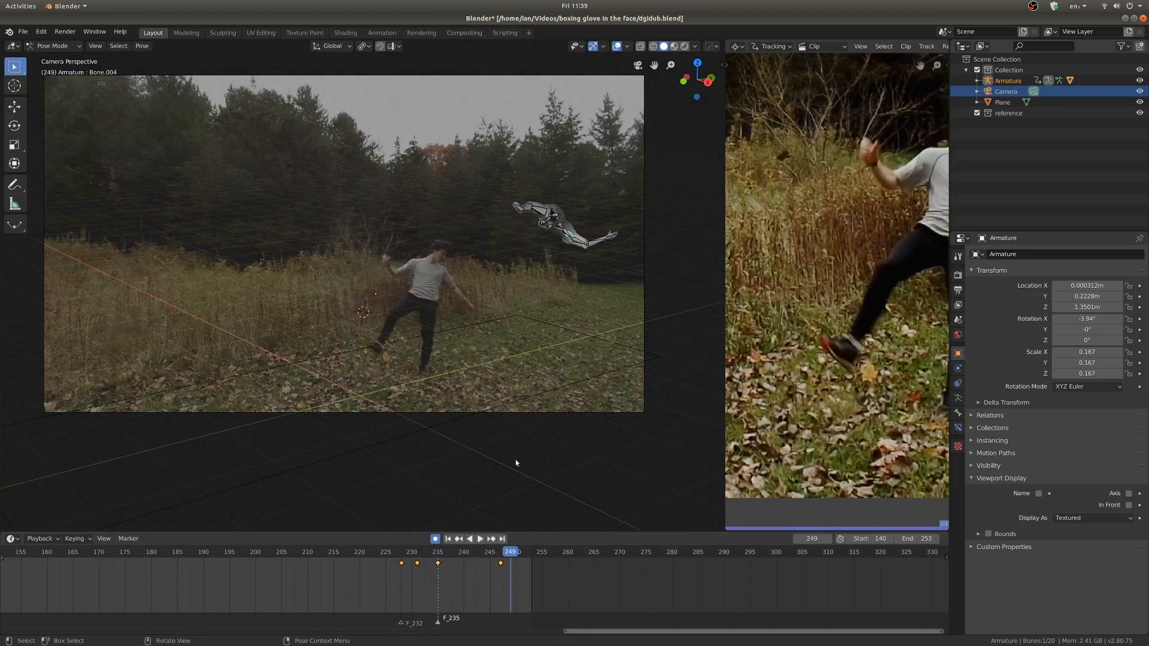
Step: Select all bones, advance to frame 254 and select the keyframe there
{"action": "scroll", "coordinate": [515, 460], "scroll_direction": "up", "scroll_amount": 2}
{"action": "key", "text": "a"}
{"action": "key", "text": "Right"}
{"action": "key", "text": "Right"}
{"action": "key", "text": "Right"}
{"action": "key", "text": "Right"}
{"action": "key", "text": "Right"}
{"action": "left_click", "coordinate": [537, 564]}
{"action": "middle_click_drag", "start_coordinate": [500, 491], "coordinate": [457, 514], "text": "shift"}
Step: Switch the timeline area to an enlarged Dope Sheet, change the selected keyframes' interpolation and play back the motion
{"action": "left_click", "coordinate": [78, 539]}
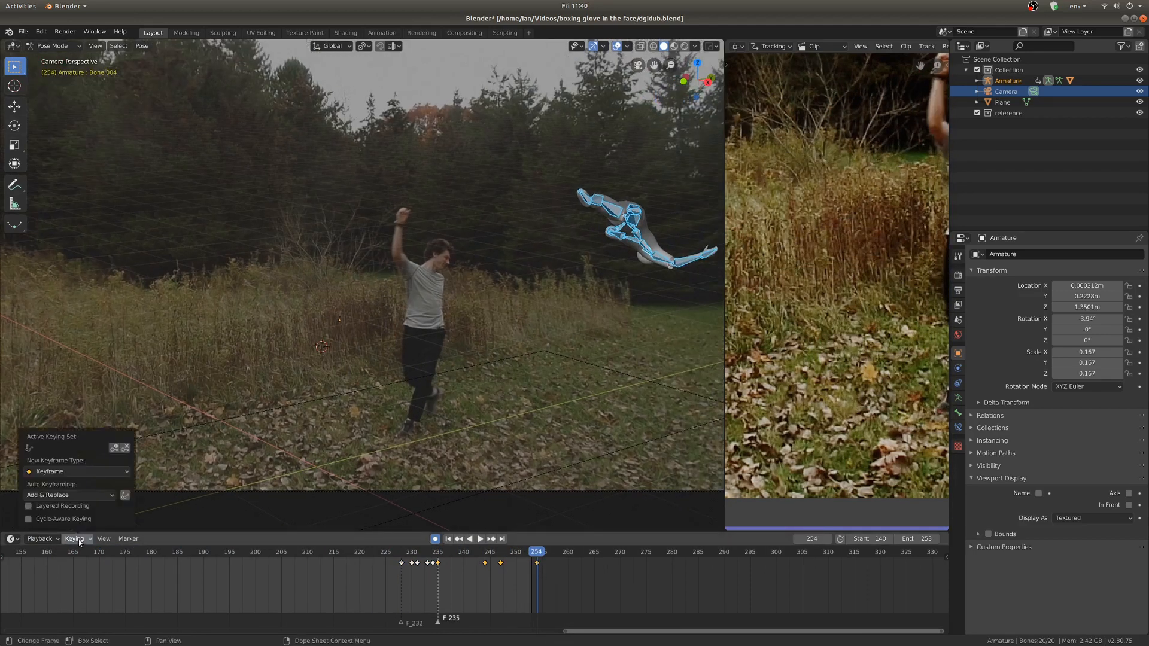
{"action": "left_click", "coordinate": [12, 539]}
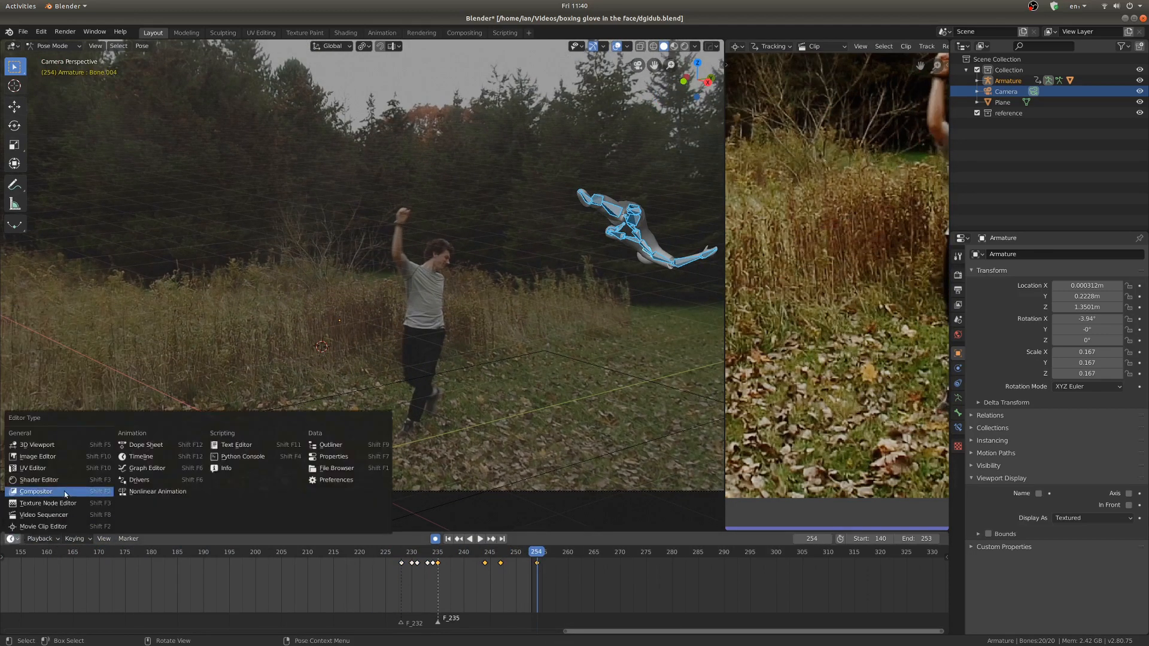
{"action": "left_click", "coordinate": [147, 445]}
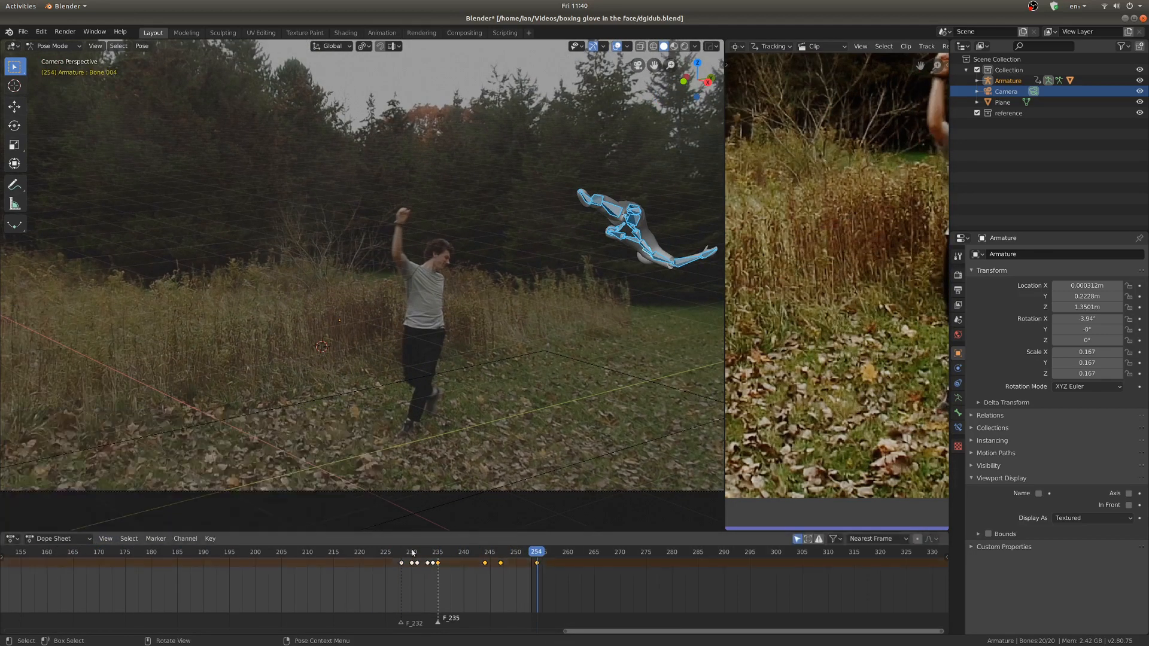
{"action": "left_click_drag", "start_coordinate": [132, 532], "coordinate": [132, 479]}
{"action": "left_click", "coordinate": [210, 485]}
{"action": "mouse_move", "coordinate": [299, 326]}
{"action": "left_click", "coordinate": [342, 349]}
{"action": "key", "text": "space"}
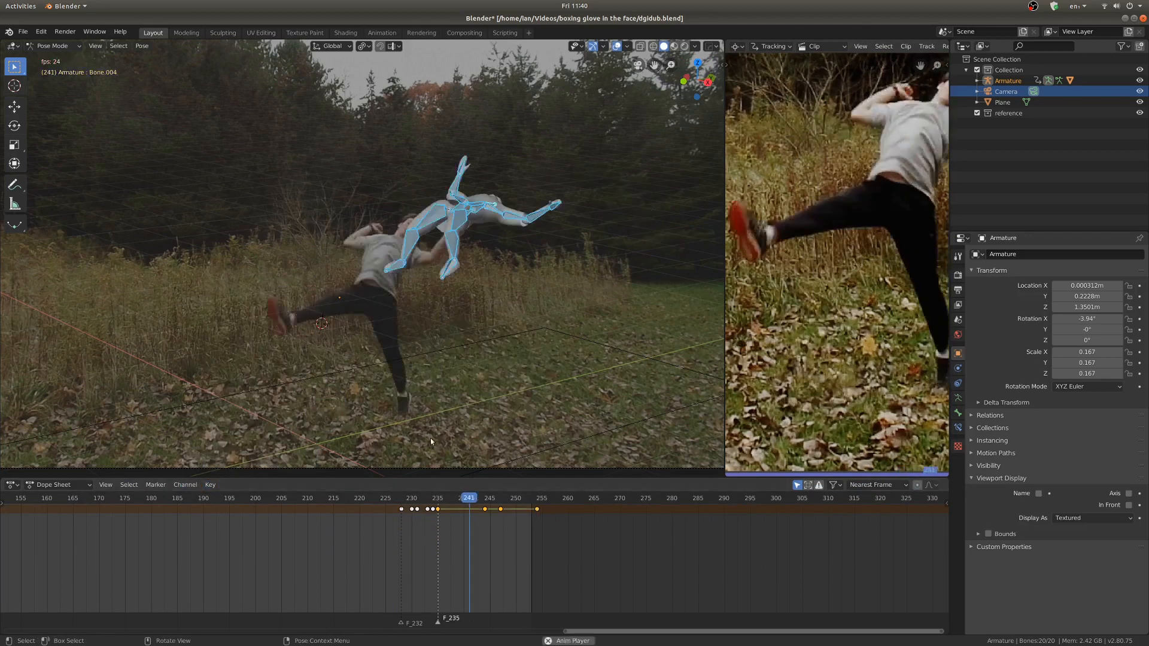
{"action": "key", "text": "space"}
Step: Select the keyframes at frames 244 and 247, change their interpolation and play the animation again
{"action": "left_click_drag", "start_coordinate": [474, 521], "coordinate": [510, 504]}
{"action": "left_click", "coordinate": [210, 485]}
{"action": "key", "text": "space"}
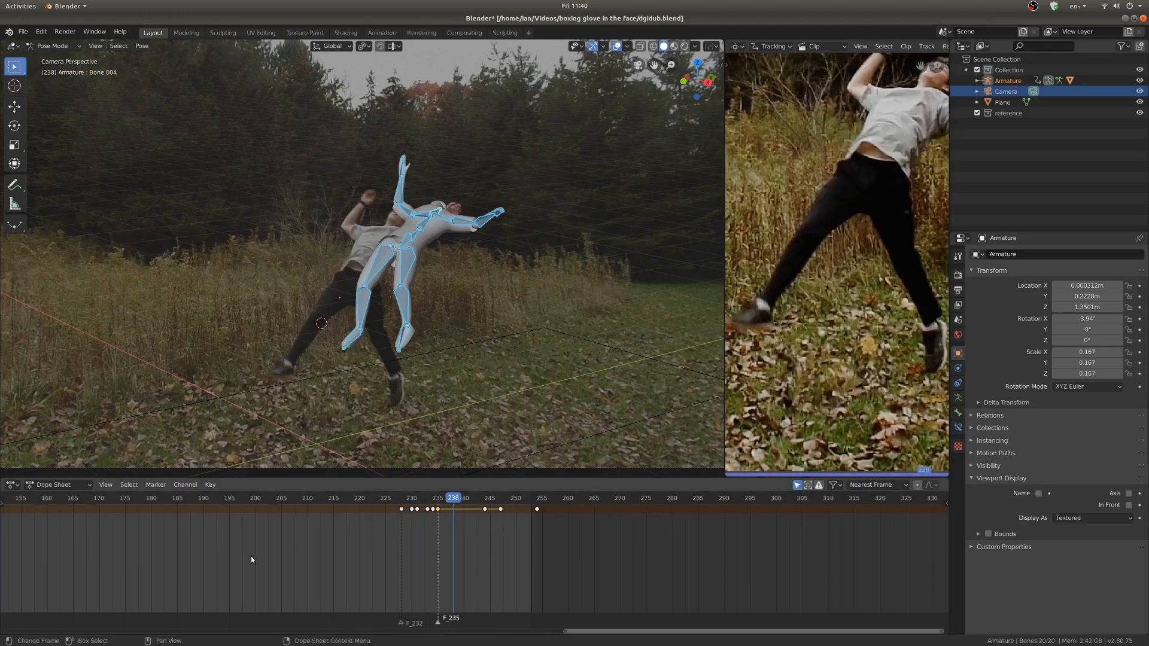
{"action": "left_click", "coordinate": [211, 485]}
{"action": "mouse_move", "coordinate": [263, 327]}
{"action": "left_click", "coordinate": [361, 349]}
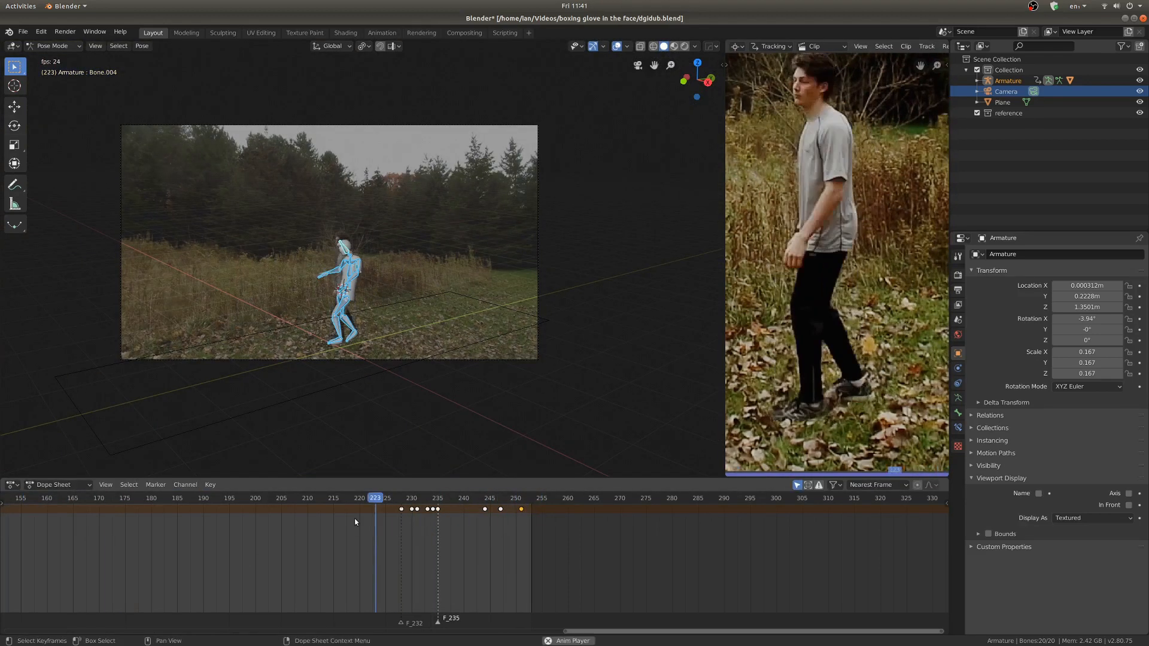
{"action": "scroll", "coordinate": [372, 517], "scroll_direction": "up", "scroll_amount": 2}
{"action": "key", "text": "Escape"}
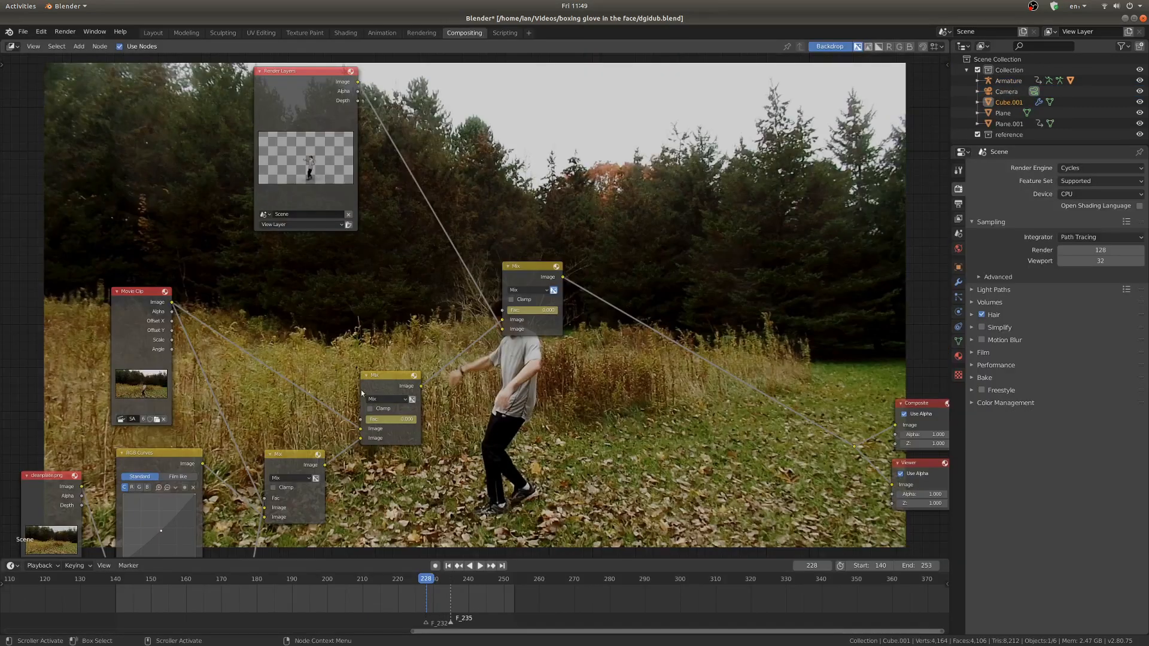
Step: Preview the outputs of the Render Layers and Mix nodes in the compositor backdrop
{"action": "scroll", "coordinate": [362, 393], "scroll_direction": "down", "scroll_amount": 2}
{"action": "middle_click_drag", "start_coordinate": [332, 346], "coordinate": [393, 338]}
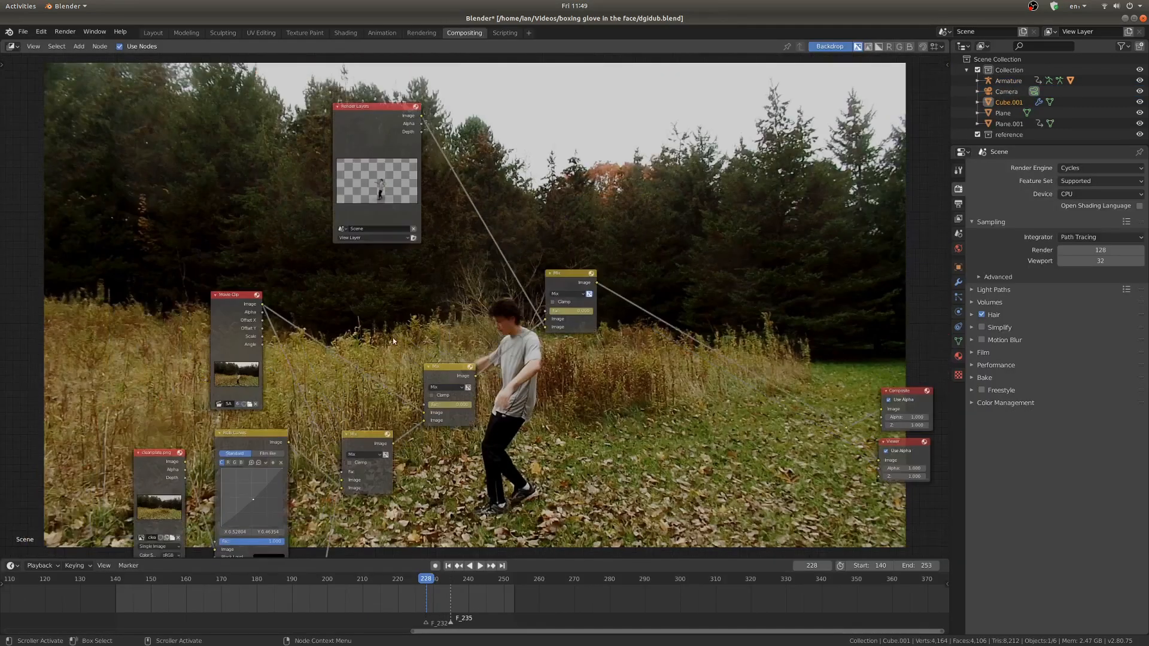
{"action": "left_click", "coordinate": [384, 130], "text": "ctrl+shift"}
{"action": "left_click", "coordinate": [440, 376], "text": "ctrl+shift"}
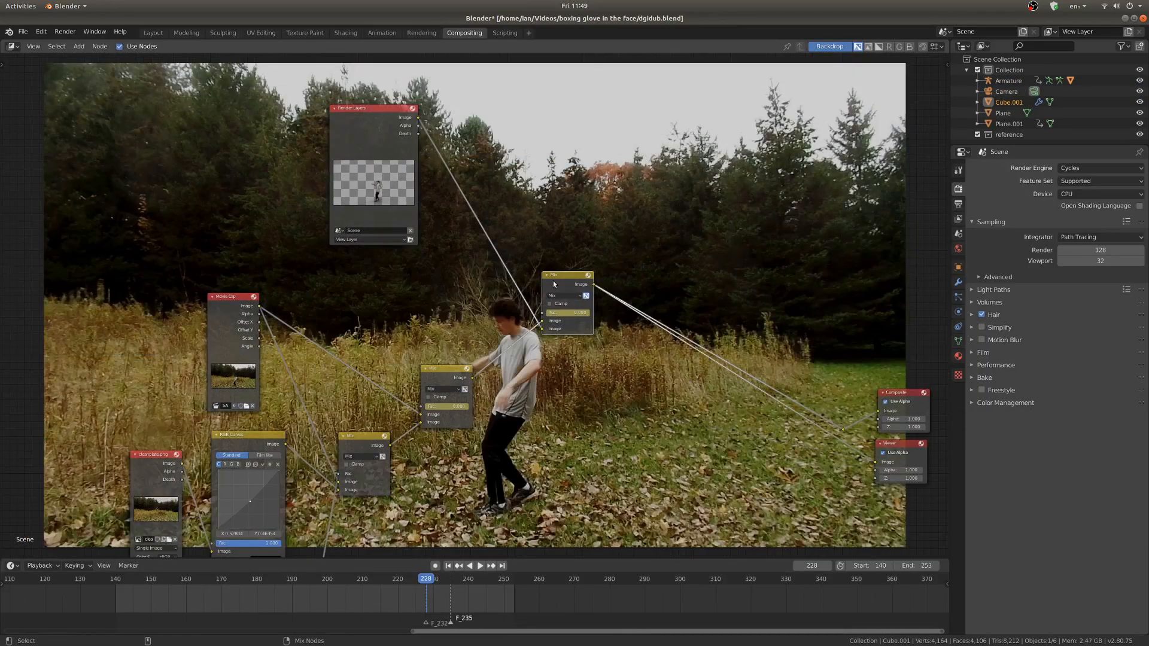
{"action": "scroll", "coordinate": [565, 292], "scroll_direction": "up", "scroll_amount": 4}
{"action": "scroll", "coordinate": [488, 600], "scroll_direction": "up", "scroll_amount": 3}
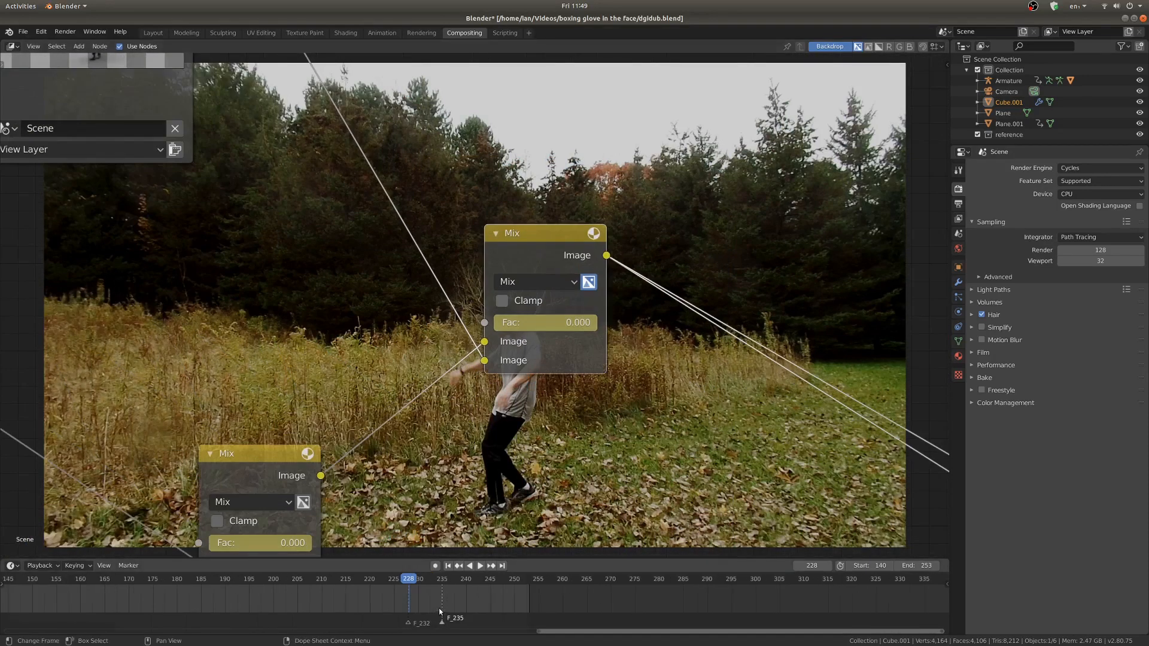
Step: Step from frame 228 to 235 and back to 230 to examine the animated Mix factors and the actor-to-double crossfade
{"action": "key", "text": "Right"}
{"action": "key", "text": "Right"}
{"action": "key", "text": "Right"}
{"action": "key", "text": "Right"}
{"action": "key", "text": "Right"}
{"action": "key", "text": "Right"}
{"action": "key", "text": "Right"}
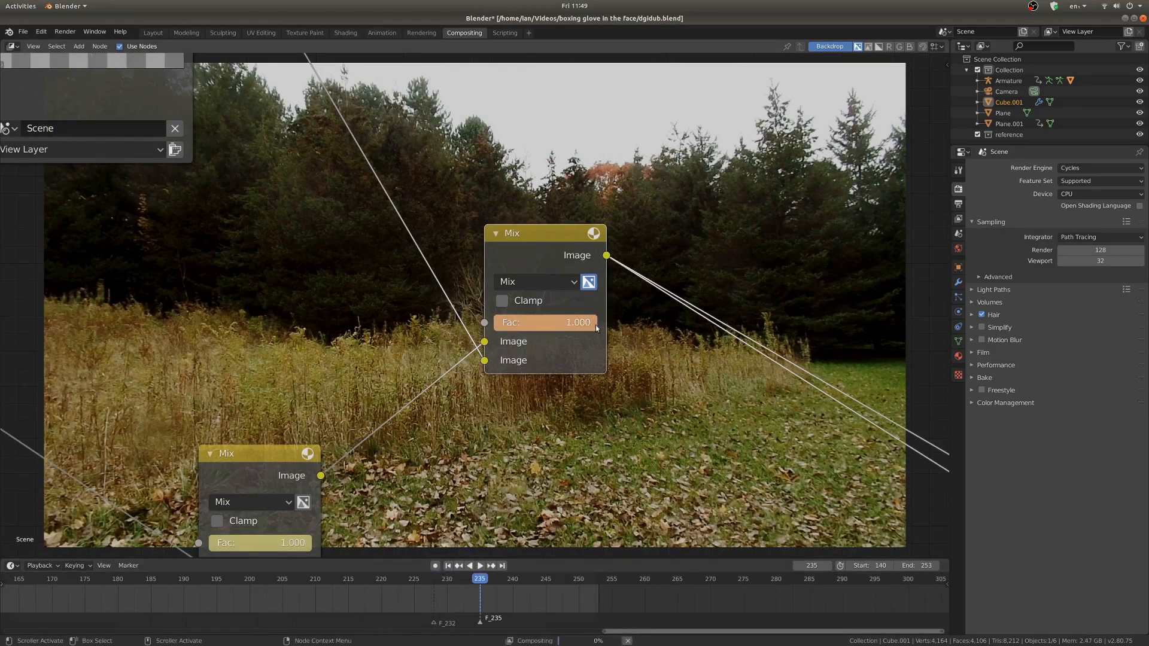
{"action": "middle_click_drag", "start_coordinate": [599, 386], "coordinate": [572, 341]}
{"action": "key", "text": "Left"}
{"action": "key", "text": "Left"}
{"action": "key", "text": "Left"}
{"action": "key", "text": "Left"}
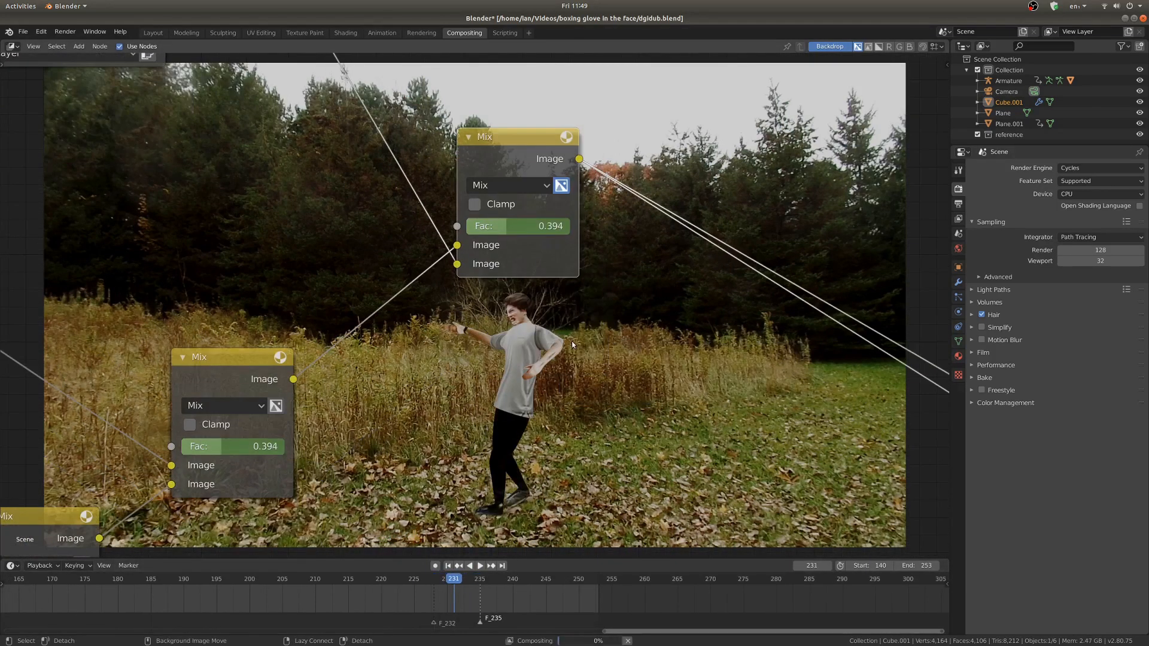
{"action": "key", "text": "Left"}
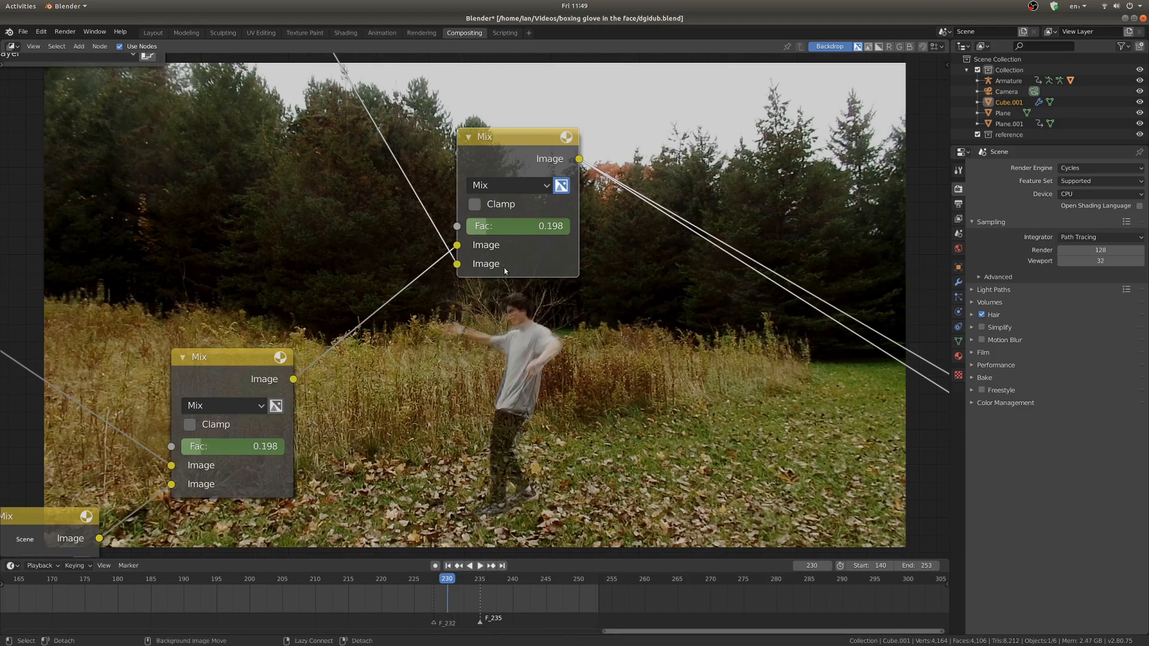
Step: At frame 234, set the upper Mix node's Fac to 1.000, keyframe it and step back to check the crossfade
{"action": "key", "text": "Right"}
{"action": "key", "text": "Right"}
{"action": "key", "text": "Right"}
{"action": "key", "text": "Right"}
{"action": "left_click_drag", "start_coordinate": [516, 228], "coordinate": [560, 232]}
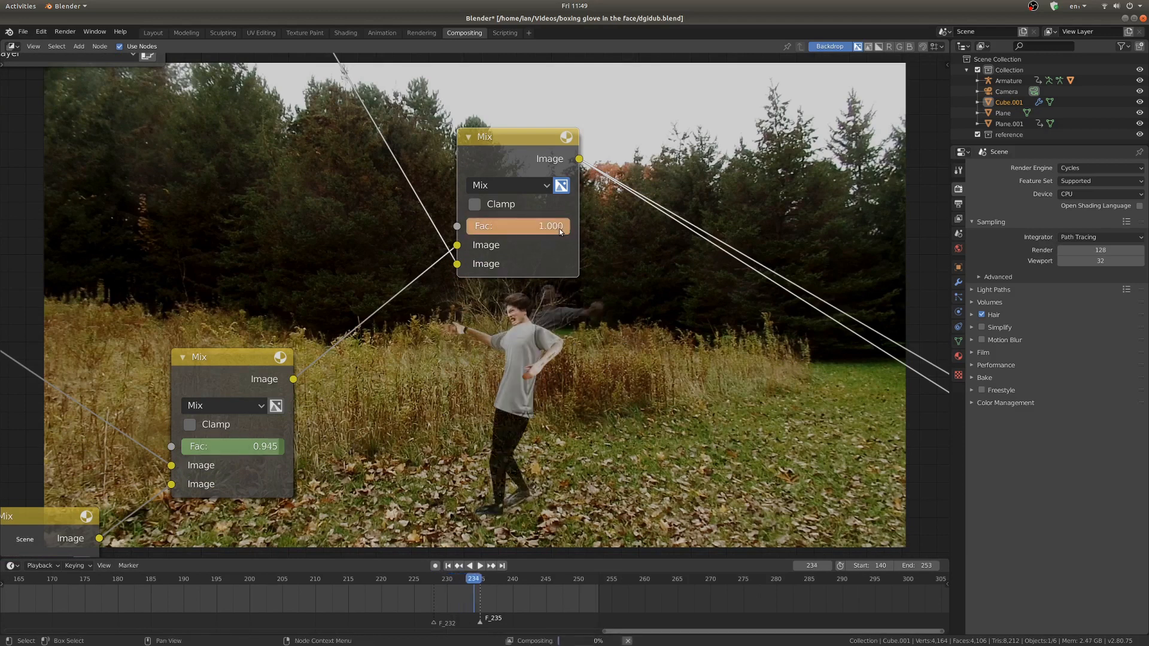
{"action": "key", "text": "i"}
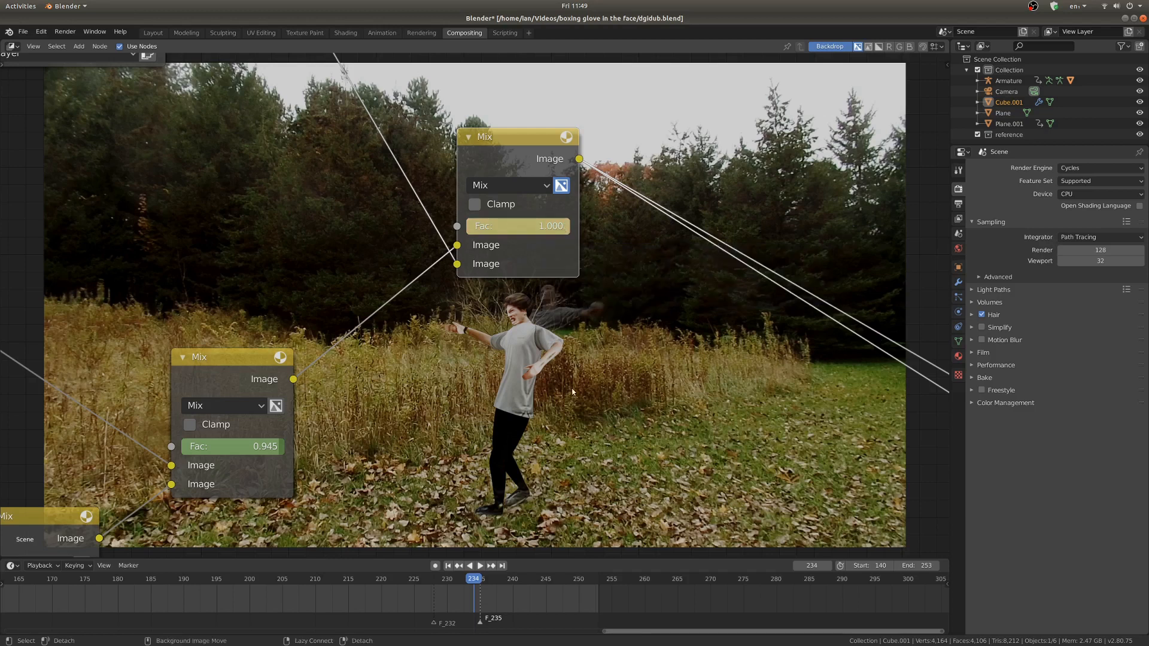
{"action": "key", "text": "Left"}
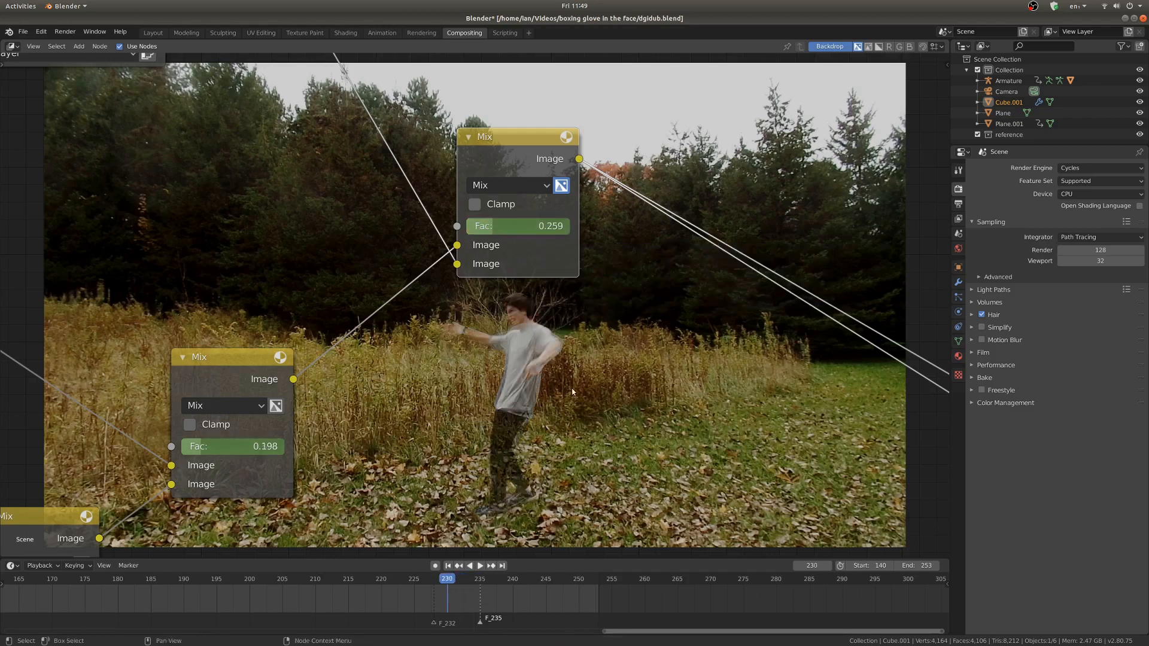
Step: Step between frames 228 and 233 to examine the animated Mix factors and the crossfade in the backdrop
{"action": "scroll", "coordinate": [572, 392], "scroll_direction": "down", "scroll_amount": 3}
{"action": "middle_click_drag", "start_coordinate": [557, 529], "coordinate": [512, 489]}
{"action": "scroll", "coordinate": [507, 486], "scroll_direction": "up", "scroll_amount": 3}
{"action": "key", "text": "Right"}
{"action": "key", "text": "Right"}
{"action": "key", "text": "Right"}
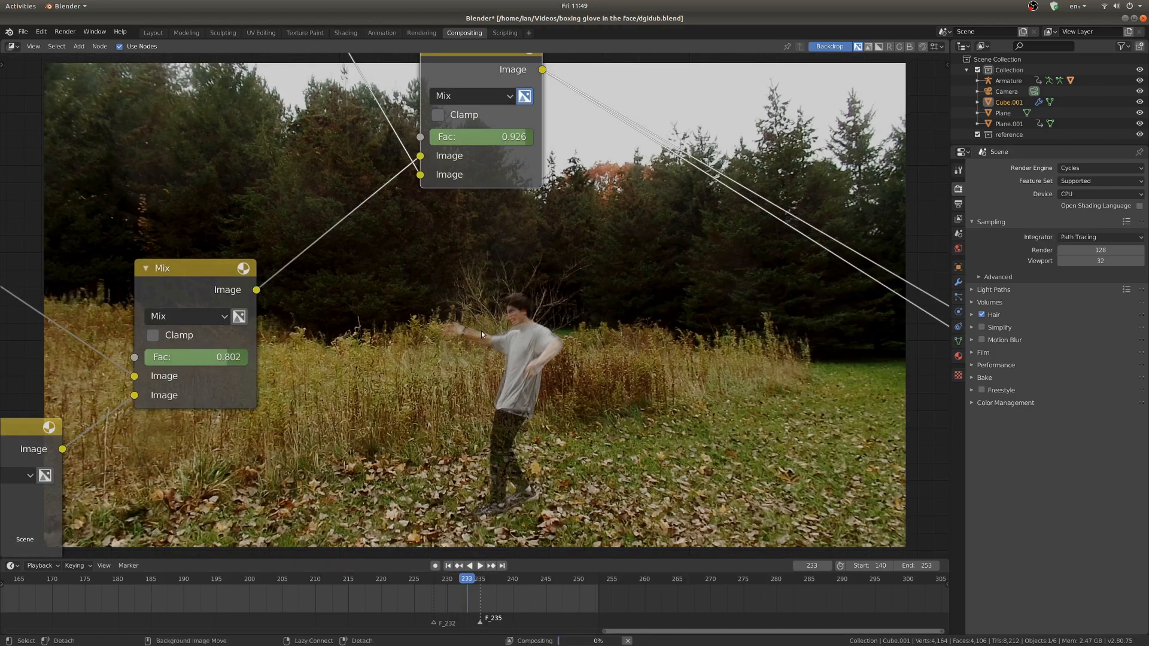
{"action": "key", "text": "Left"}
{"action": "key", "text": "Left"}
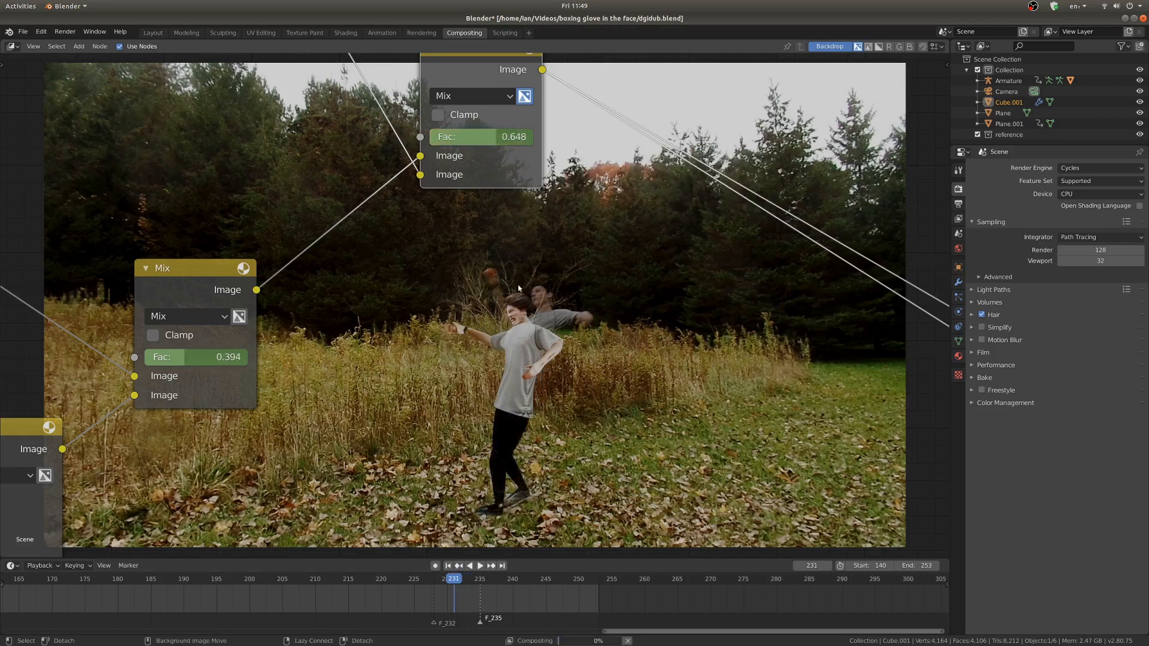
{"action": "key", "text": "Left"}
{"action": "key", "text": "Left"}
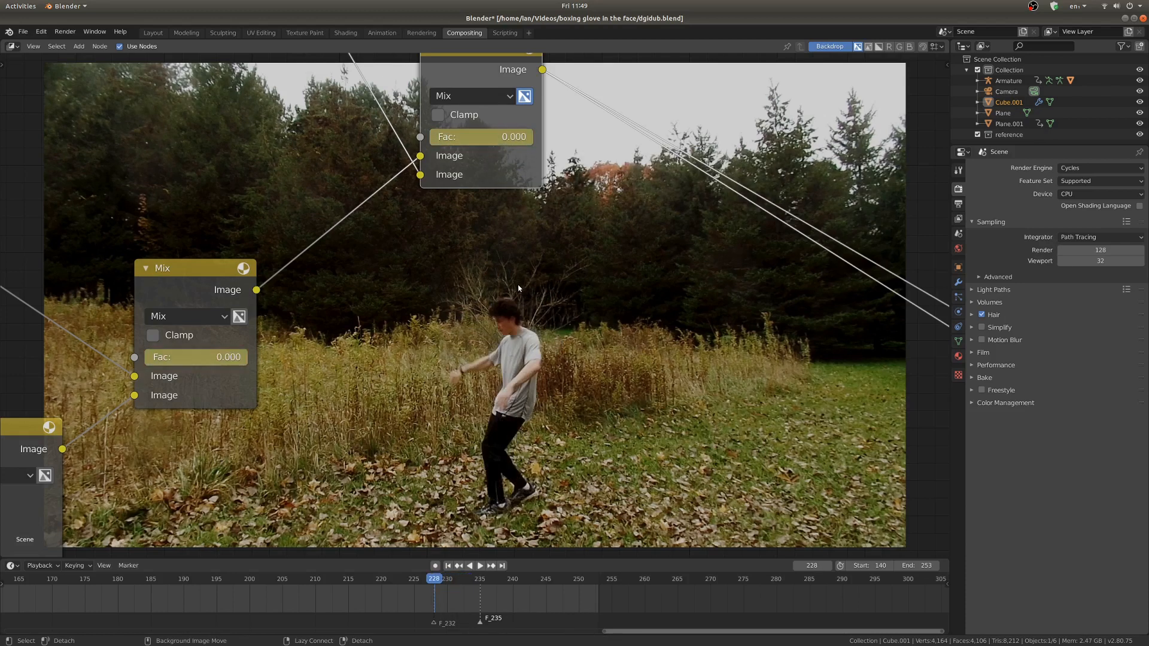
{"action": "key", "text": "Home"}
{"action": "scroll", "coordinate": [466, 361], "scroll_direction": "up", "scroll_amount": 1}
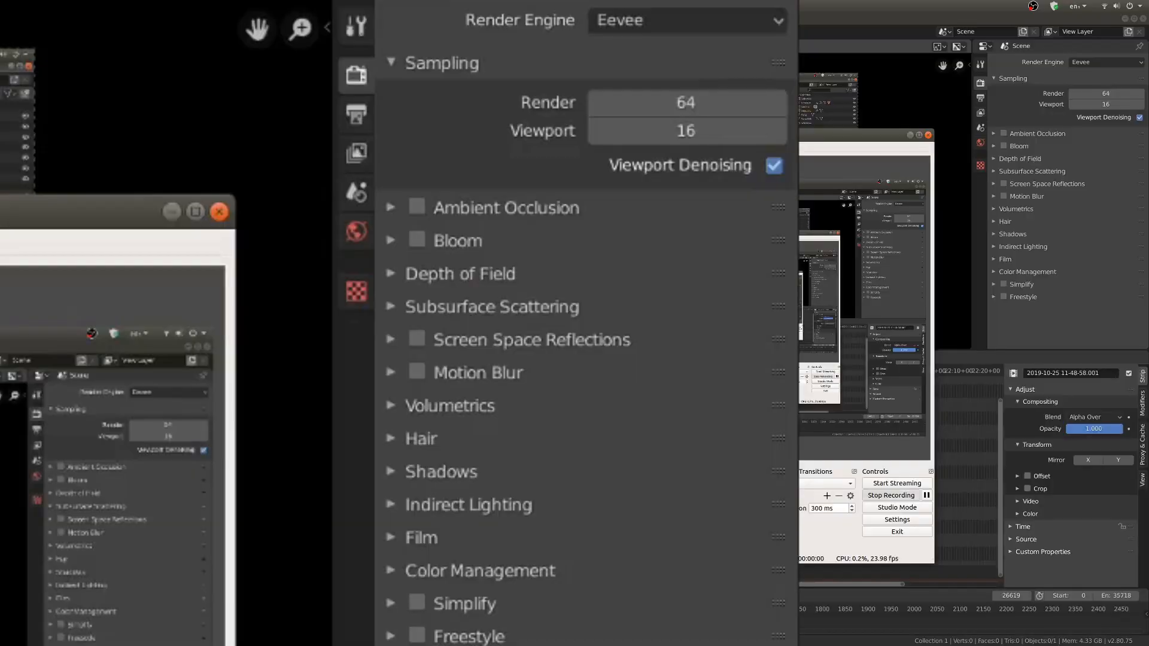
Step: Switch to the other Blender window and examine the Film settings containing the Transparent option
{"action": "key", "text": "alt+Tab"}
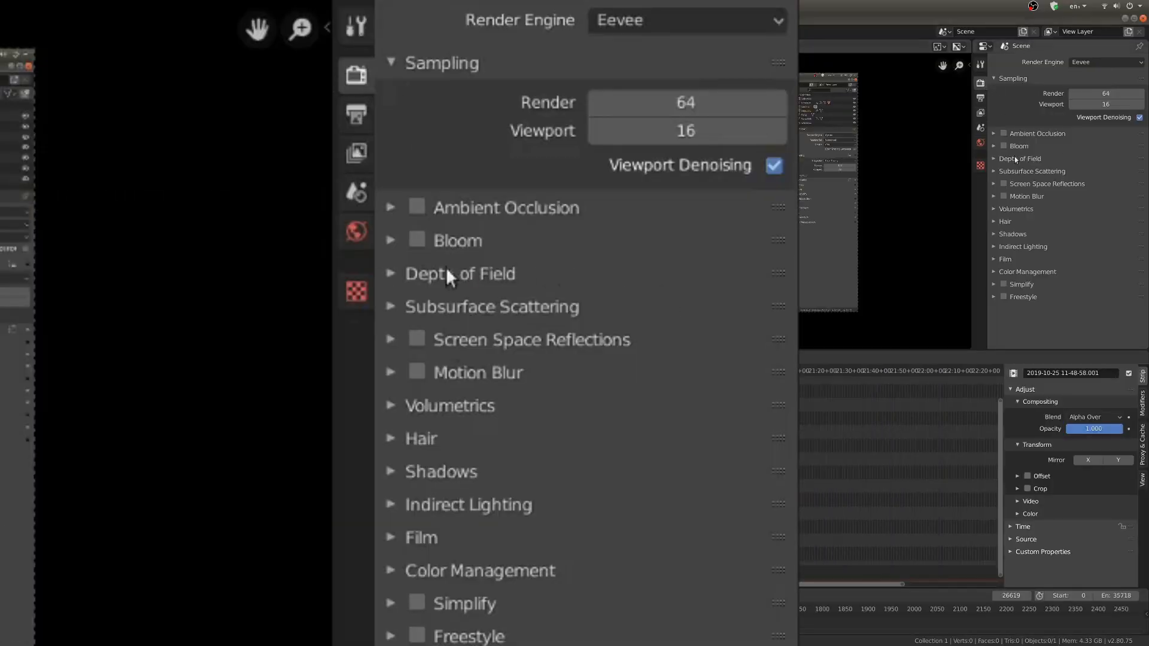
{"action": "left_click", "coordinate": [995, 260]}
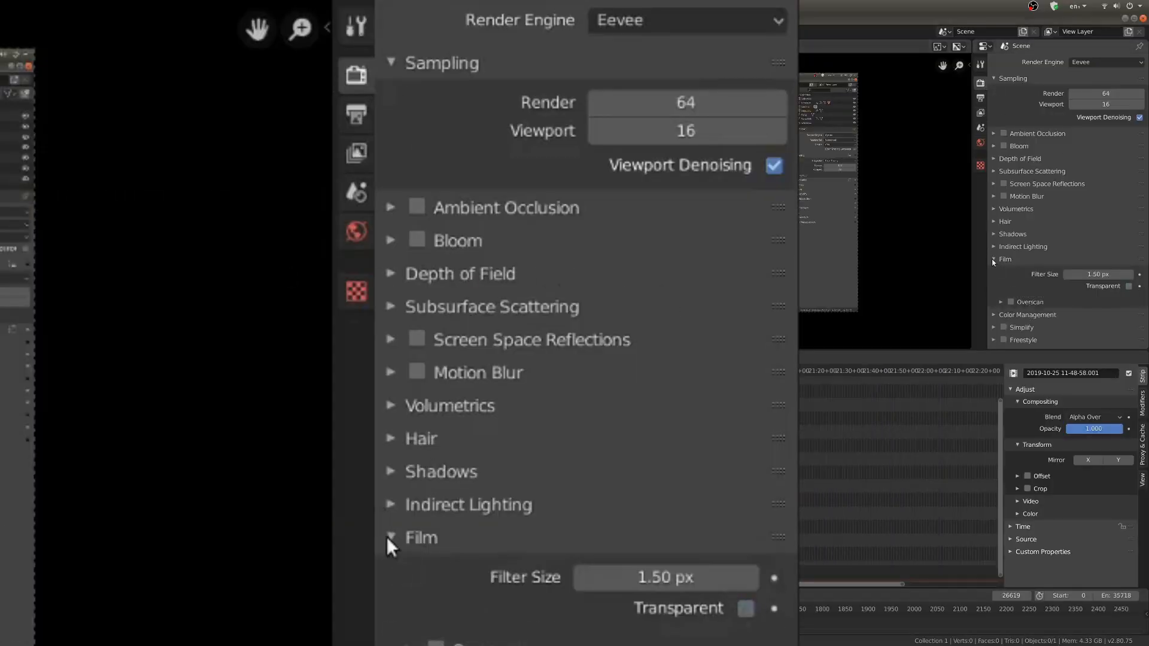
{"action": "left_click", "coordinate": [995, 260]}
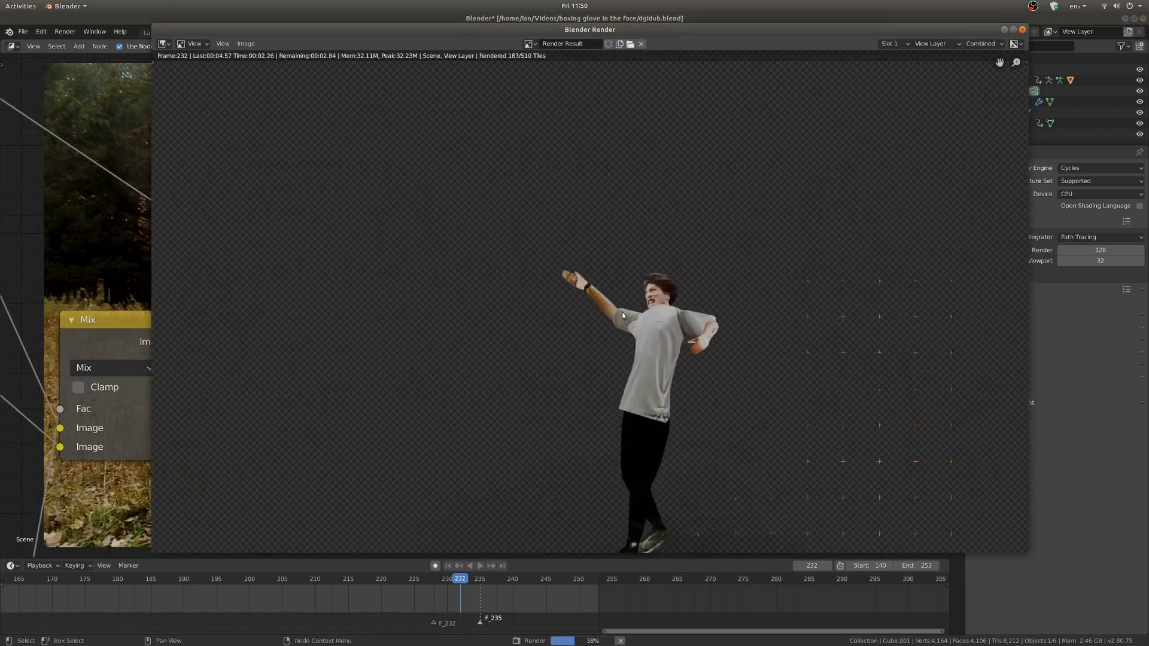
Step: Inspect the render of frame 232, advance to frame 234 and render it for comparison
{"action": "scroll", "coordinate": [623, 316], "scroll_direction": "down", "scroll_amount": 1}
{"action": "scroll", "coordinate": [610, 285], "scroll_direction": "up", "scroll_amount": 3}
{"action": "scroll", "coordinate": [572, 314], "scroll_direction": "down", "scroll_amount": 5}
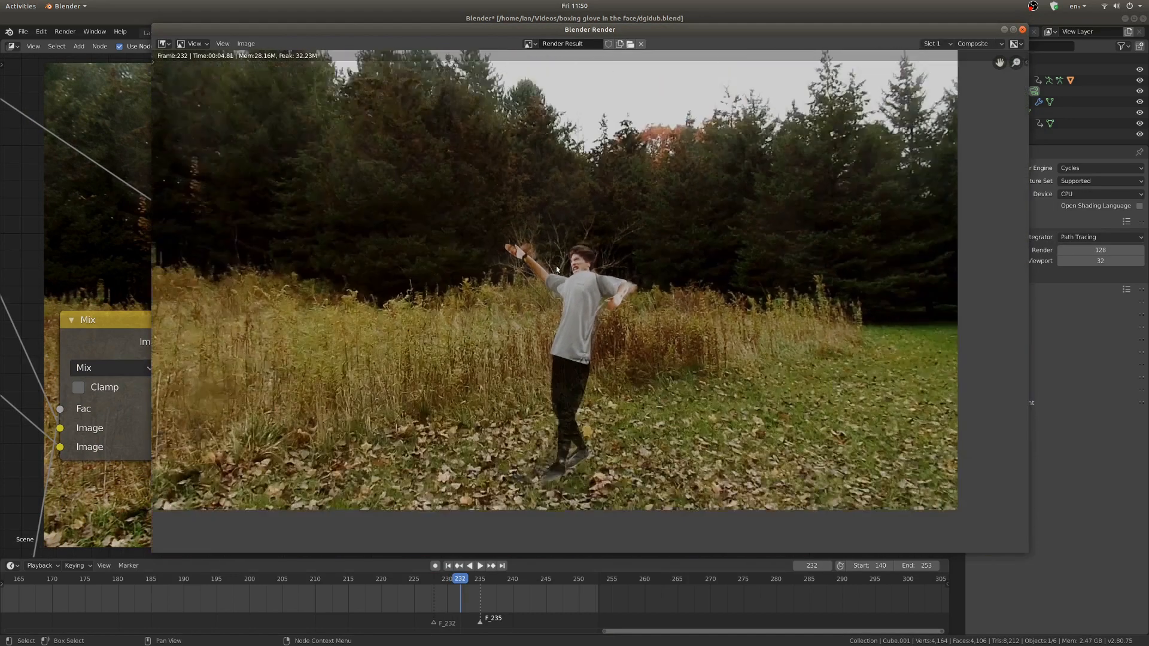
{"action": "key", "text": "Right"}
{"action": "key", "text": "Right"}
{"action": "key", "text": "F12"}
{"action": "scroll", "coordinate": [594, 295], "scroll_direction": "up", "scroll_amount": 2}
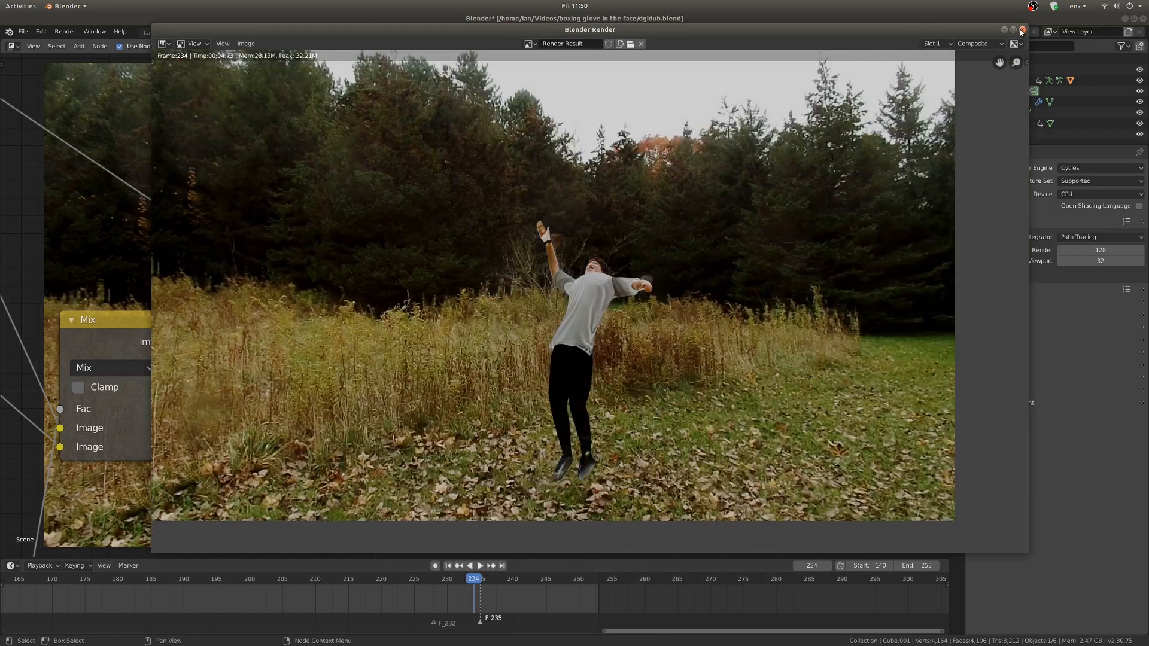
Step: Enable Motion Blur in the Cycles render settings and render frame 234 again to check the blurred double
{"action": "left_click", "coordinate": [1023, 30]}
{"action": "left_click", "coordinate": [968, 340]}
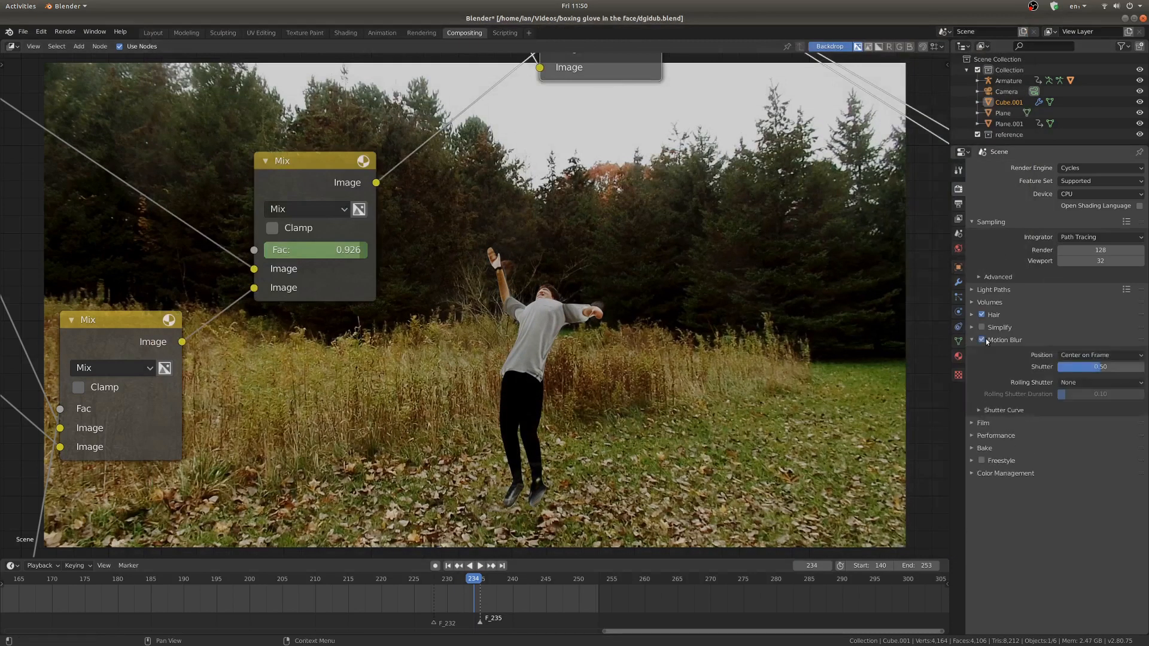
{"action": "key", "text": "F12"}
{"action": "middle_click_drag", "start_coordinate": [551, 315], "coordinate": [530, 302]}
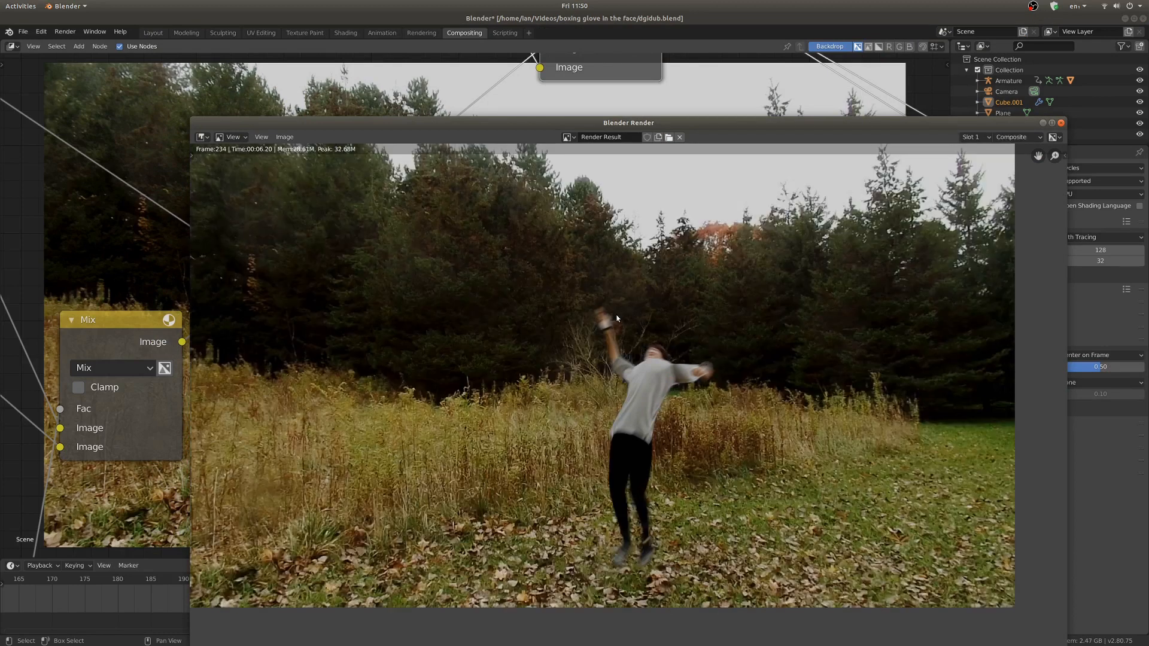
{"action": "left_click", "coordinate": [1061, 123]}
Step: Set the output file format to FFmpeg video and open the output folder browser
{"action": "scroll", "coordinate": [626, 313], "scroll_direction": "down", "scroll_amount": 7}
{"action": "middle_click_drag", "start_coordinate": [589, 346], "coordinate": [582, 379]}
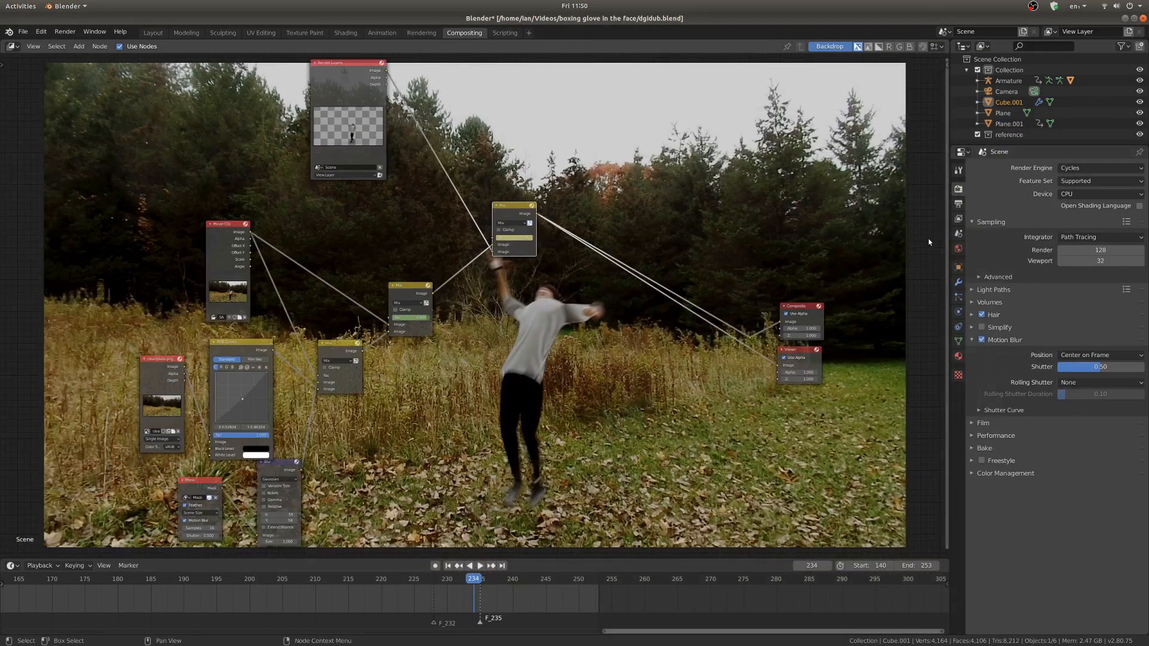
{"action": "left_click", "coordinate": [958, 204]}
{"action": "left_click", "coordinate": [1122, 397]}
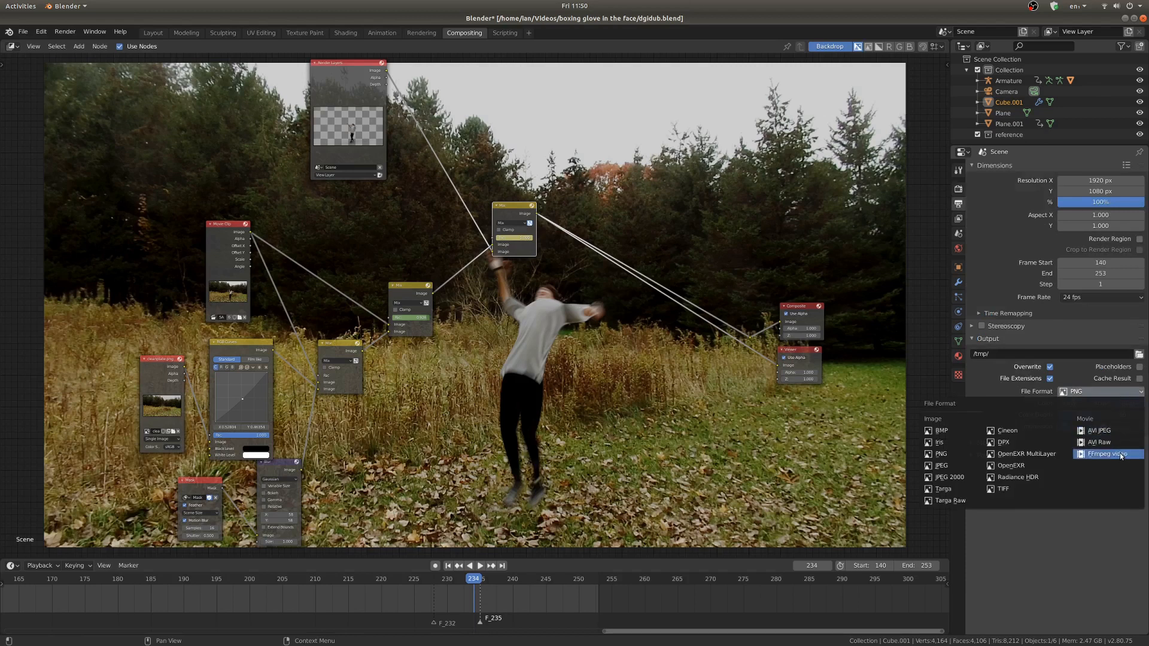
{"action": "left_click", "coordinate": [1139, 354]}
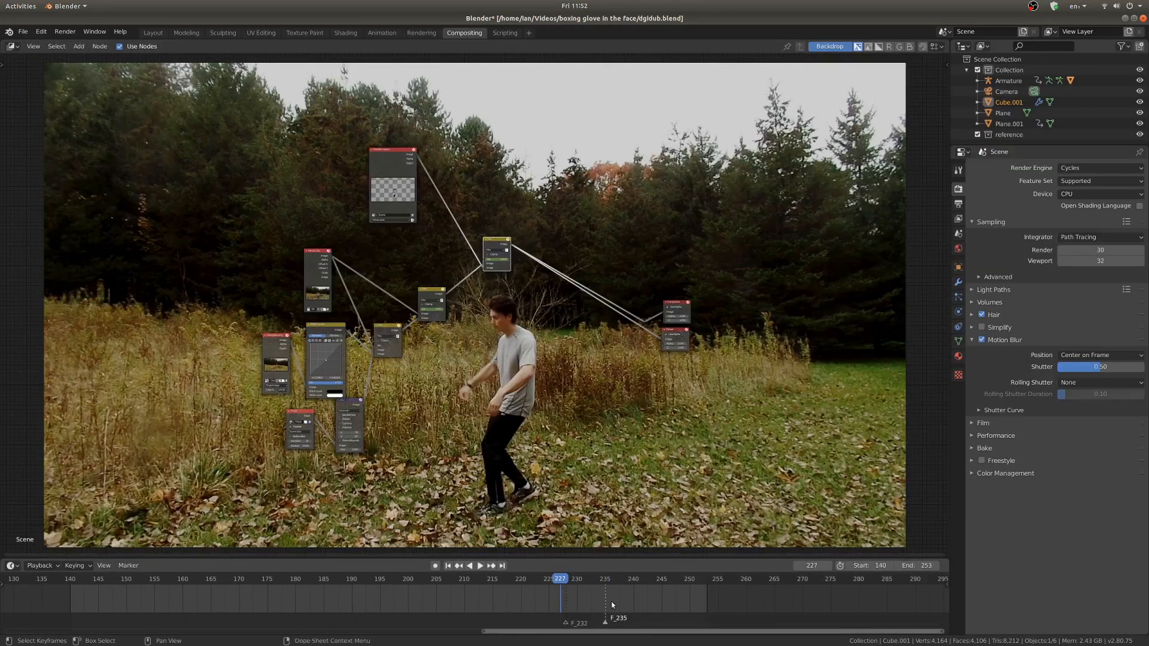
Step: Set the scene's start frame to the current frame, 227
{"action": "scroll", "coordinate": [612, 606], "scroll_direction": "up", "scroll_amount": 2}
{"action": "middle_click_drag", "start_coordinate": [592, 602], "coordinate": [547, 596]}
{"action": "scroll", "coordinate": [546, 597], "scroll_direction": "up", "scroll_amount": 3}
{"action": "scroll", "coordinate": [82, 595], "scroll_direction": "down", "scroll_amount": 5}
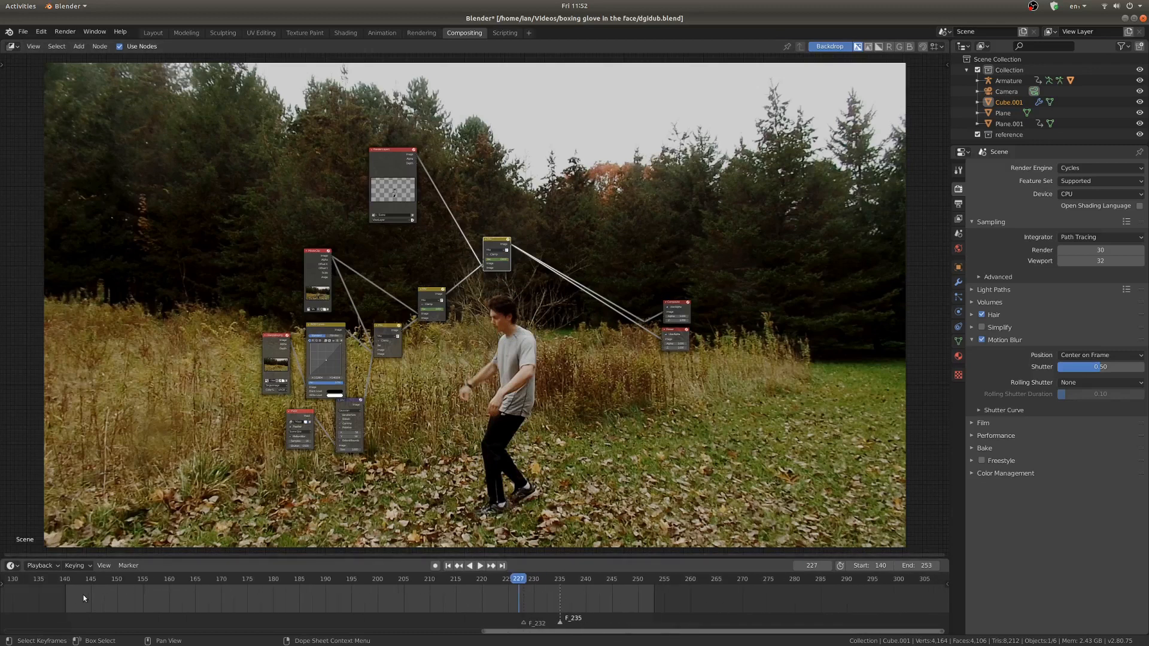
{"action": "left_click", "coordinate": [44, 565]}
{"action": "left_click", "coordinate": [39, 547]}
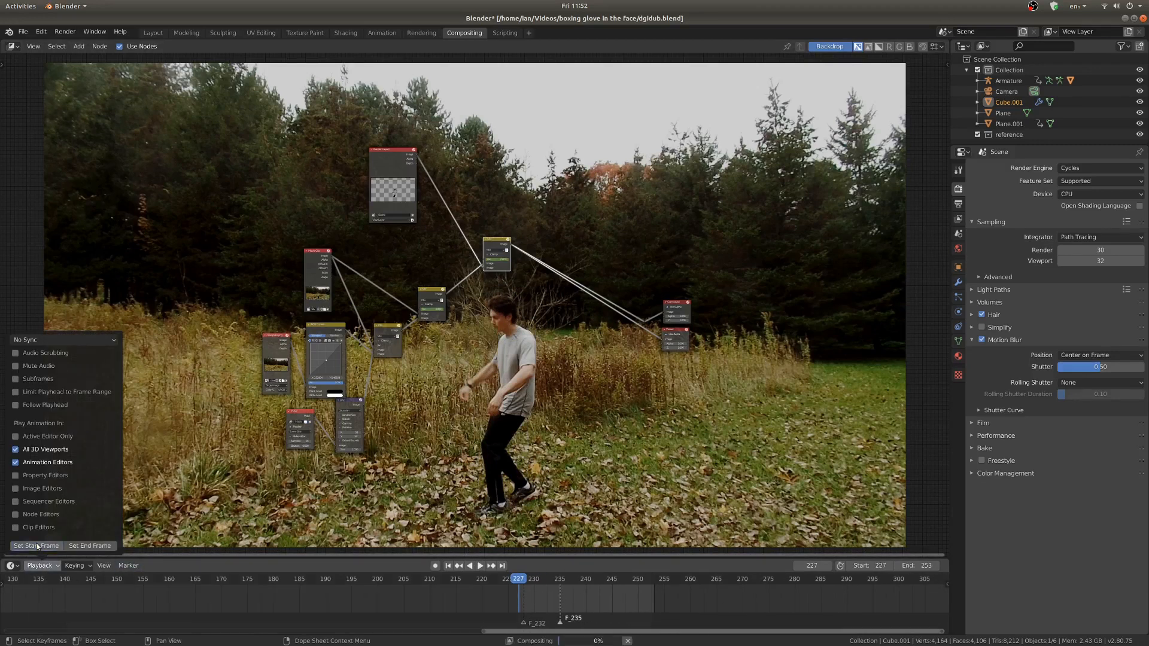
{"action": "scroll", "coordinate": [522, 599], "scroll_direction": "up", "scroll_amount": 2}
{"action": "middle_click_drag", "start_coordinate": [522, 600], "coordinate": [457, 599]}
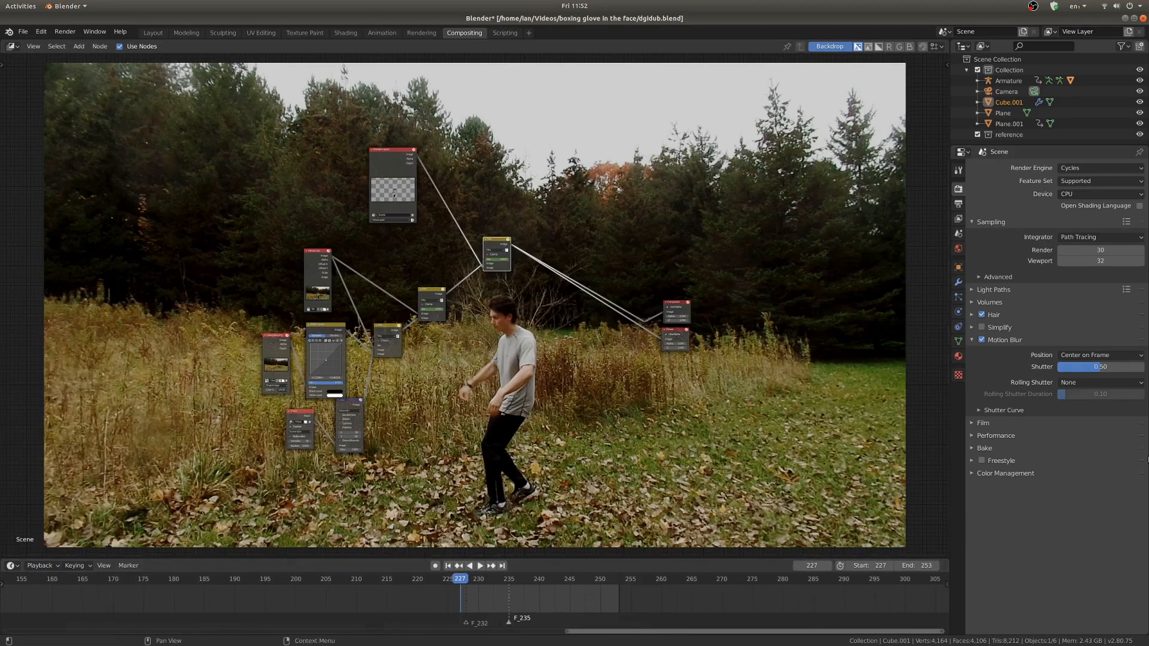
Step: Expand the Color Management settings and open the View Transform options
{"action": "left_click", "coordinate": [975, 473]}
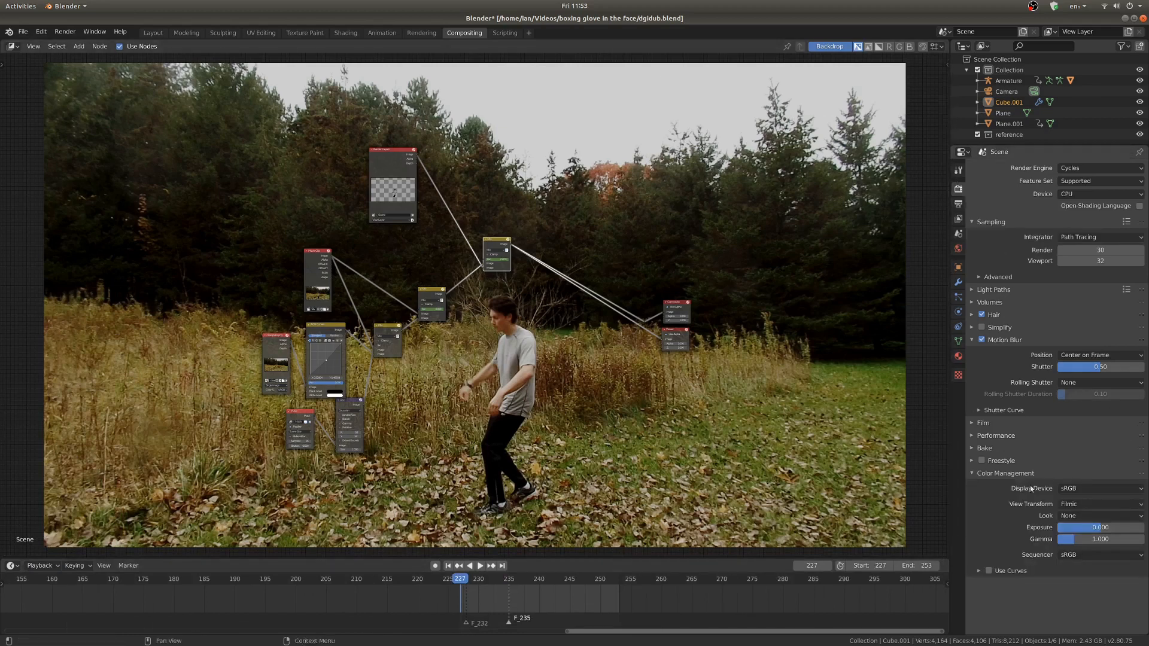
{"action": "left_click", "coordinate": [1093, 505]}
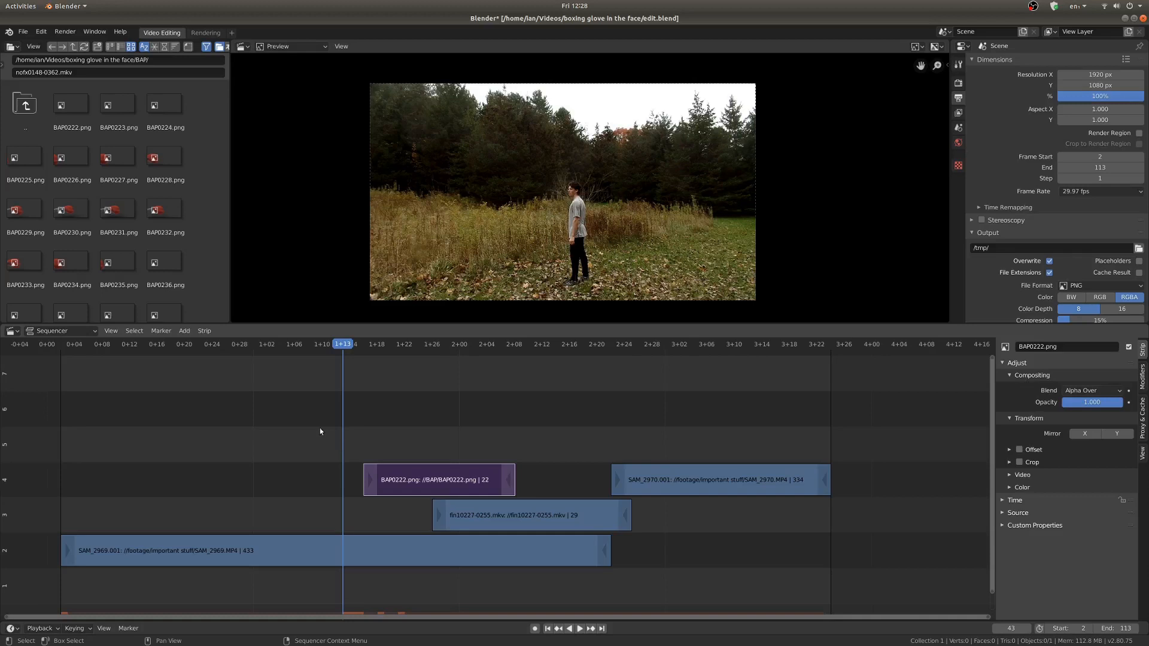
{"action": "left_click_drag", "start_coordinate": [413, 457], "coordinate": [450, 479]}
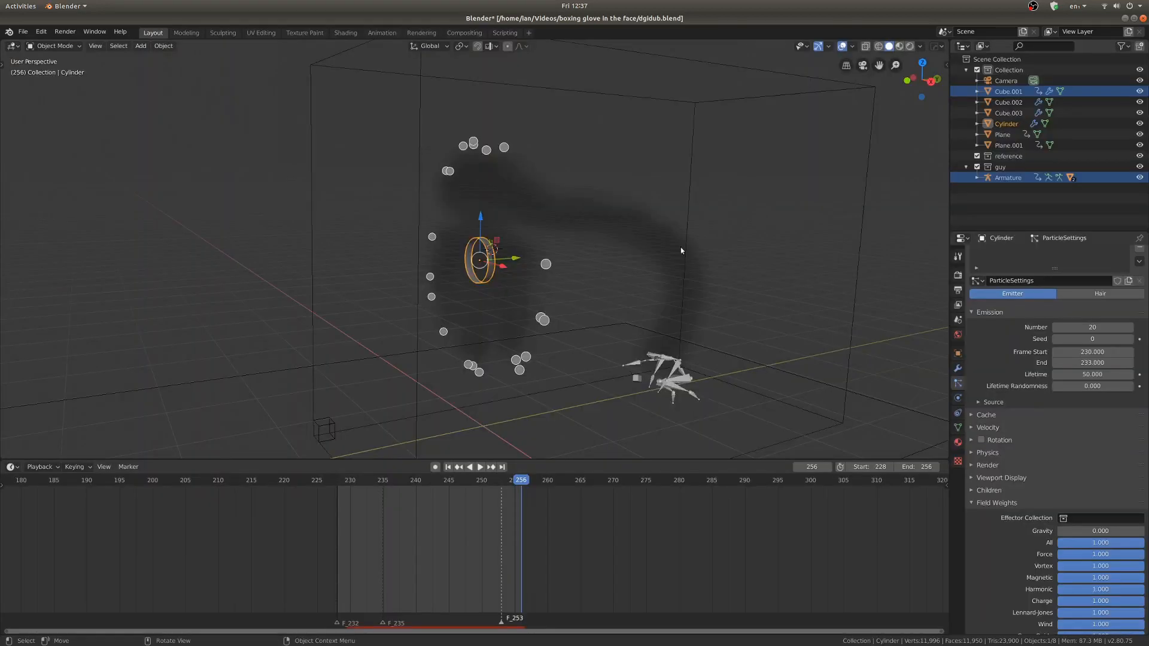
Step: Set the smoke domain cube's Resolution Divisions to 64 and play the simulation
{"action": "left_click", "coordinate": [851, 274]}
{"action": "left_click", "coordinate": [958, 400]}
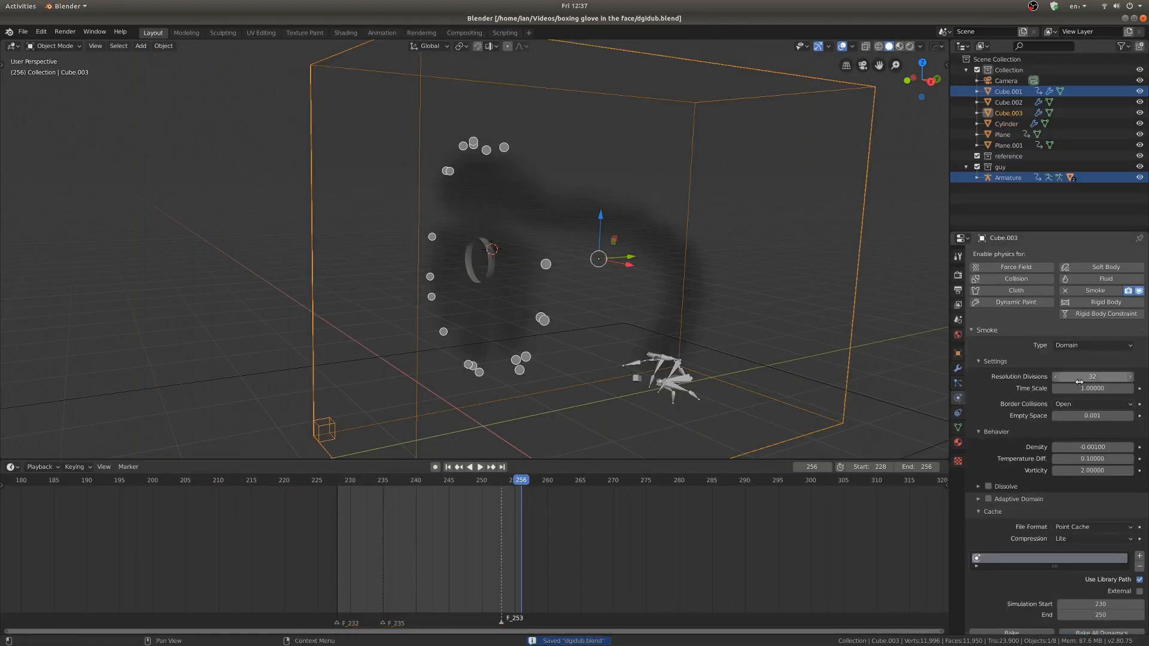
{"action": "type", "text": "64"}
{"action": "key", "text": "Return"}
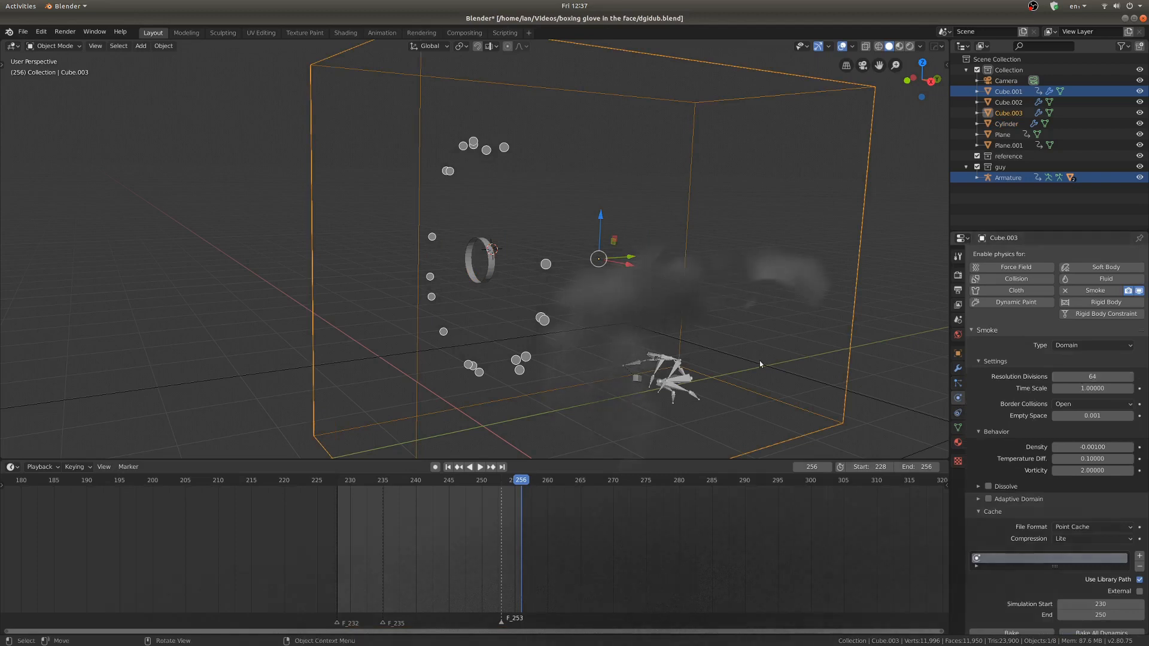
{"action": "key", "text": "space"}
{"action": "middle_click_drag", "start_coordinate": [673, 322], "coordinate": [646, 309]}
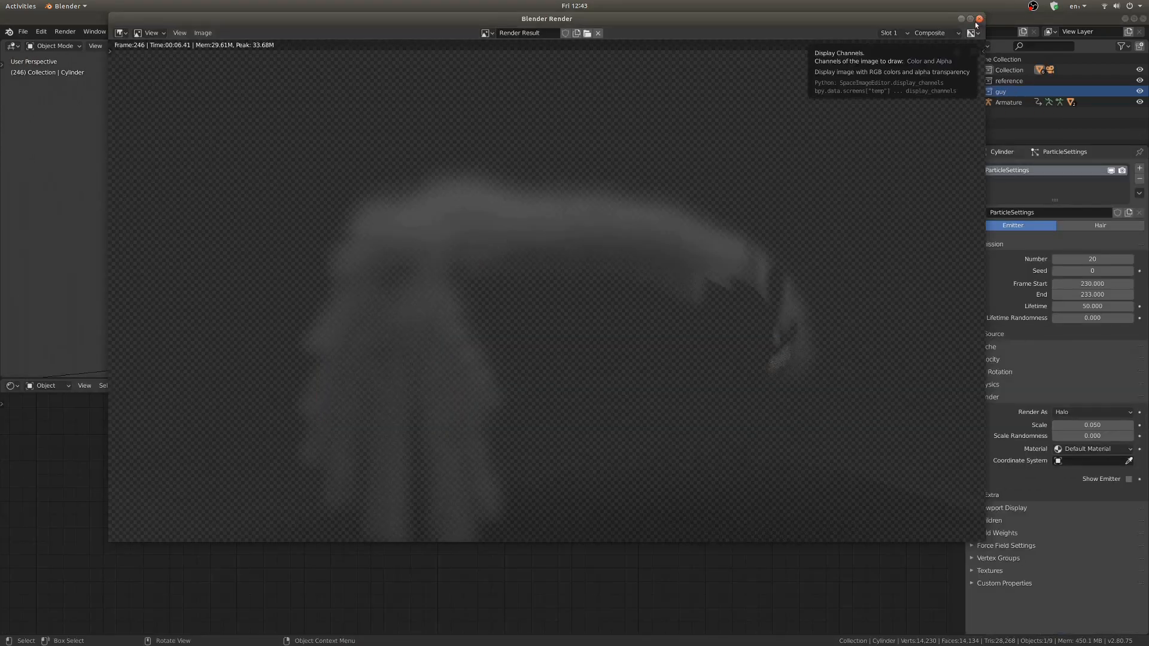
Step: Close the smoke render and set the guy collection as a holdout in the view layer
{"action": "left_click", "coordinate": [980, 19]}
{"action": "middle_click_drag", "start_coordinate": [792, 254], "coordinate": [736, 246]}
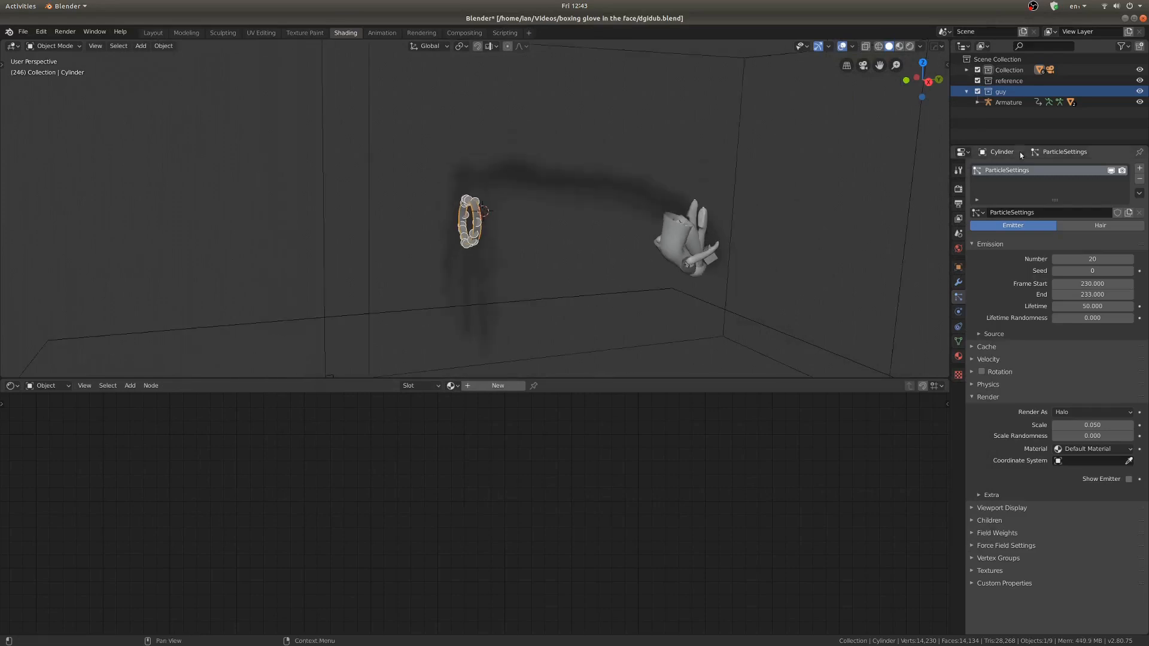
{"action": "right_click", "coordinate": [1001, 93]}
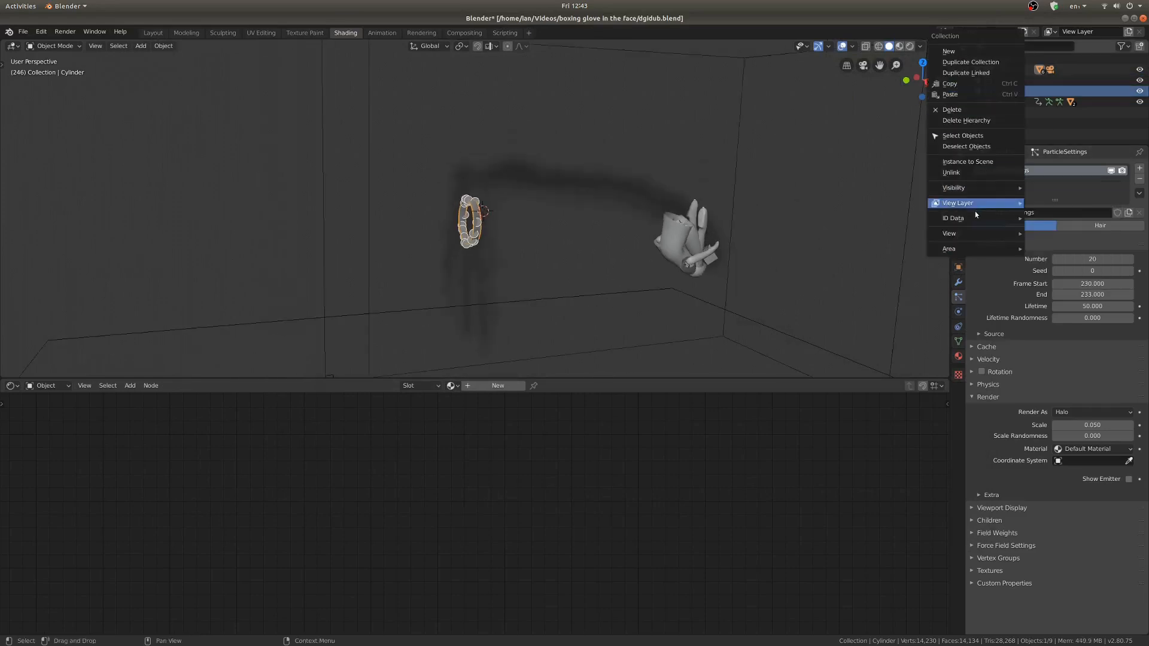
{"action": "mouse_move", "coordinate": [988, 203]}
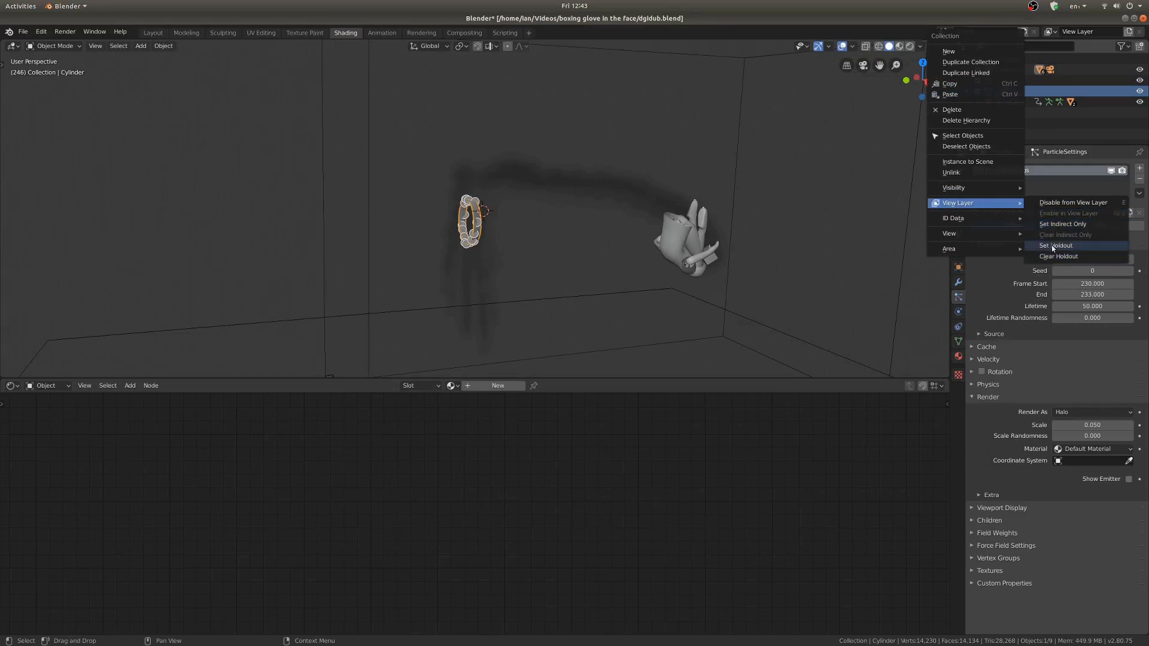
{"action": "scroll", "coordinate": [566, 243], "scroll_direction": "down", "scroll_amount": 4}
{"action": "mouse_move", "coordinate": [605, 224]}
{"action": "middle_mouse_down"}
{"action": "mouse_move", "coordinate": [614, 229]}
{"action": "mouse_move", "coordinate": [586, 231]}
{"action": "middle_mouse_up"}
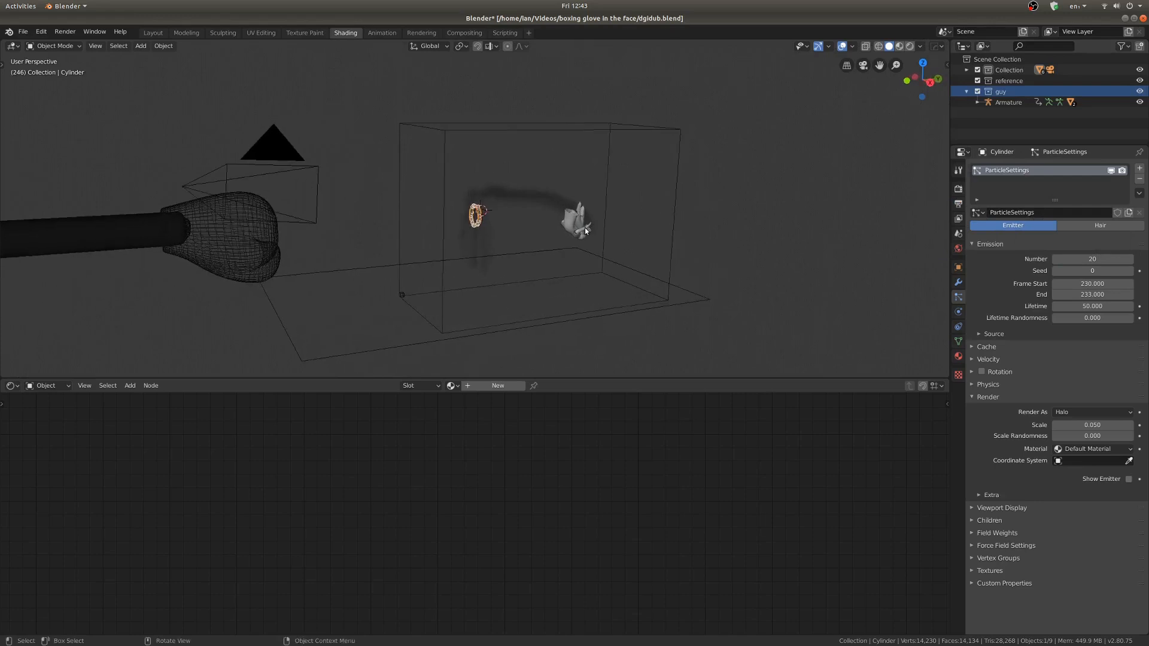